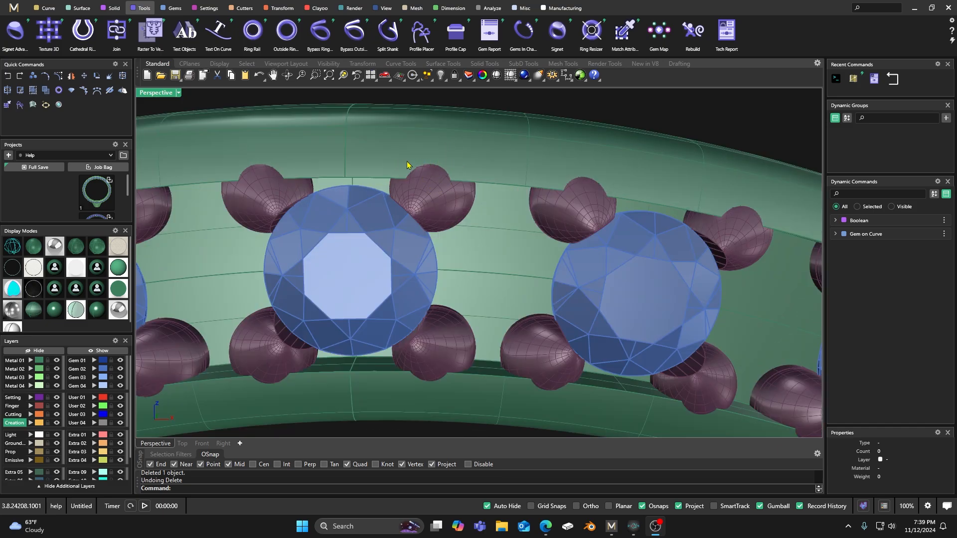
Step: Examine the gems and prongs along the upper part of the ring, both close up and across the whole arc
scroll(425, 217, "down", 5)
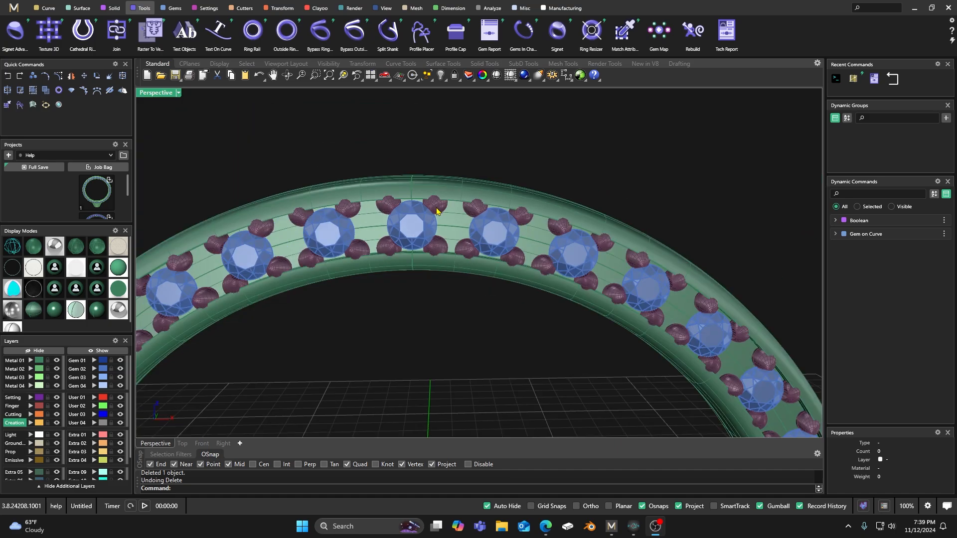
scroll(498, 183, "up", 5)
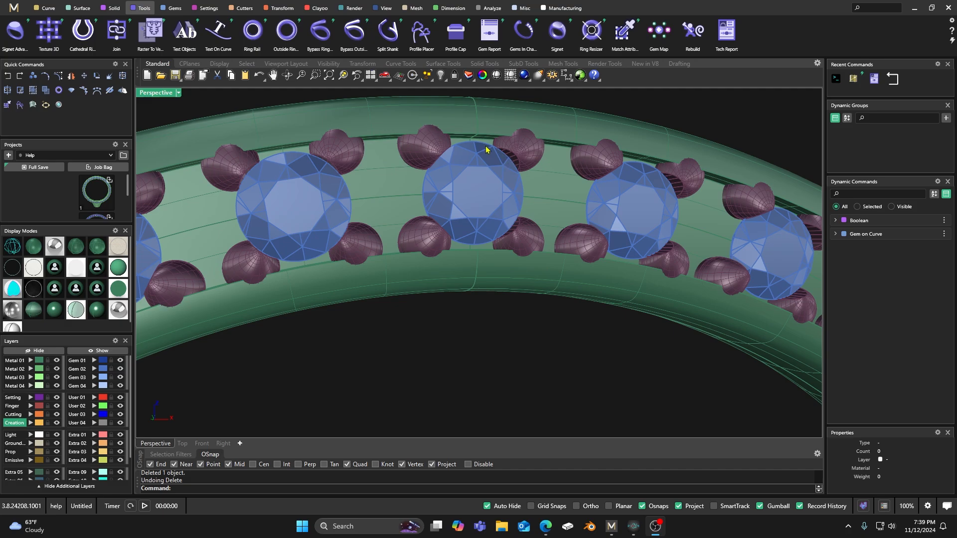
scroll(498, 155, "down", 12)
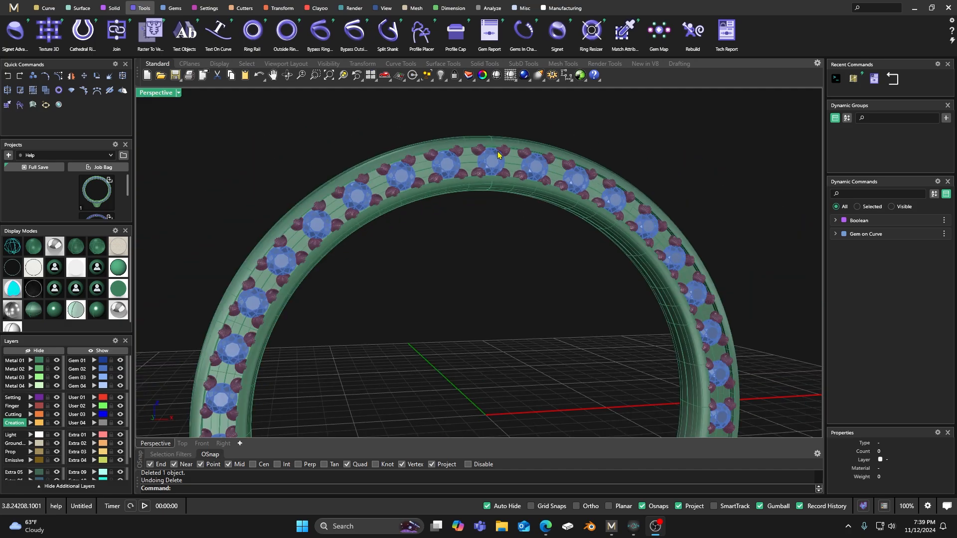
scroll(497, 155, "up", 20)
scroll(499, 195, "down", 10)
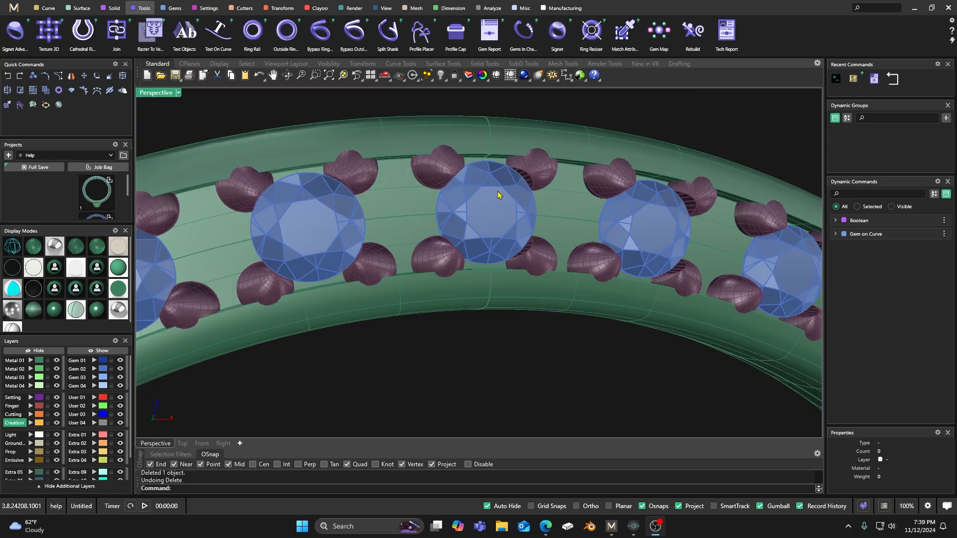
scroll(455, 191, "down", 8)
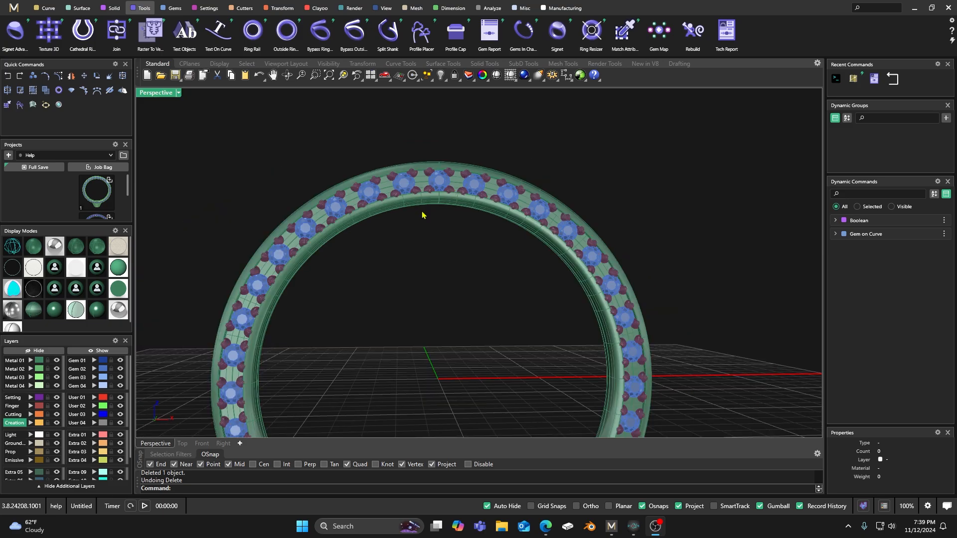
scroll(424, 216, "up", 10)
left_click(461, 157)
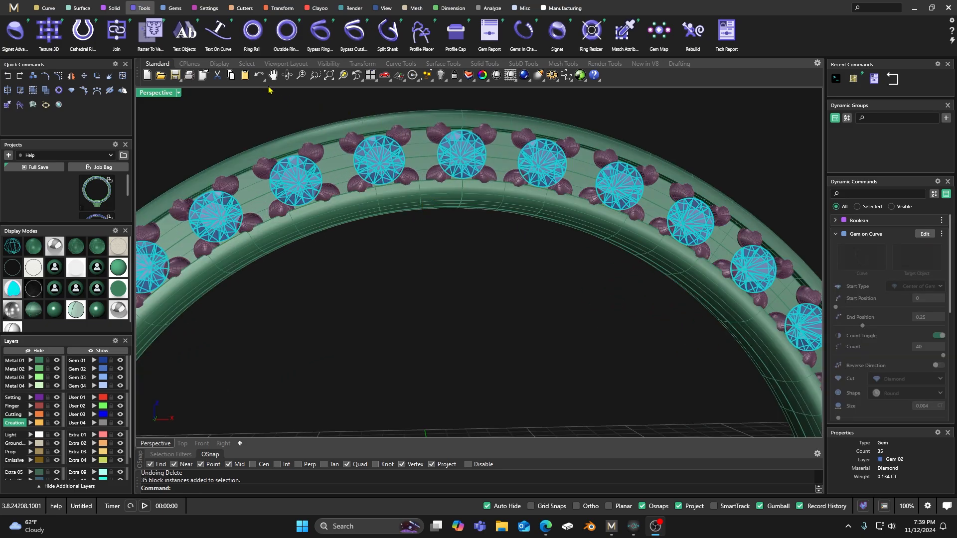
left_click(241, 8)
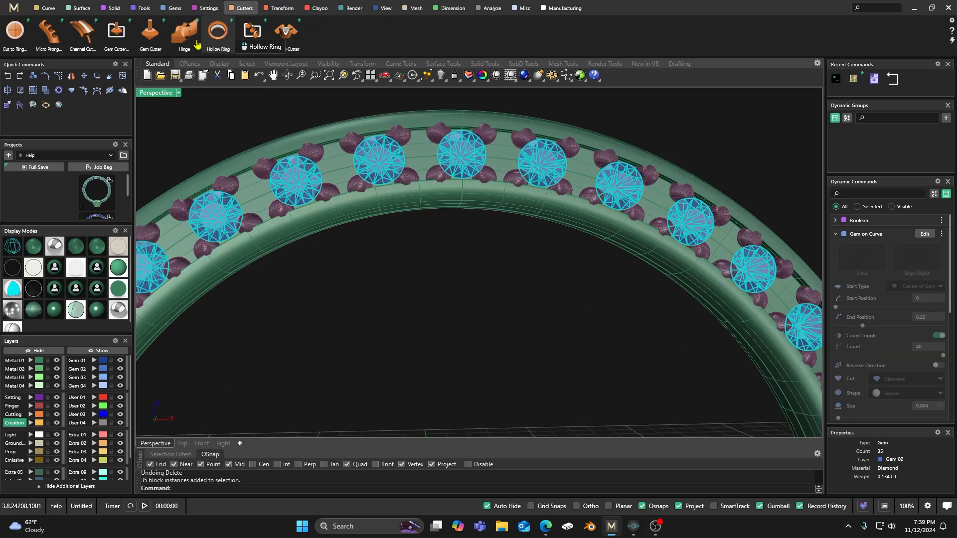
left_click(82, 33)
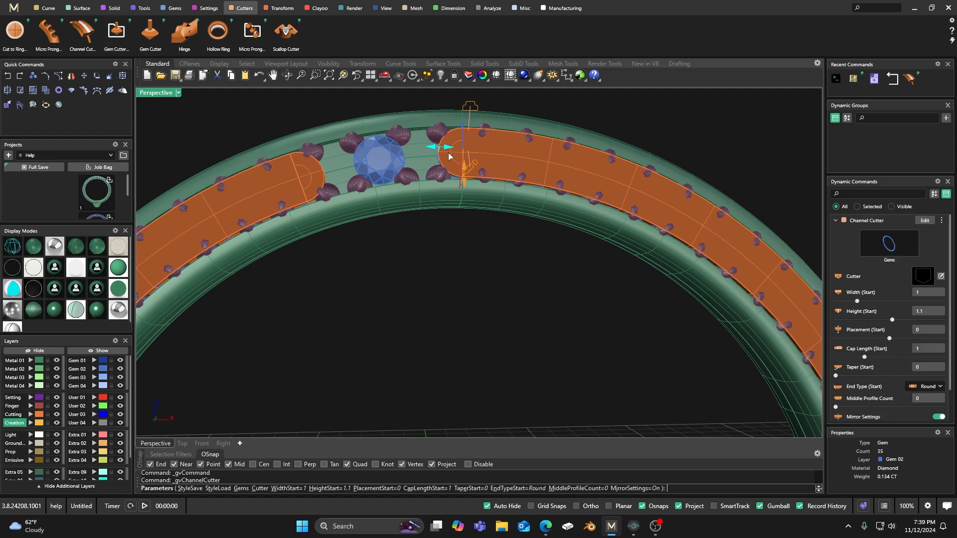
scroll(409, 165, "down", 4)
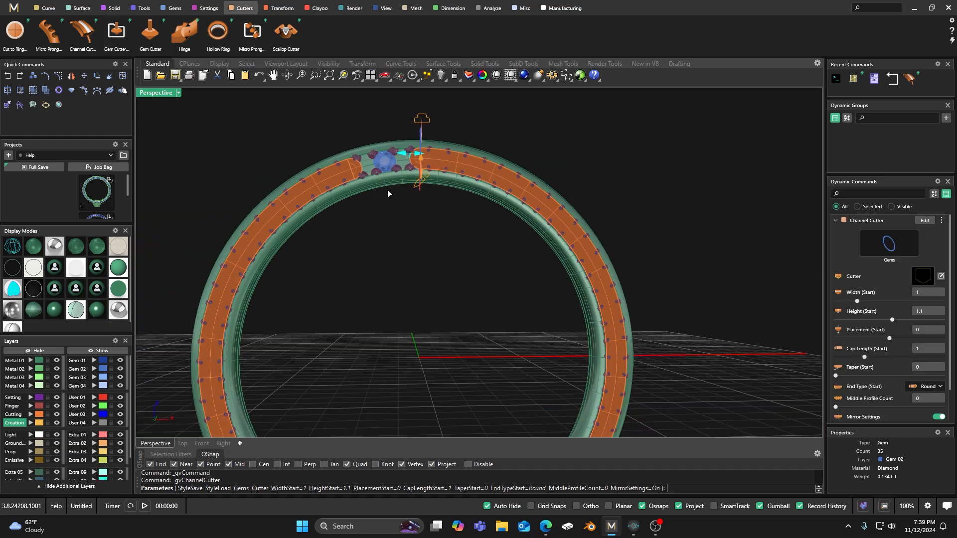
key("Escape")
Step: Examine the spacing between gems and prongs at the top of the ring and around the full band
scroll(399, 179, "up", 3)
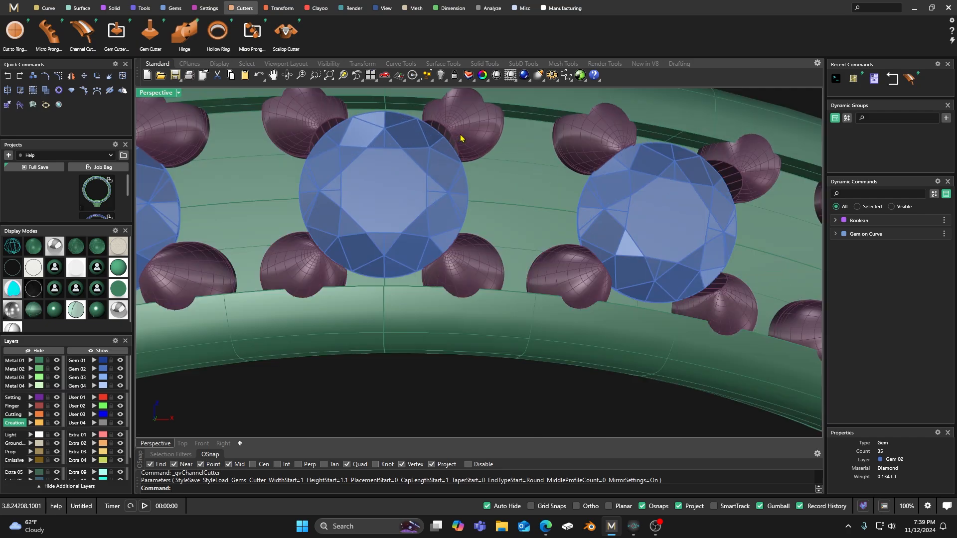
scroll(462, 139, "up", 4)
scroll(425, 169, "down", 4)
scroll(390, 171, "down", 8)
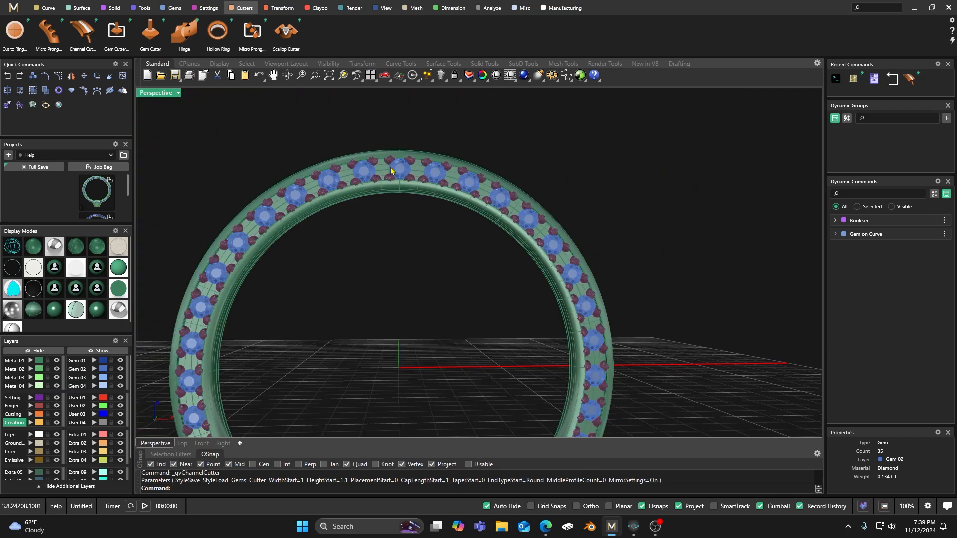
right_click_drag(362, 313, 369, 319)
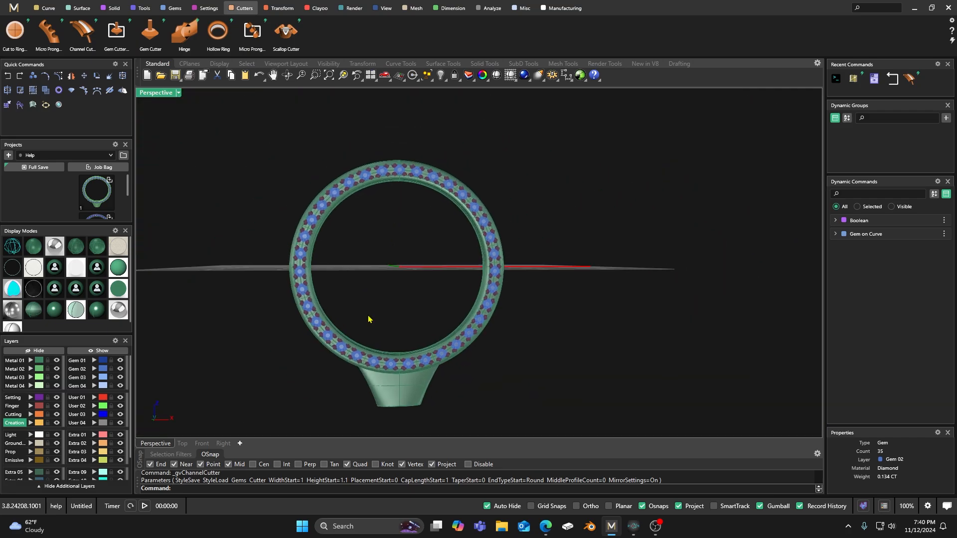
scroll(398, 176, "up", 4)
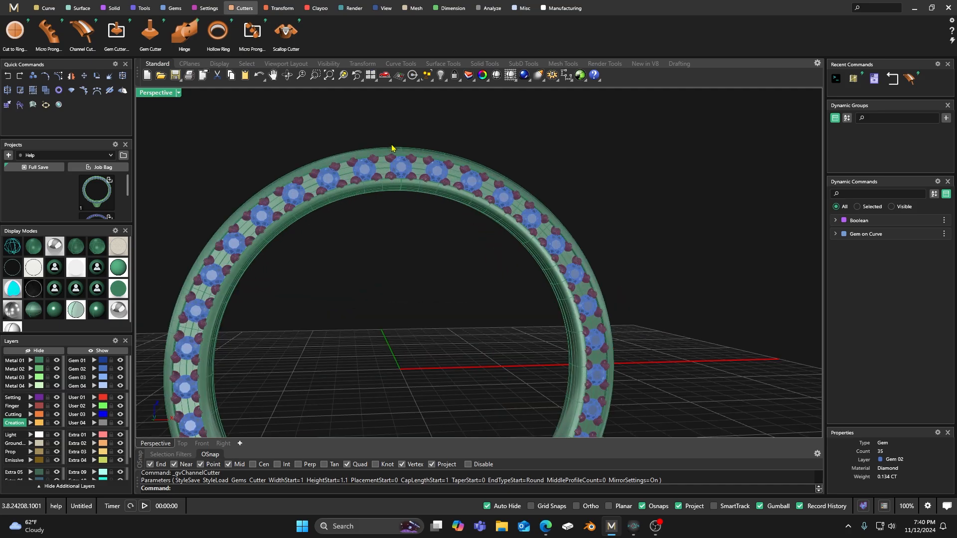
scroll(395, 179, "up", 4)
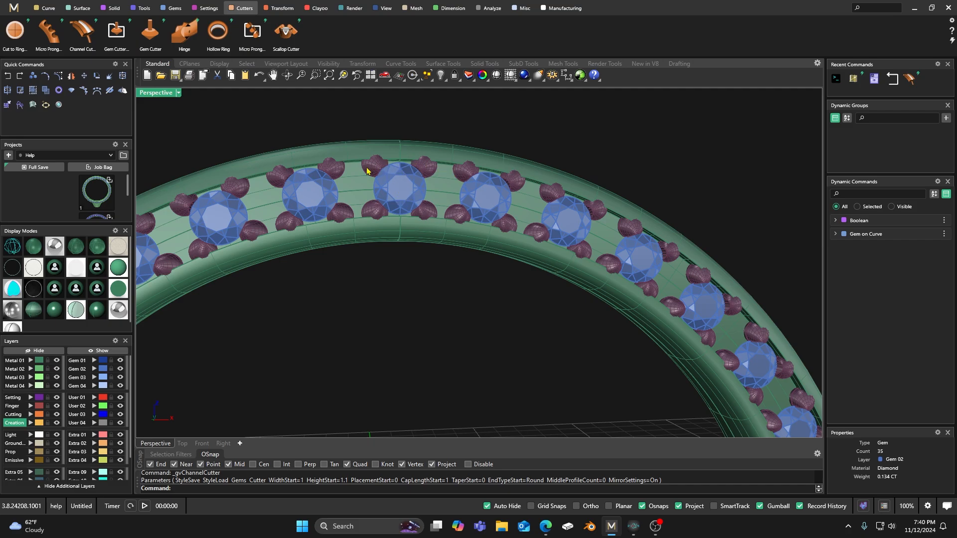
scroll(365, 192, "down", 8)
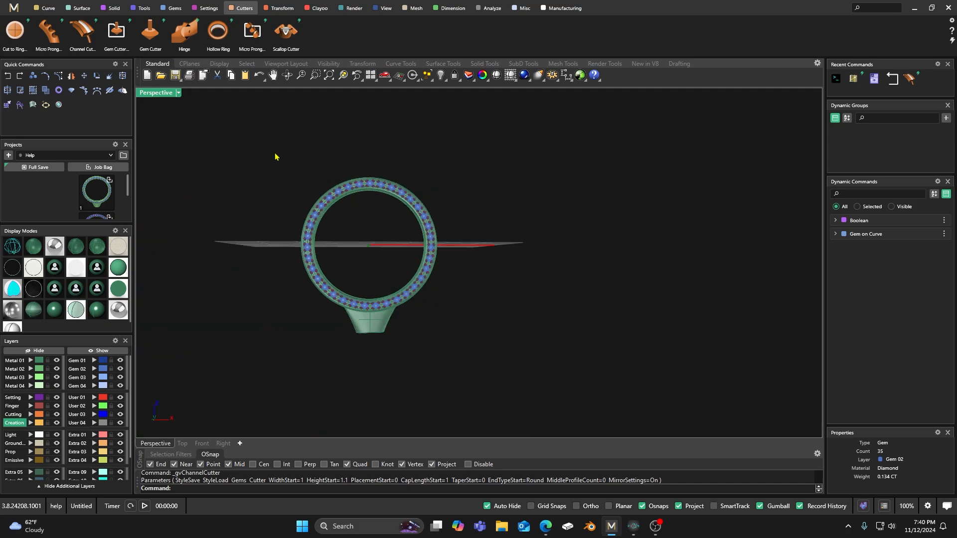
Step: Check the whole ring in the four-viewport layout and return to a maximized Perspective view
double_click(156, 93)
scroll(274, 311, "down", 5)
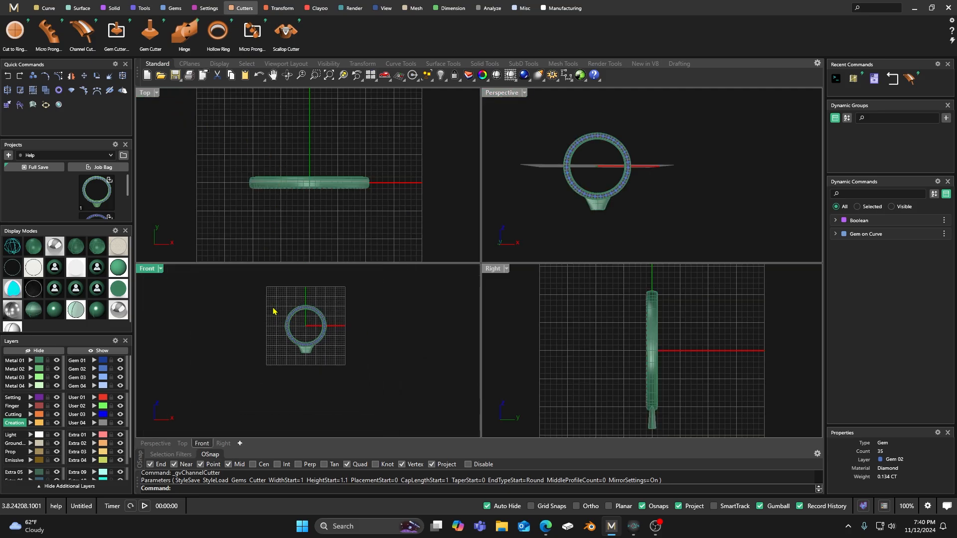
left_click_drag(273, 299, 343, 374)
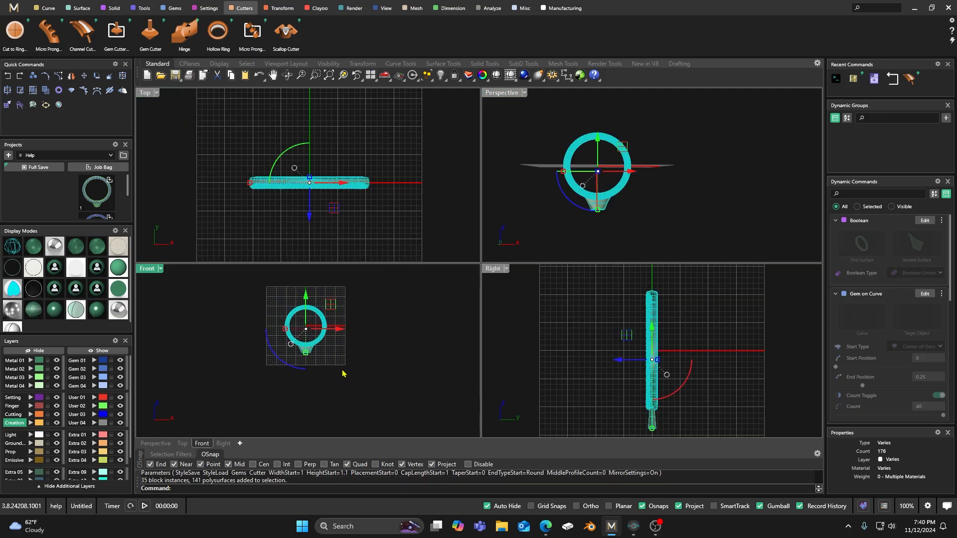
left_click(378, 326)
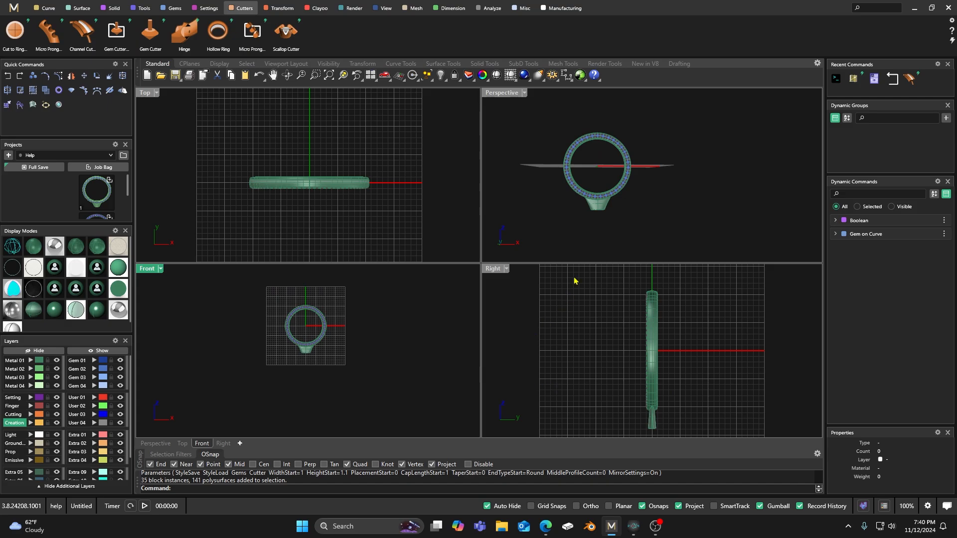
scroll(603, 139, "up", 10)
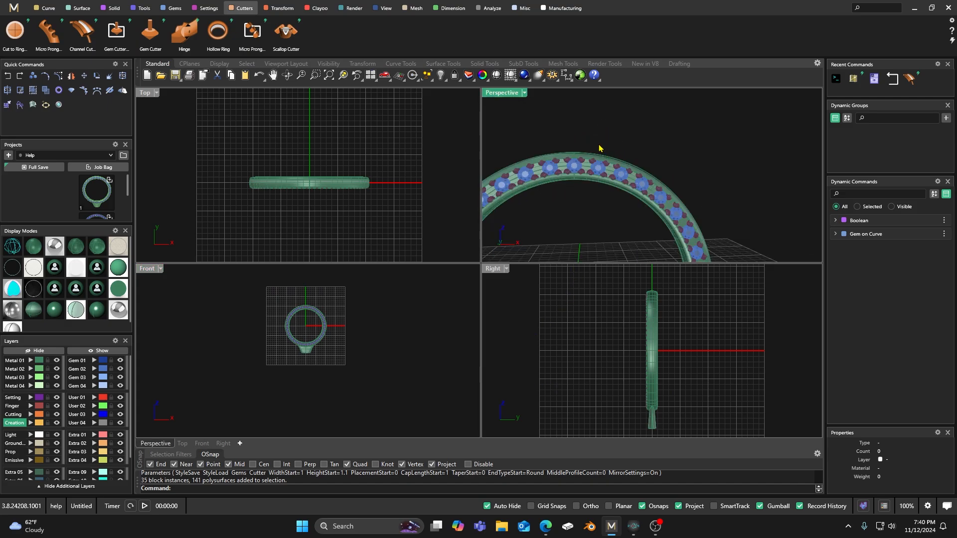
double_click(503, 93)
scroll(464, 174, "down", 10)
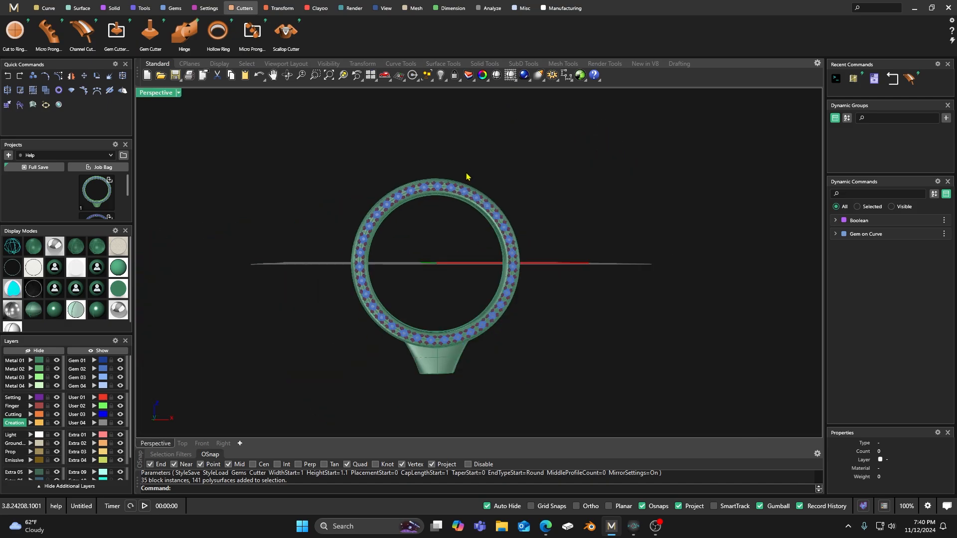
Step: Inspect the gems and prongs at the lower part of the ring where the band meets the tapered base
right_click_drag(464, 179, 407, 345)
scroll(408, 345, "up", 4)
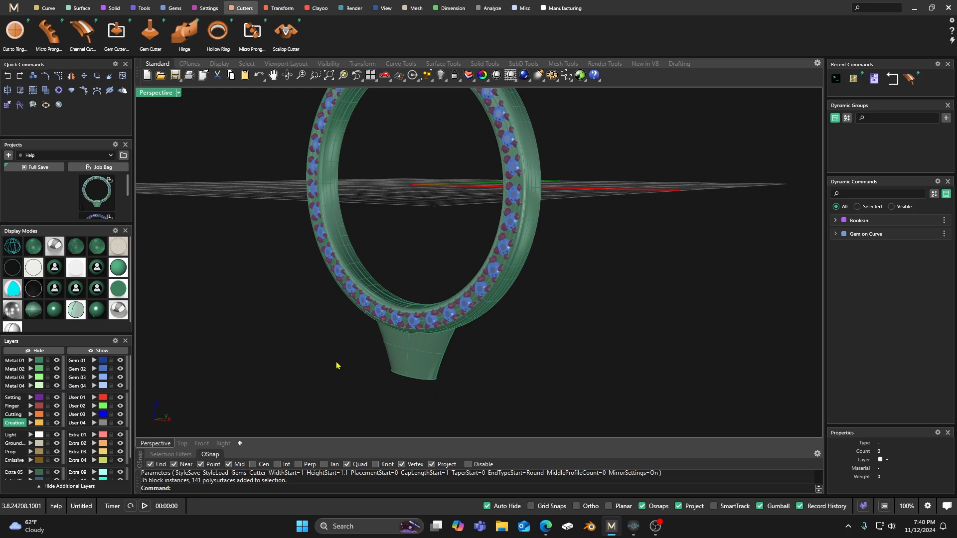
scroll(406, 348, "up", 8)
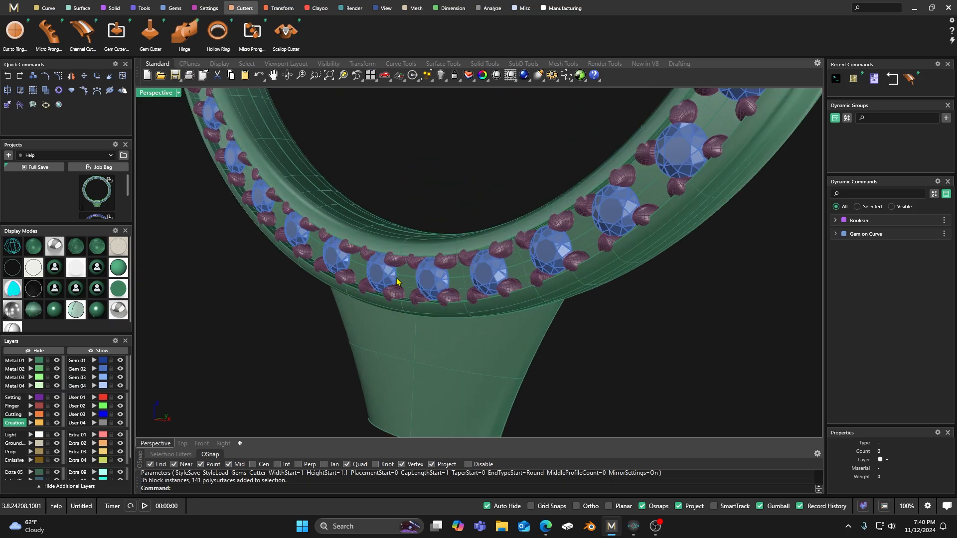
scroll(397, 283, "up", 3)
right_click_drag(394, 301, 435, 380)
scroll(421, 324, "down", 4)
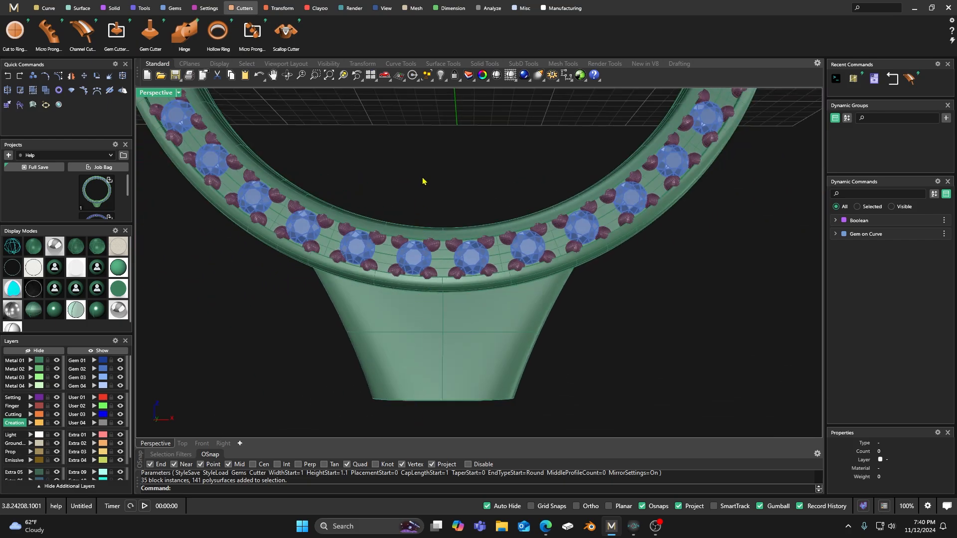
scroll(424, 298, "down", 3)
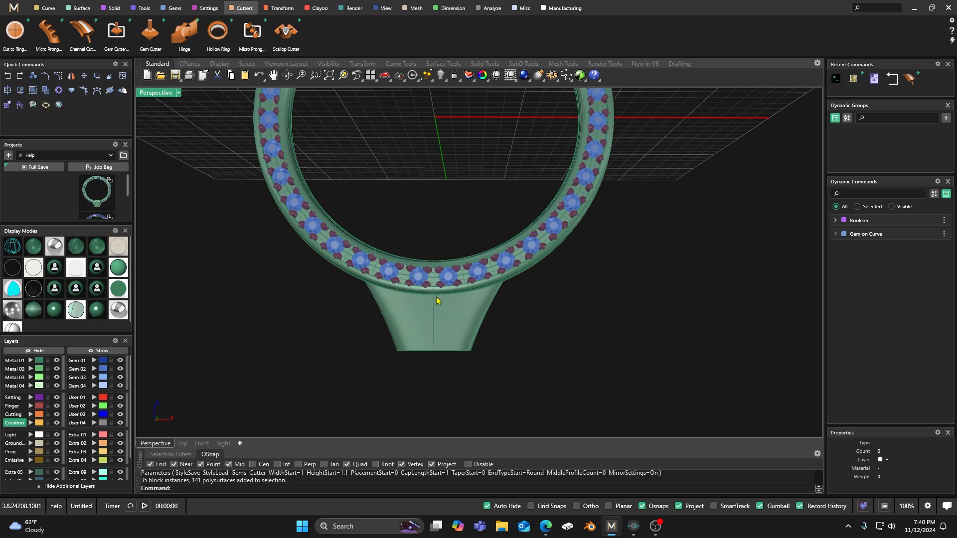
scroll(436, 272, "up", 5)
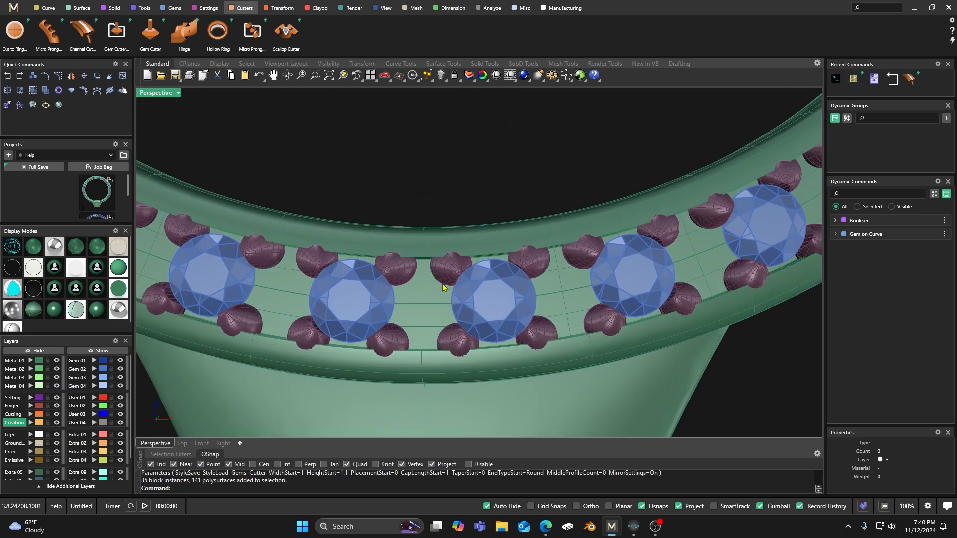
right_click_drag(513, 318, 396, 294)
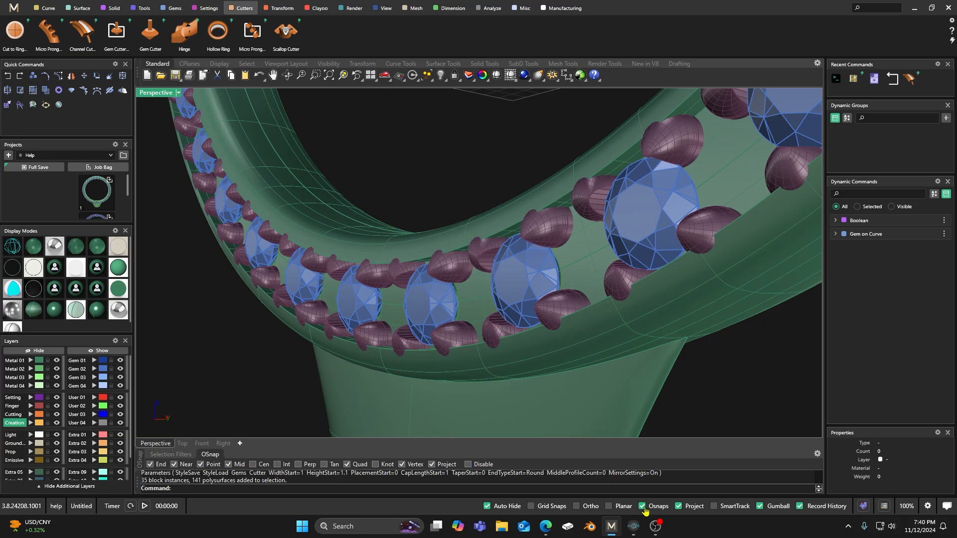
Step: Switch to Photon Workshop and lower the layer preview to cut through the gem seats just above the ring's base
left_click(634, 532)
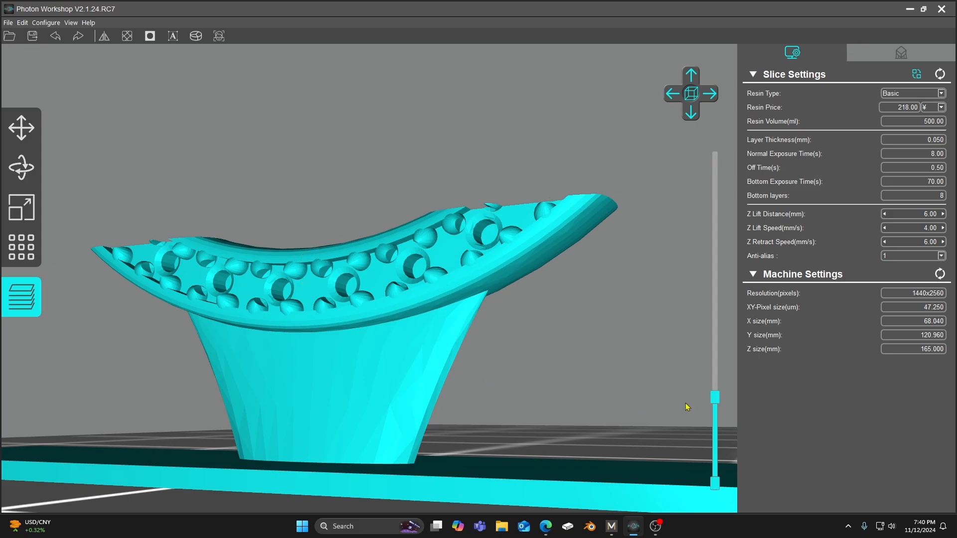
mouse_move(716, 402)
left_mouse_down()
mouse_move(715, 461)
mouse_move(716, 412)
left_mouse_up()
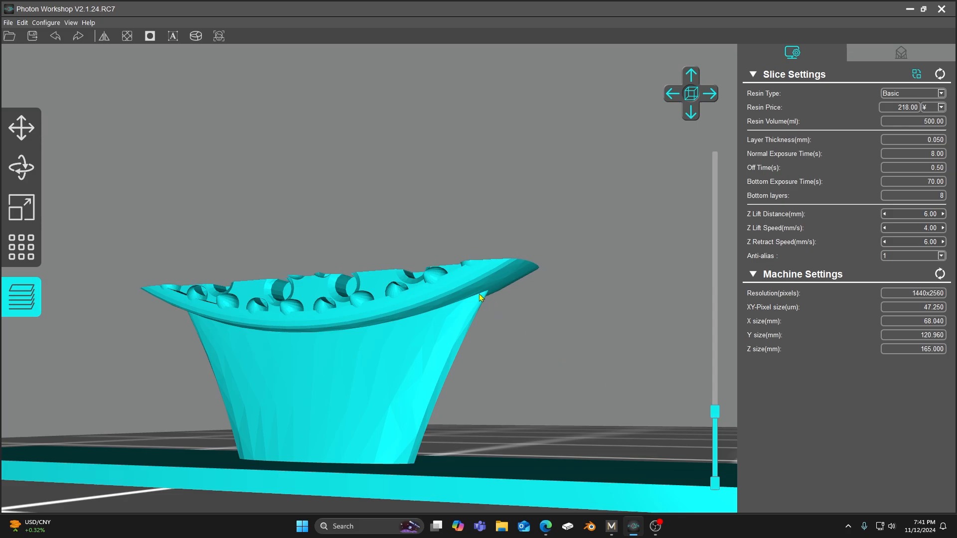
left_click_drag(462, 214, 459, 235)
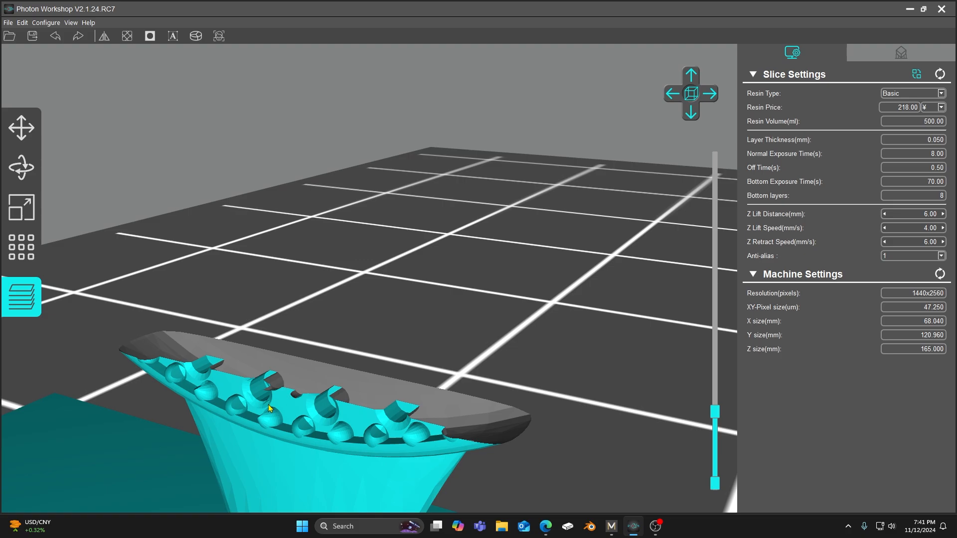
Step: Examine the cross-section of the sliced ring, focusing on the gem holes and prongs above the tapered base
scroll(300, 394, "down", 5)
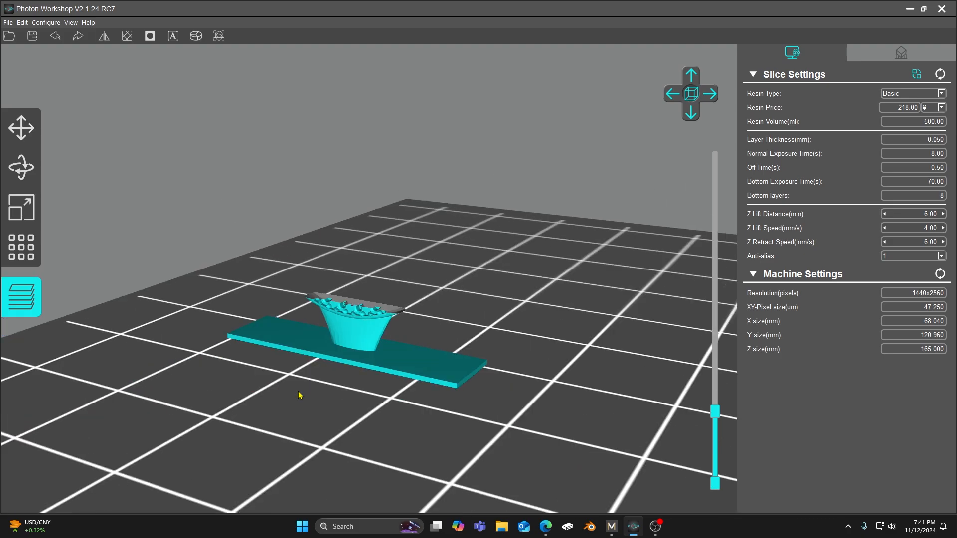
scroll(299, 395, "up", 5)
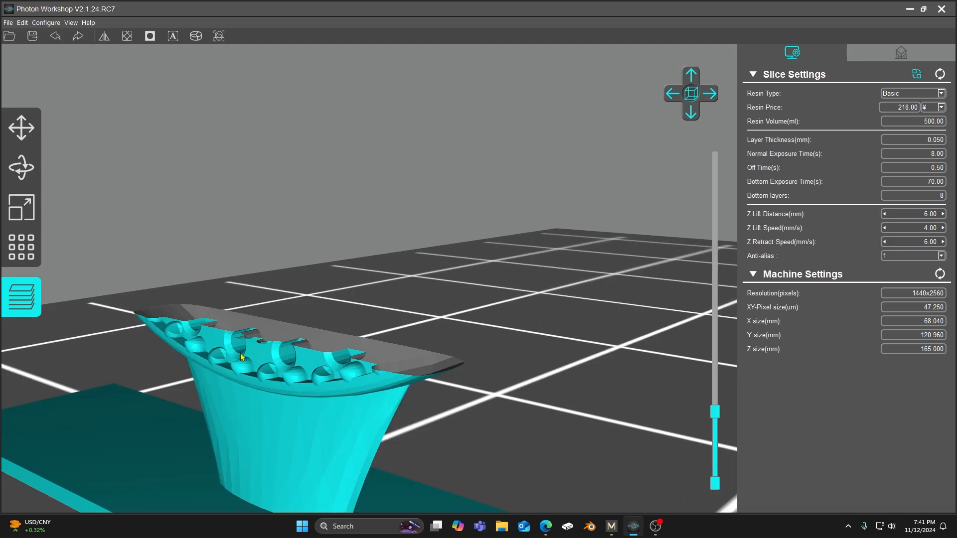
scroll(255, 351, "up", 1)
scroll(254, 351, "down", 1)
scroll(246, 346, "up", 1)
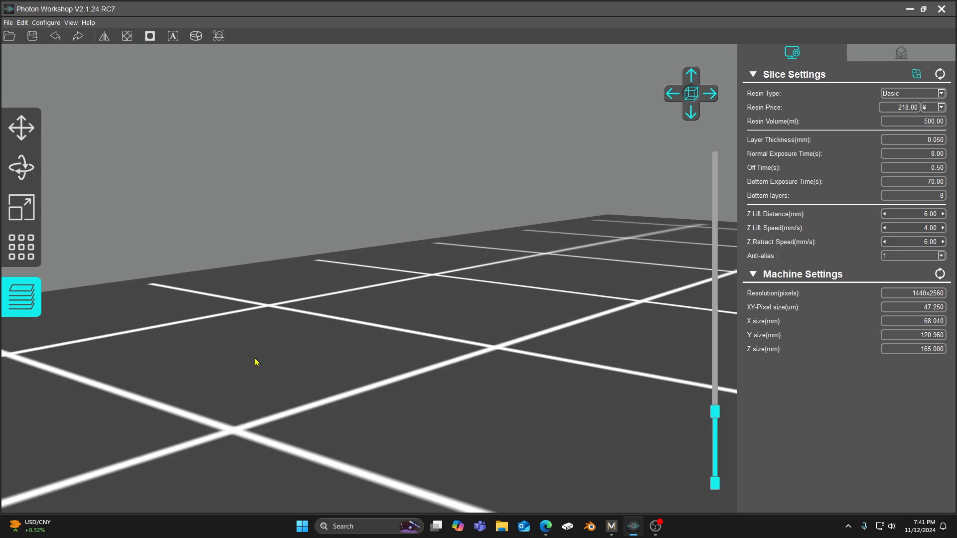
scroll(245, 379, "down", 4)
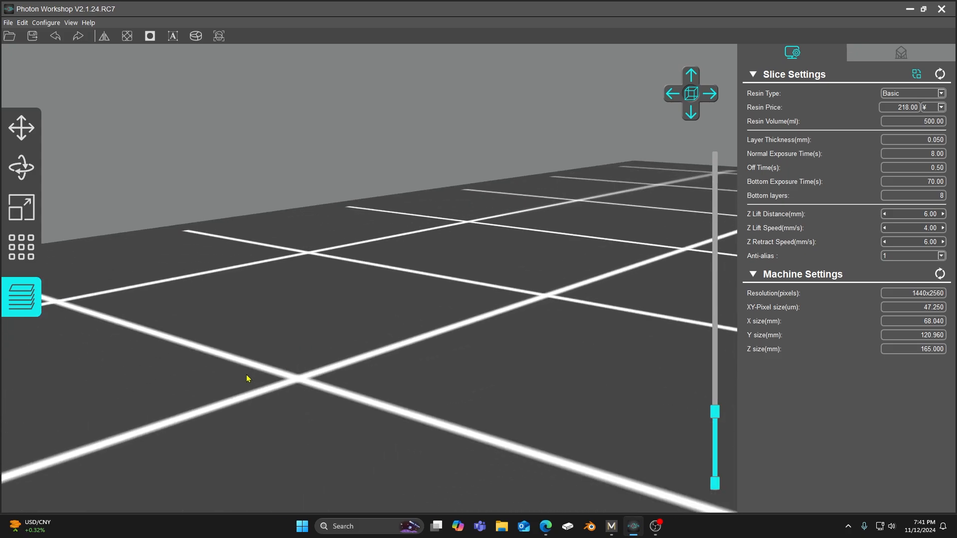
scroll(289, 351, "down", 3)
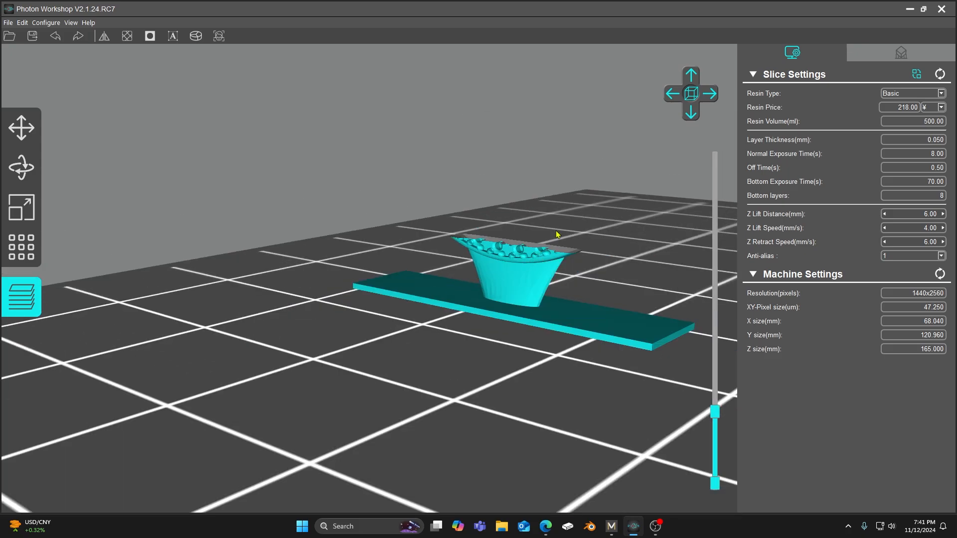
scroll(557, 234, "up", 2)
mouse_move(552, 251)
middle_mouse_down()
mouse_move(485, 273)
mouse_move(533, 278)
mouse_move(541, 266)
middle_mouse_up()
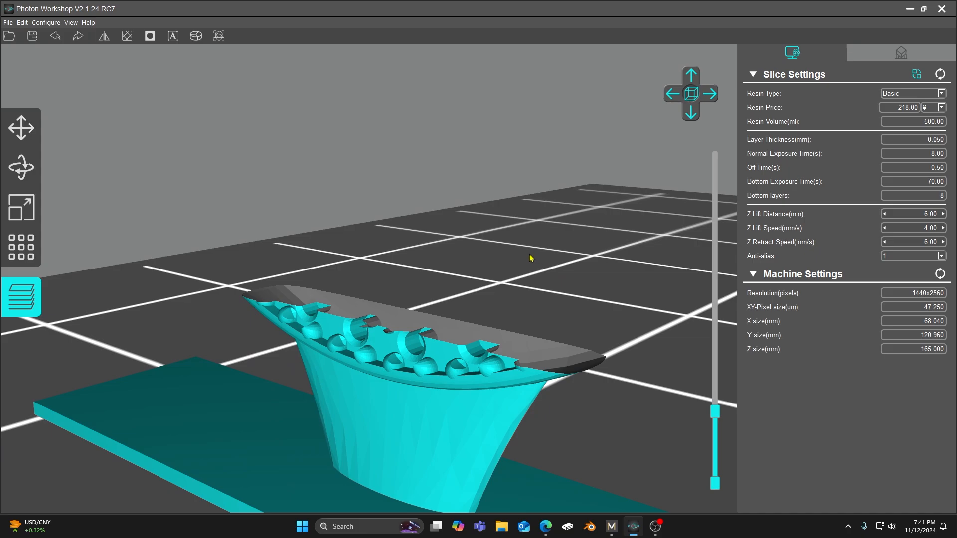
Step: Examine the sliced gem seats and prong holes above the tapered base from a low angle, raising the layer preview slightly
middle_click_drag(456, 298, 451, 292)
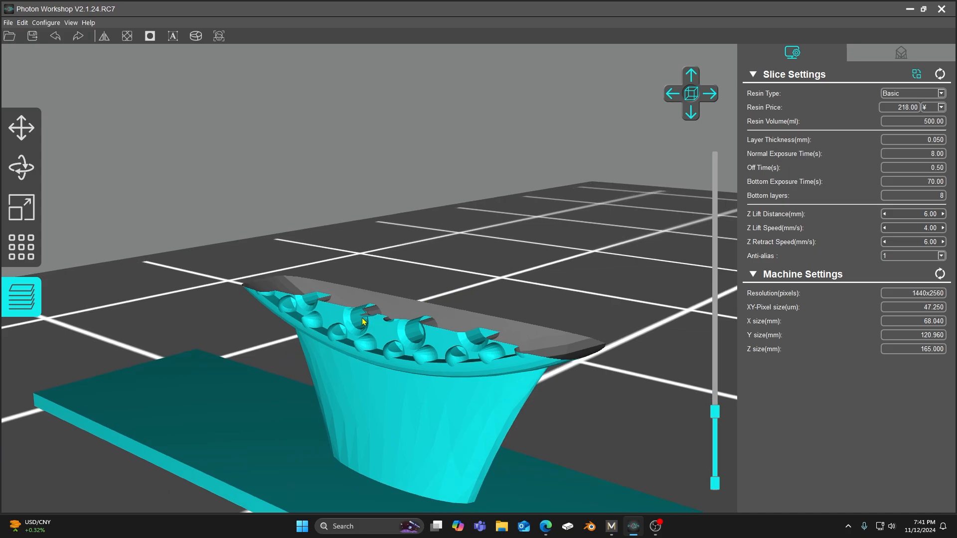
scroll(363, 322, "up", 1)
scroll(363, 322, "down", 1)
right_click_drag(340, 385, 352, 369)
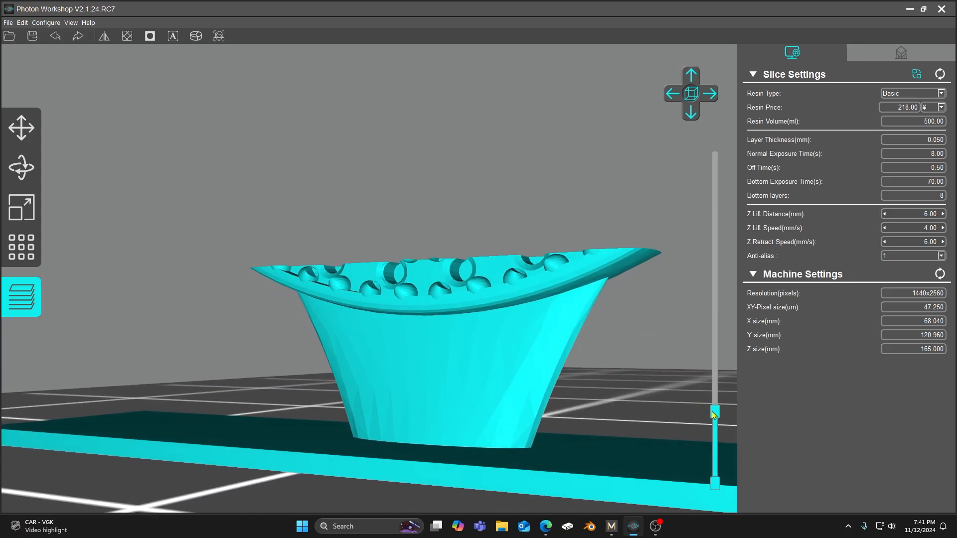
left_click_drag(713, 415, 718, 414)
scroll(465, 335, "down", 5)
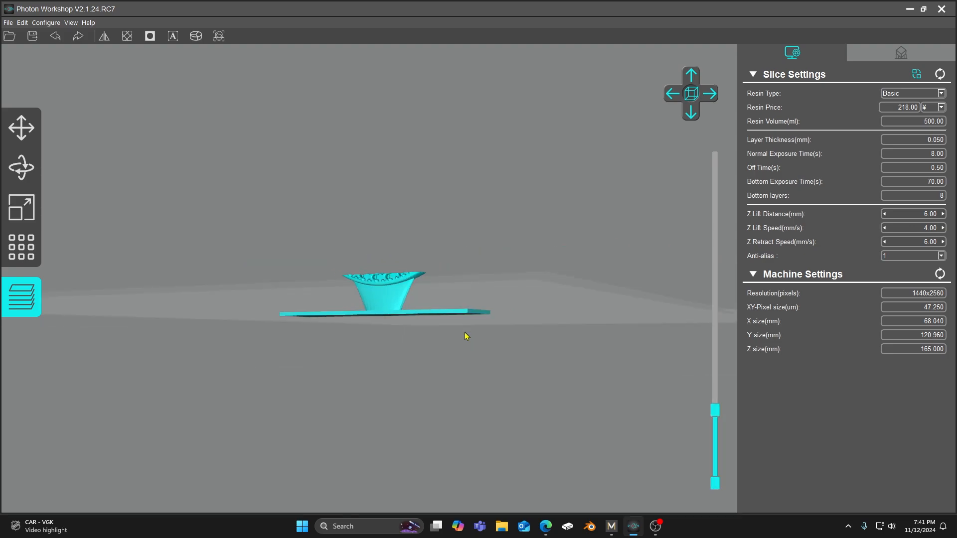
Step: Switch back to MatrixGold, restore the four-viewport layout and frame the ring in the Front view
left_click(909, 9)
scroll(430, 263, "down", 4)
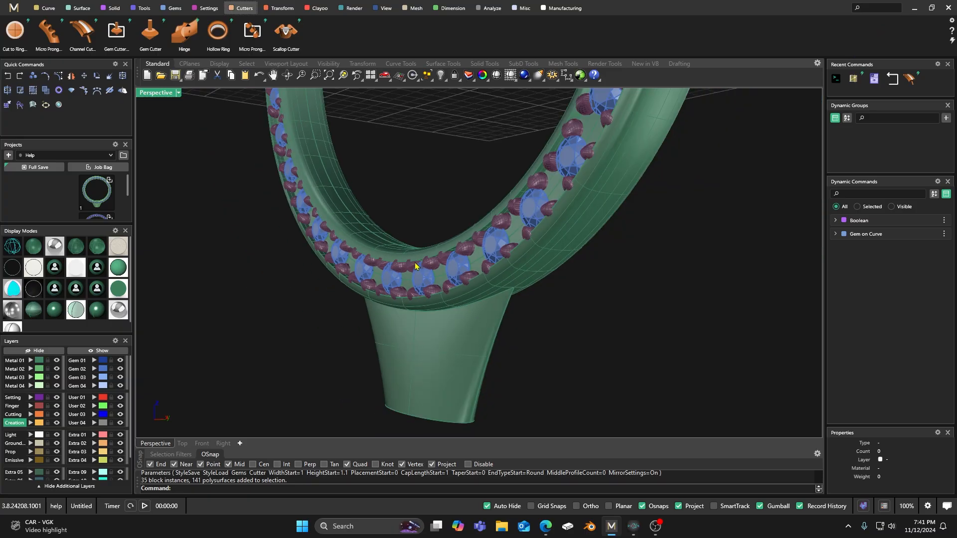
double_click(155, 94)
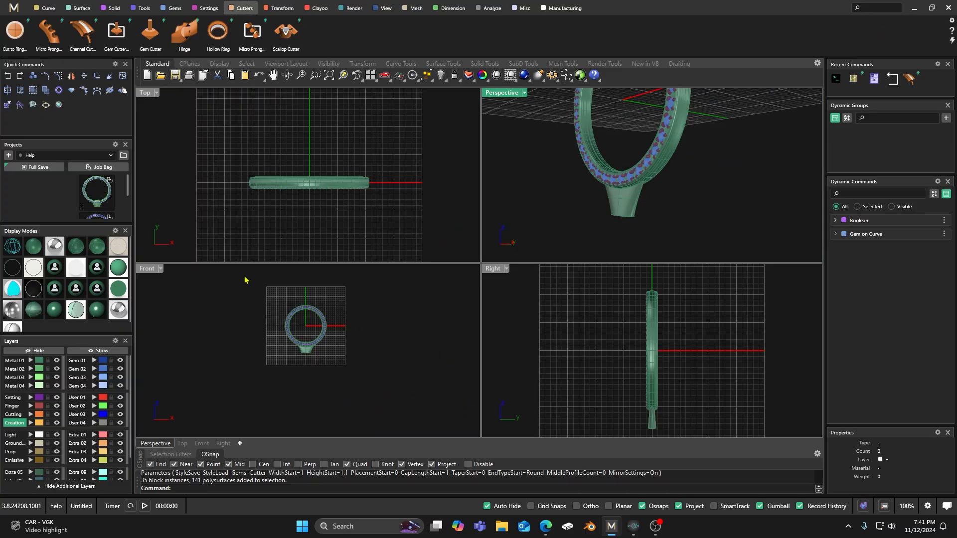
scroll(312, 313, "up", 4)
scroll(306, 330, "up", 2)
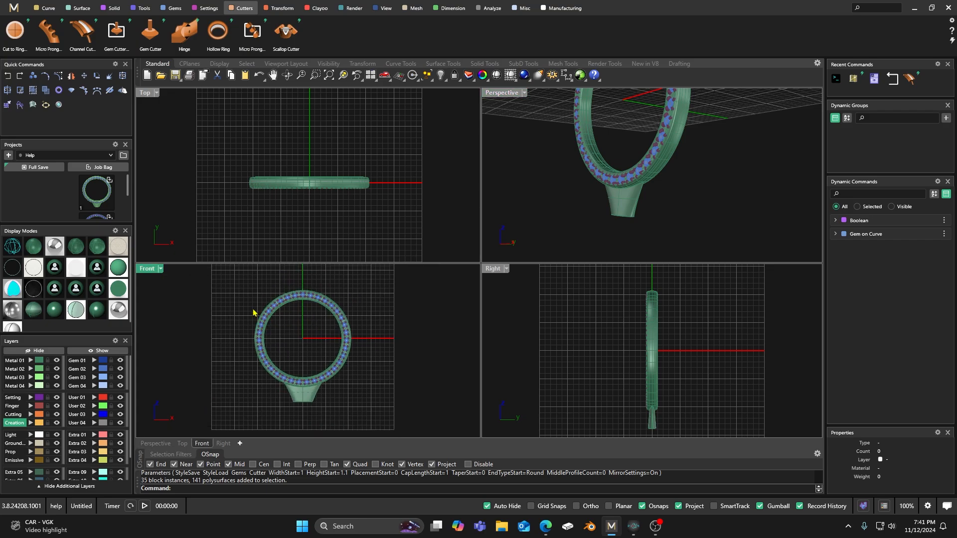
Step: Maximize the Front view and fit the whole ring with its tapered base in it, leaving nothing selected
left_click_drag(240, 279, 404, 432)
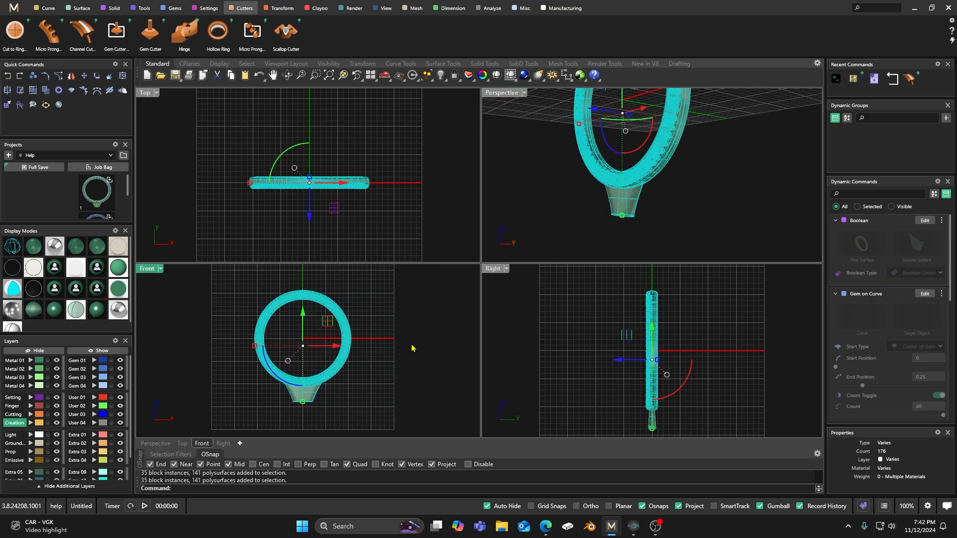
scroll(411, 348, "down", 2)
left_click(399, 315)
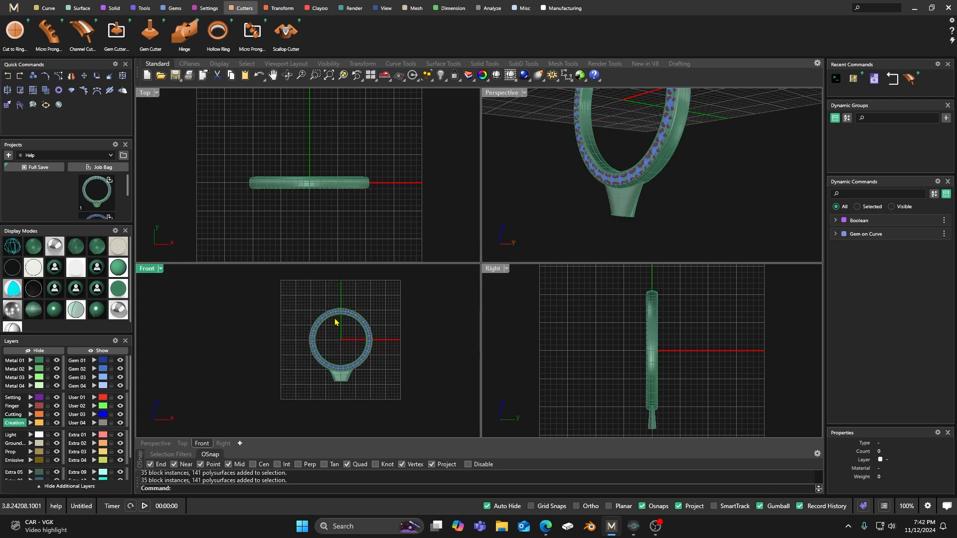
scroll(334, 322, "up", 4)
double_click(145, 271)
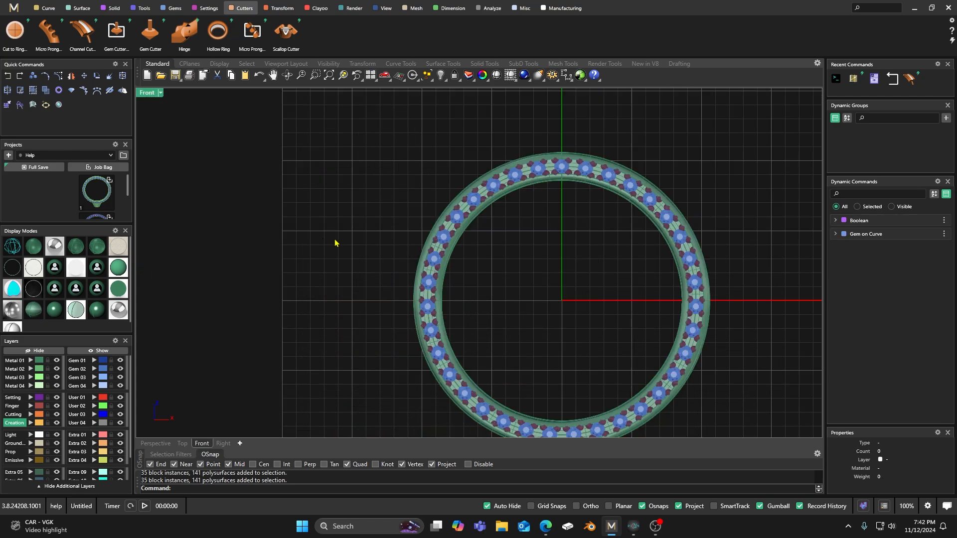
scroll(336, 244, "down", 2)
right_click_drag(338, 246, 292, 220)
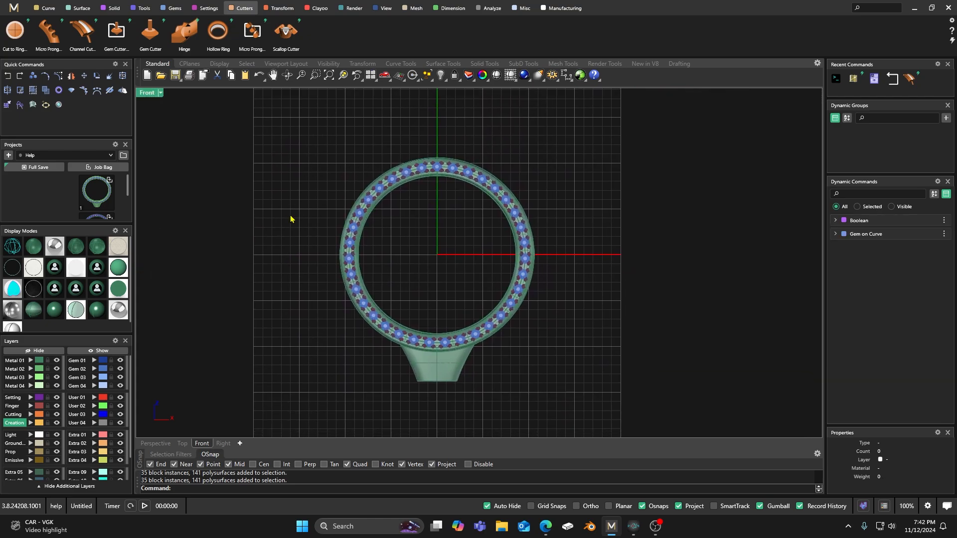
Step: Draw a circle centred on the origin with a radius of about 9.61 mm through the gem centres, with Osnaps and Project off
left_click(45, 8)
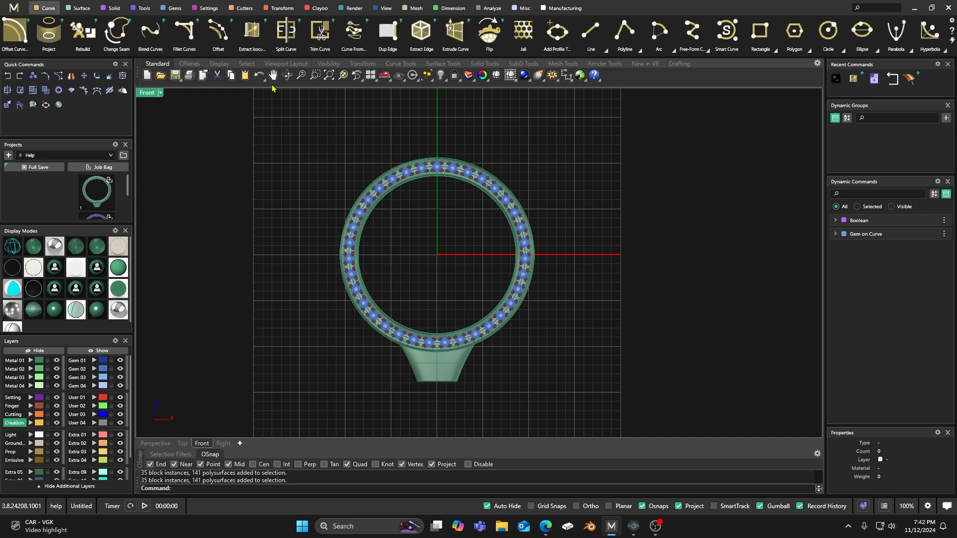
left_click(829, 32)
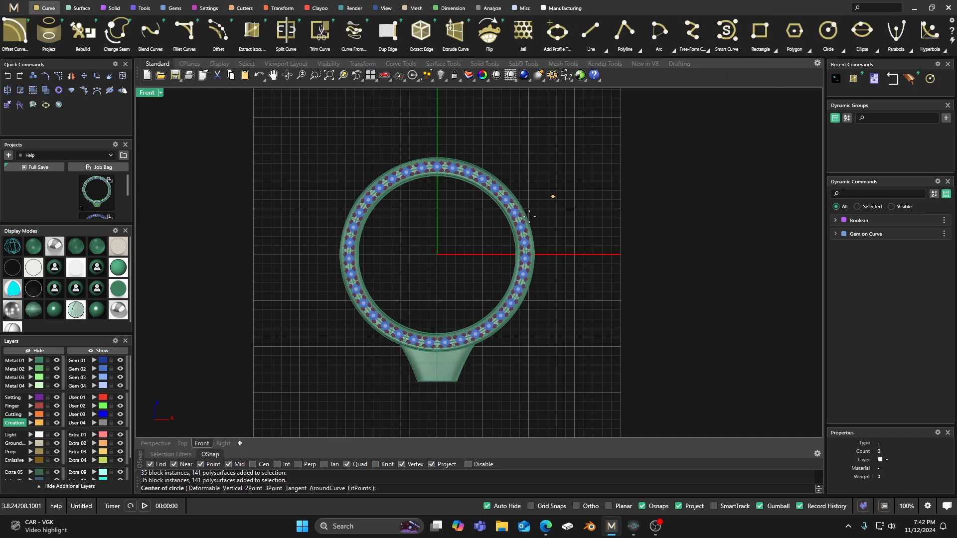
type("0")
key("Return")
scroll(445, 218, "up", 6)
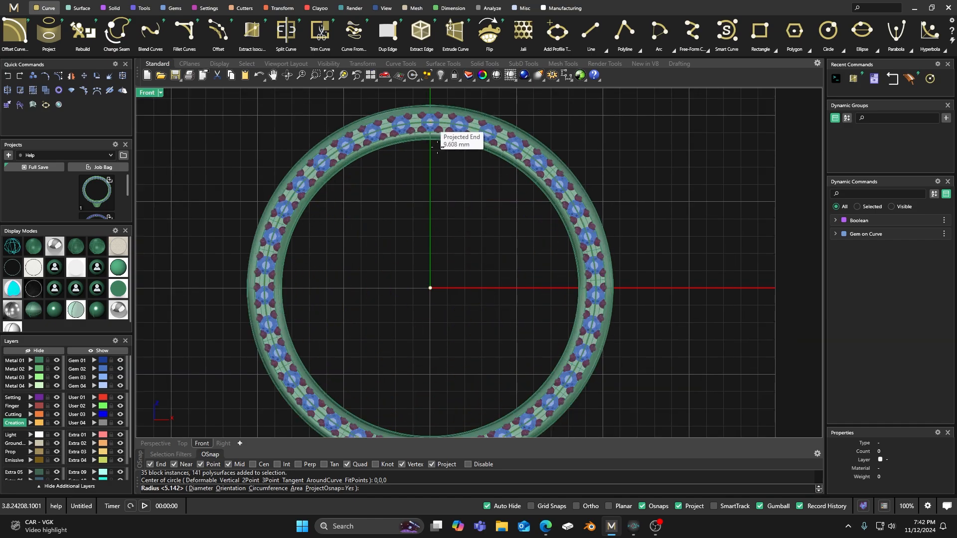
left_click(649, 507)
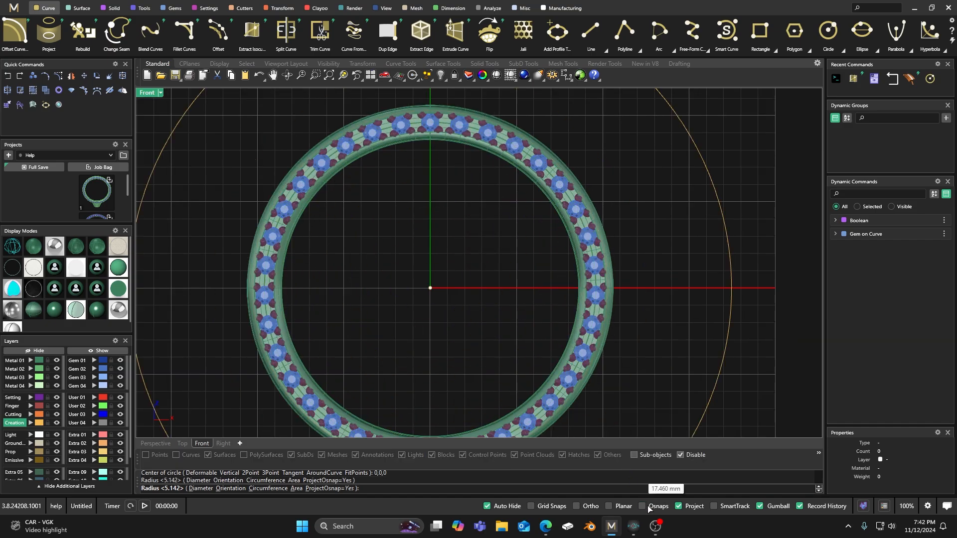
left_click(681, 505)
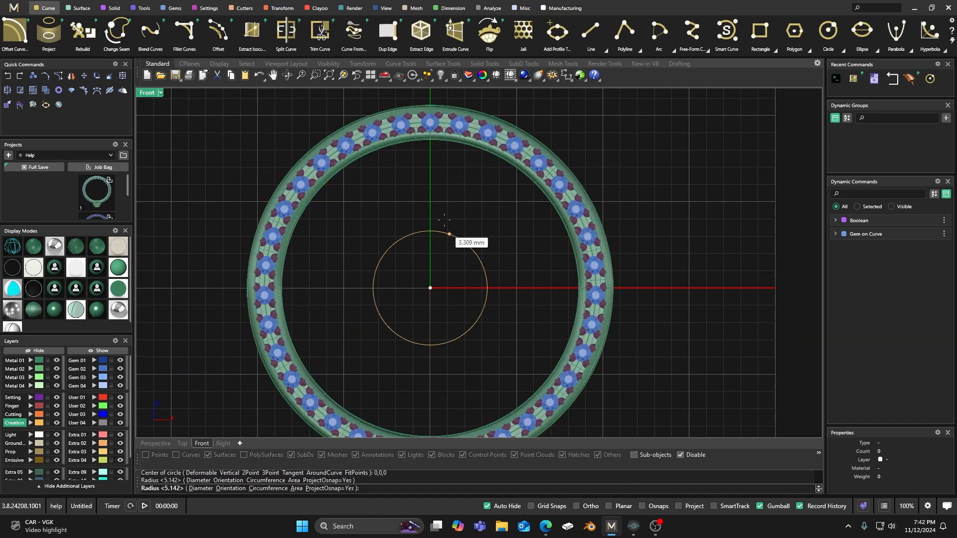
scroll(431, 128, "up", 10)
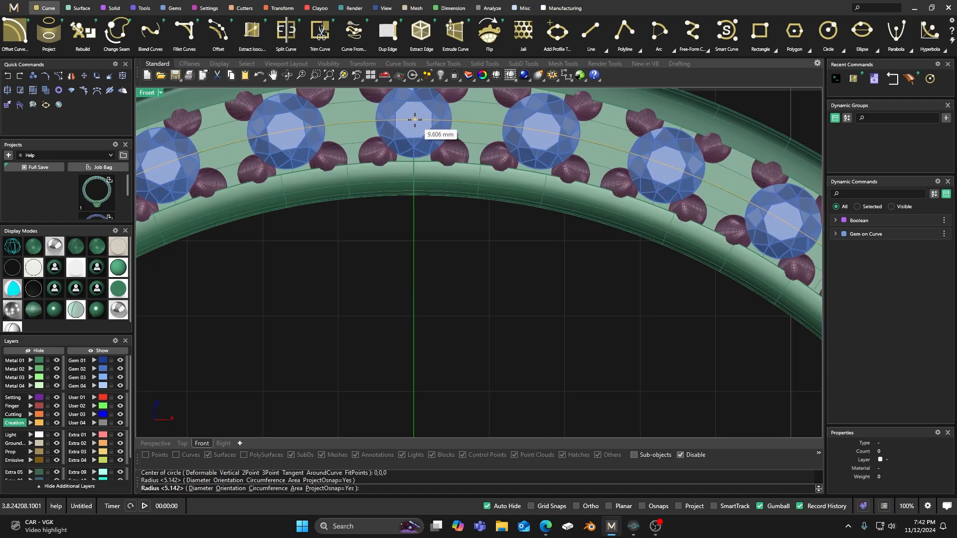
left_click(414, 120)
scroll(394, 176, "down", 8)
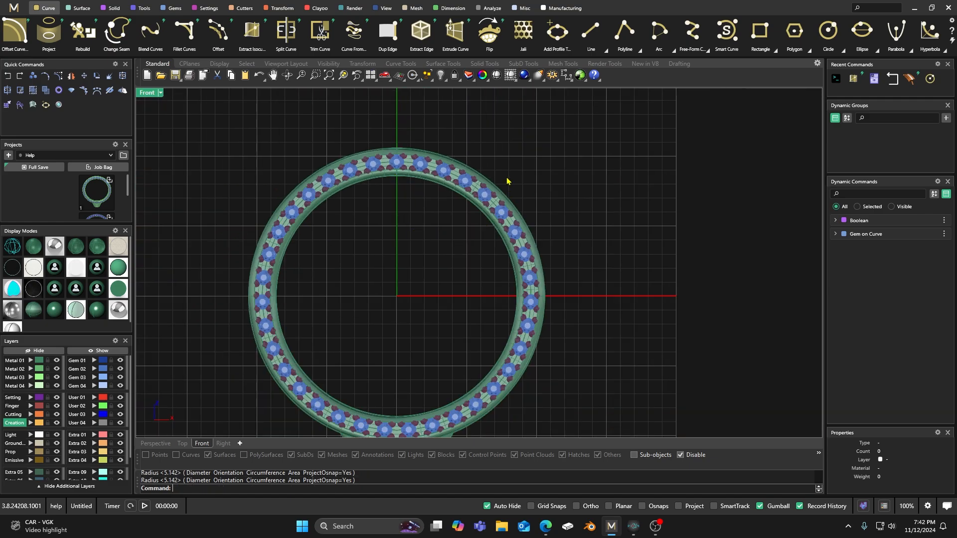
Step: Try to move the ring band and its tapered base aside from the circle, and undo the move
left_click_drag(488, 174, 483, 190)
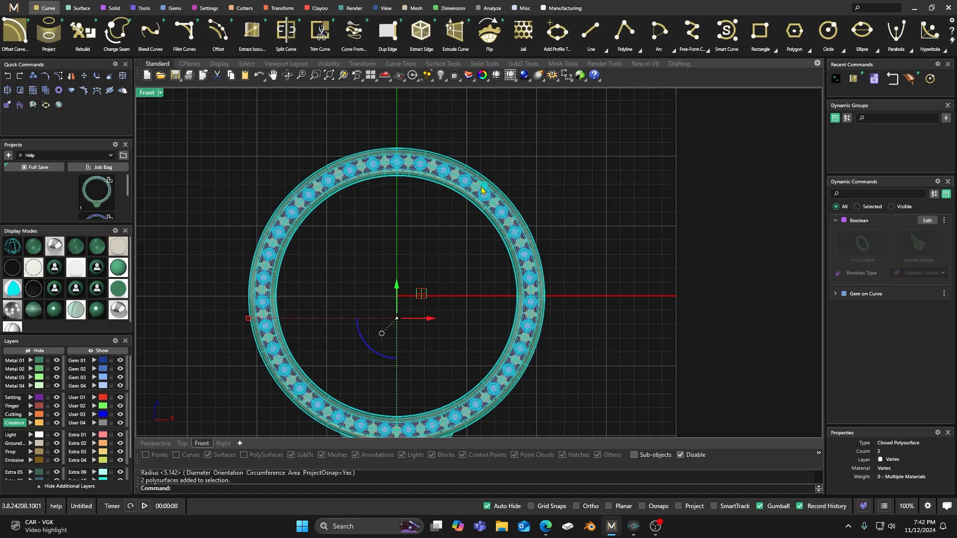
scroll(545, 229, "down", 3)
left_click_drag(514, 260, 296, 261)
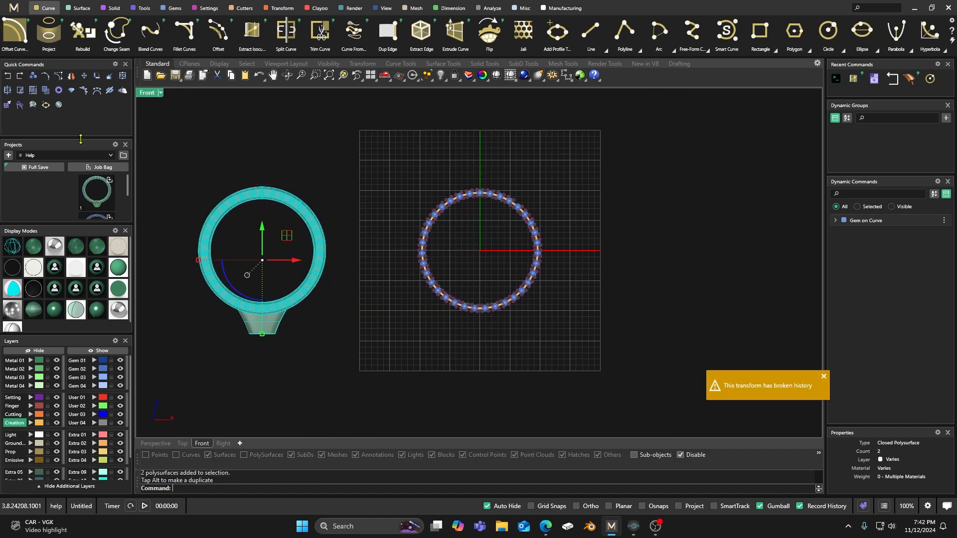
left_click(8, 76)
scroll(473, 184, "up", 5)
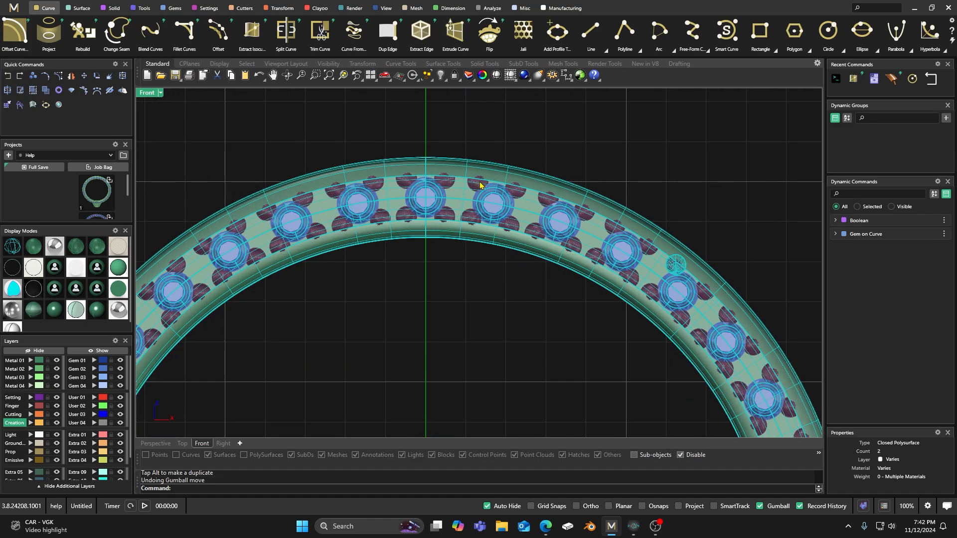
Step: Try to move the band together with its gems aside from the circle, and undo the move
key("ctrl+a")
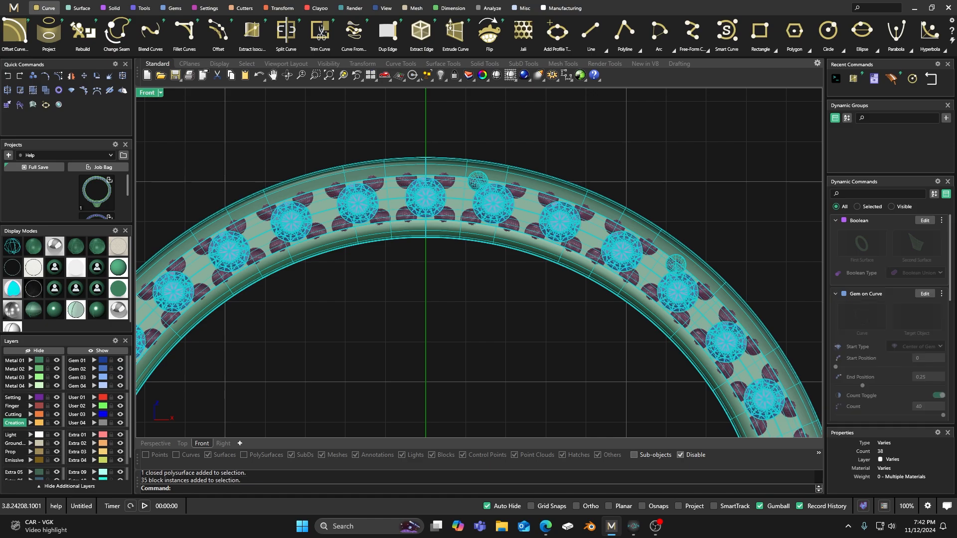
scroll(513, 156, "down", 5)
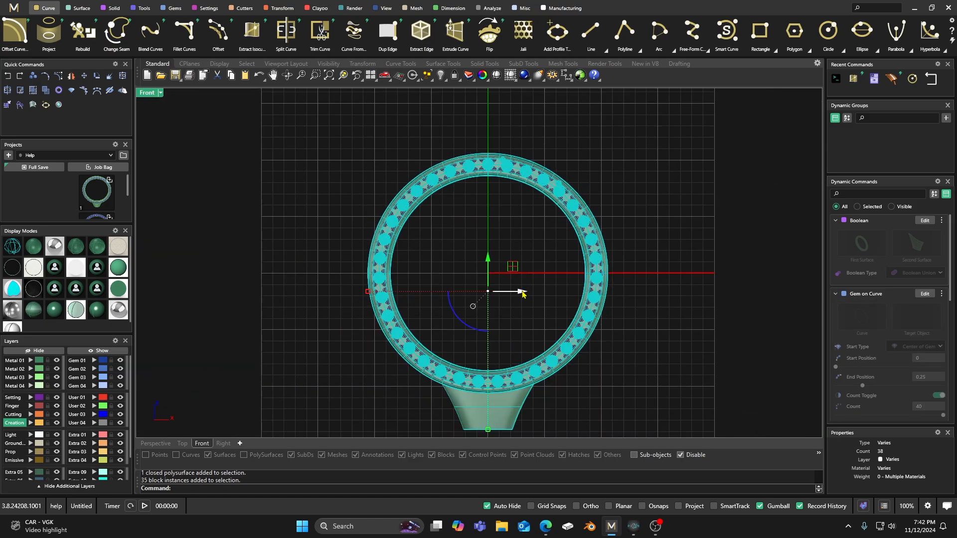
left_click_drag(522, 292, 202, 293)
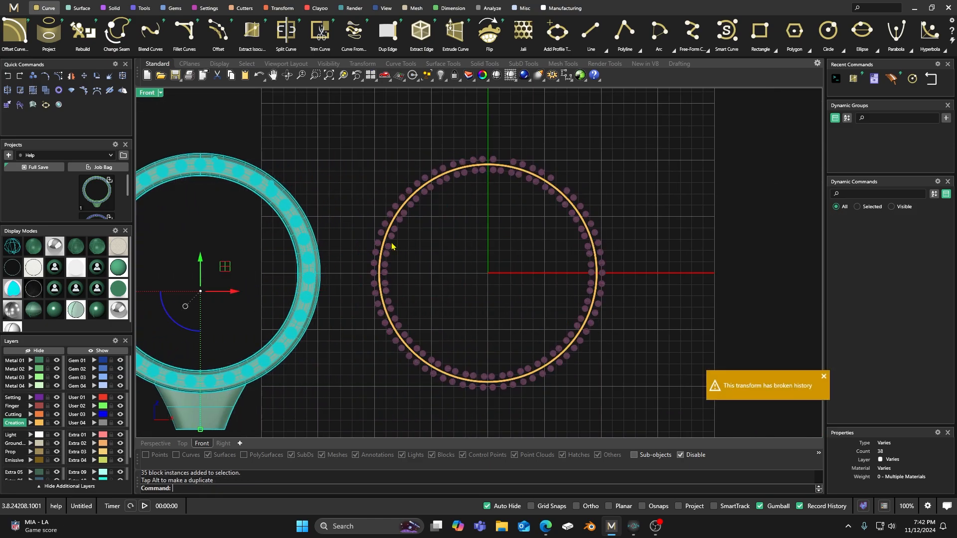
left_click(8, 76)
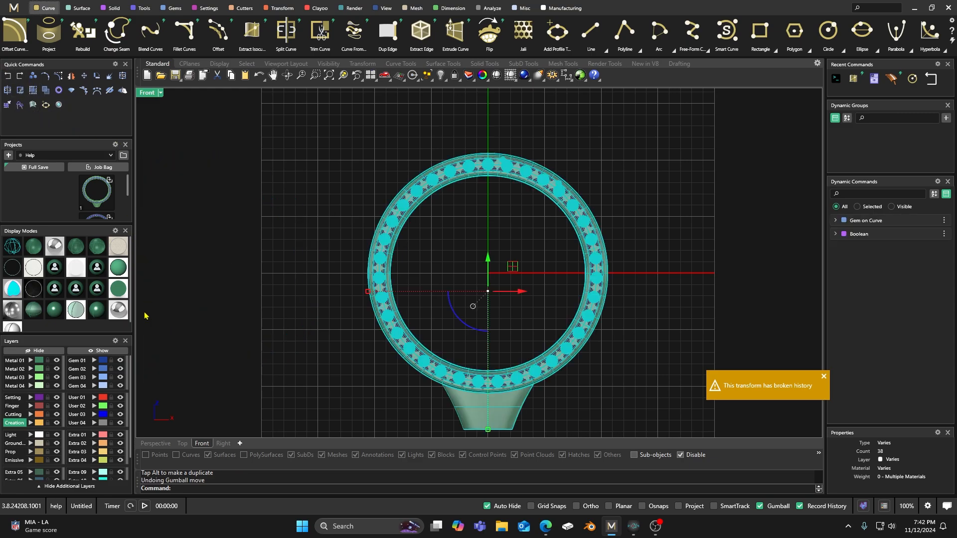
Step: Move the complete ring with its base, gems and all prongs left of the circle along the X axis, and deselect it
scroll(39, 437, "down", 1)
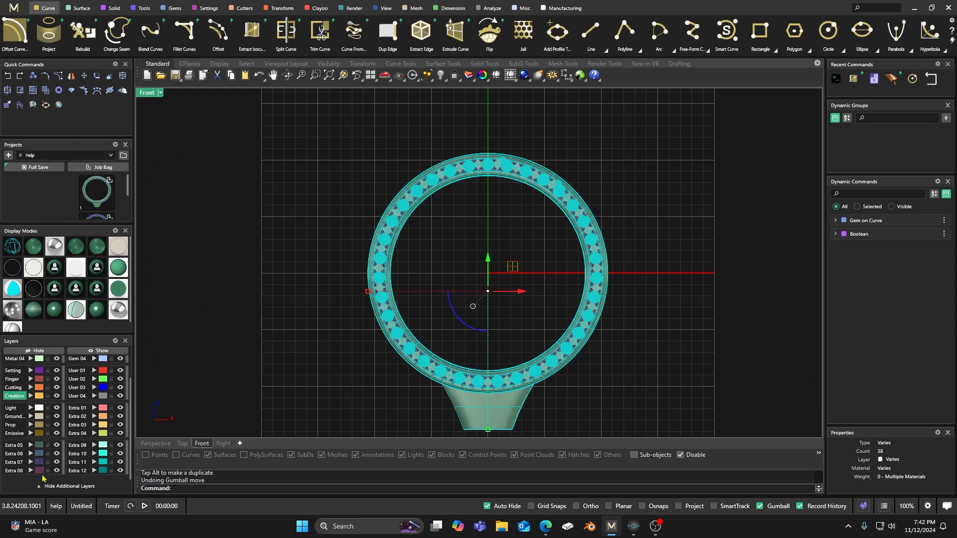
key("ctrl+a")
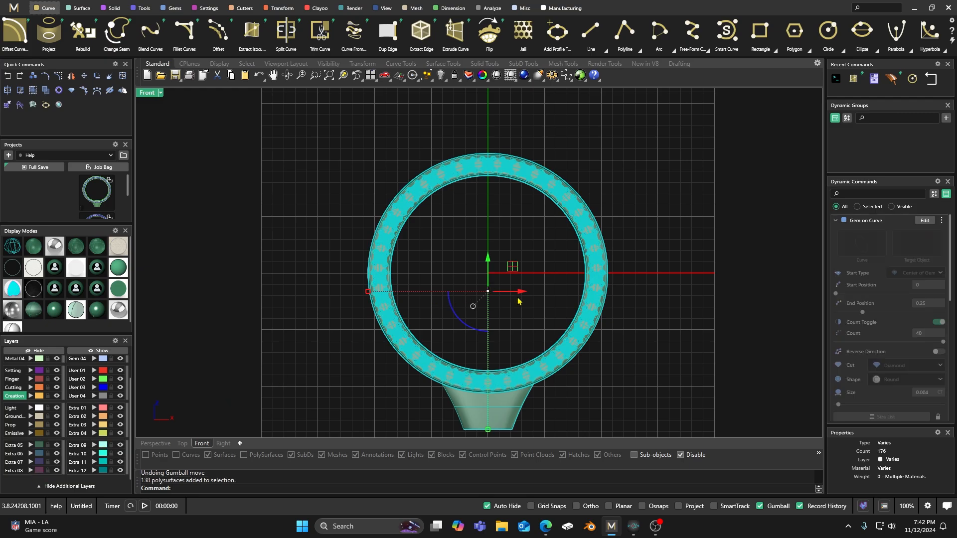
left_click_drag(520, 294, 232, 298)
left_click(349, 207)
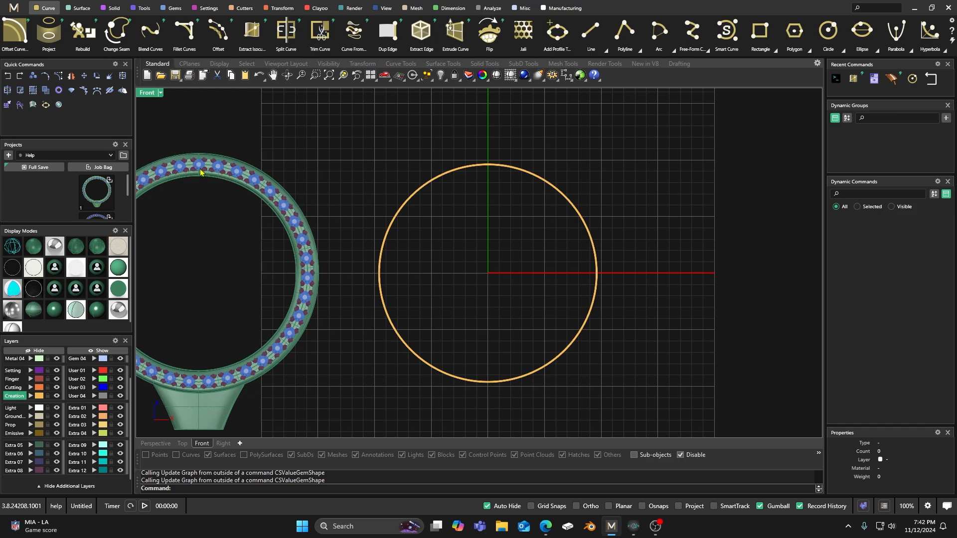
Step: Examine how the prongs sit against the side gems along the upper part of the moved ring
scroll(200, 172, "up", 5)
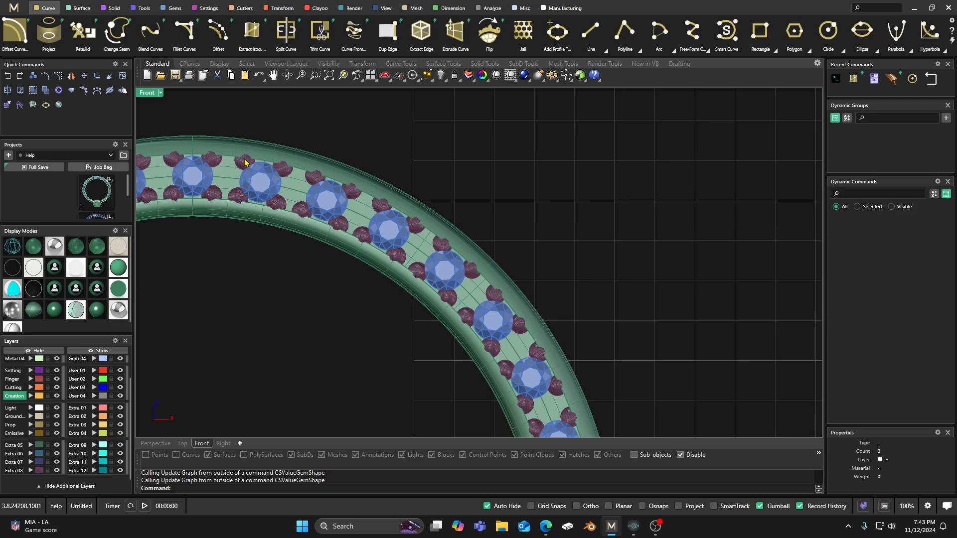
scroll(247, 163, "up", 2)
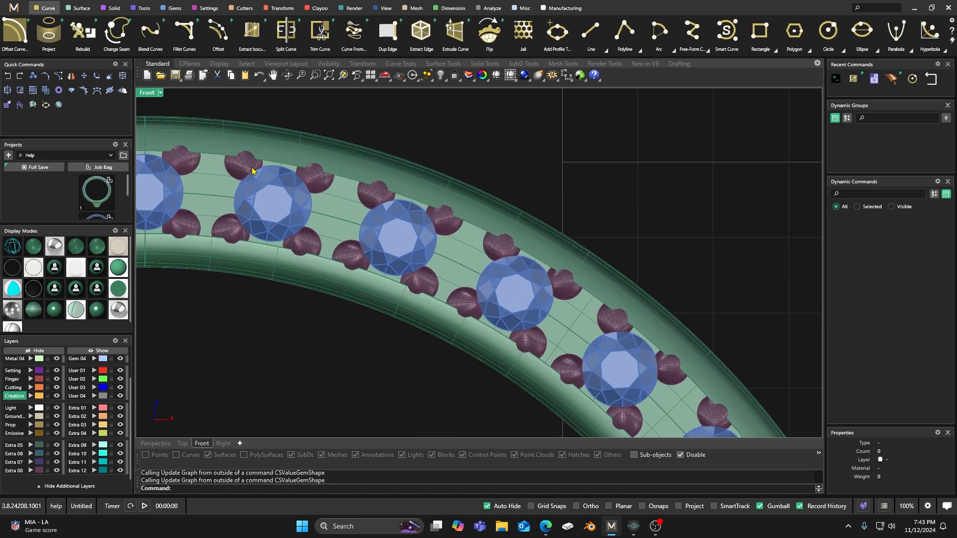
scroll(254, 173, "down", 5)
scroll(253, 173, "up", 6)
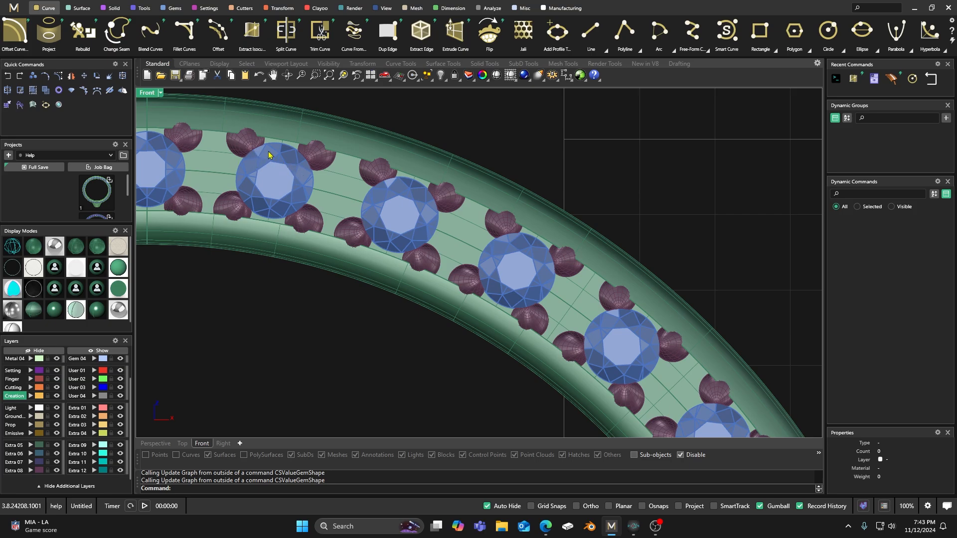
scroll(289, 189, "down", 15)
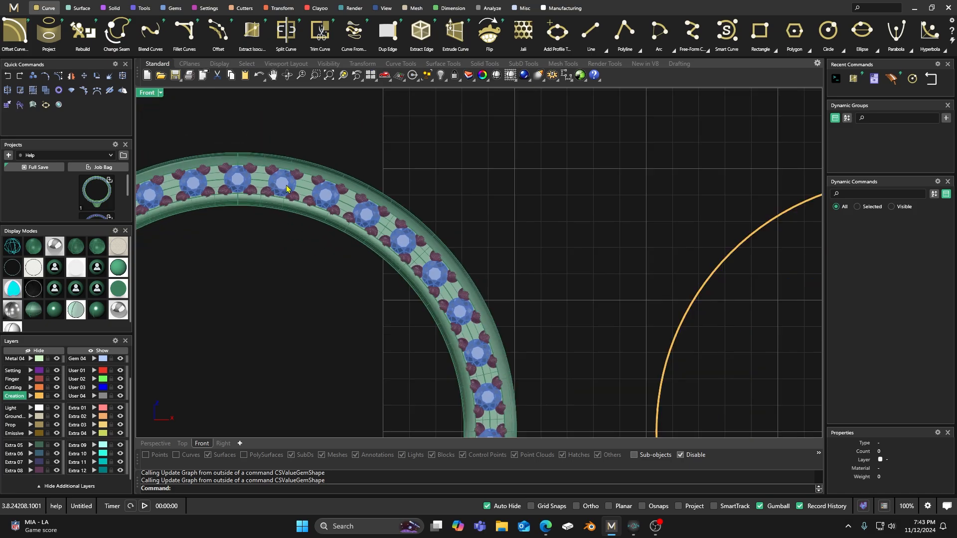
Step: Start Profile Placer on the circle and choose shank profile 02 as the band's cross-section
scroll(385, 215, "up", 3)
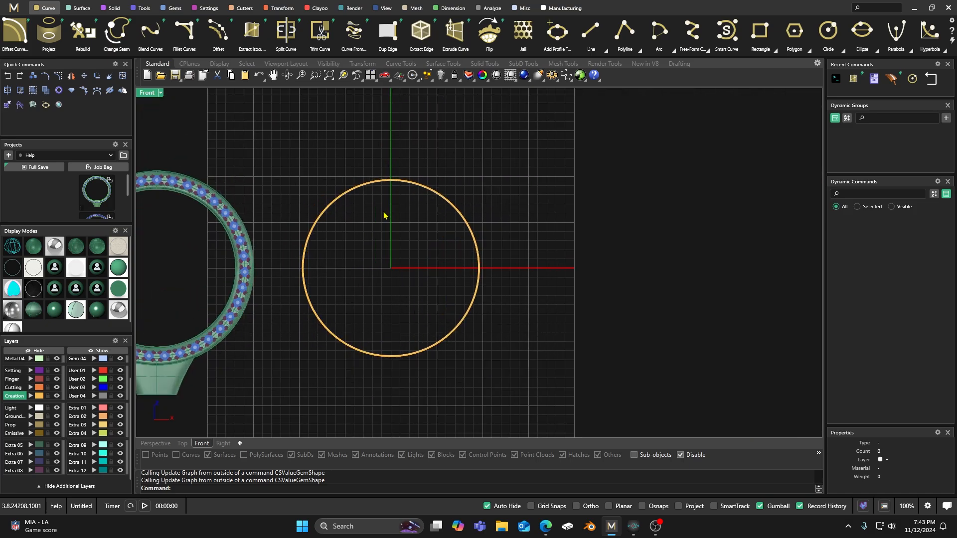
left_click(394, 181)
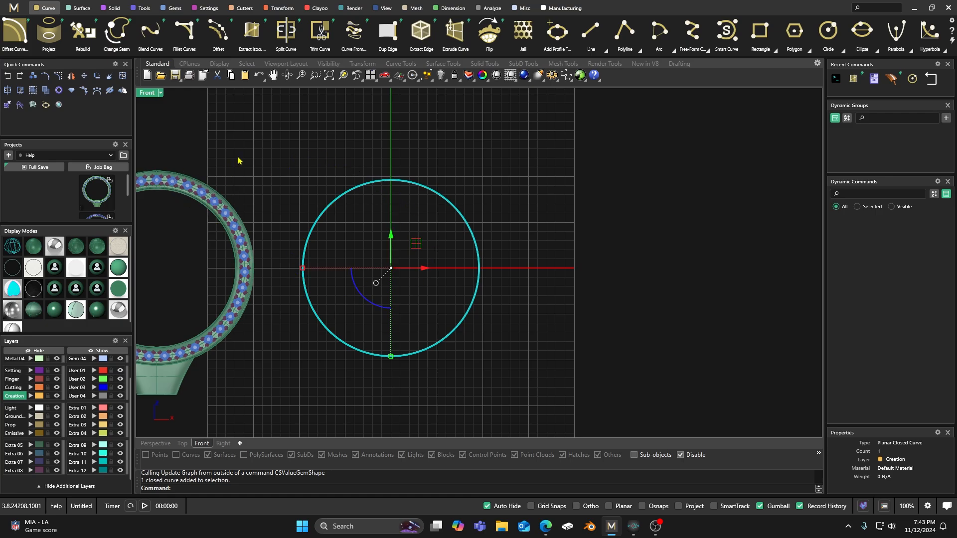
left_click(141, 8)
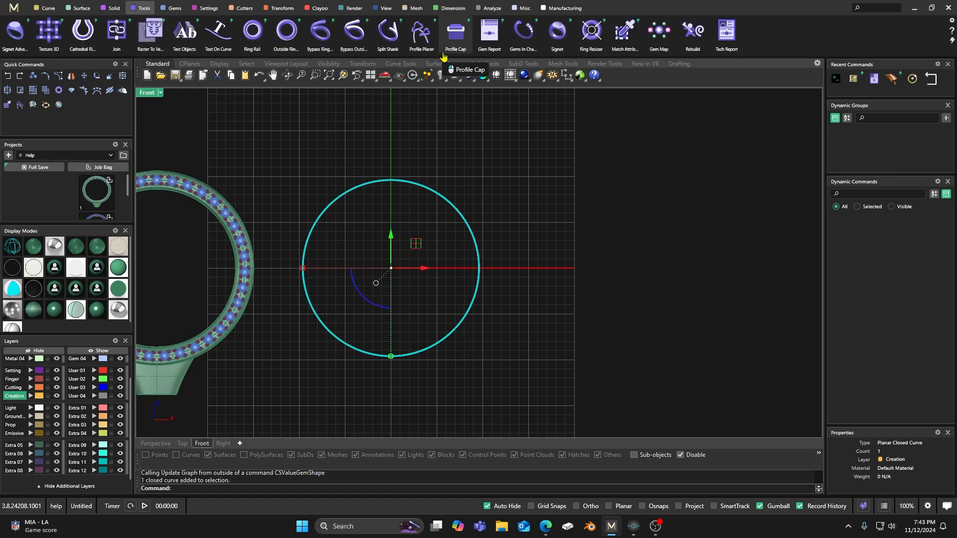
left_click(421, 32)
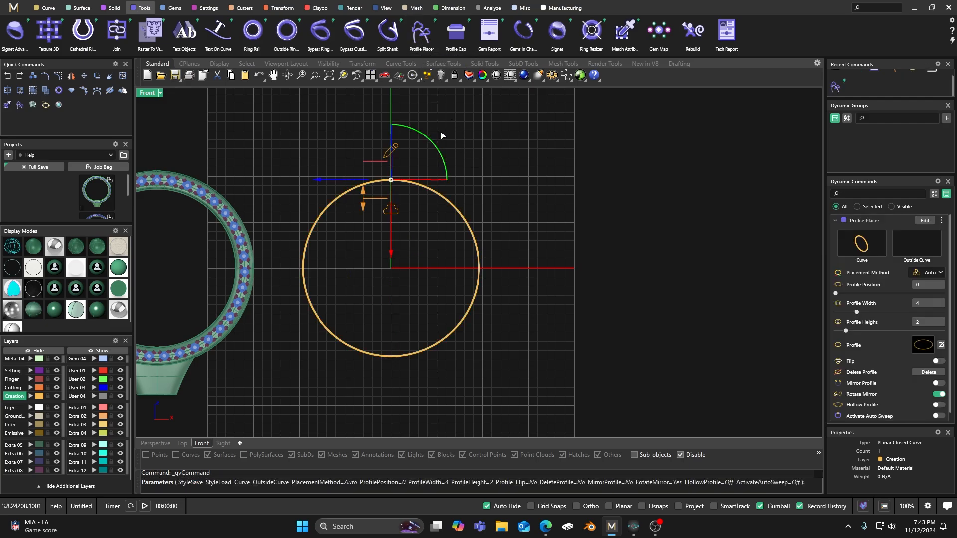
double_click(150, 93)
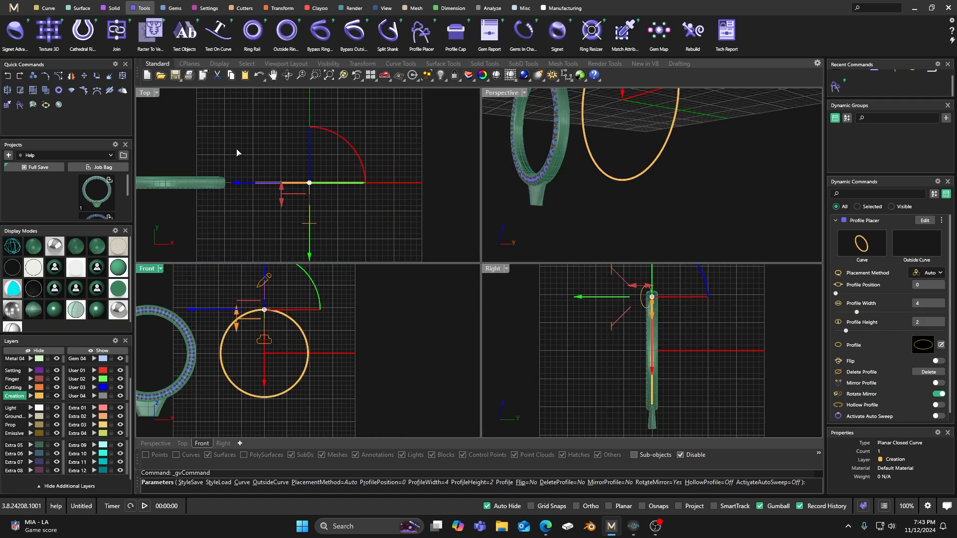
right_click_drag(602, 194, 637, 218)
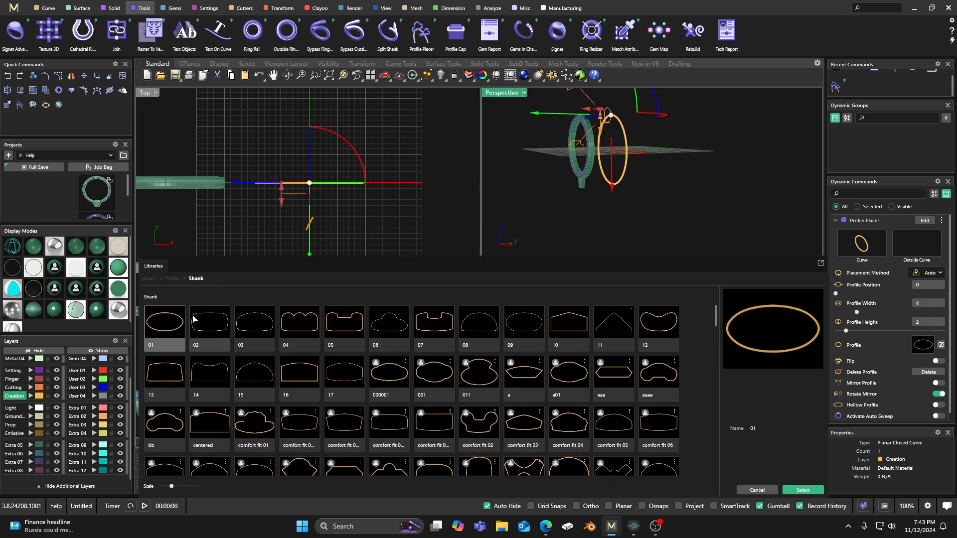
double_click(210, 327)
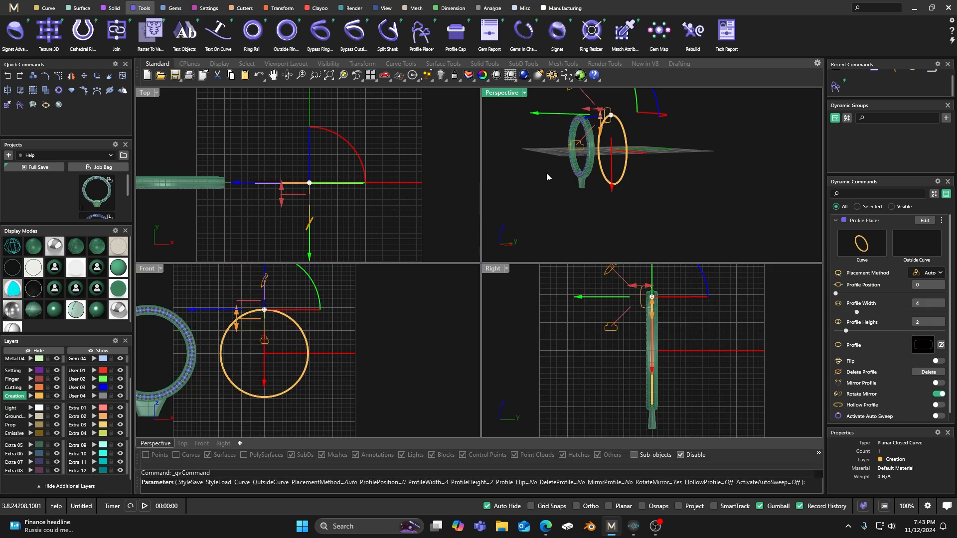
Step: Set the width of the profile placed on the circle to 2 mm
double_click(505, 94)
right_click_drag(481, 281, 444, 263)
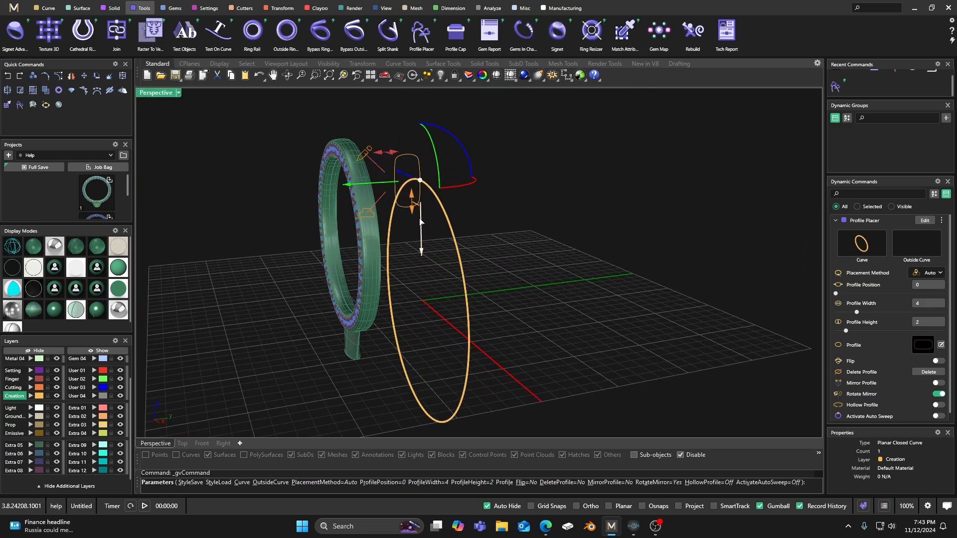
scroll(438, 250, "up", 2)
left_click_drag(413, 202, 414, 149)
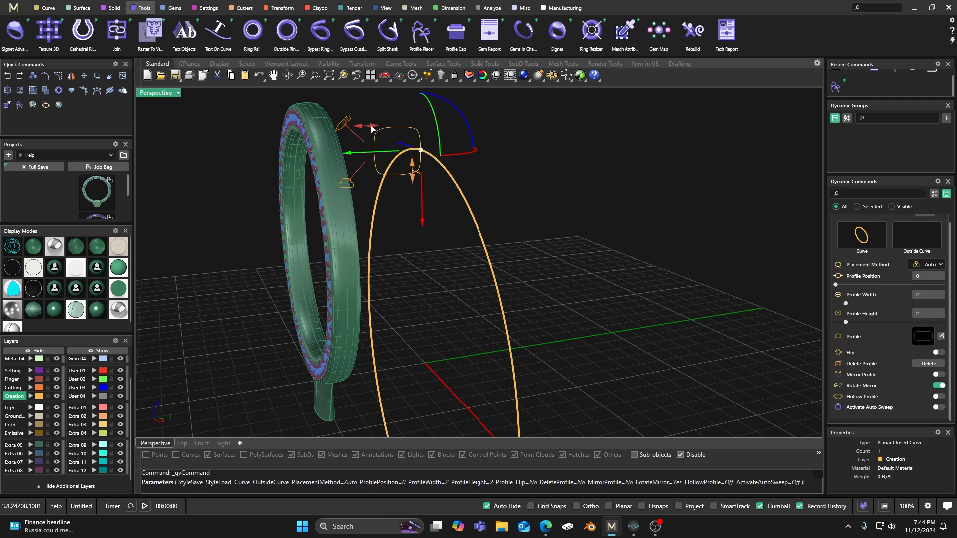
Step: Activate Auto Sweep to form a full band from the profile around the circle, and accept the result
scroll(410, 191, "down", 6)
right_click_drag(401, 230, 575, 219)
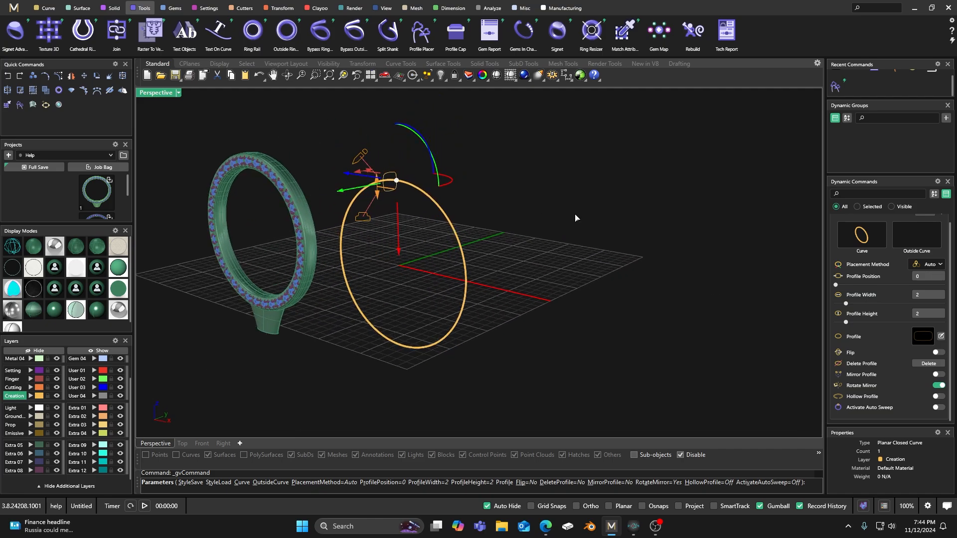
left_click(937, 407)
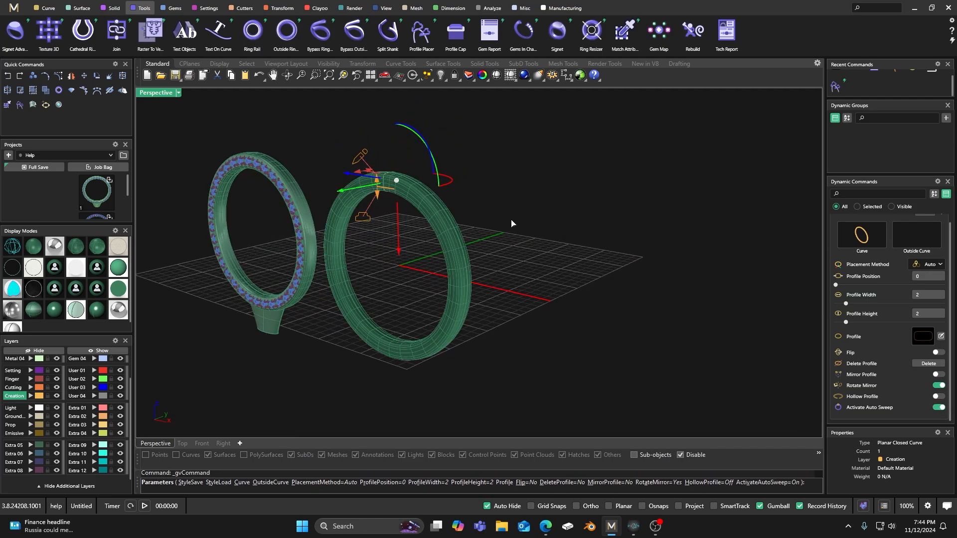
right_click_drag(512, 223, 562, 216)
key("Return")
scroll(536, 229, "down", 3)
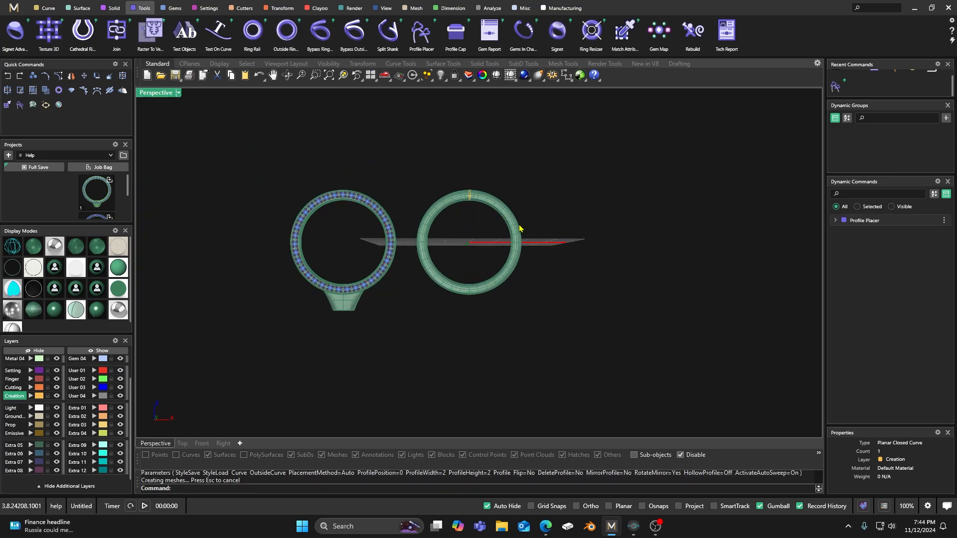
Step: Extract an isocurve at 90 degrees along the middle of the new band's front face, at V 0.5
scroll(459, 216, "up", 3)
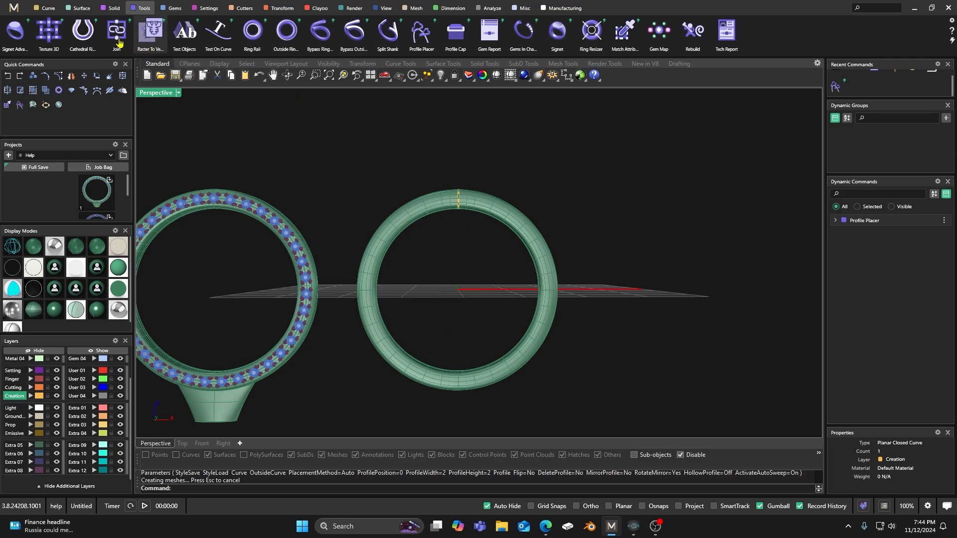
left_click(48, 8)
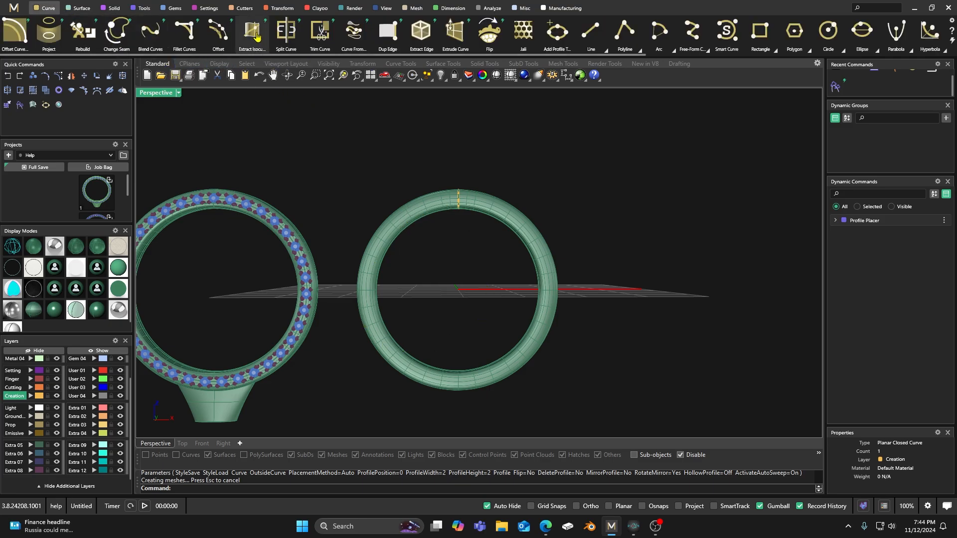
left_click(265, 53)
scroll(483, 210, "up", 3)
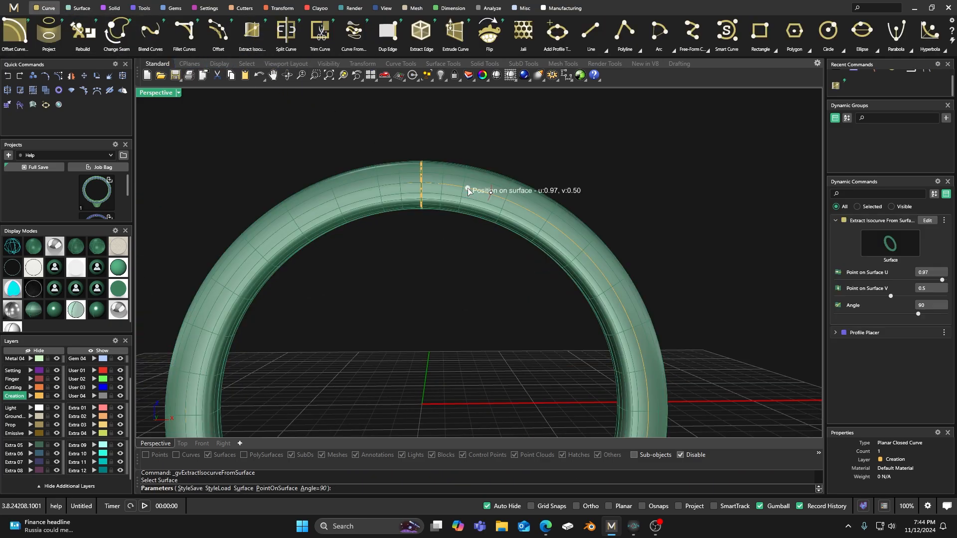
right_click(505, 150)
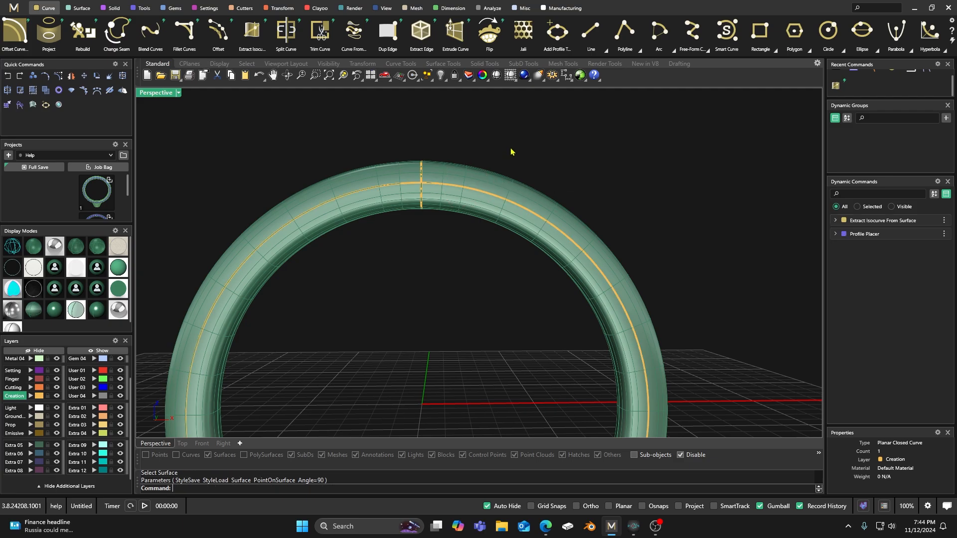
Step: Run Gem on Curve on the extracted isocurve, with the new band as the target object
left_click(479, 195)
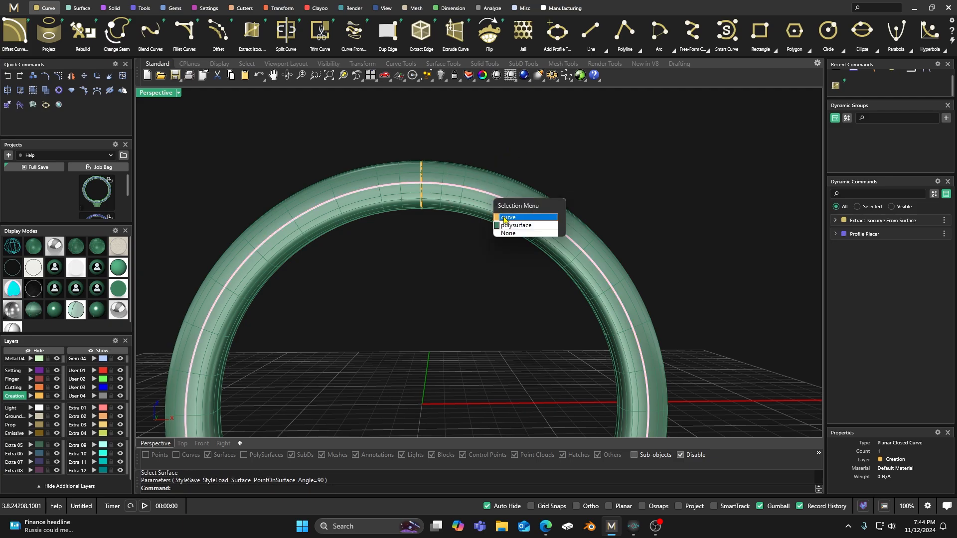
left_click(505, 219)
left_click(174, 8)
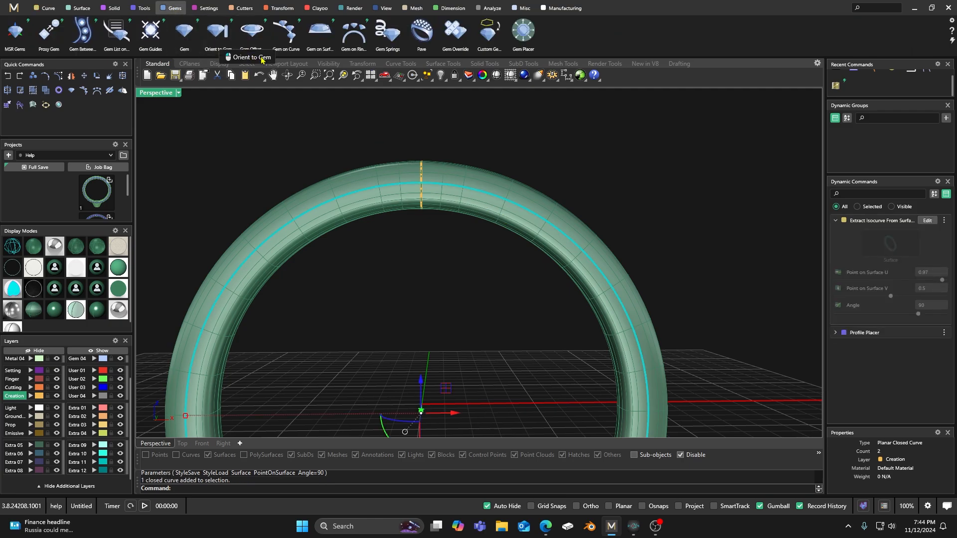
left_click(286, 32)
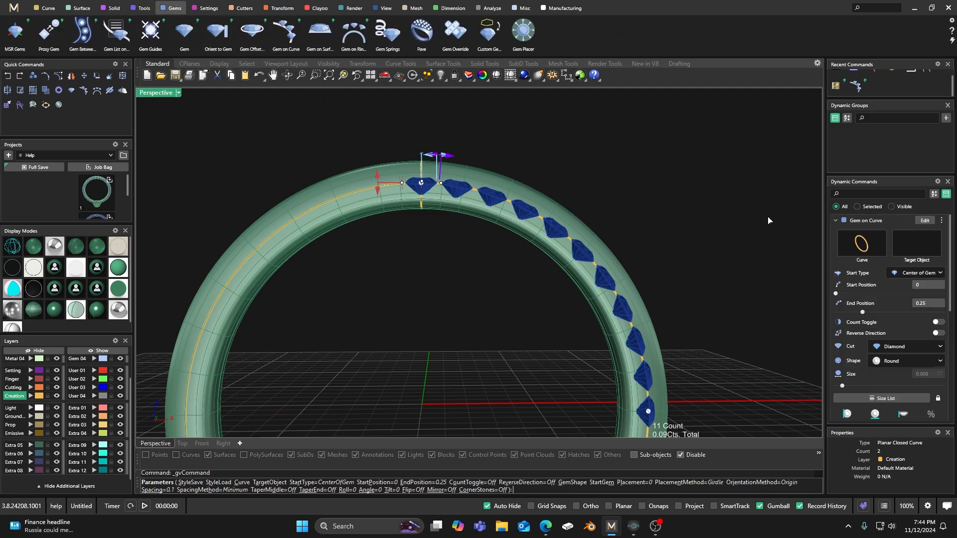
left_click(916, 244)
left_click(352, 179)
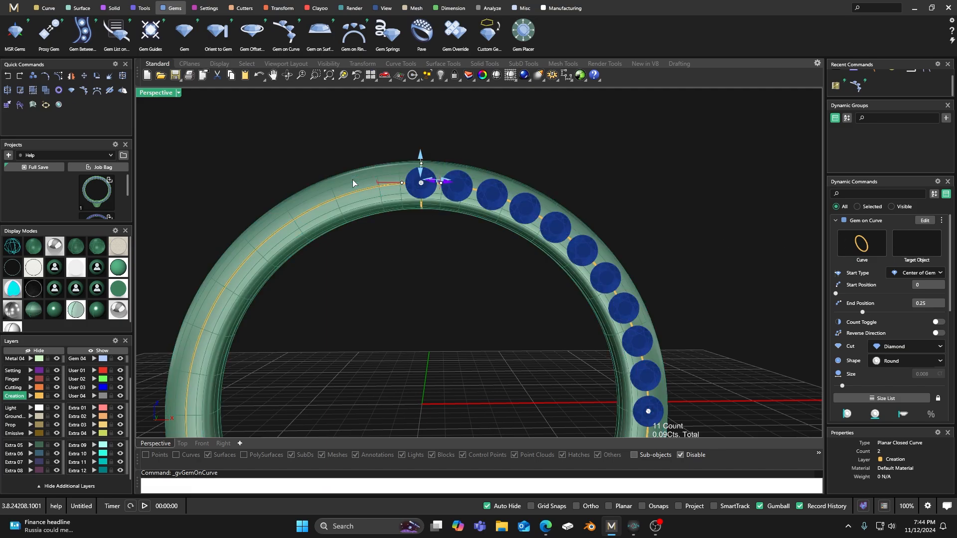
Step: Set the gem row's end position to 1 so the round diamonds run around the entire band
scroll(415, 158, "down", 1)
scroll(419, 158, "up", 2)
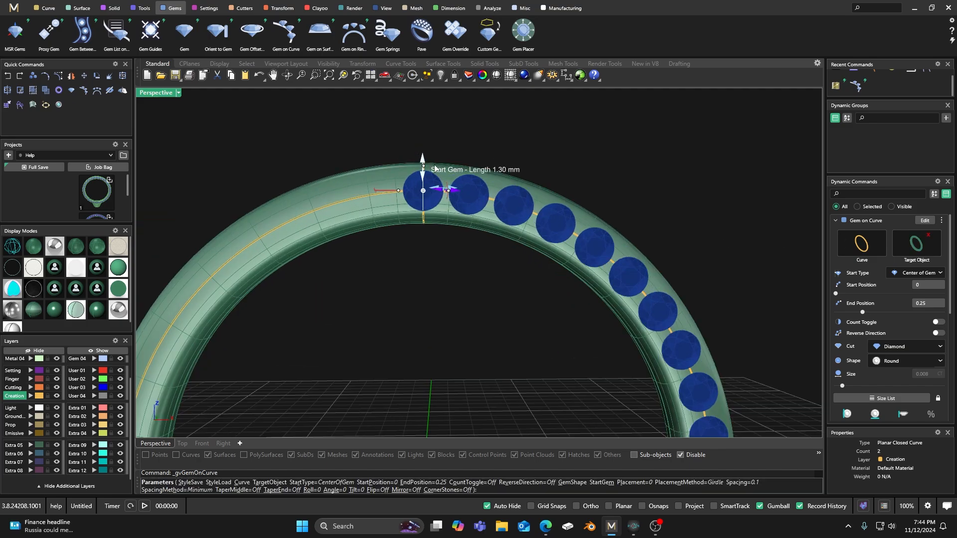
scroll(876, 296, "down", 1)
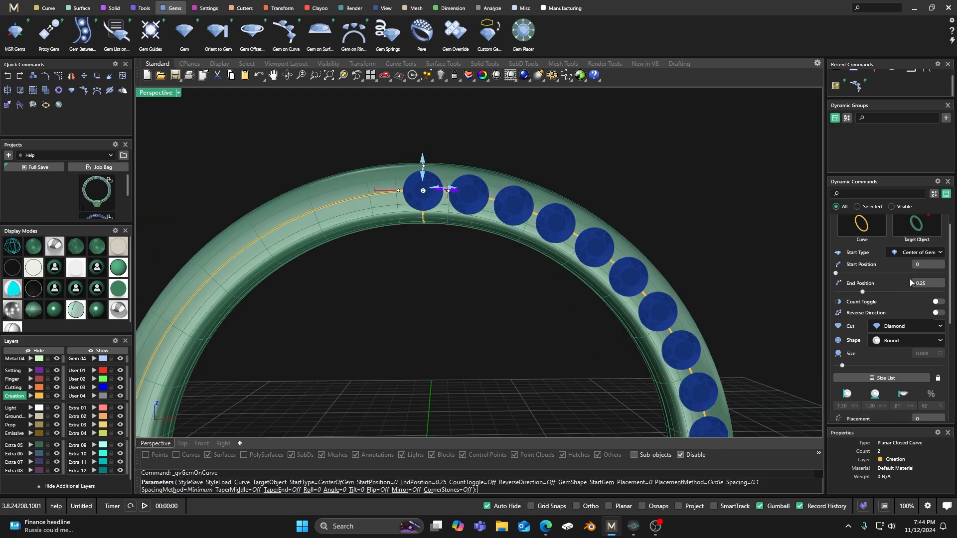
scroll(535, 243, "down", 3)
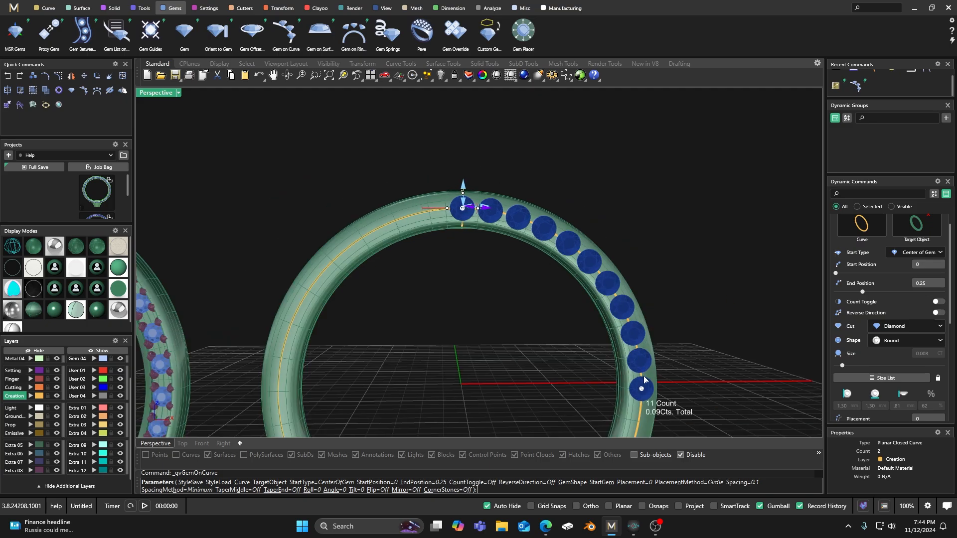
left_click(928, 284)
type("1")
key("Return")
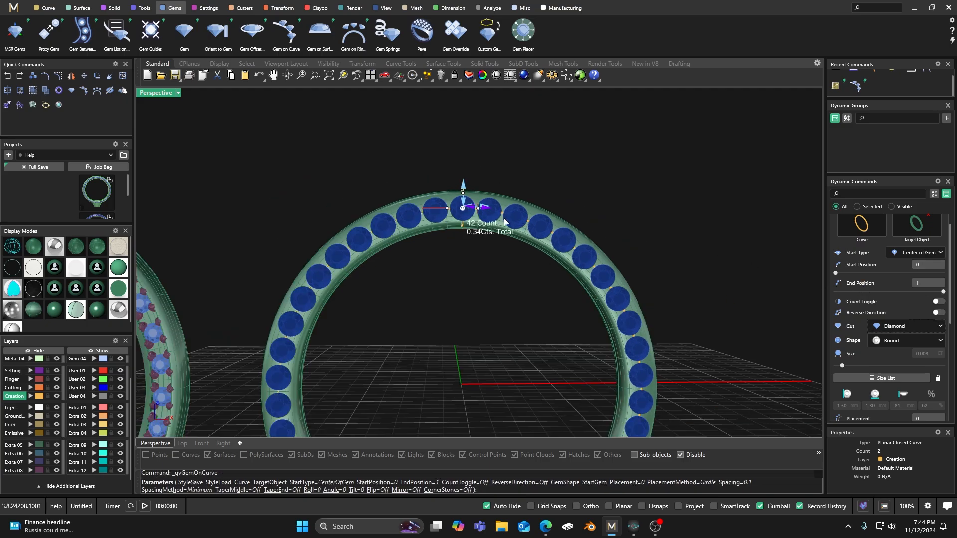
Step: Widen the spacing between the gems on the new band to 0.45 mm
scroll(386, 173, "down", 3)
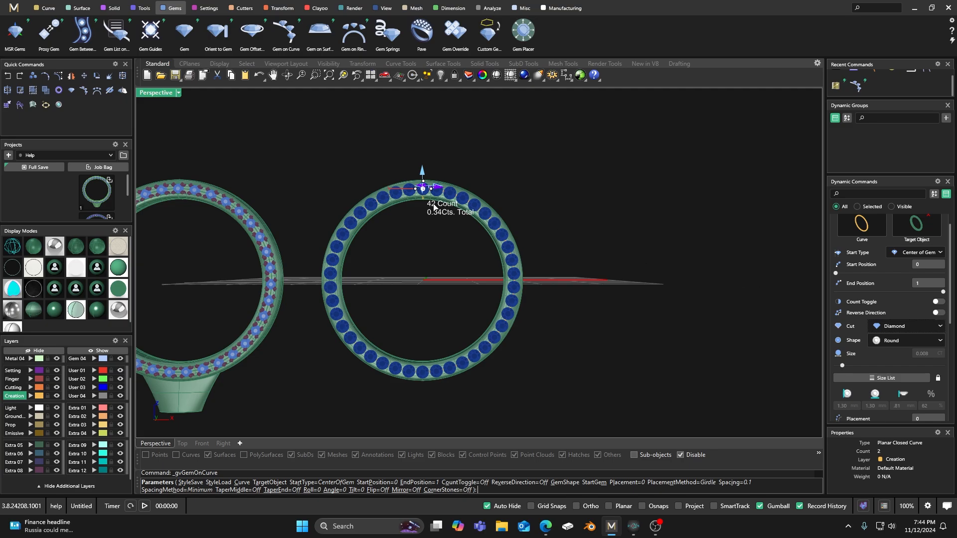
scroll(434, 207, "up", 3)
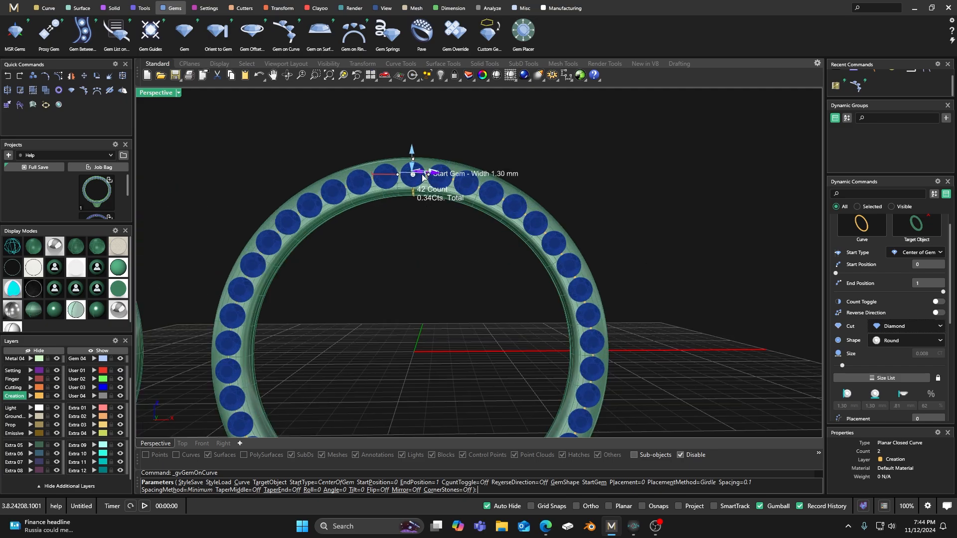
scroll(423, 176, "up", 1)
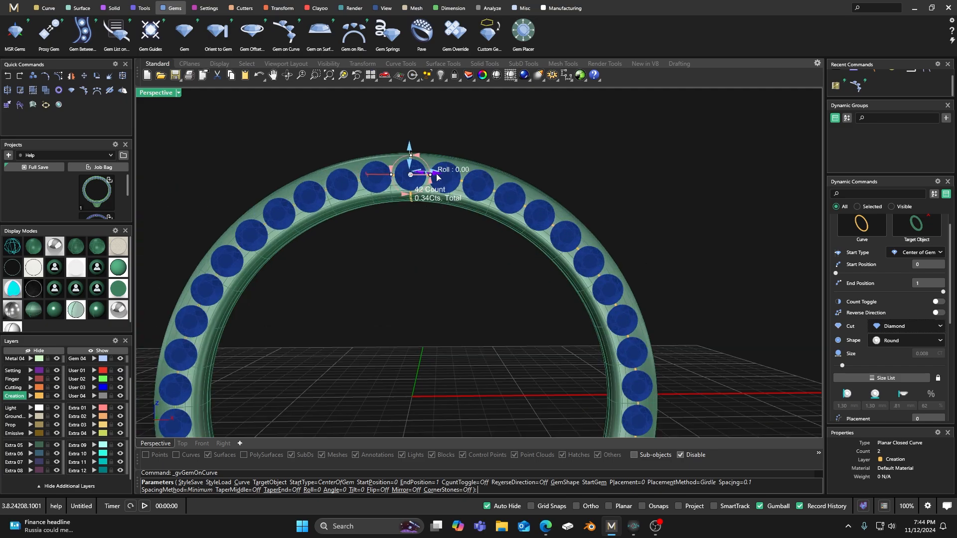
scroll(437, 176, "up", 2)
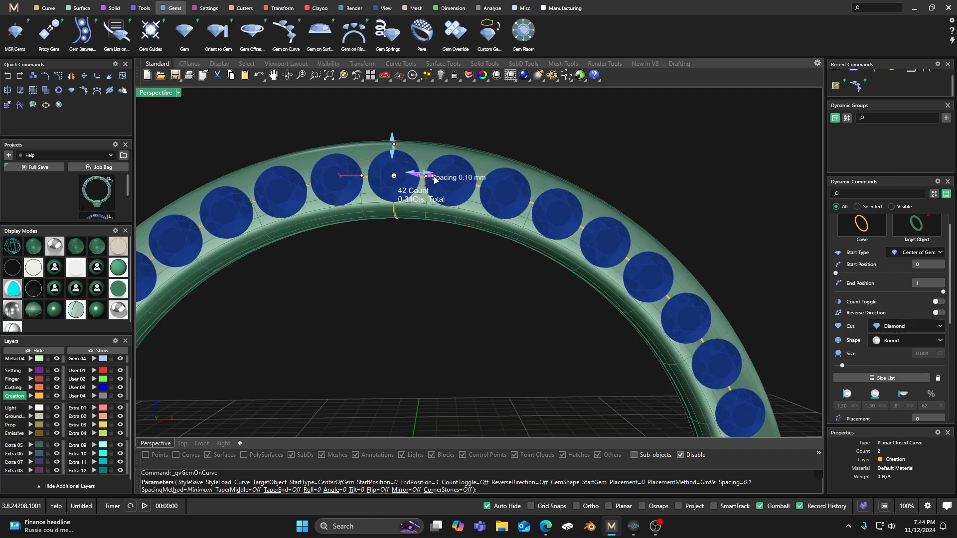
left_click_drag(435, 179, 437, 181)
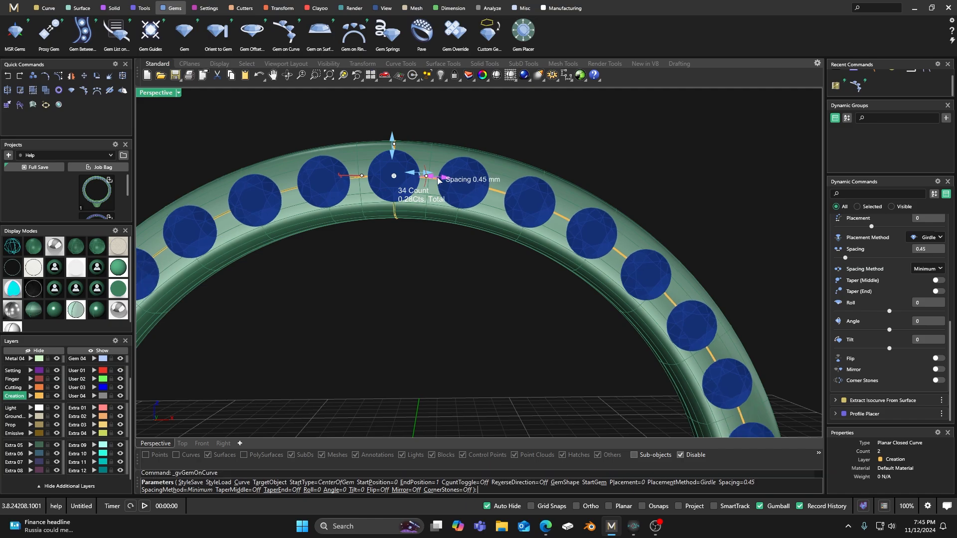
Step: Reduce the gems on the new band to 1.00 mm in diameter
scroll(437, 181, "down", 5)
scroll(438, 181, "up", 6)
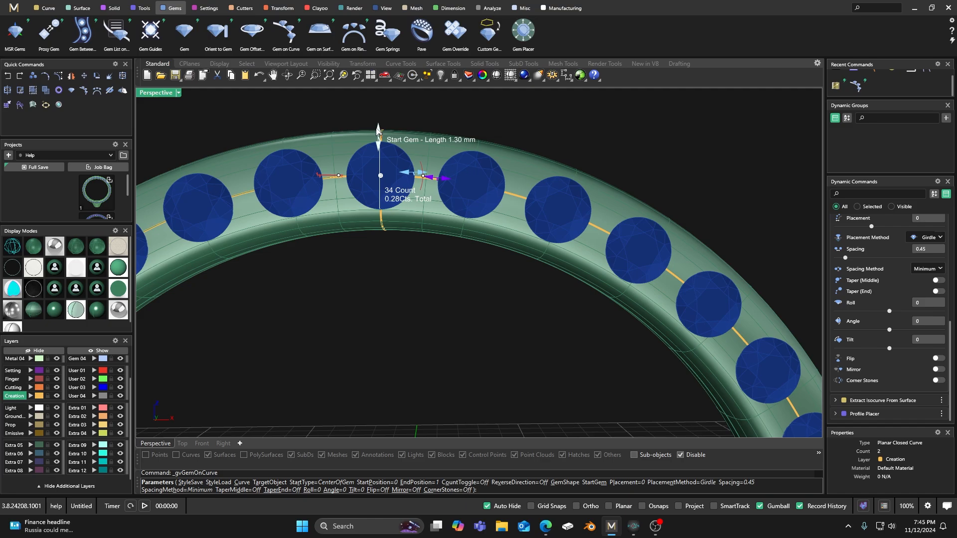
left_click_drag(378, 131, 380, 144)
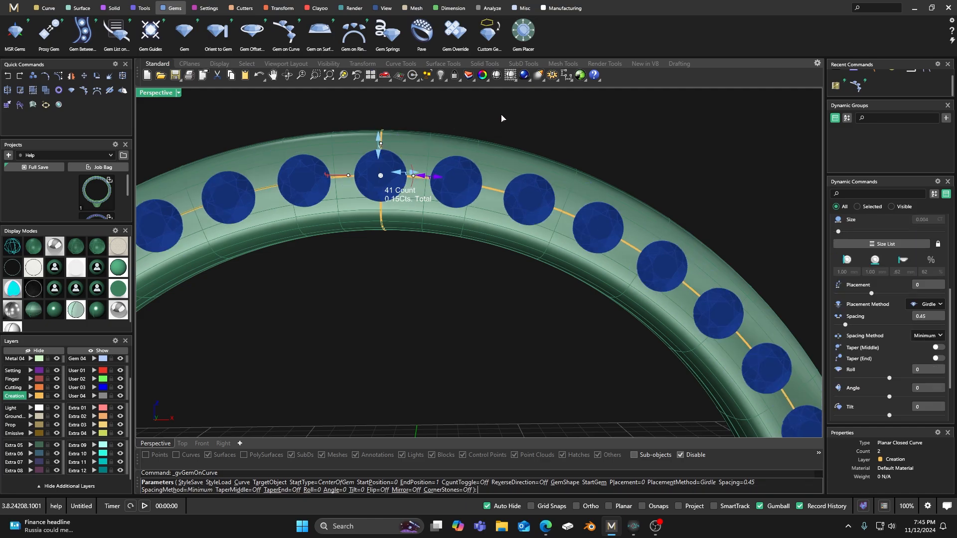
Step: Change the gems' placement method to Table so they sit down in the band, and accept the gem row
left_click(930, 305)
left_click(927, 346)
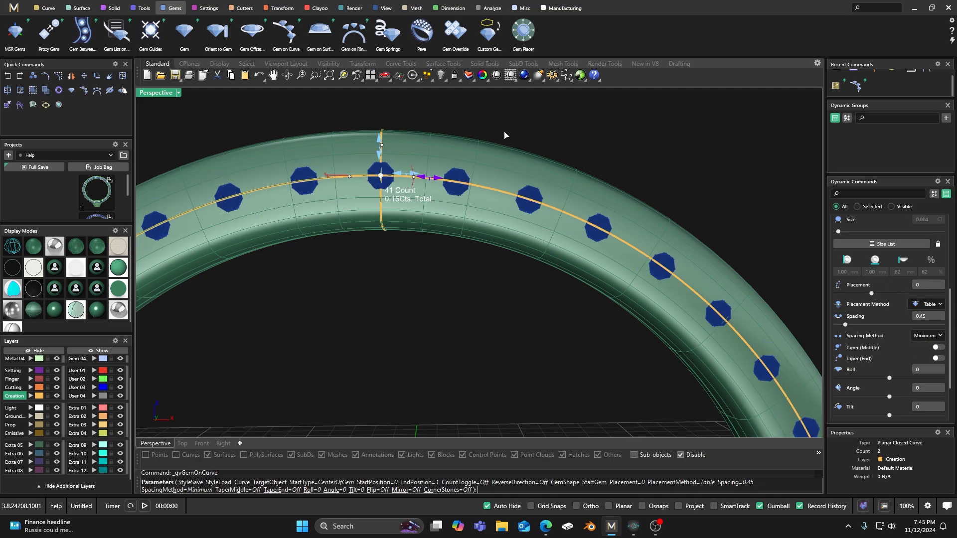
key("Return")
right_click_drag(449, 191, 474, 187)
scroll(474, 187, "up", 3)
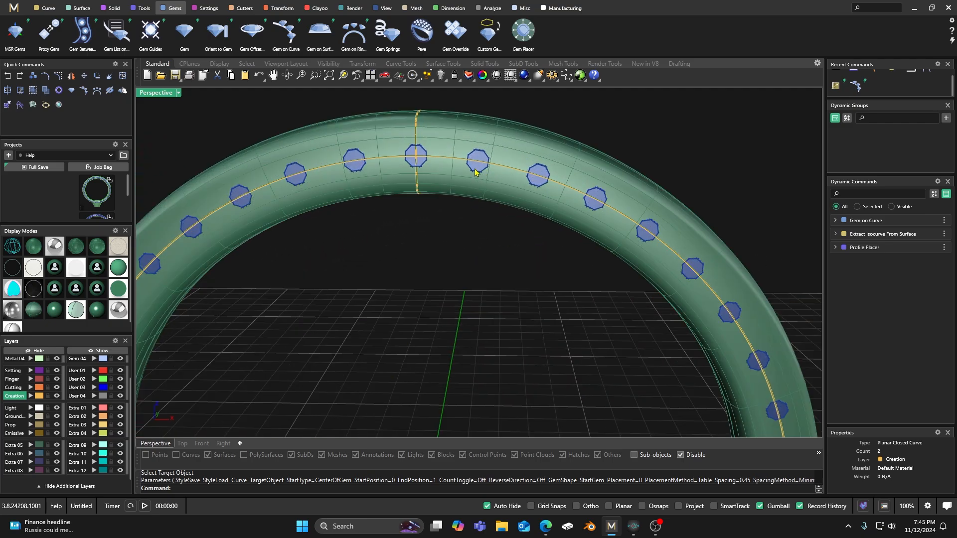
Step: Add a channel cutter along the new band's gem row, using the Angle (1) cutter profile
left_click(475, 170)
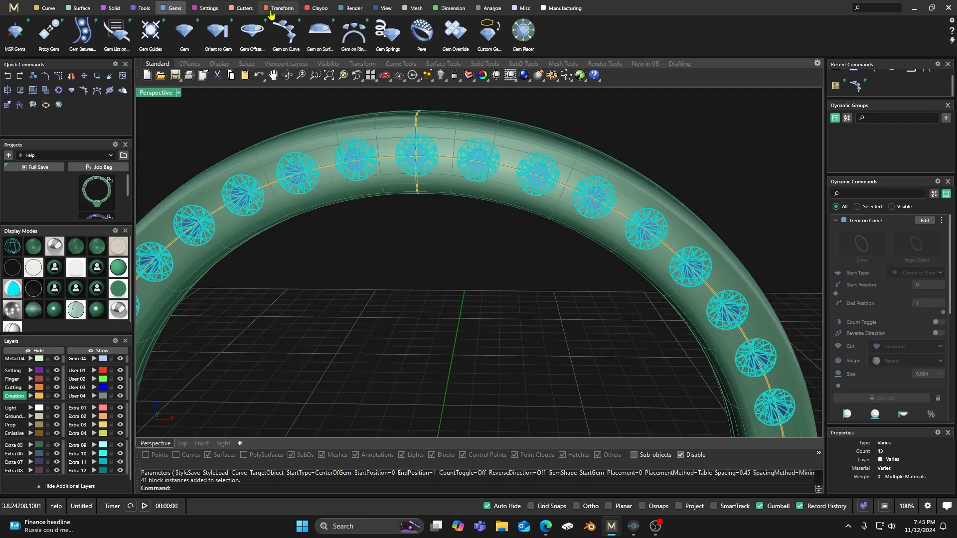
left_click(241, 8)
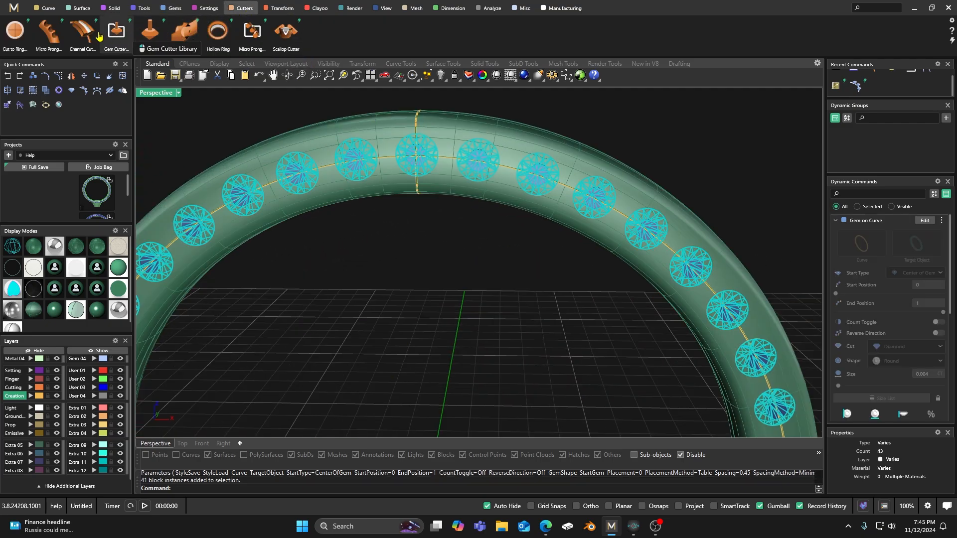
left_click(82, 32)
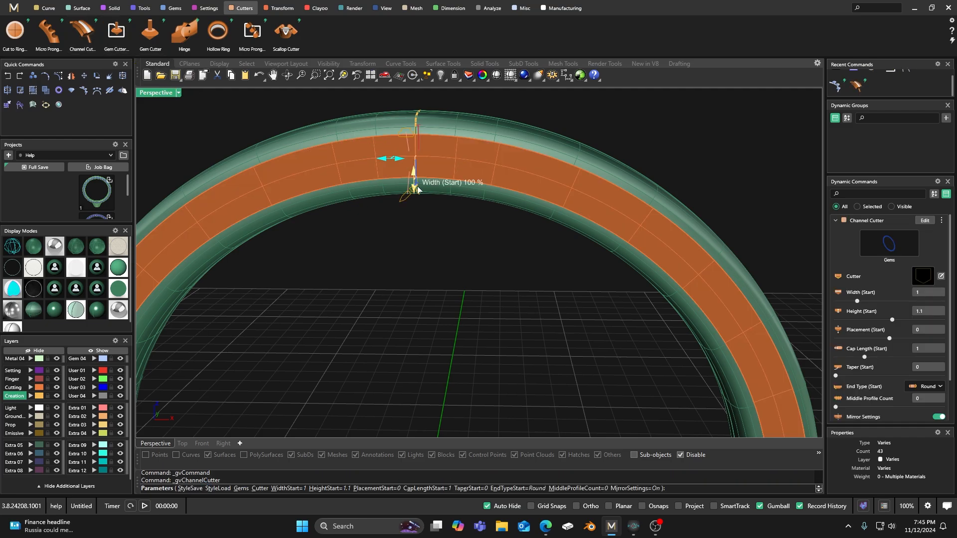
mouse_move(528, 267)
right_mouse_down()
mouse_move(442, 274)
mouse_move(544, 260)
right_mouse_up()
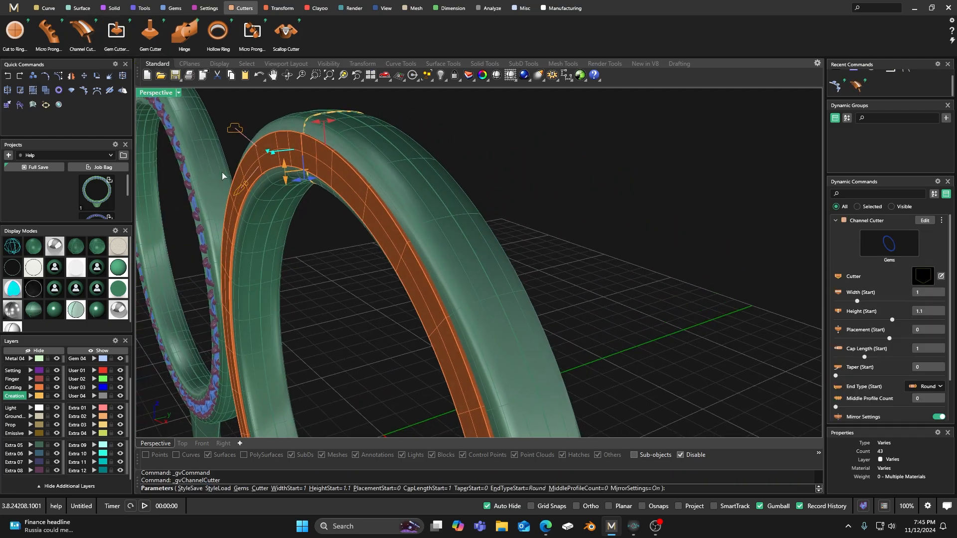
left_click(882, 277)
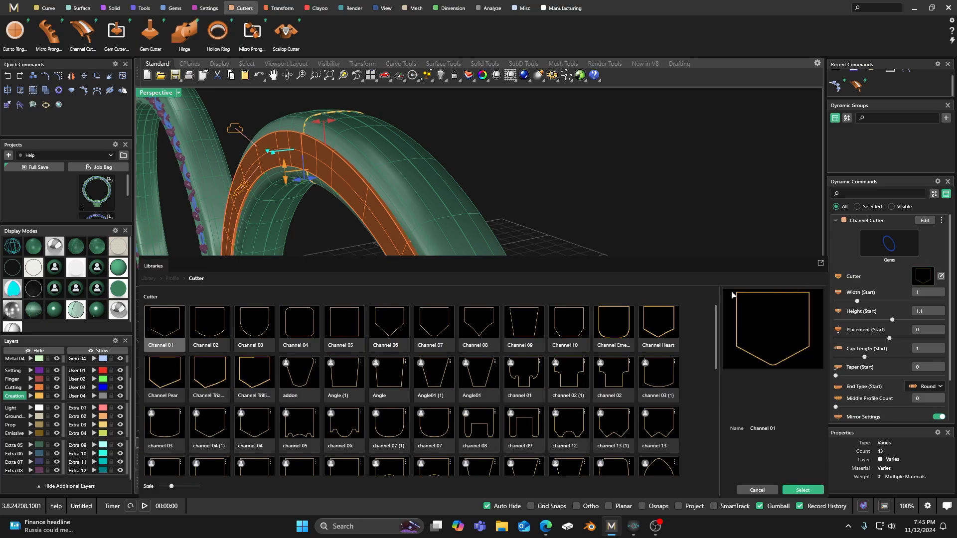
double_click(346, 377)
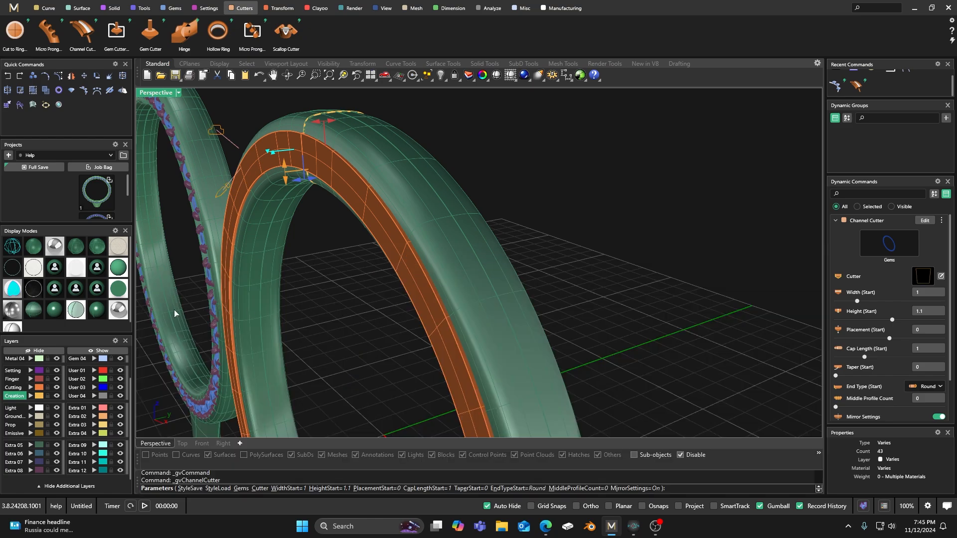
Step: Switch to wireframe display and set the channel cutter's start placement to 1
left_click(12, 247)
scroll(505, 218, "down", 5)
right_click_drag(506, 225, 417, 217)
scroll(416, 217, "up", 5)
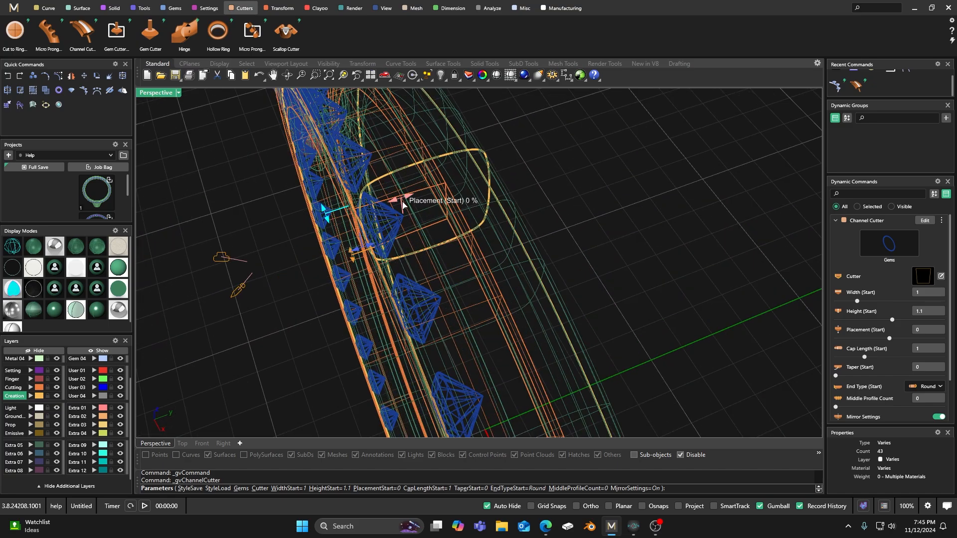
left_click_drag(400, 202, 366, 213)
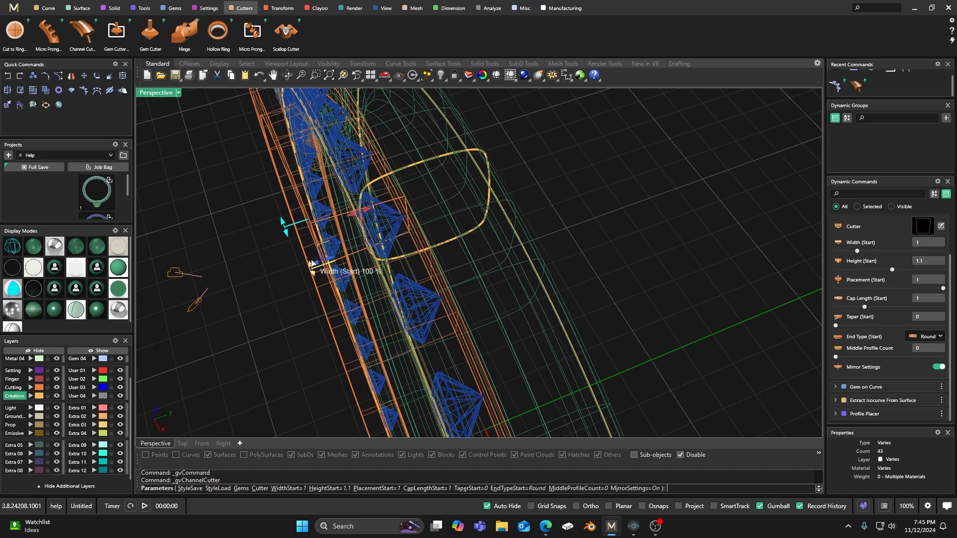
Step: Reduce the channel cutter's start height to 0.49 so it cuts less deep into the band
left_click_drag(327, 261, 345, 267)
right_click_drag(357, 274, 374, 288)
scroll(375, 288, "up", 5)
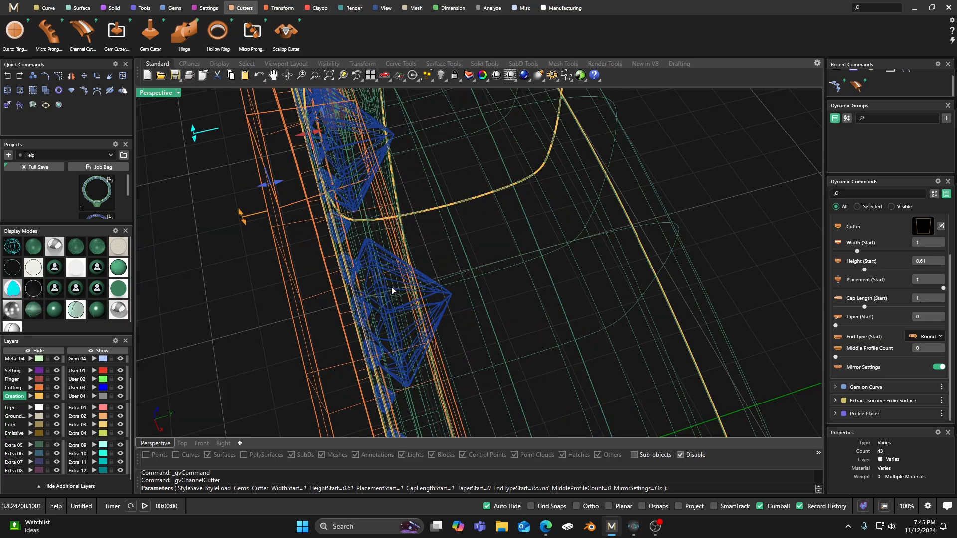
left_click_drag(269, 189, 283, 199)
right_click_drag(294, 213, 350, 232)
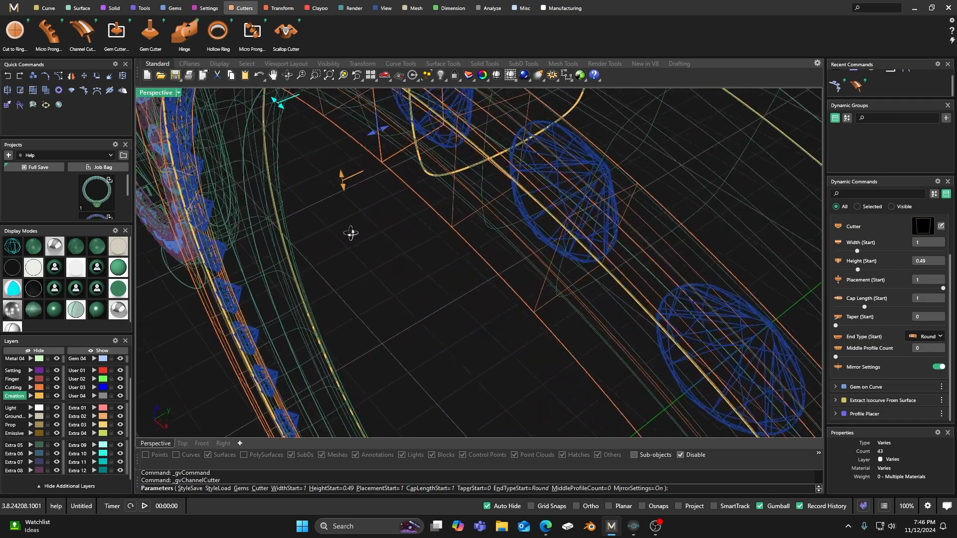
Step: Widen the channel cutter's start width to 1.3 so the channel extends beyond the gems on both sides
scroll(402, 285, "down", 6)
right_click_drag(404, 286, 481, 217)
scroll(515, 116, "up", 5)
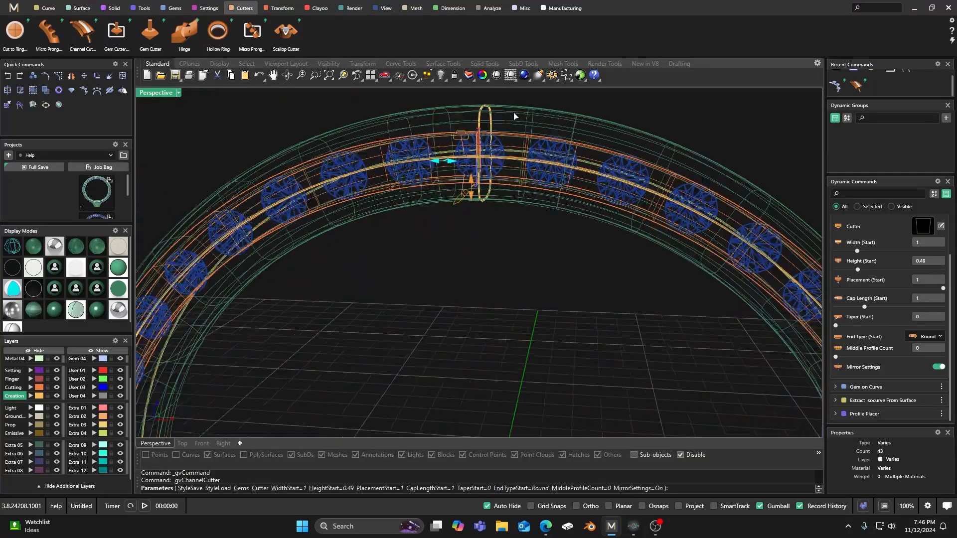
right_click_drag(508, 169, 543, 197)
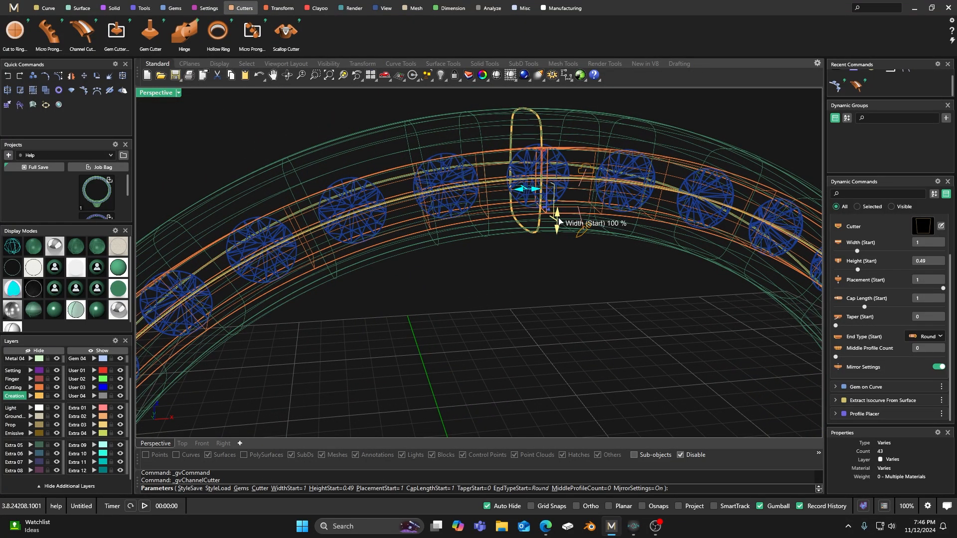
right_click_drag(543, 252, 466, 248)
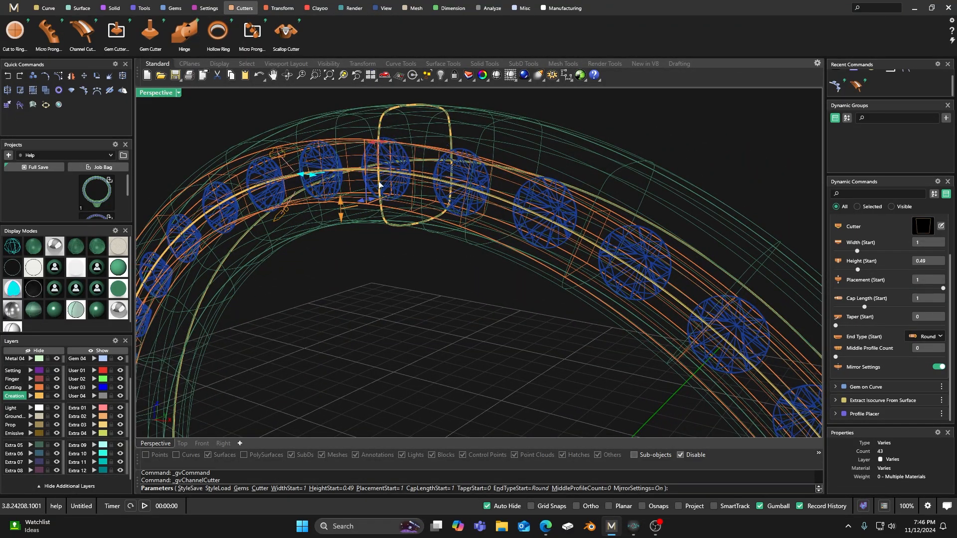
scroll(382, 187, "up", 2)
scroll(419, 181, "up", 2)
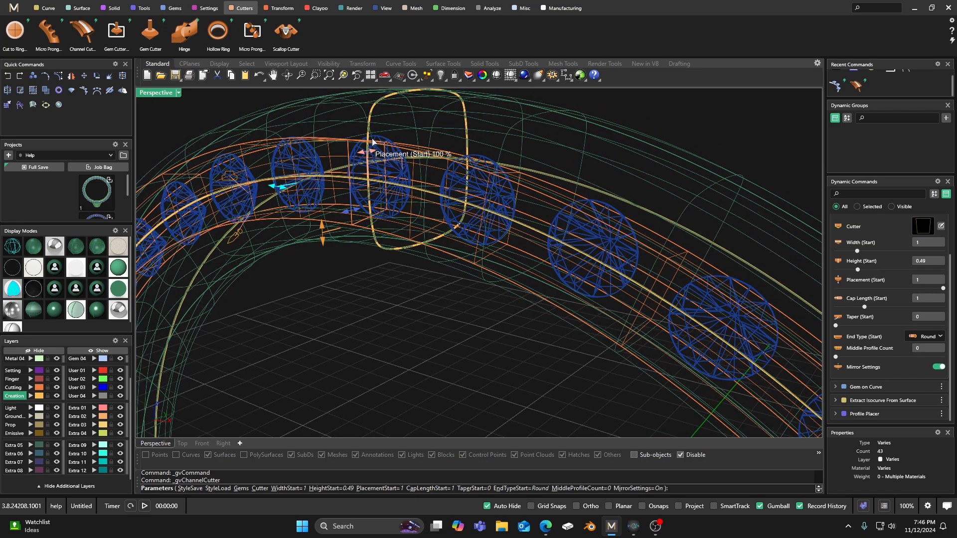
left_click_drag(323, 234, 326, 244)
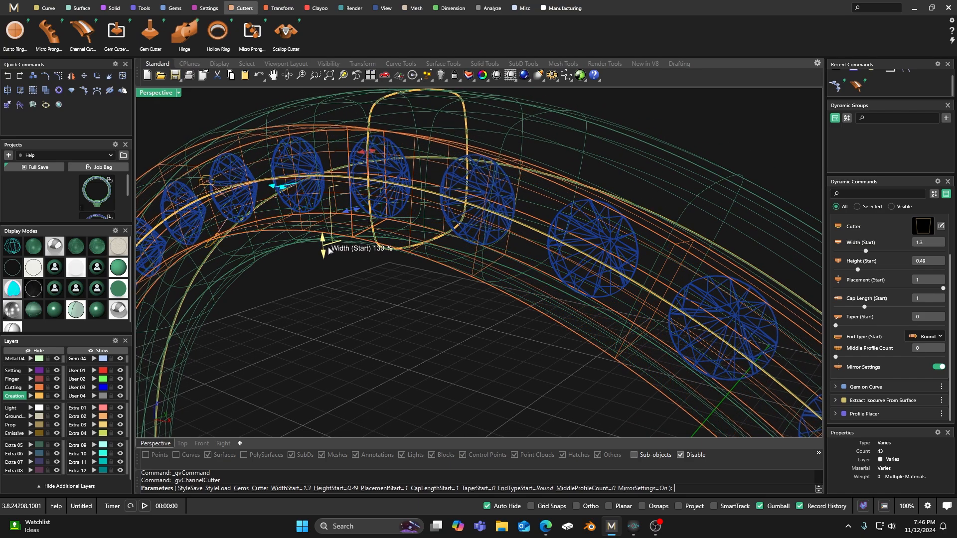
right_click_drag(326, 245, 384, 265)
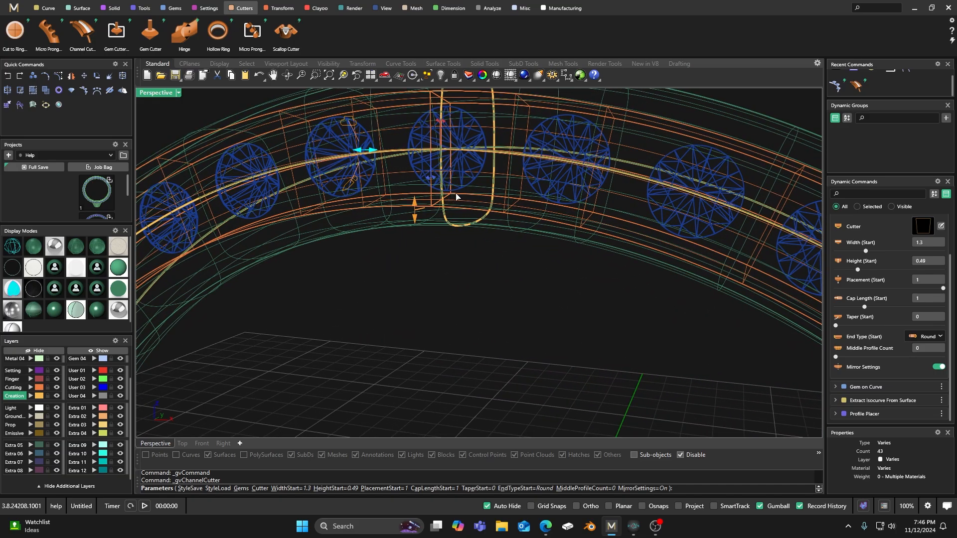
Step: Accept the channel cutter and return the view to a shaded display
scroll(420, 169, "down", 4)
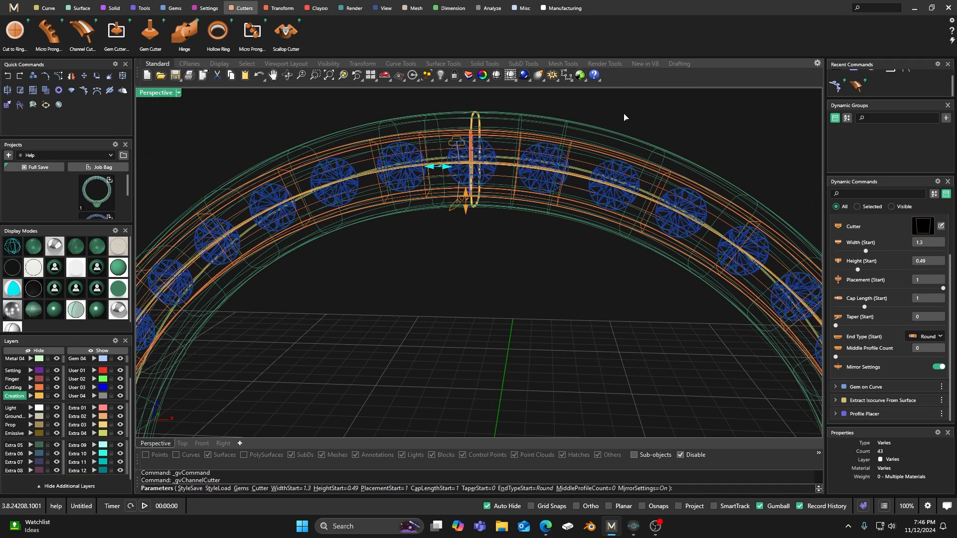
key("Return")
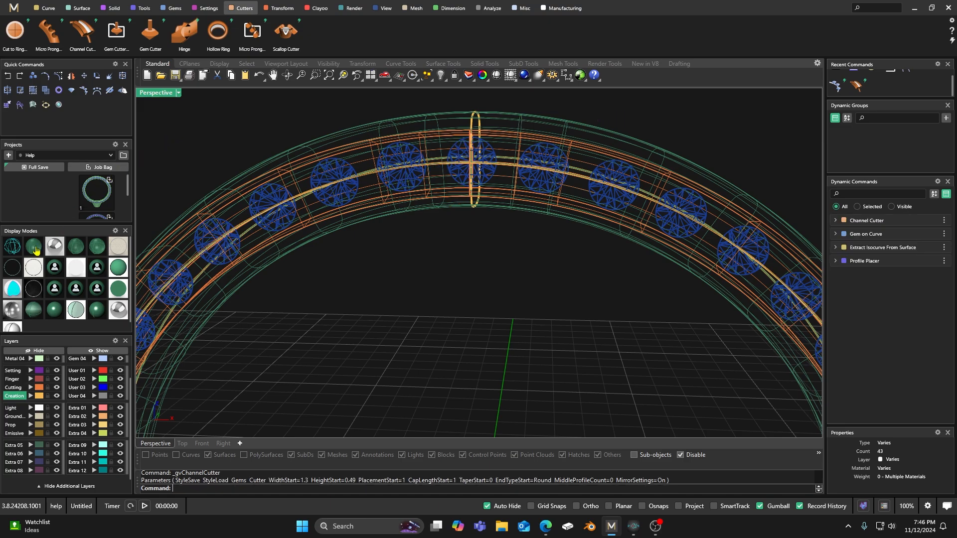
left_click(98, 245)
scroll(464, 229, "down", 3)
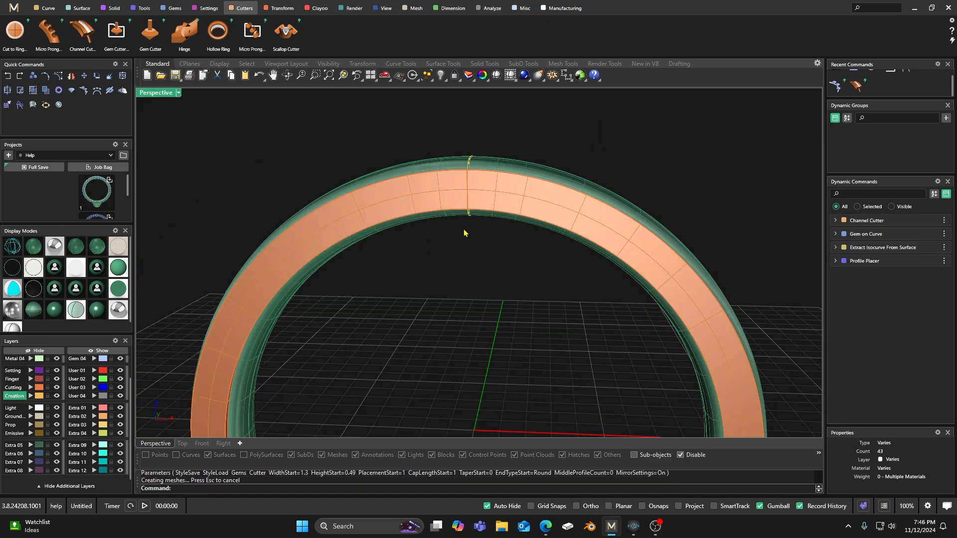
Step: Subtract the channel cutter from the new band with a Boolean Difference and accept the result
left_click(82, 8)
left_click(110, 8)
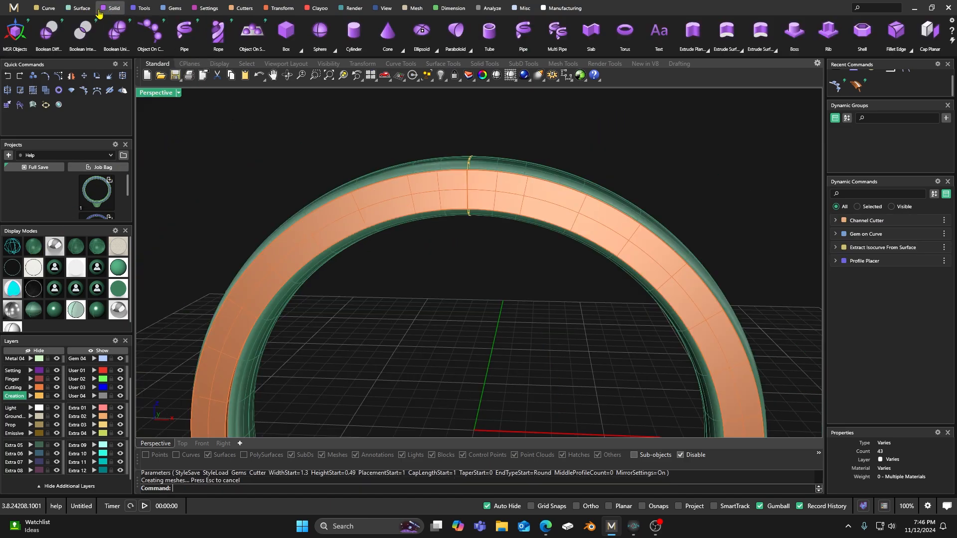
right_click_drag(561, 127, 532, 144)
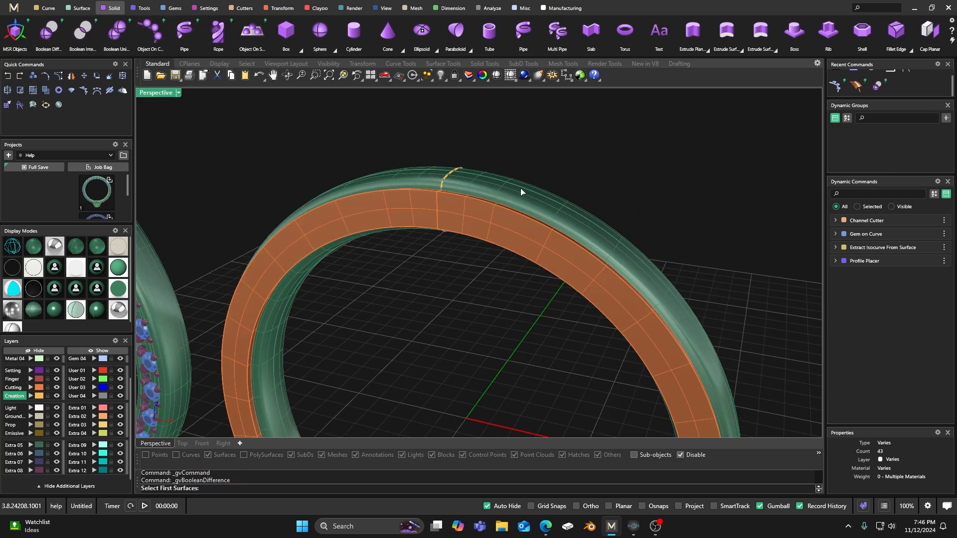
left_click(521, 188)
right_click(561, 165)
left_click(513, 227)
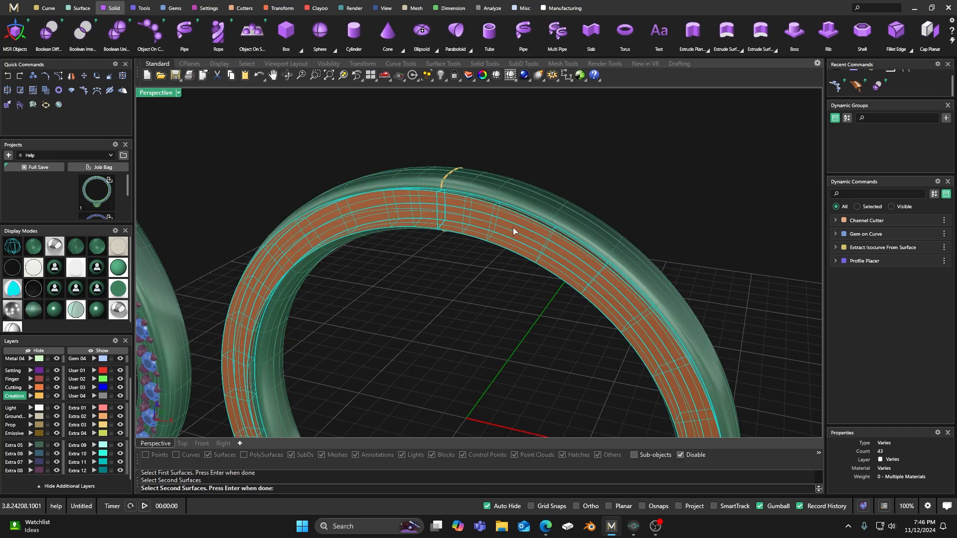
right_click(574, 155)
right_click_drag(481, 248, 509, 194)
scroll(482, 161, "up", 9)
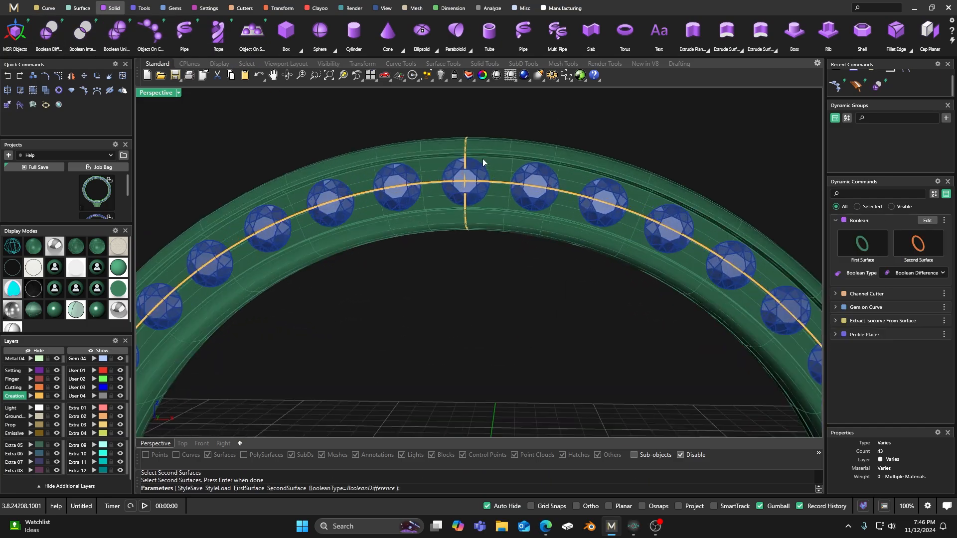
scroll(461, 175, "down", 5)
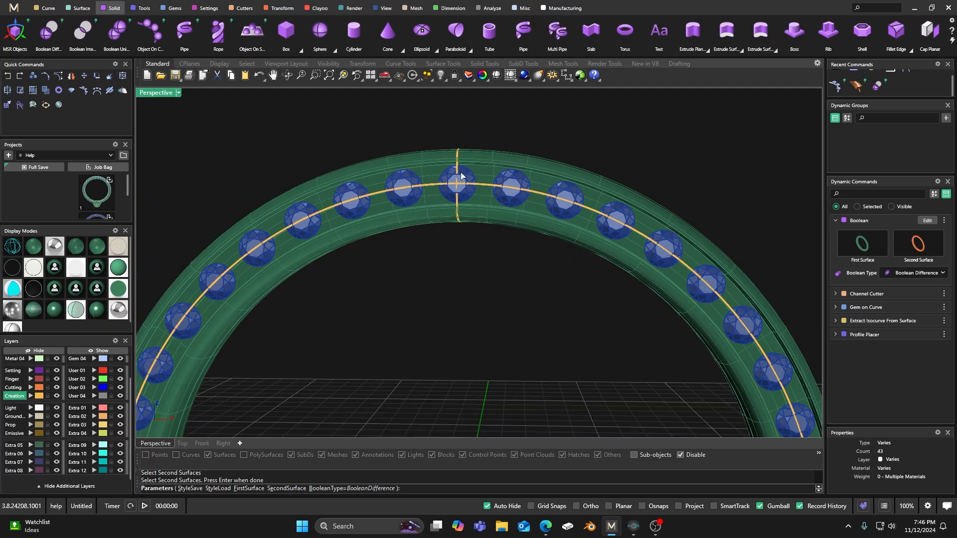
right_click(449, 249)
scroll(243, 127, "down", 4)
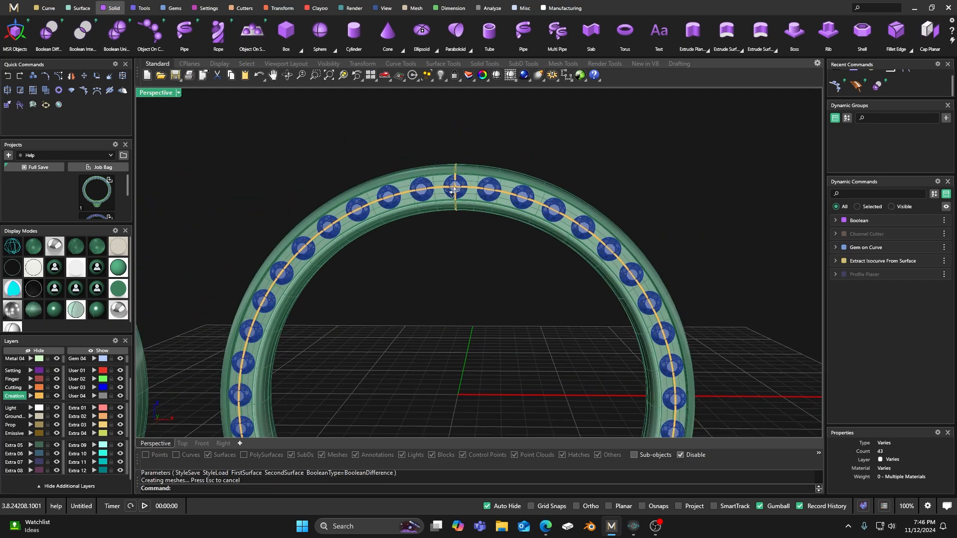
Step: Measure the rim width between the band's outer edge and the channel at the top of the ring in the Front view
double_click(152, 94)
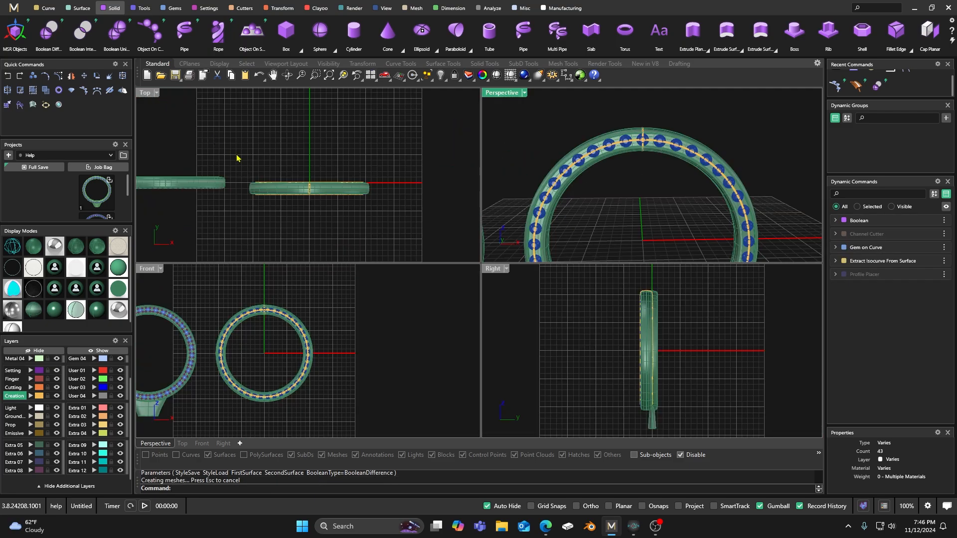
double_click(151, 270)
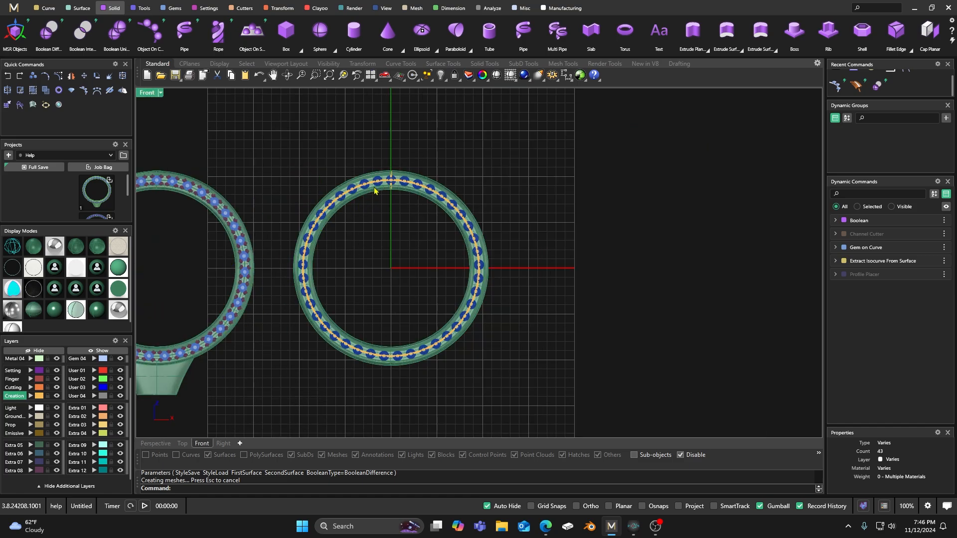
scroll(374, 191, "up", 6)
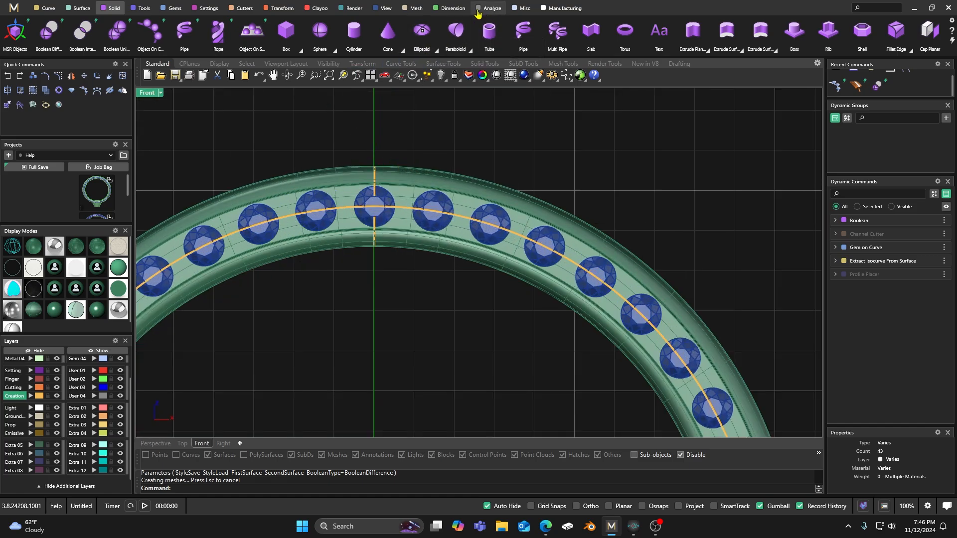
left_click(451, 8)
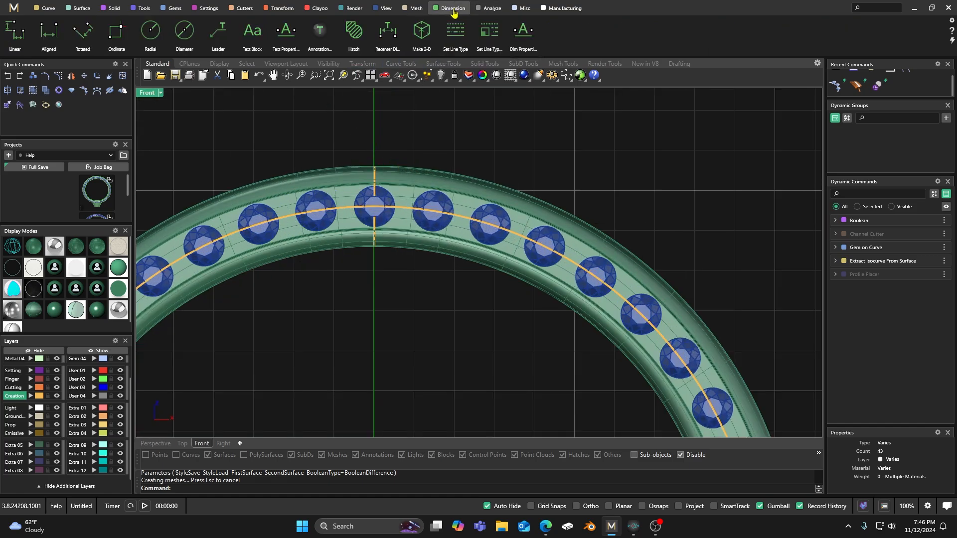
left_click(23, 36)
scroll(349, 155, "up", 3)
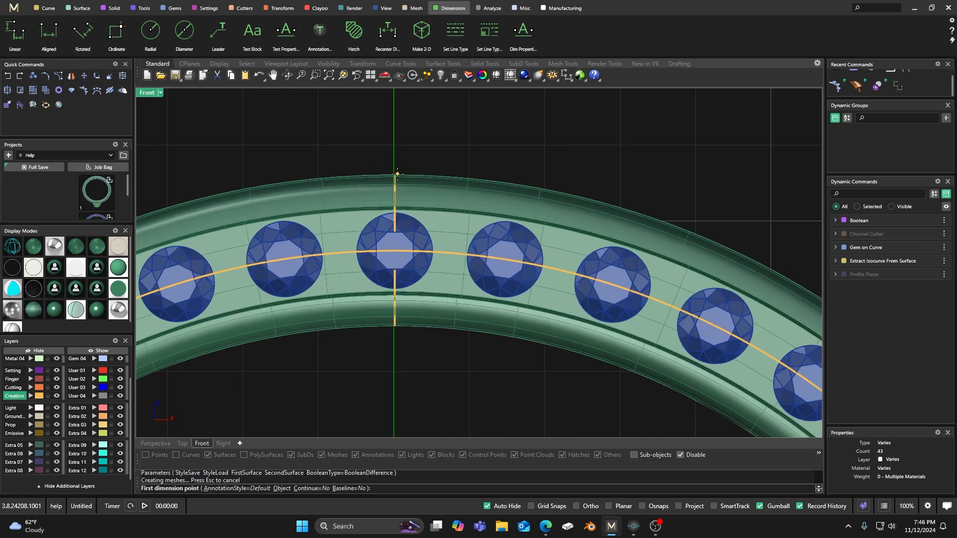
left_click(394, 175)
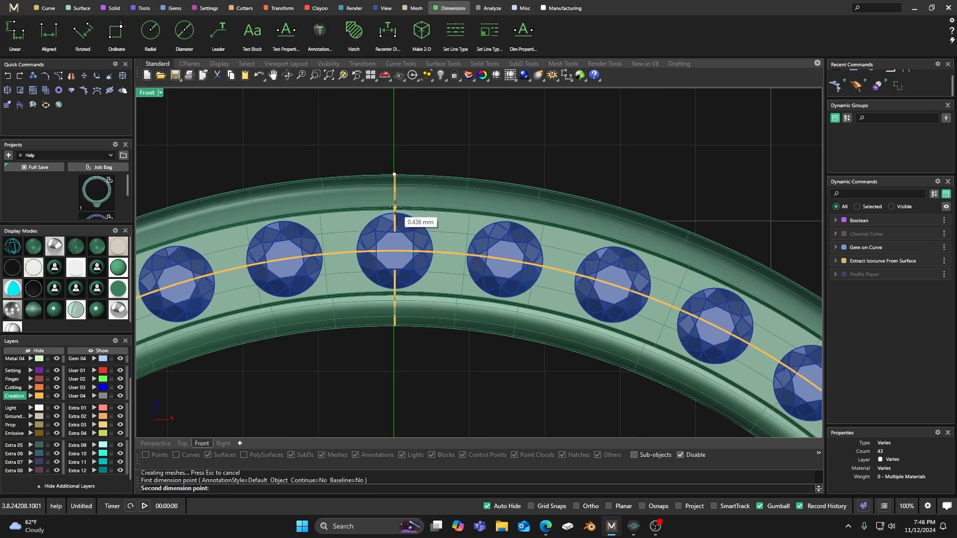
key("Escape")
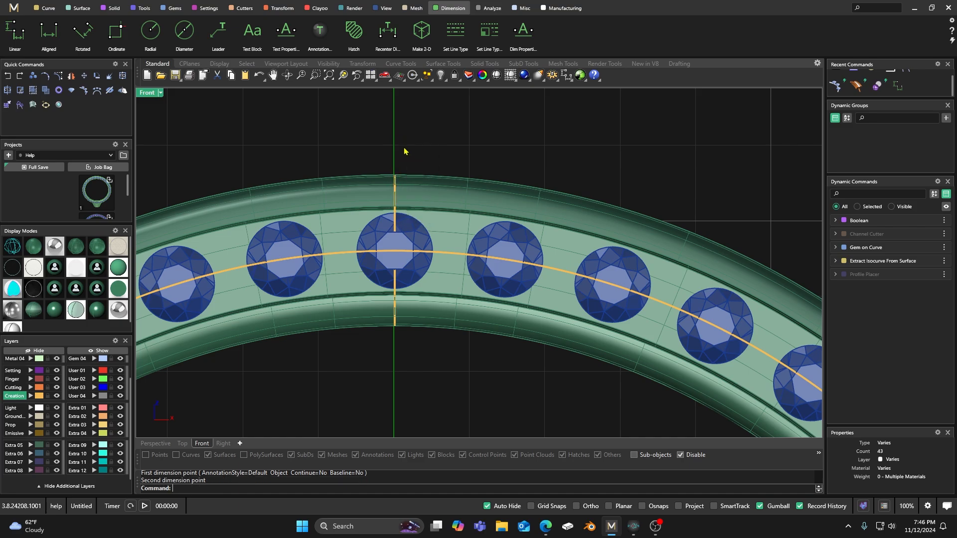
scroll(409, 149, "down", 2)
Step: Edit the band's profile at the top of the ring in Perspective, set its profile width to 2.2 mm and accept the change
double_click(148, 93)
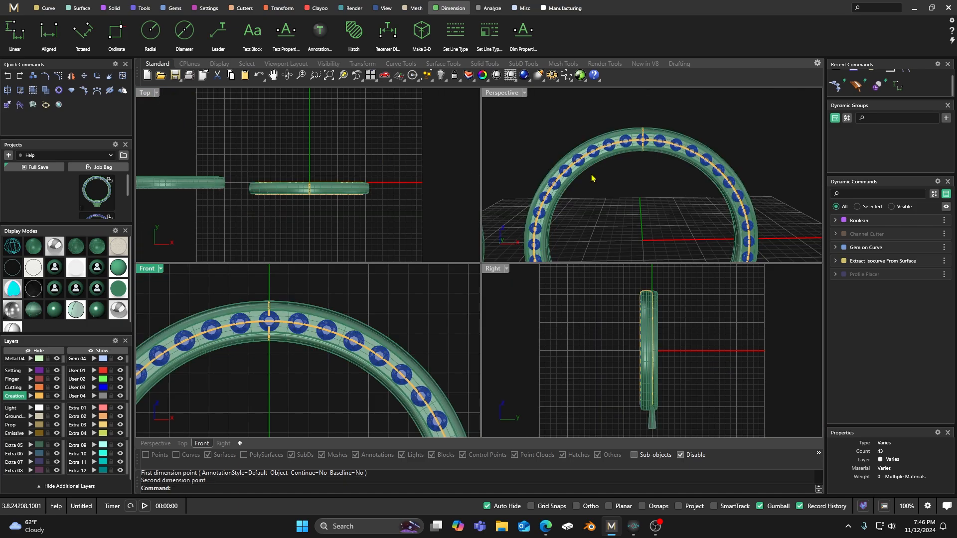
double_click(498, 95)
scroll(566, 274, "up", 5)
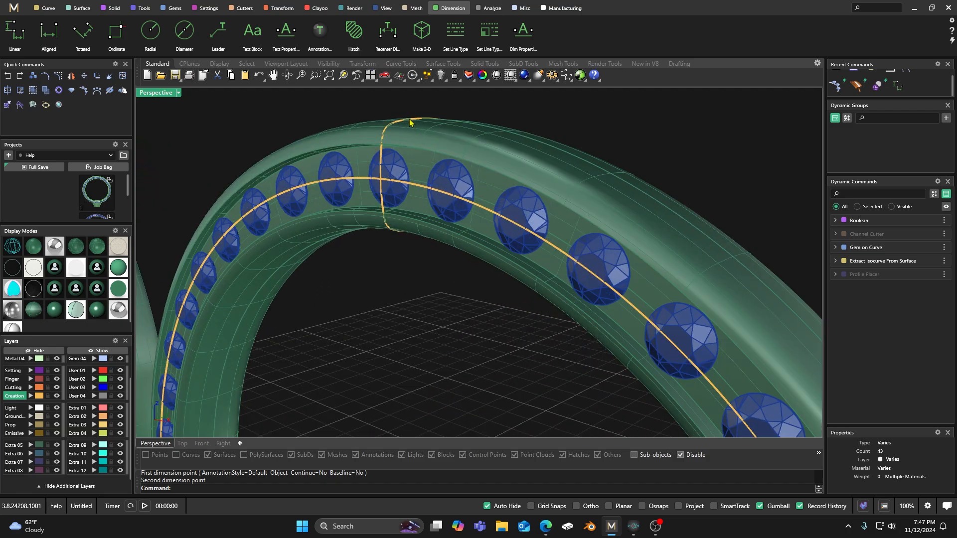
left_click(409, 122)
left_click(433, 148)
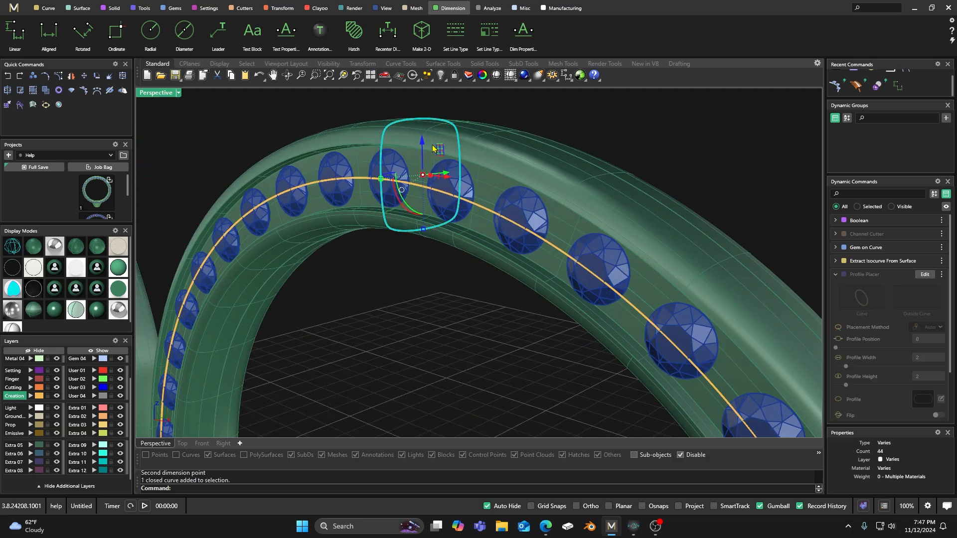
left_click(925, 274)
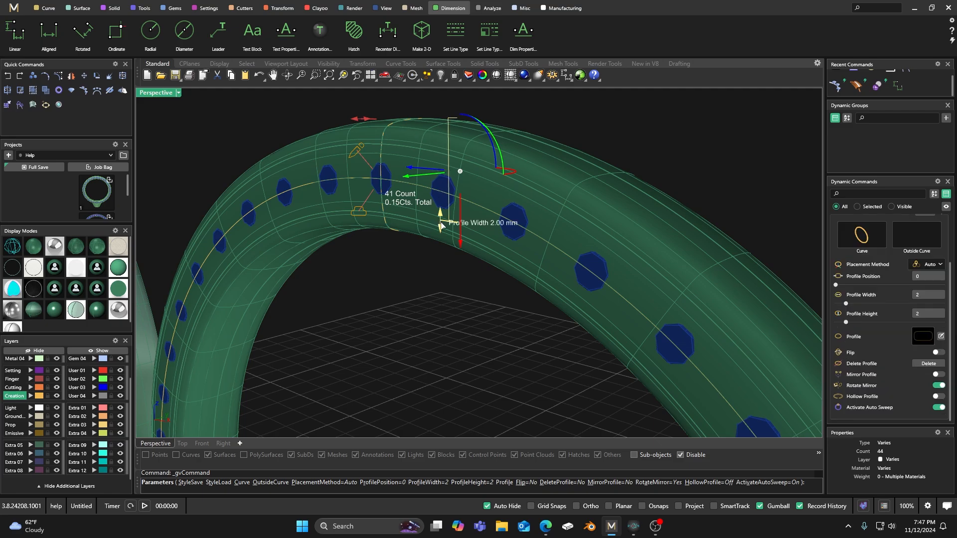
left_click_drag(441, 225, 443, 228)
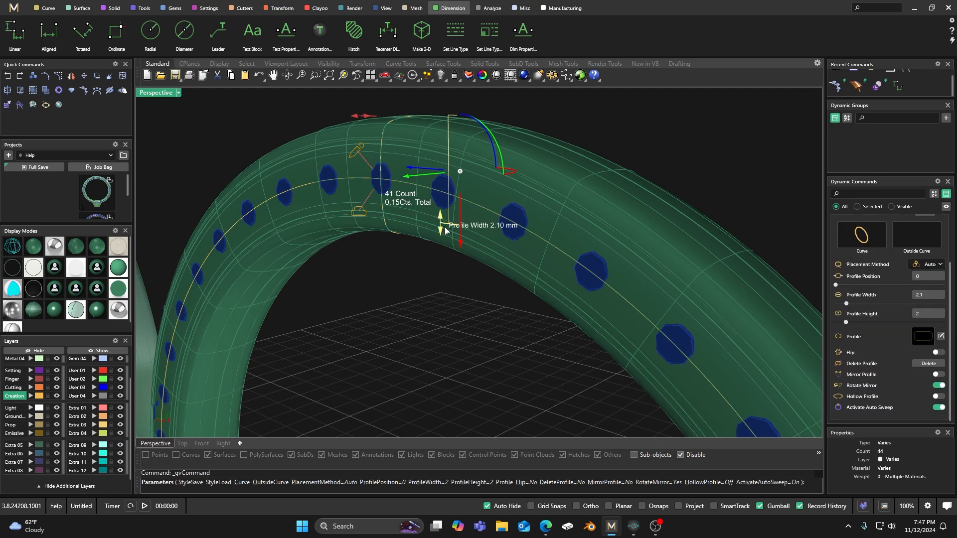
left_click_drag(445, 227, 446, 229)
right_click(422, 265)
right_click_drag(423, 266, 475, 246)
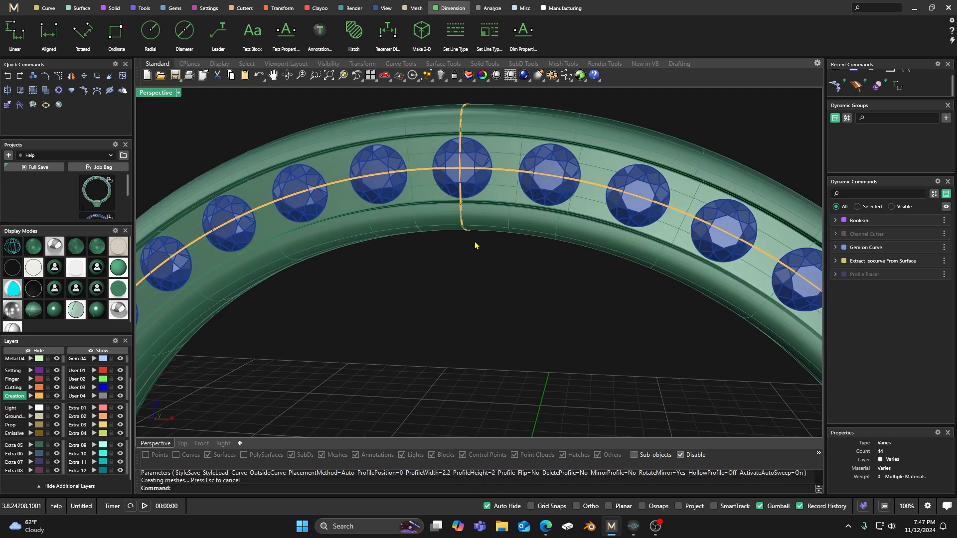
Step: Measure the rim width between the widened band's outer edge and the channel at the top of the ring in the Front view
double_click(156, 92)
right_click_drag(282, 334, 308, 335)
scroll(299, 322, "up", 3)
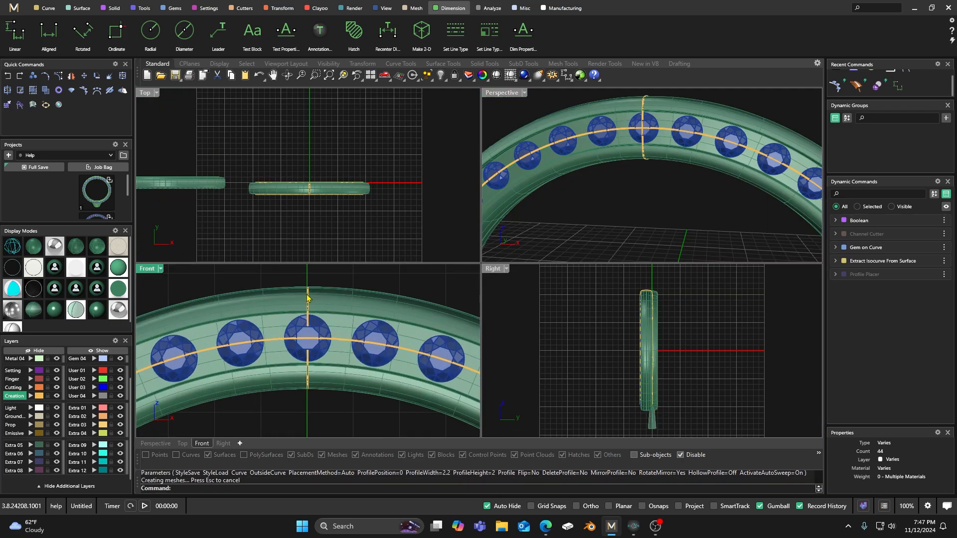
left_click(14, 31)
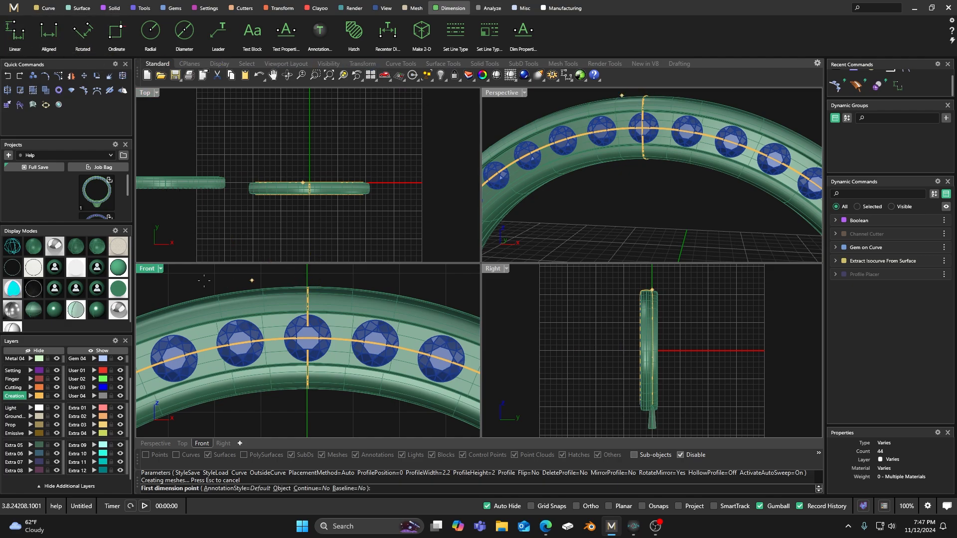
double_click(145, 270)
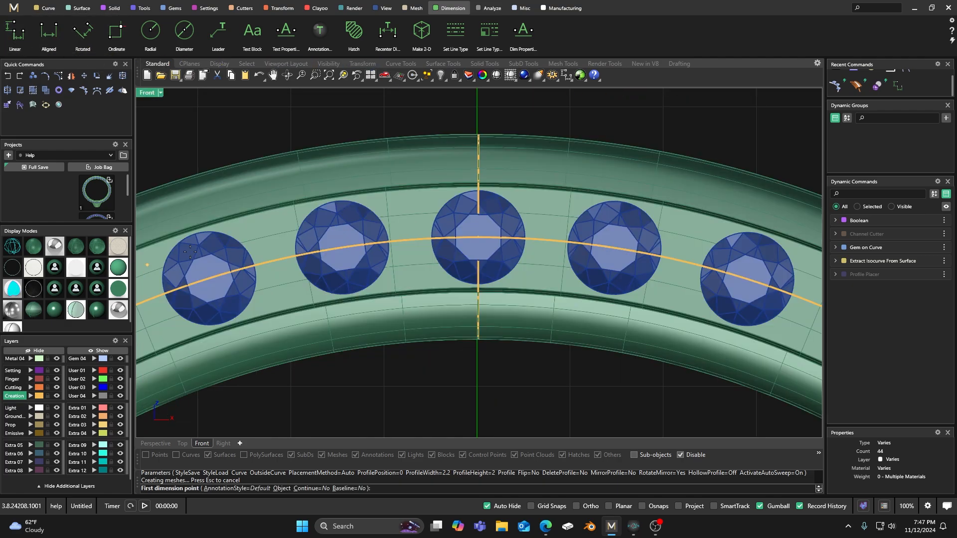
left_click(478, 133)
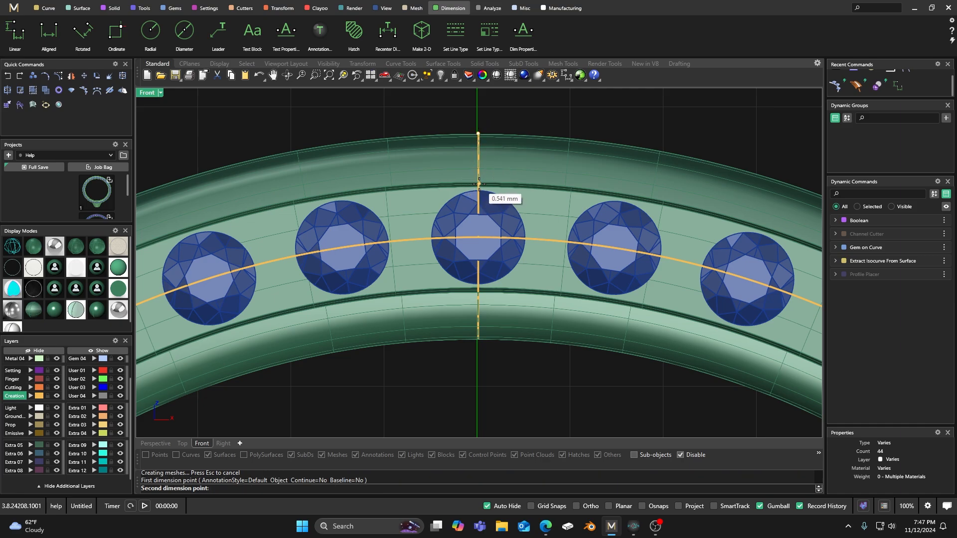
key("Escape")
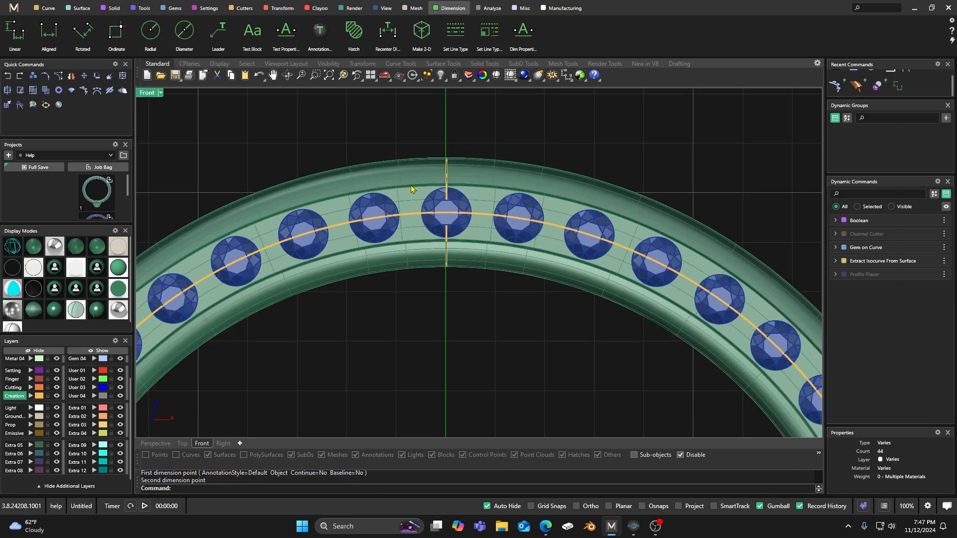
Step: Select the new band's gems and add prongs with Prong Placer, using ProngLayout4 with separate prongs around each gem
scroll(413, 190, "down", 5)
right_click_drag(464, 191, 451, 176)
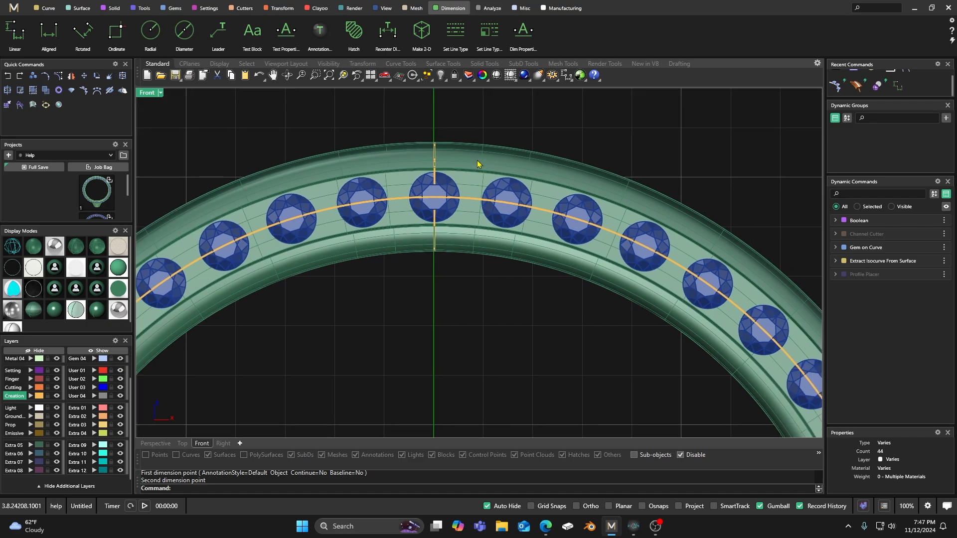
scroll(451, 185, "up", 3)
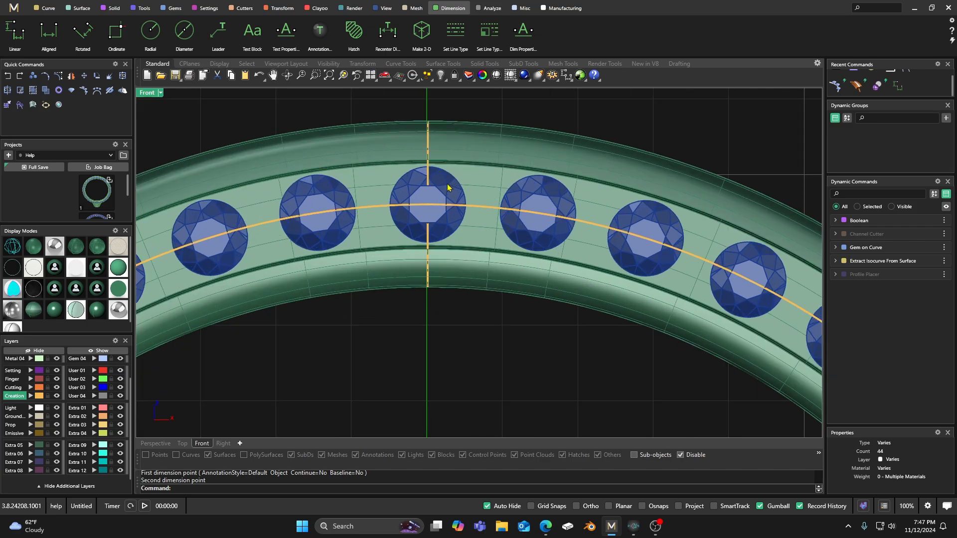
scroll(421, 180, "down", 5)
right_click_drag(427, 203, 394, 179)
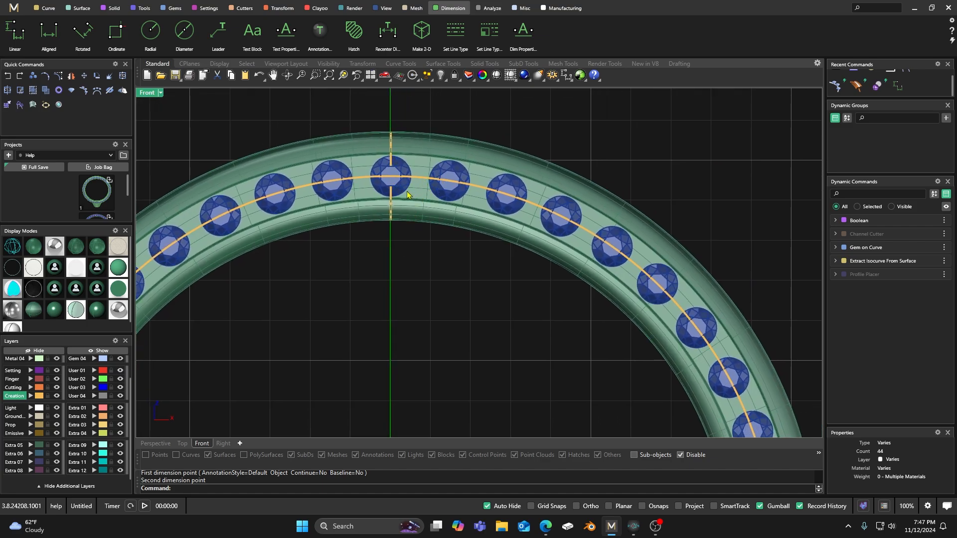
left_click(407, 195)
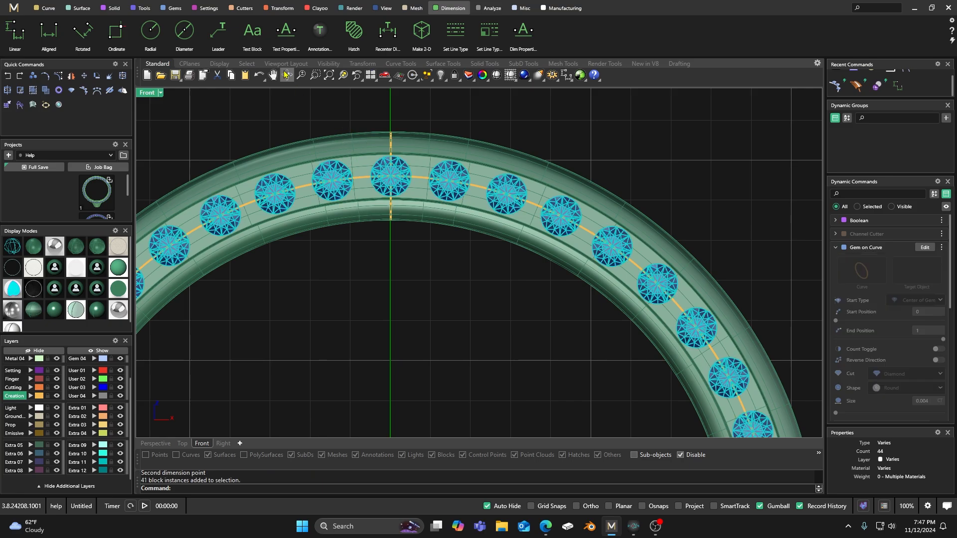
left_click(207, 10)
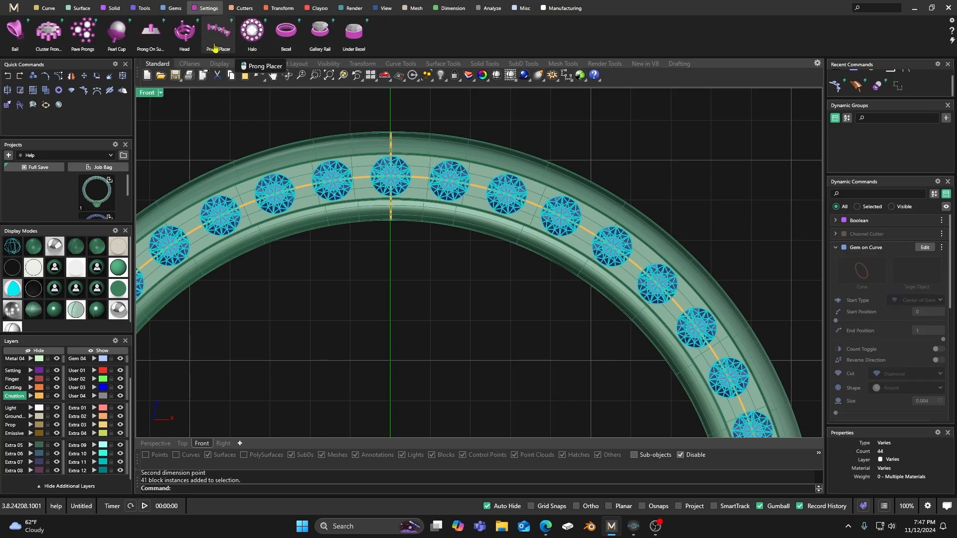
left_click(214, 47)
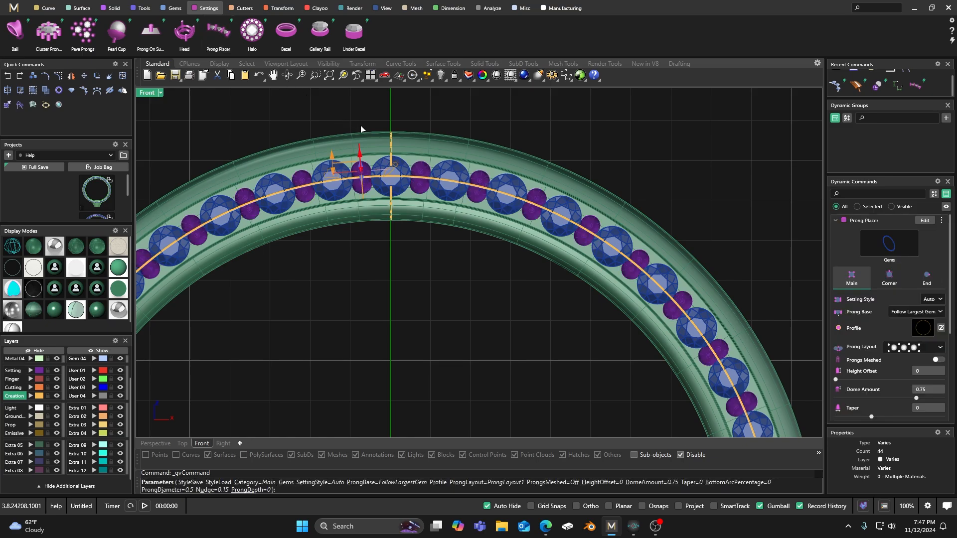
left_click(912, 348)
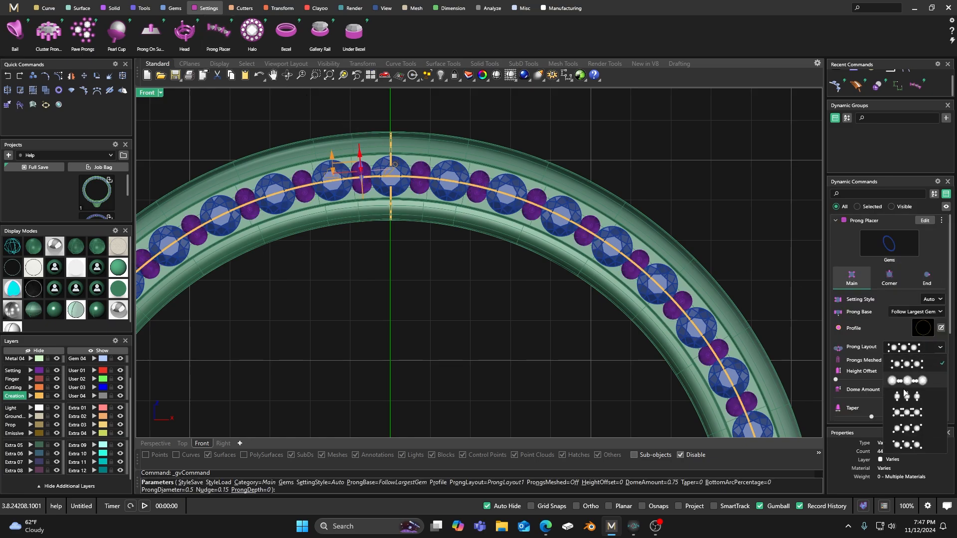
left_click(908, 413)
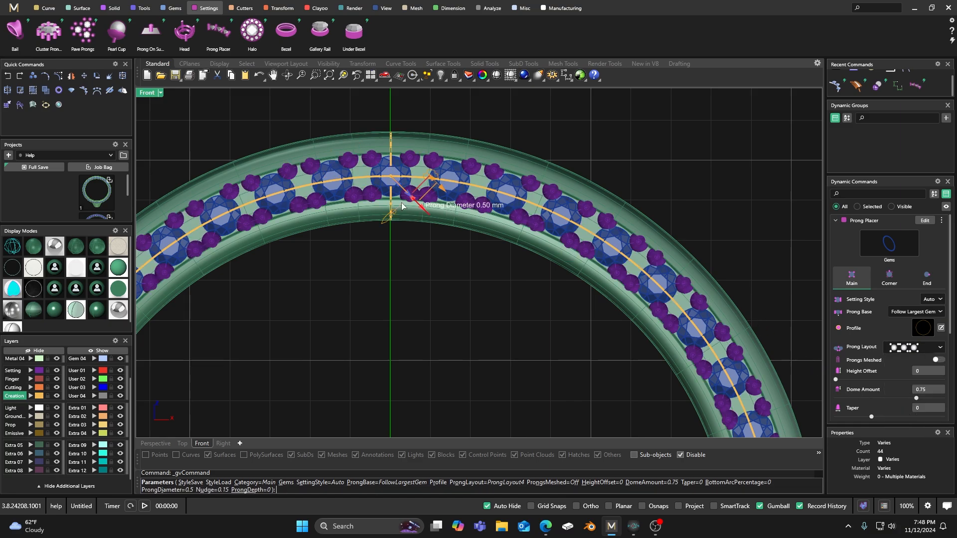
Step: Examine the new prongs' crowding between gems and compare their spacing with the original ring in the Front view
scroll(408, 192, "up", 5)
scroll(410, 193, "up", 2)
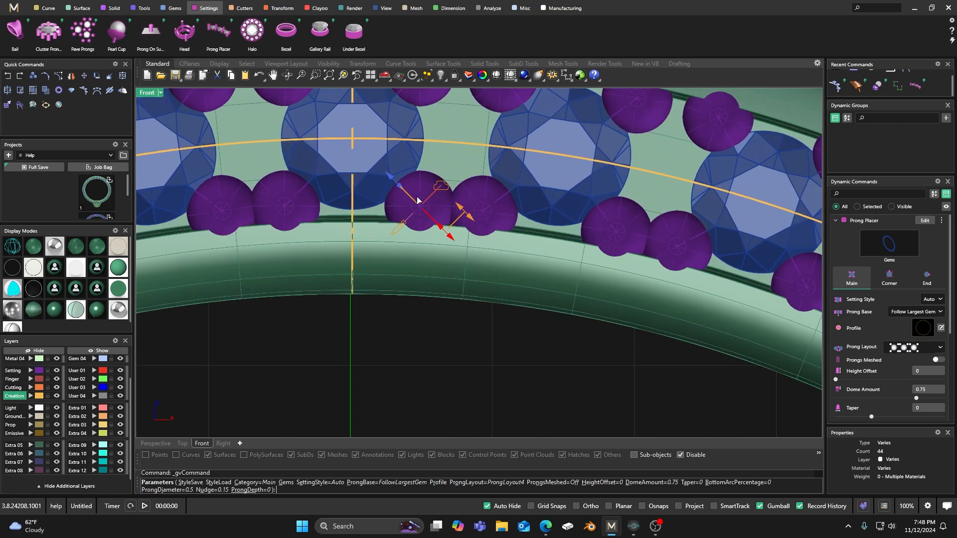
scroll(417, 199, "down", 5)
scroll(417, 198, "down", 2)
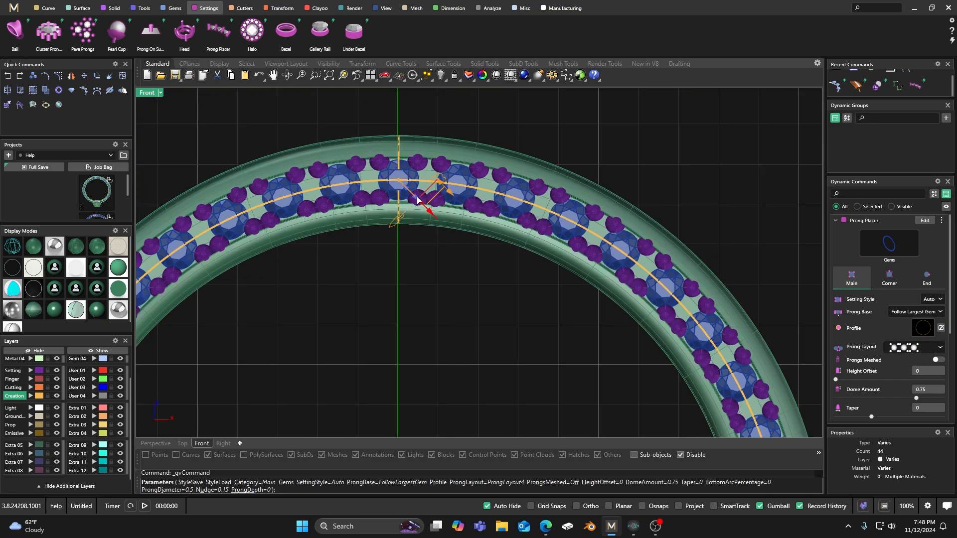
scroll(416, 199, "up", 5)
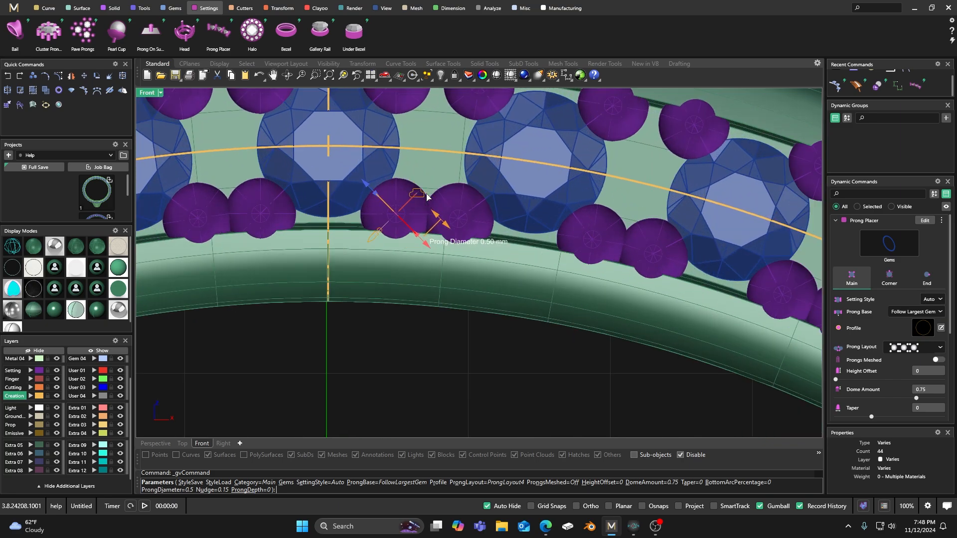
scroll(424, 197, "down", 3)
scroll(426, 197, "down", 8)
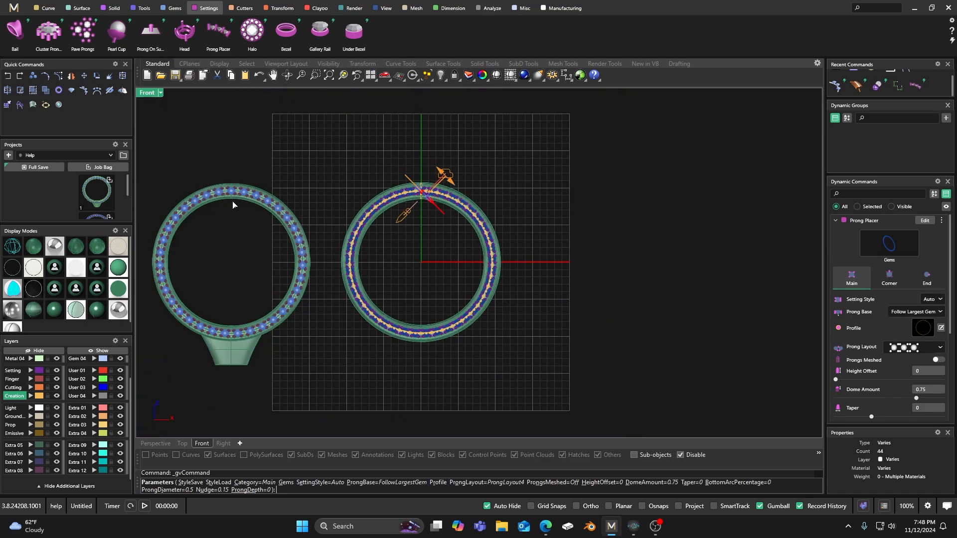
scroll(233, 204, "up", 5)
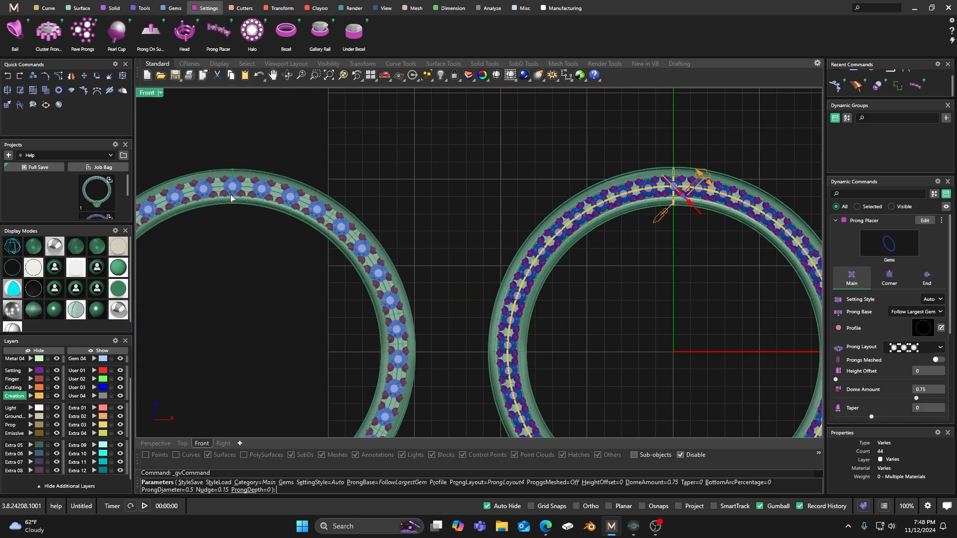
scroll(230, 198, "down", 4)
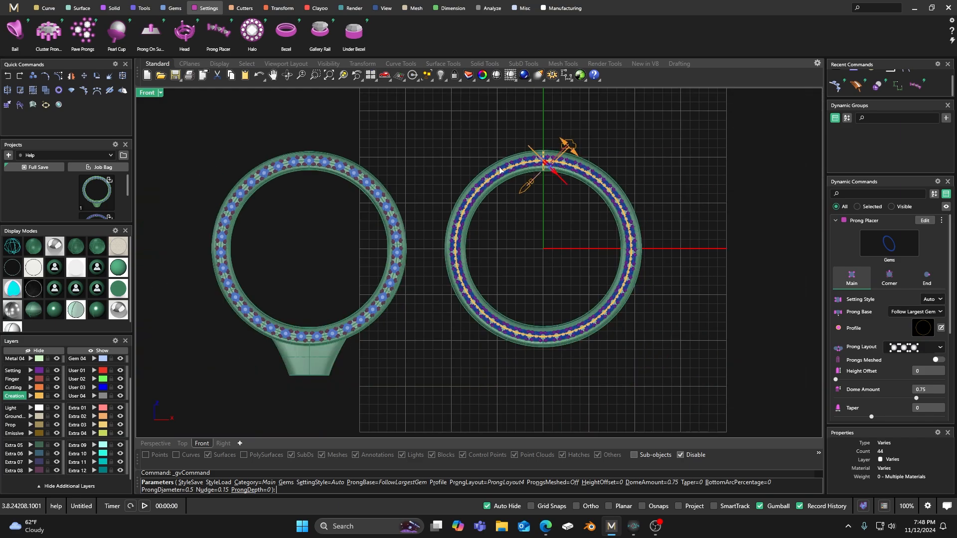
scroll(311, 170, "up", 5)
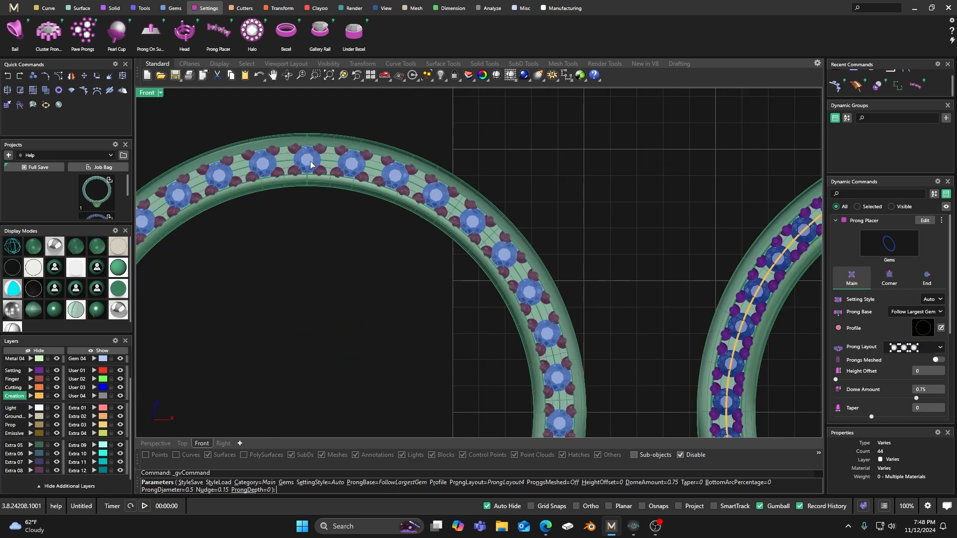
scroll(310, 161, "down", 3)
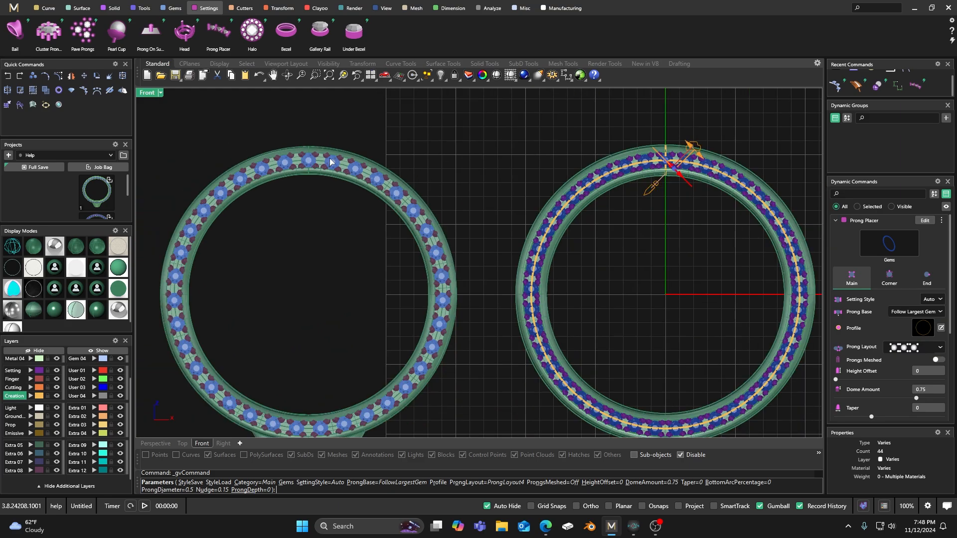
right_click_drag(493, 181, 443, 181)
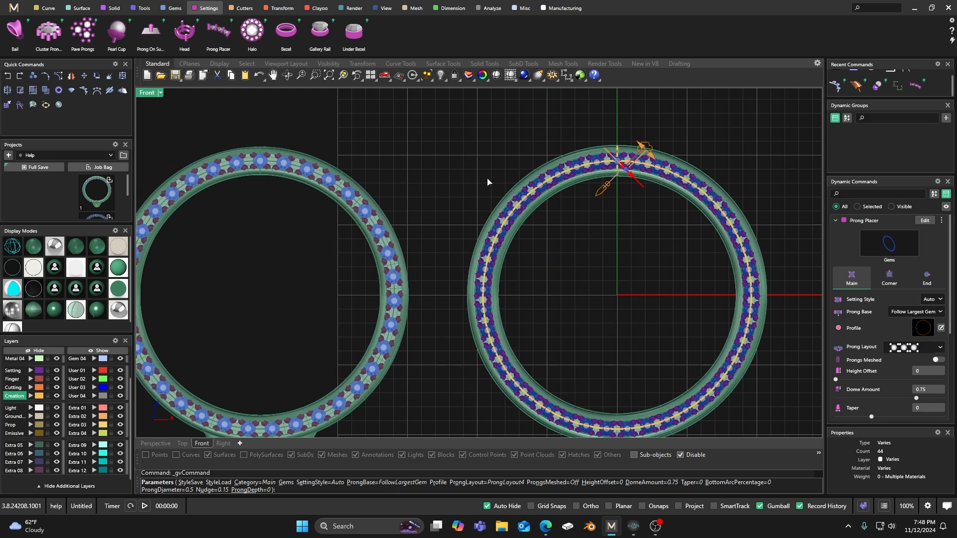
scroll(508, 197, "up", 3)
scroll(487, 204, "down", 2)
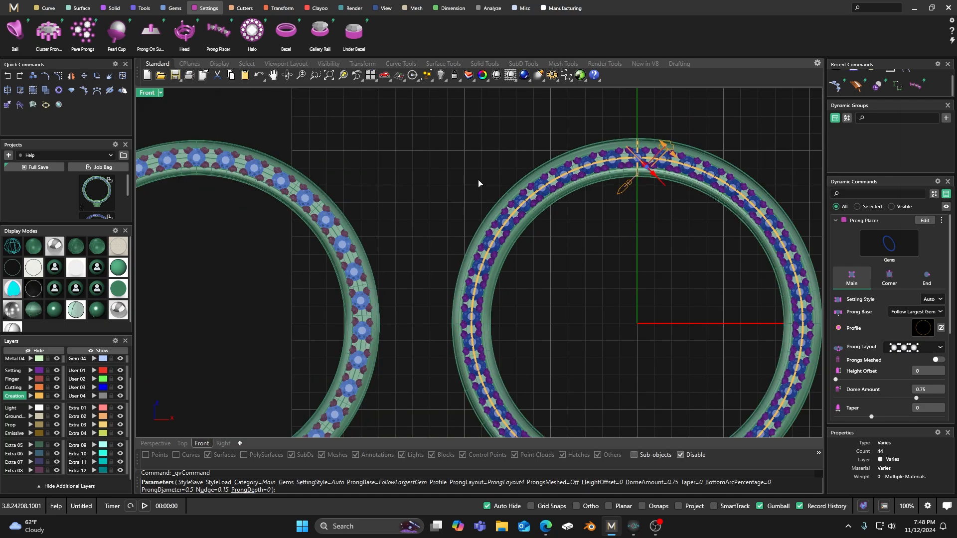
scroll(466, 181, "down", 2)
Step: Accept the prongs, then edit the Gem on Curve command to set the gem spacing to 0.74 mm and accept it
key("Return")
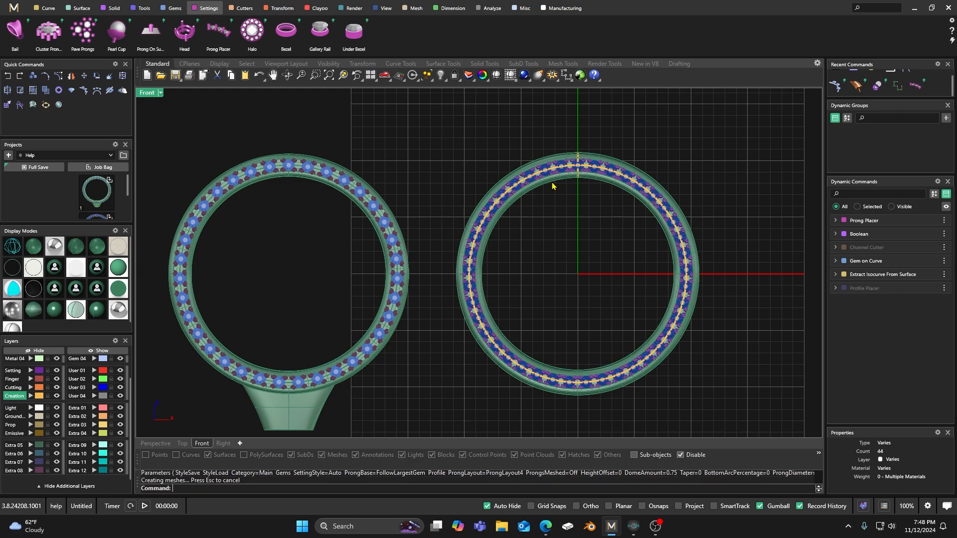
scroll(552, 182, "up", 4)
left_click(538, 169)
left_click(925, 261)
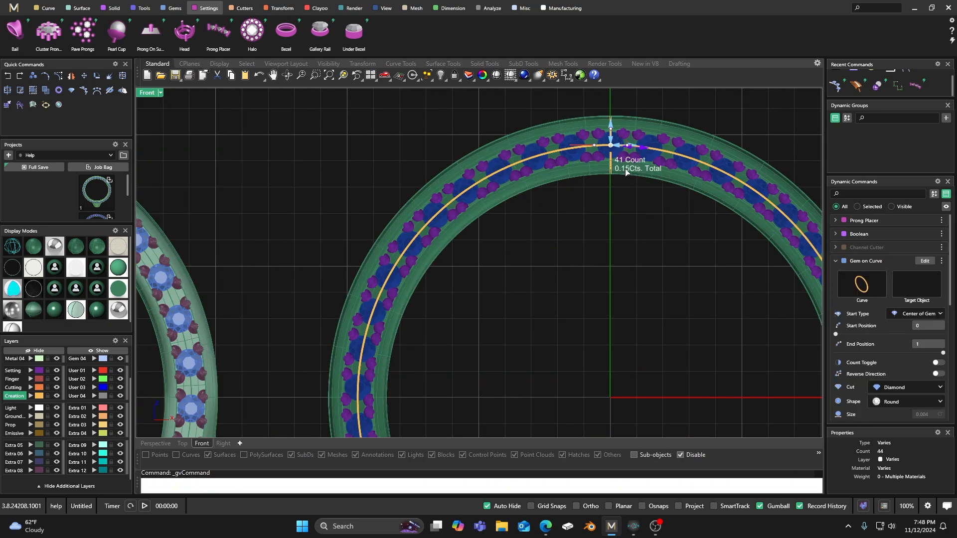
scroll(626, 172, "up", 2)
right_click_drag(583, 237, 449, 267)
scroll(464, 214, "up", 2)
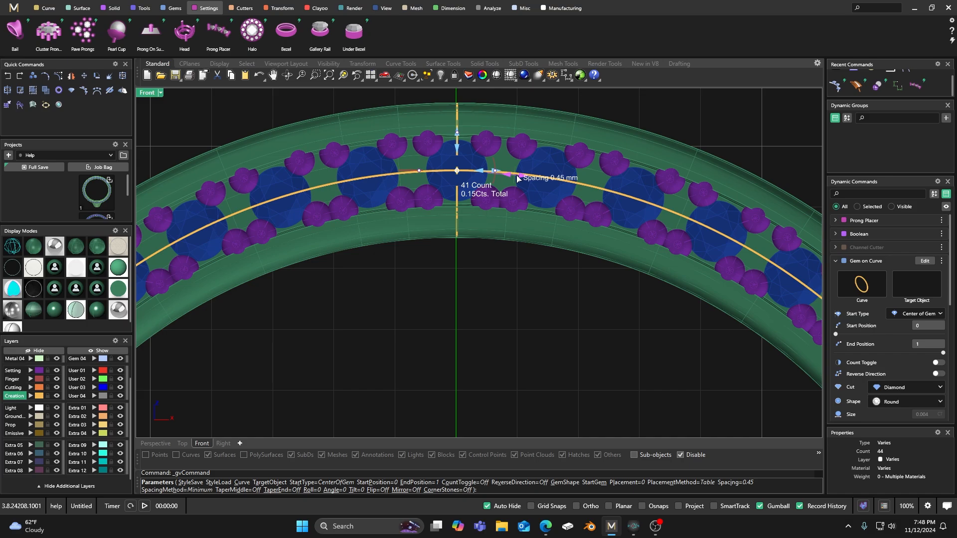
left_click_drag(518, 176, 532, 183)
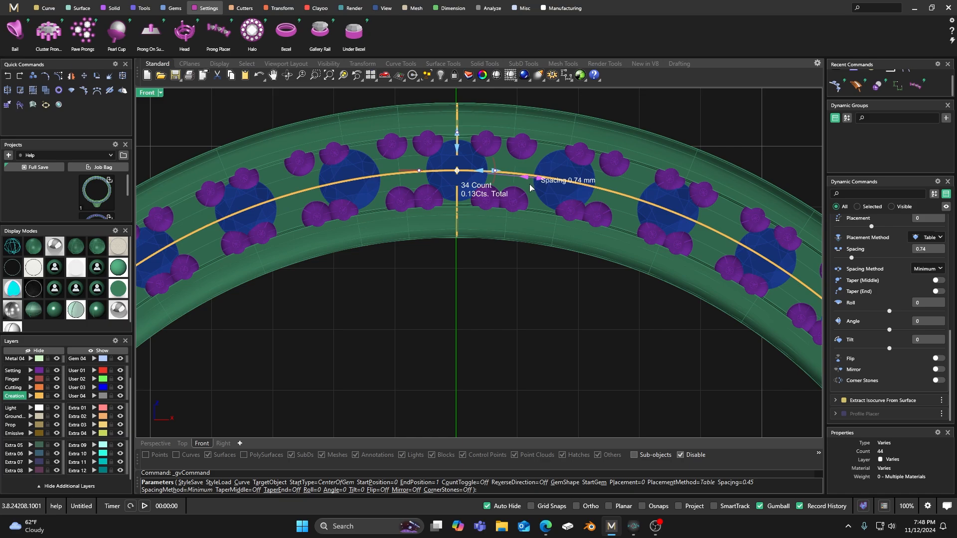
right_click(529, 285)
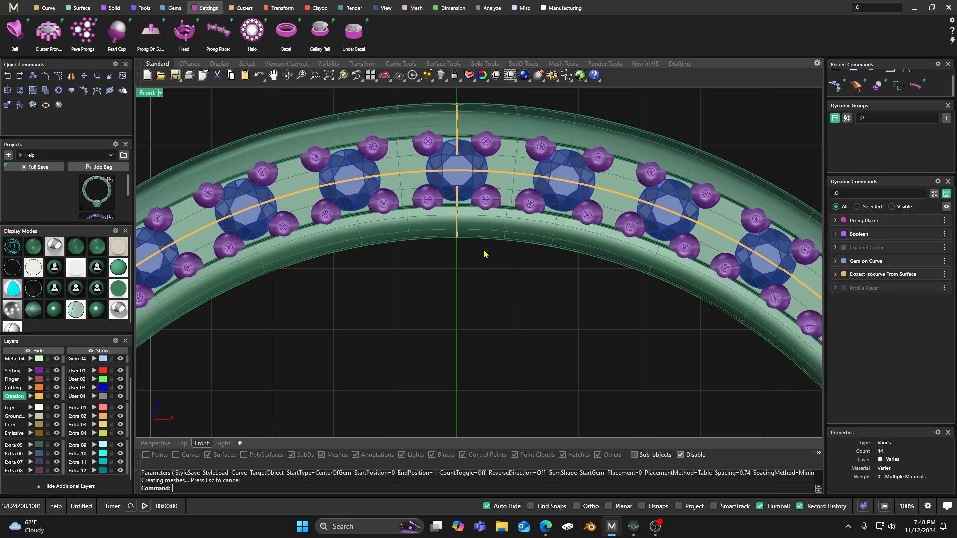
scroll(478, 241, "down", 5)
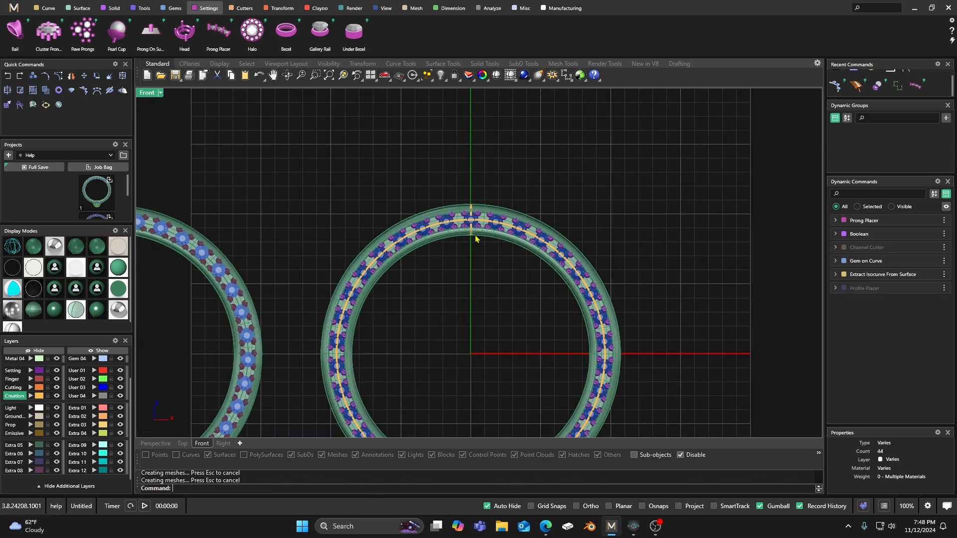
Step: Select all the new band's prongs except the four around the top centre gem and delete them
scroll(498, 220, "up", 5)
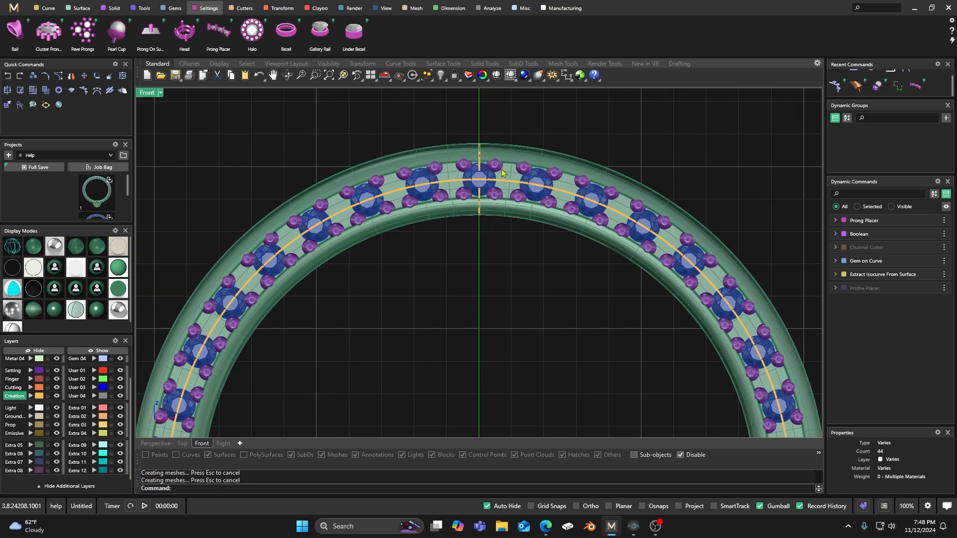
scroll(501, 164, "up", 3)
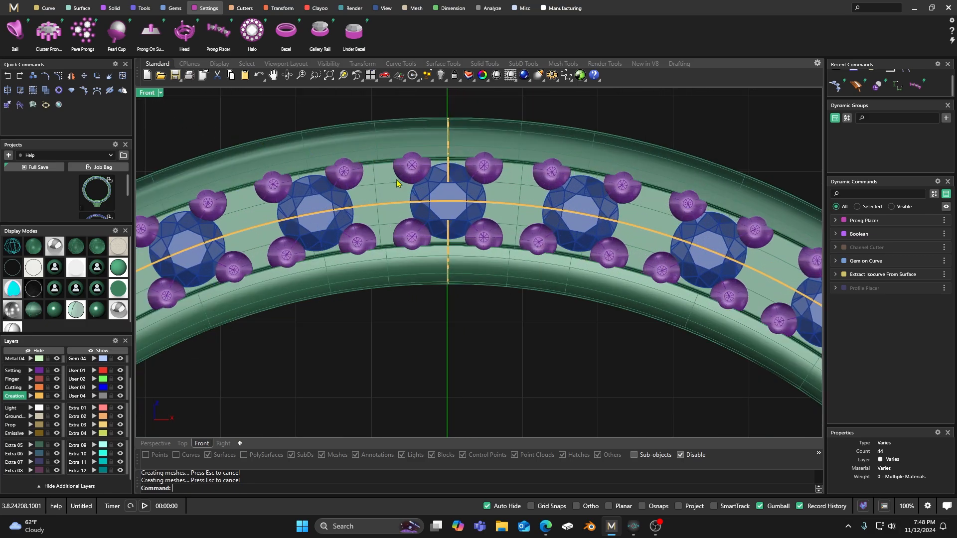
right_click_drag(501, 211, 442, 206)
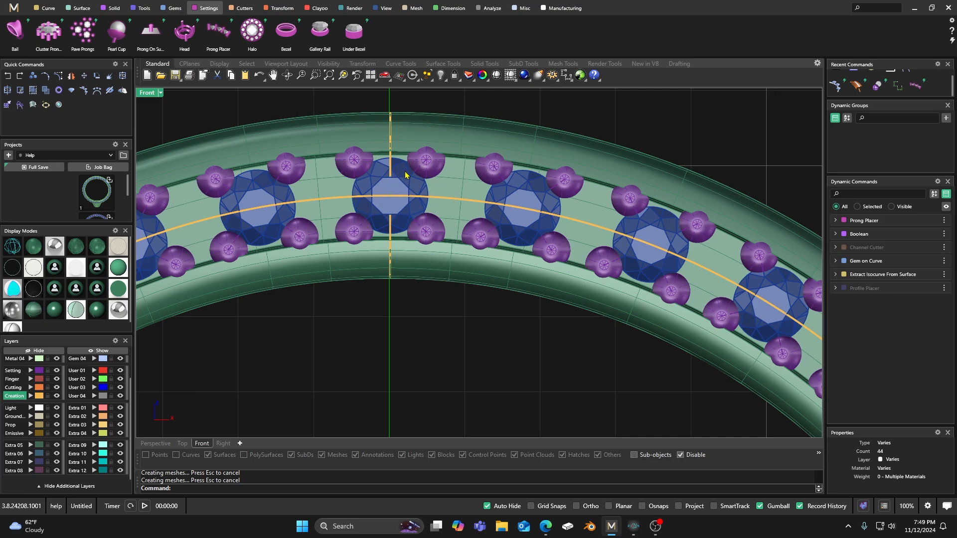
scroll(410, 175, "down", 3)
scroll(426, 172, "up", 3)
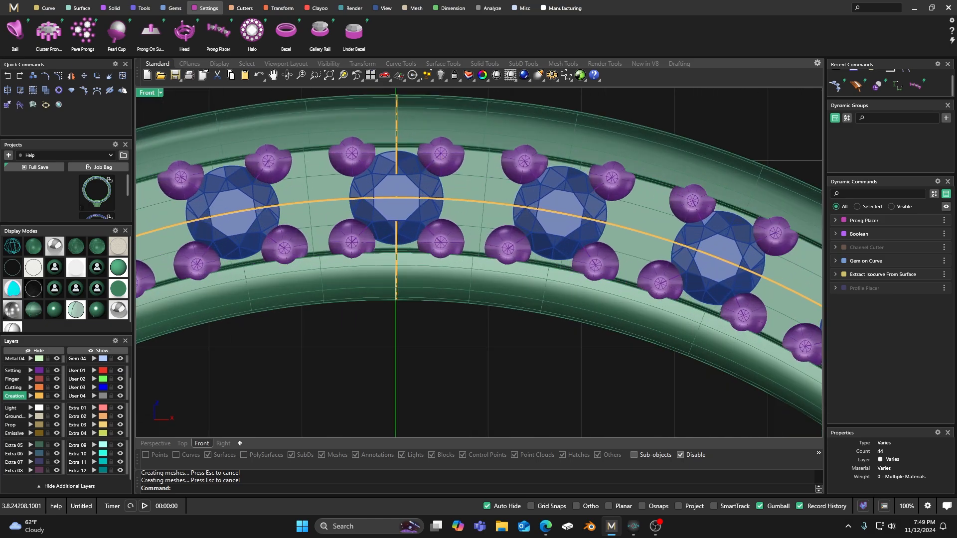
left_click(441, 161, "shift")
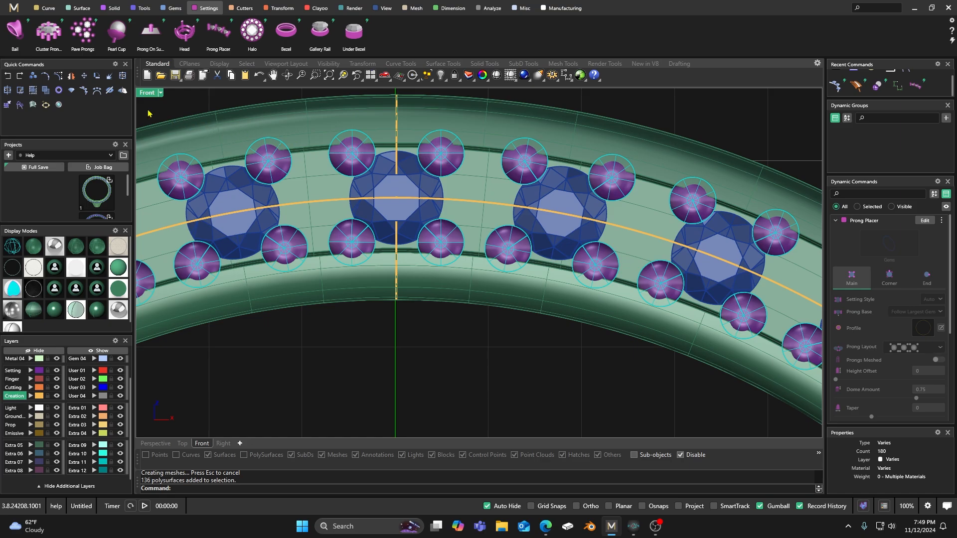
left_click(46, 90)
left_click(448, 159, "ctrl")
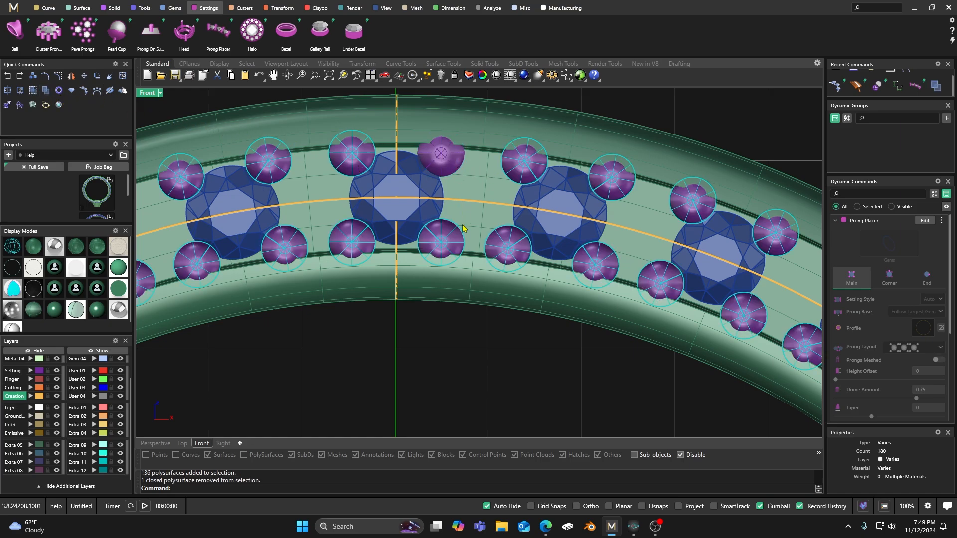
left_click(452, 242, "ctrl")
left_click(369, 239, "ctrl")
left_click(359, 156, "ctrl")
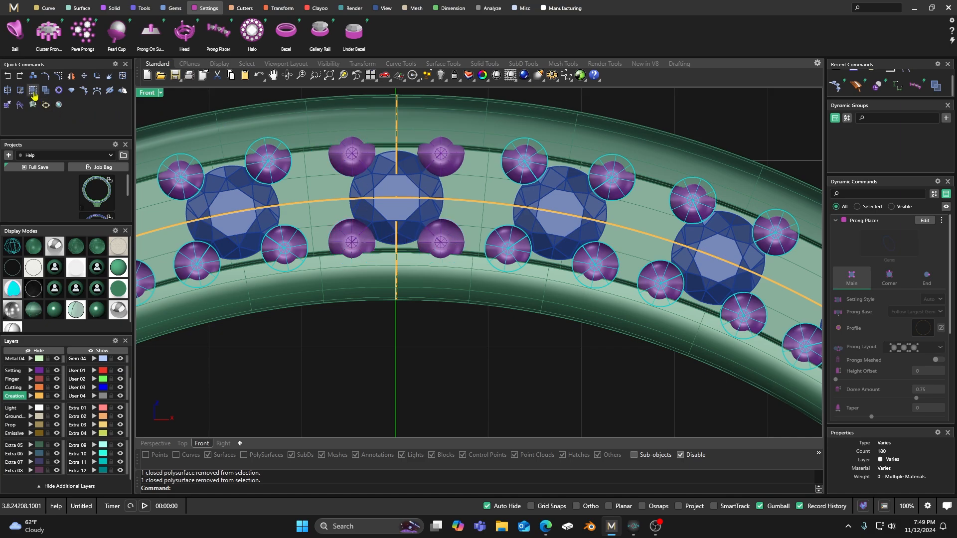
key("Delete")
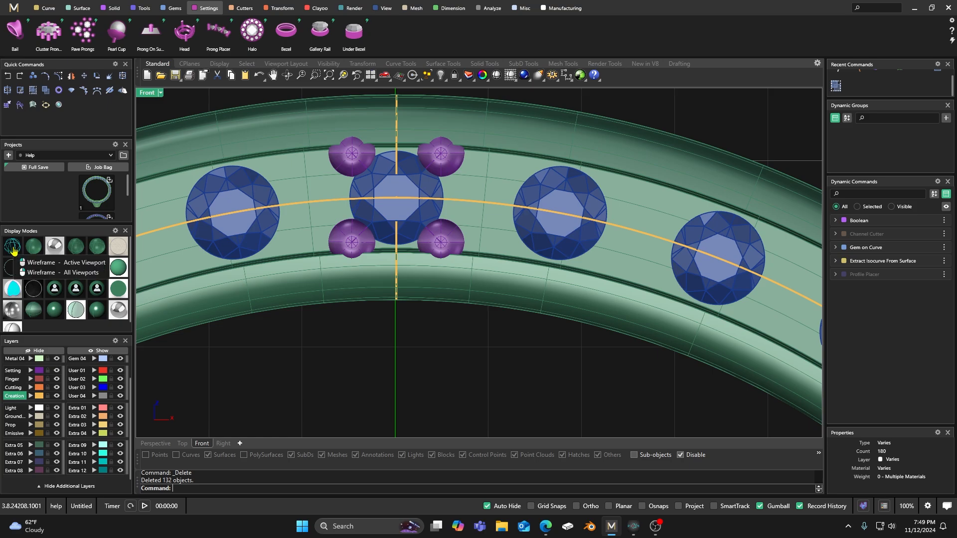
Step: Delete three of the top gem's prongs, keeping only the one at its upper left
left_click(359, 241)
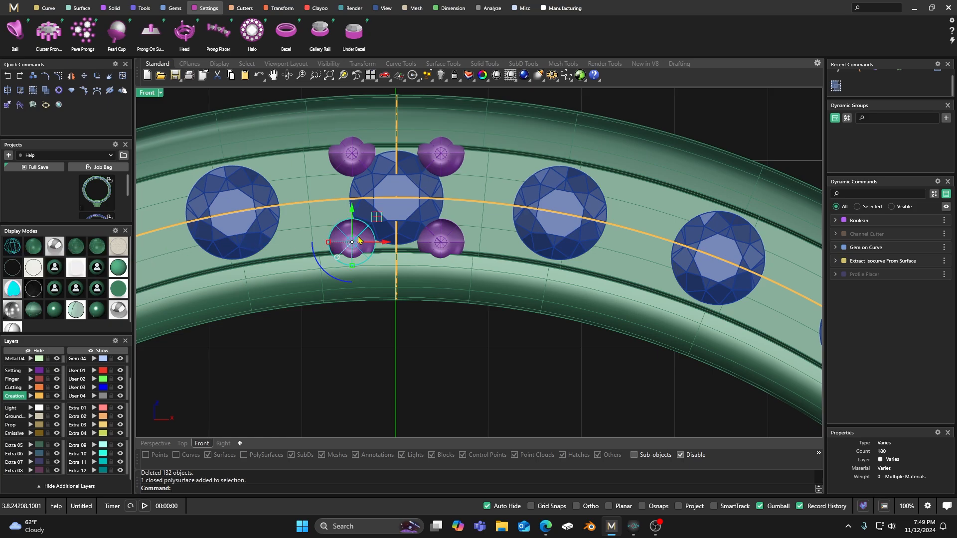
left_click(439, 241, "shift")
left_click(442, 167, "shift")
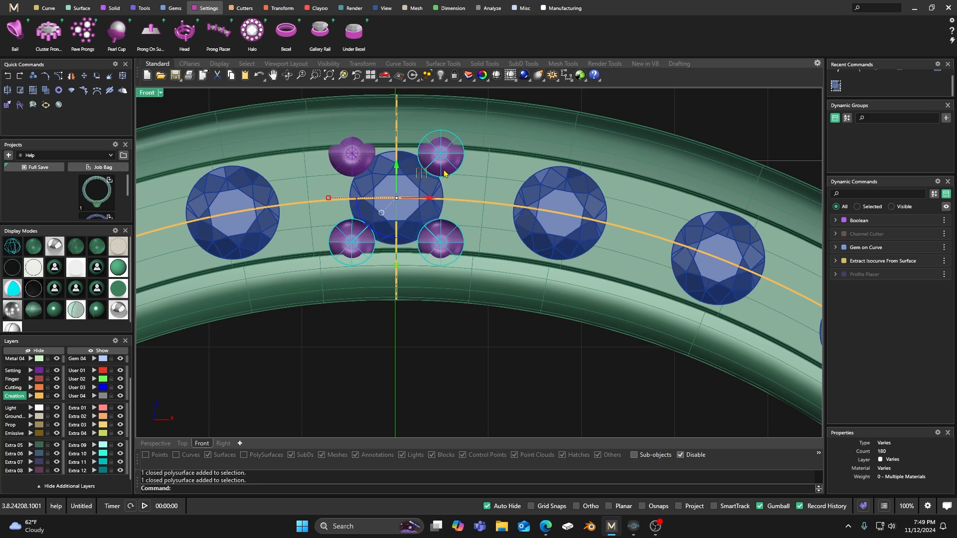
key("Delete")
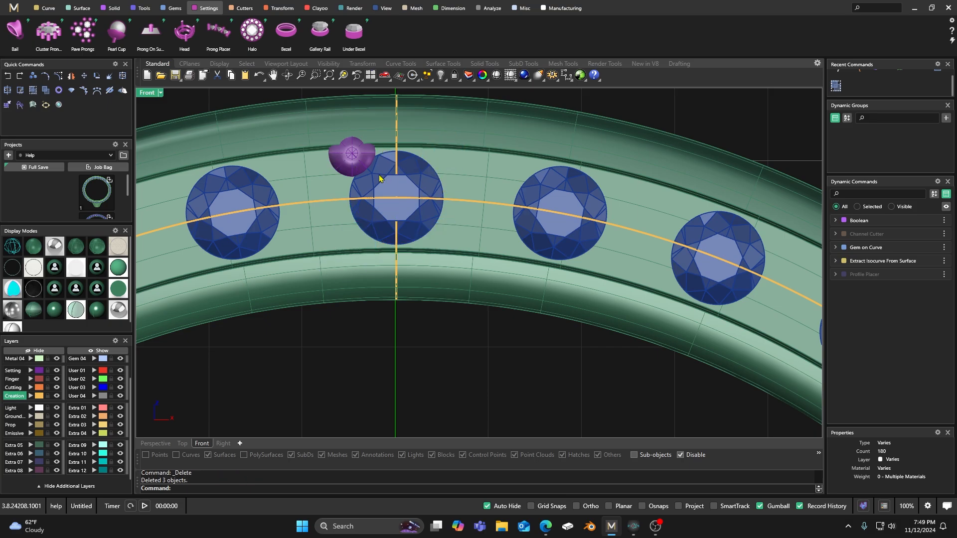
Step: Display the Front view in wireframe and turn on object snaps with the remaining prong selected
left_click(15, 246)
scroll(324, 156, "up", 3)
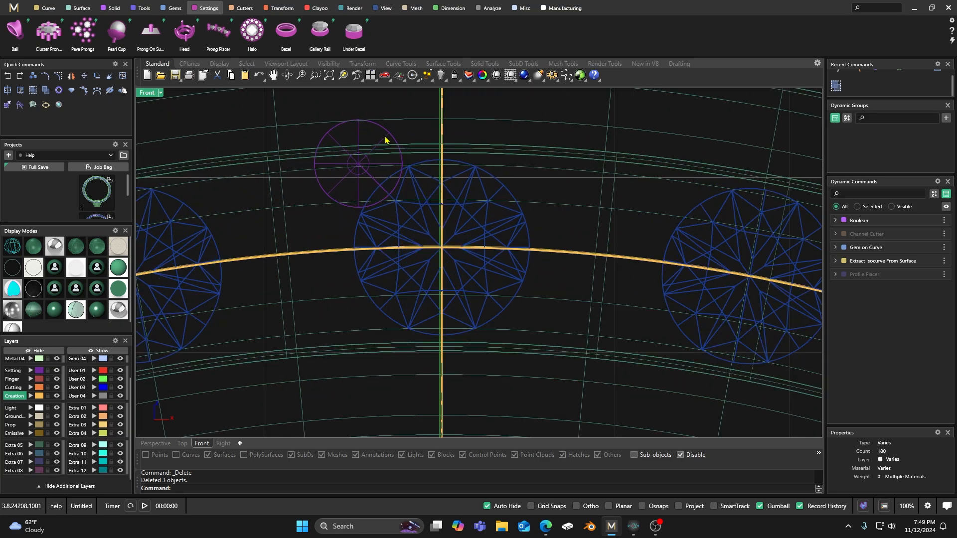
left_click(385, 140)
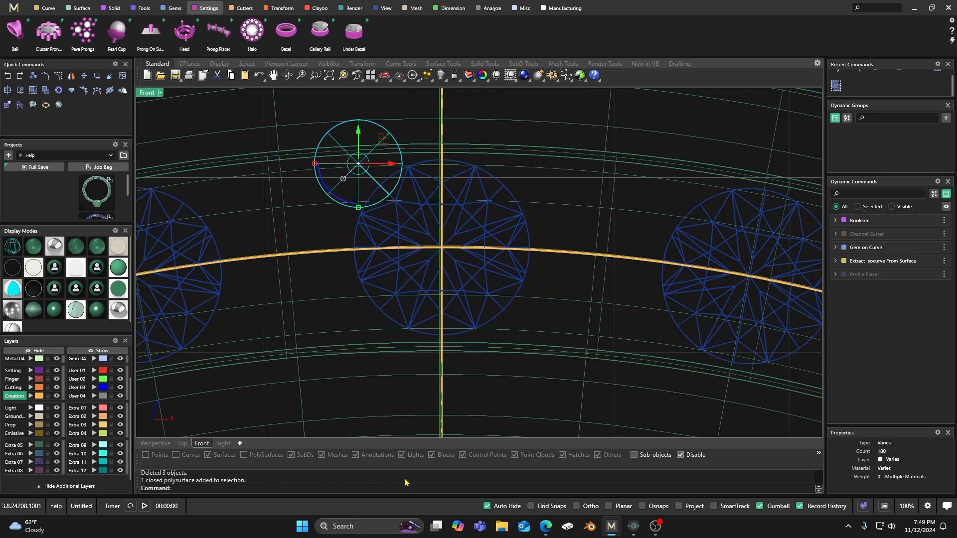
left_click(642, 507)
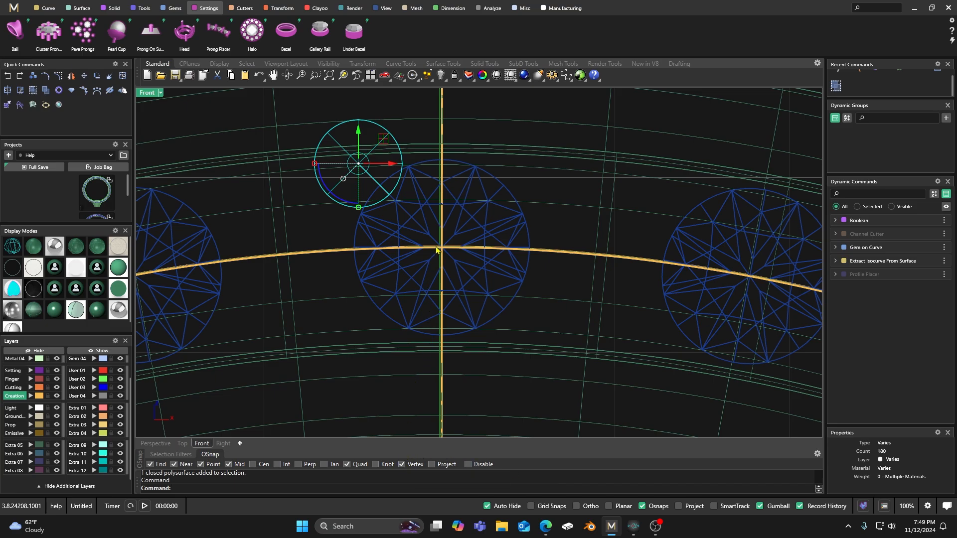
Step: Make Cutting the current layer so the Creation layer can be hidden, and hide the Metal 01 layer as well
left_click(56, 395)
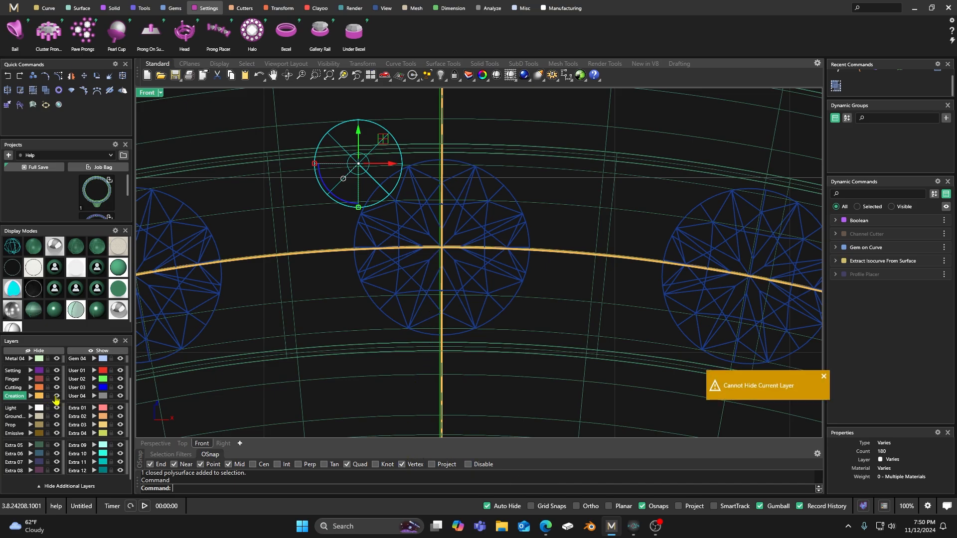
left_click(14, 388)
left_click(56, 396)
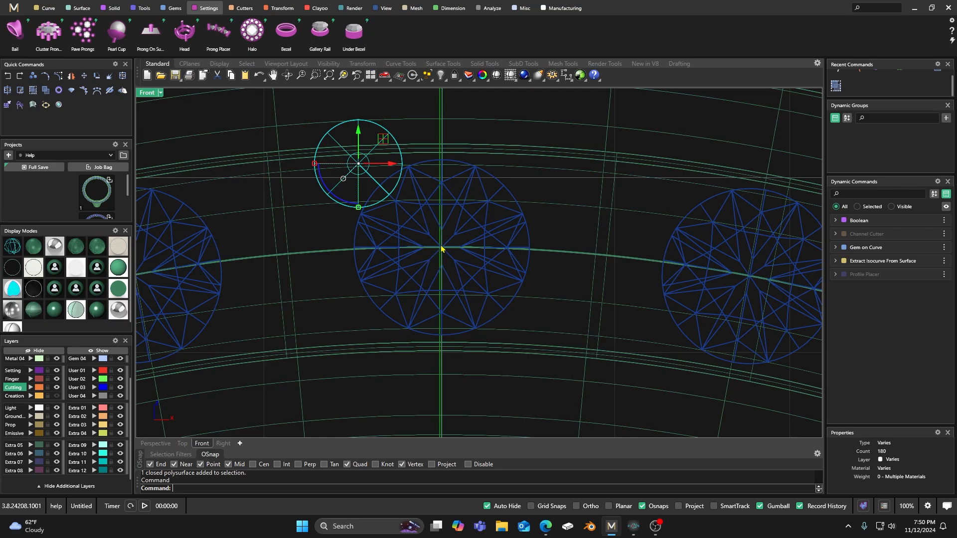
scroll(95, 385, "up", 2)
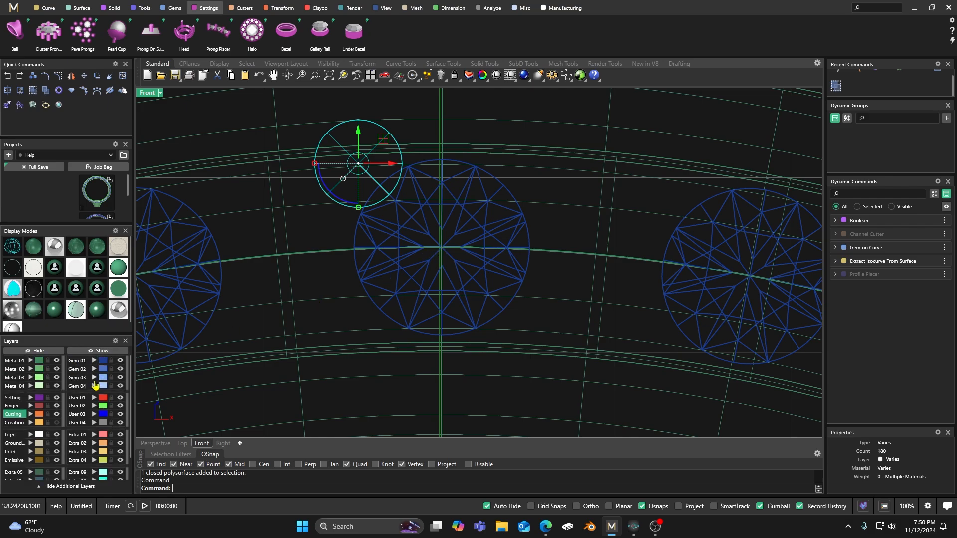
left_click(57, 361)
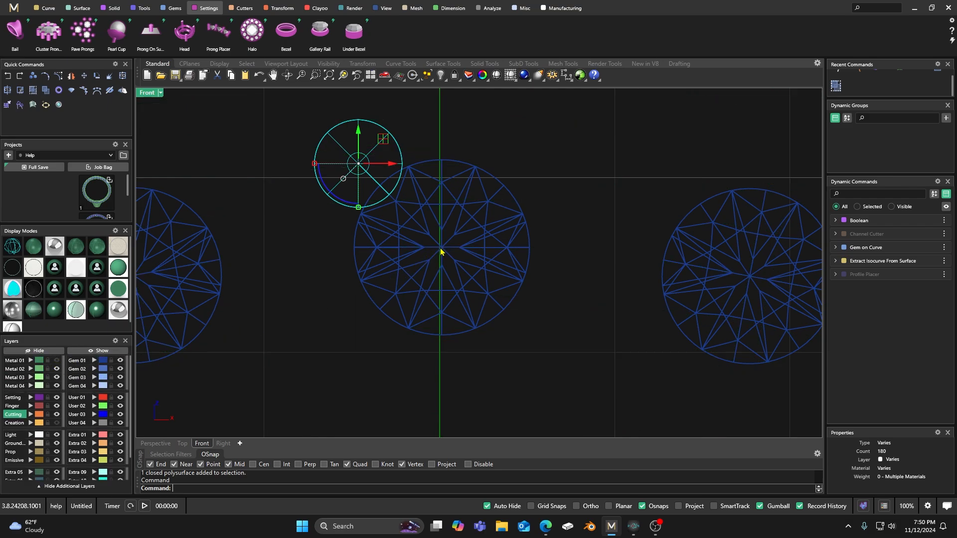
scroll(442, 255, "up", 3)
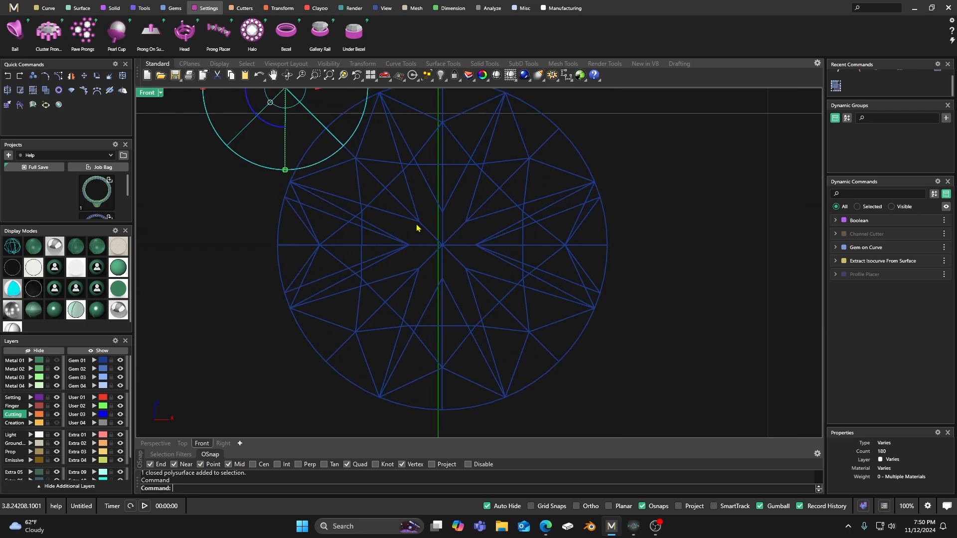
scroll(418, 233, "down", 3)
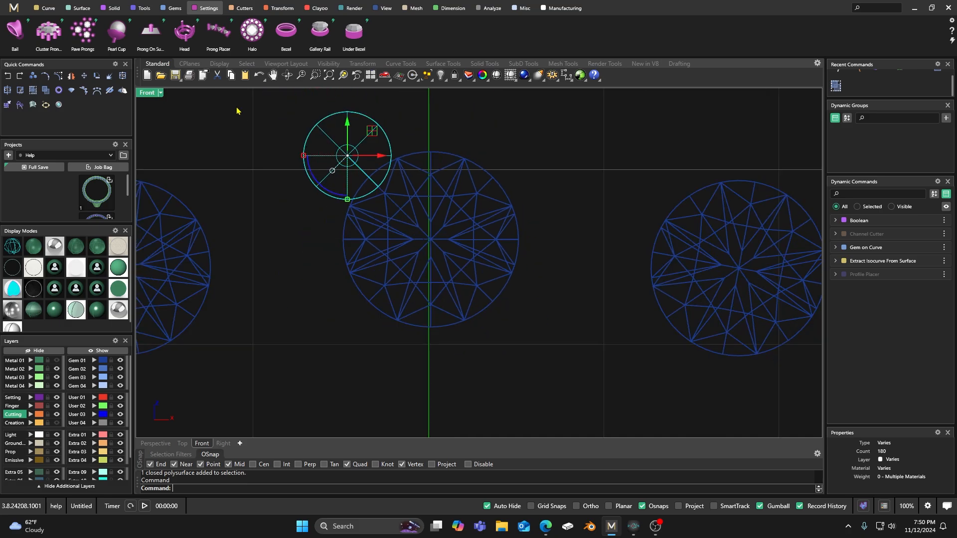
Step: With Metal 01 shown in a shaded view, rotate two copies of the prong around the top gem's centre, by about 23° and 72°
left_click(97, 78)
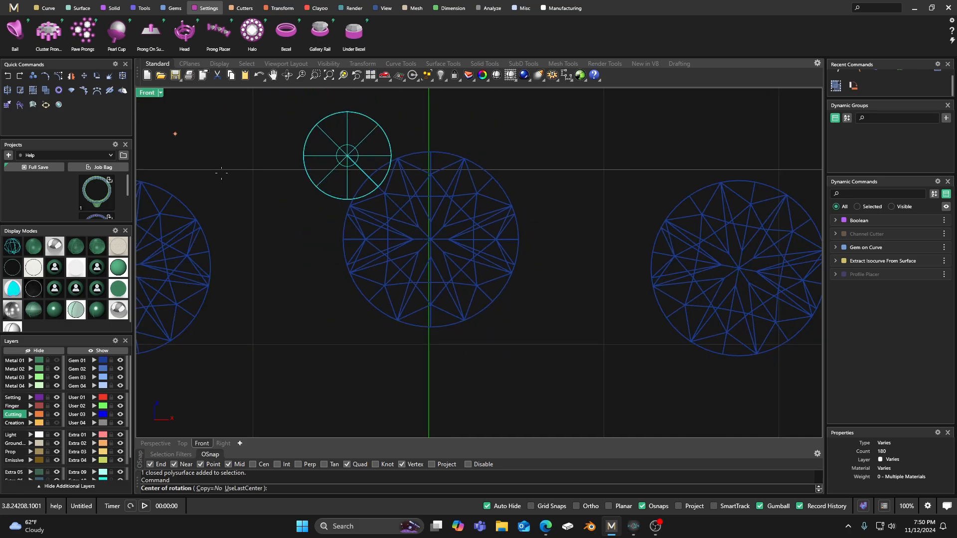
left_click(213, 488)
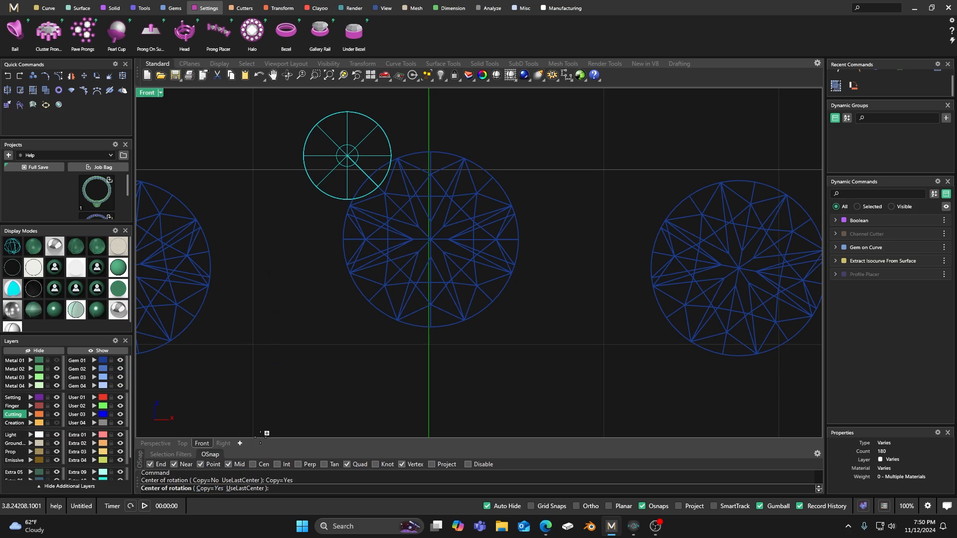
left_click(431, 240)
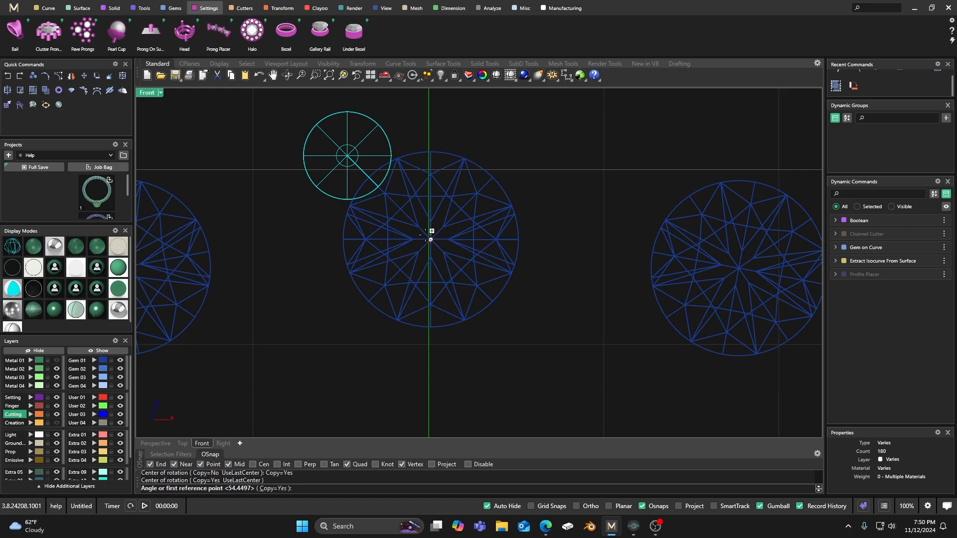
left_click(352, 154)
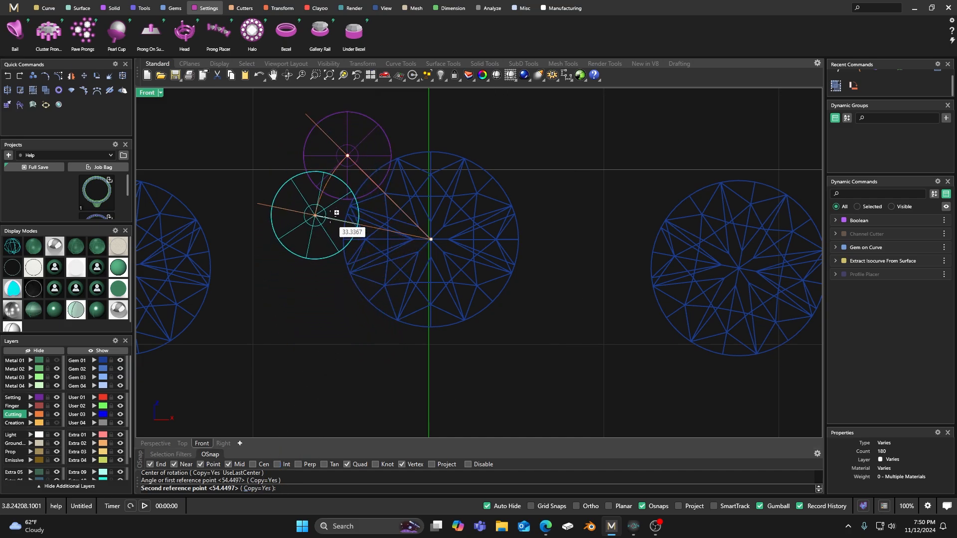
left_click(57, 360)
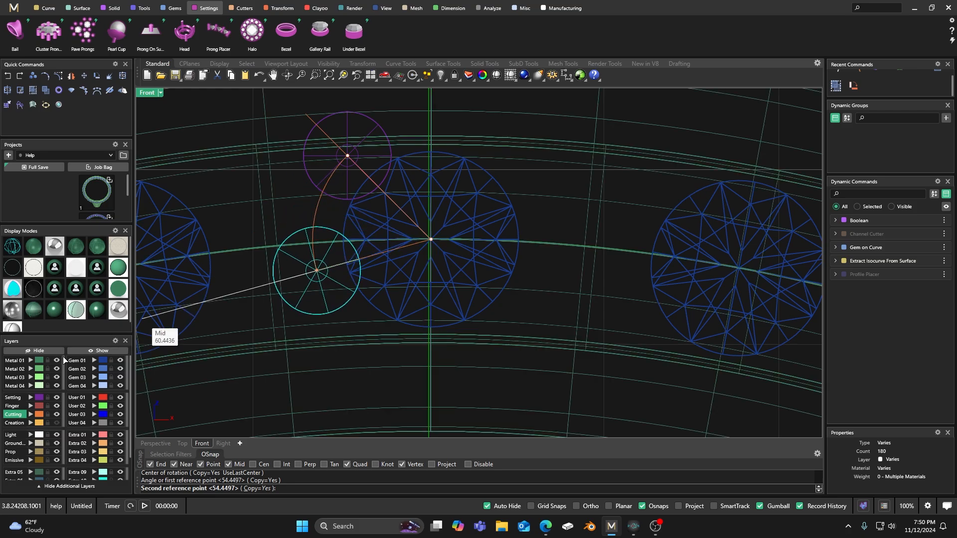
left_click(34, 248)
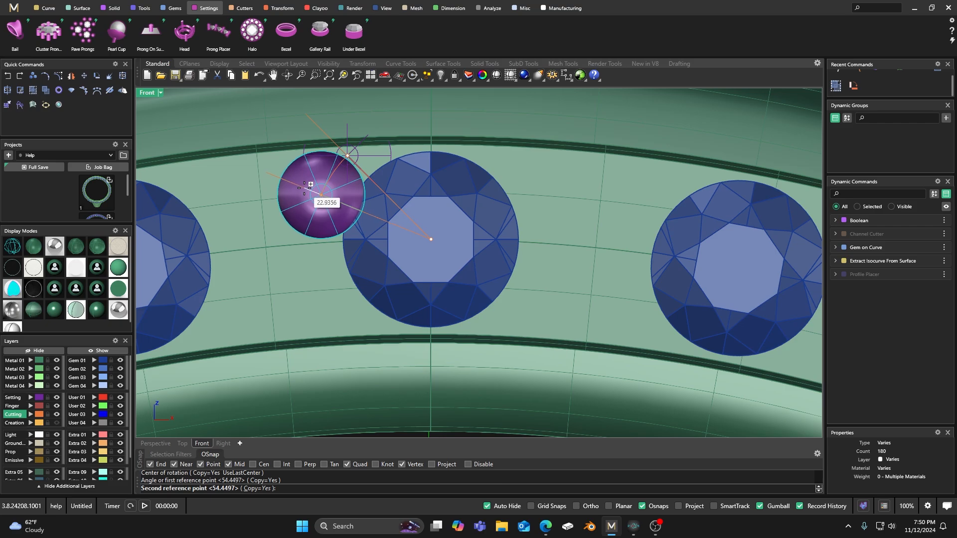
left_click(310, 184)
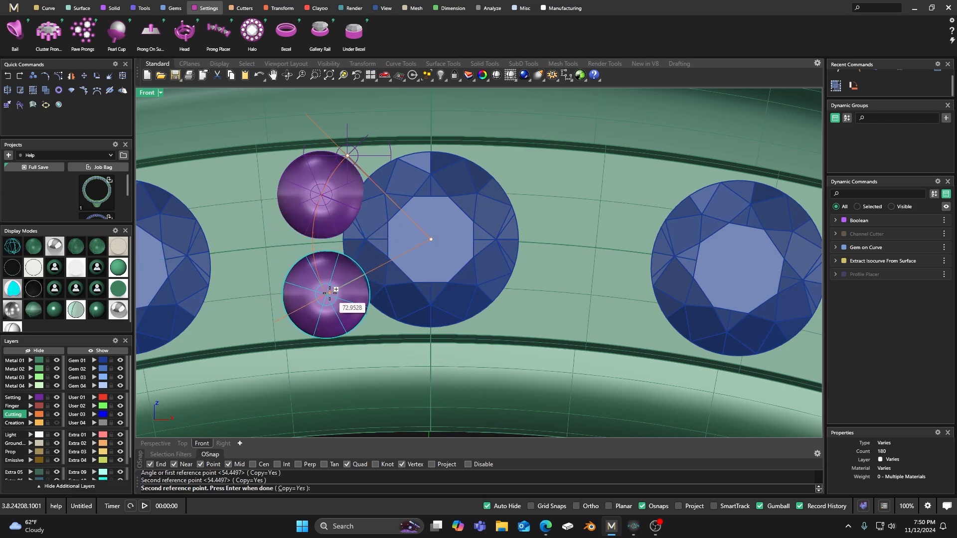
left_click(329, 288)
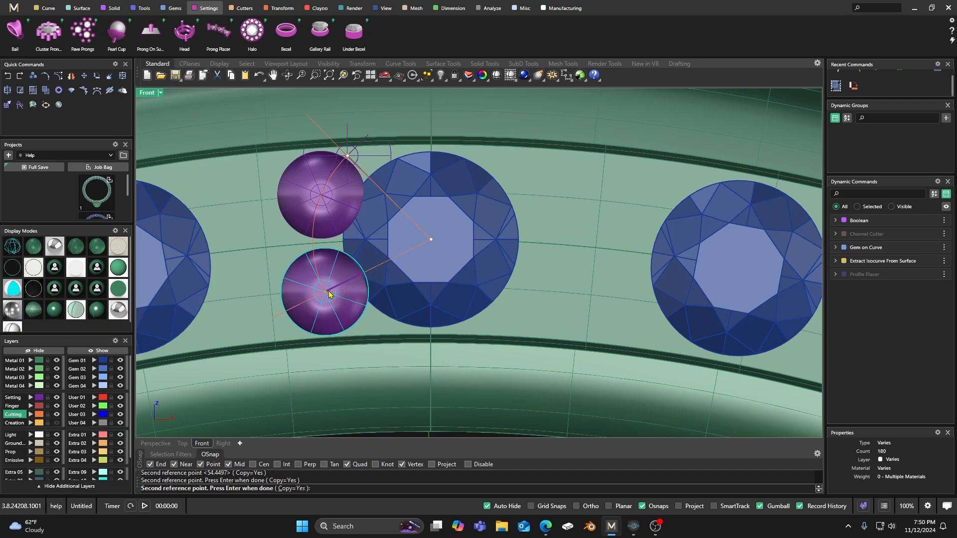
key("Return")
Step: Delete the original prong above the two rotated copies
left_click(369, 182)
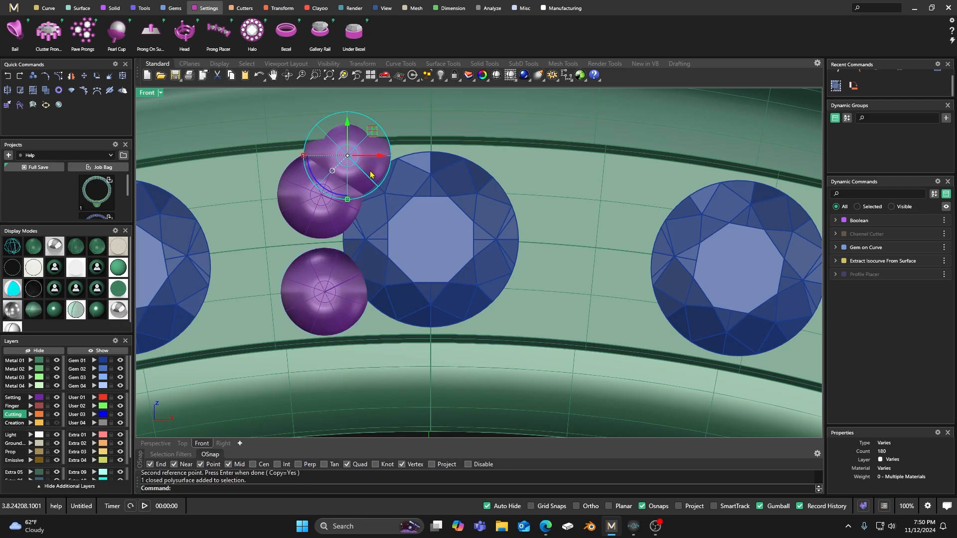
key("Delete")
left_click(498, 305)
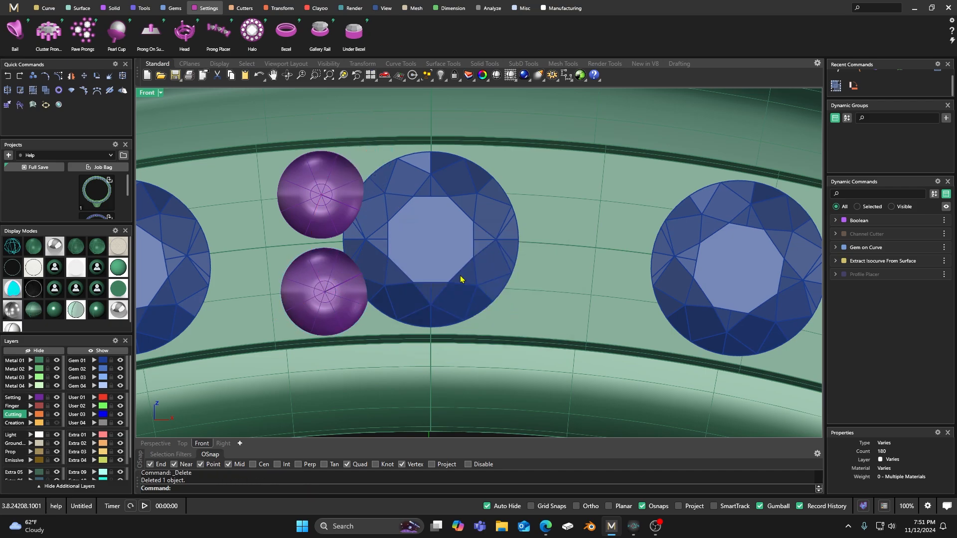
Step: Mirror the two prongs across the vertical line through the top gem's centre, using wireframe for snapping, and return to the shaded display
left_click(347, 195)
left_click(334, 285, "shift")
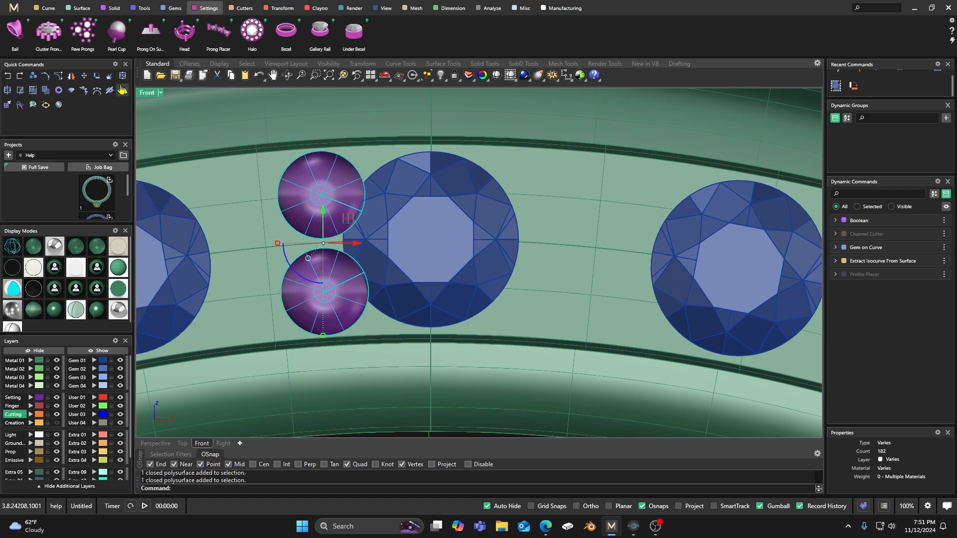
left_click(100, 76)
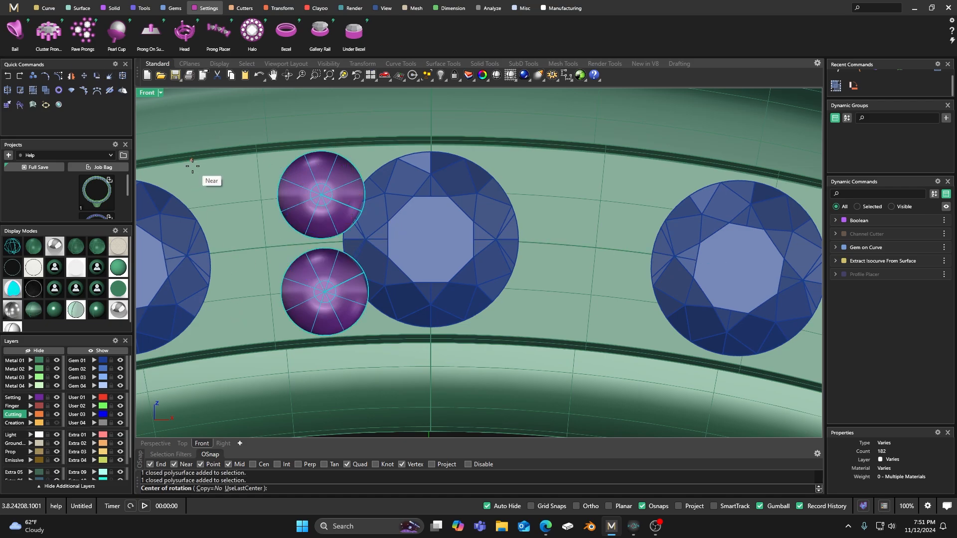
key("Escape")
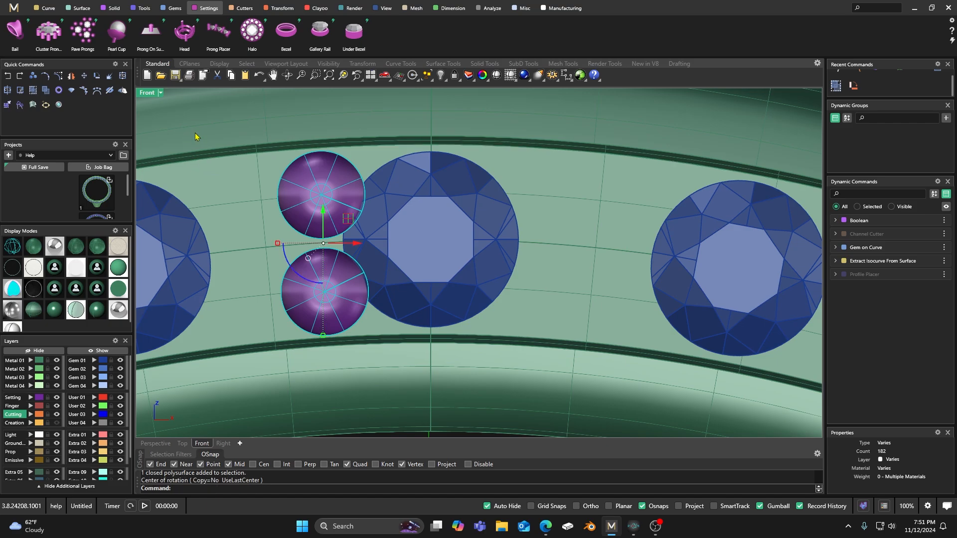
left_click(71, 76)
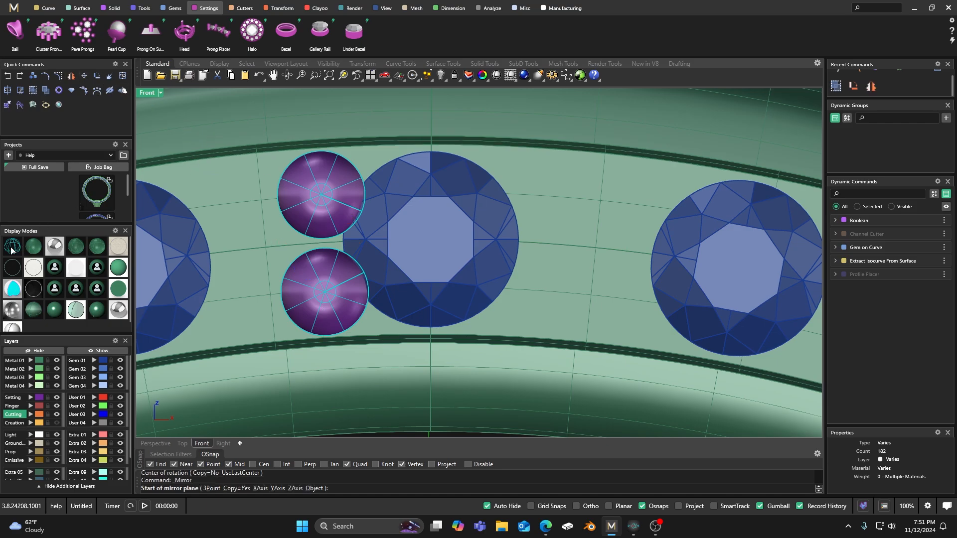
left_click(12, 248)
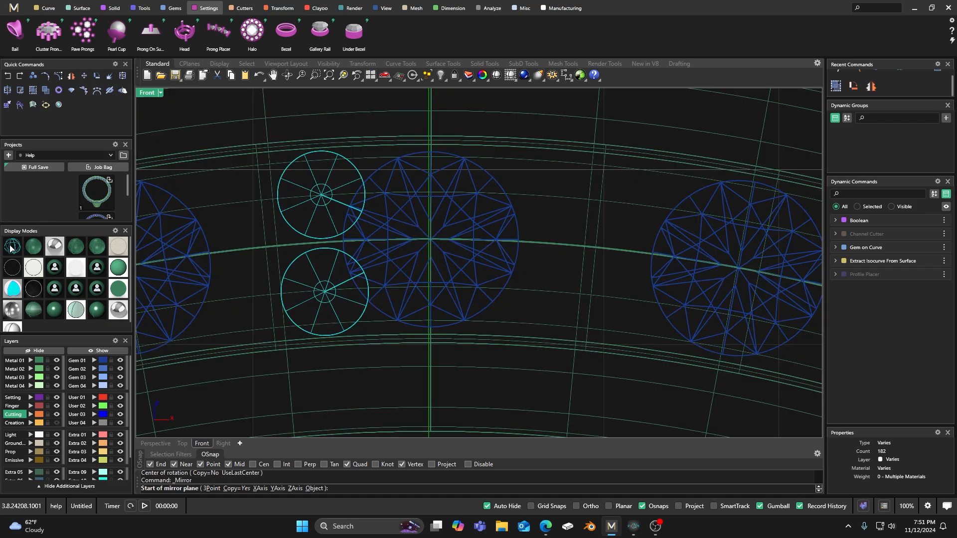
left_click(431, 240)
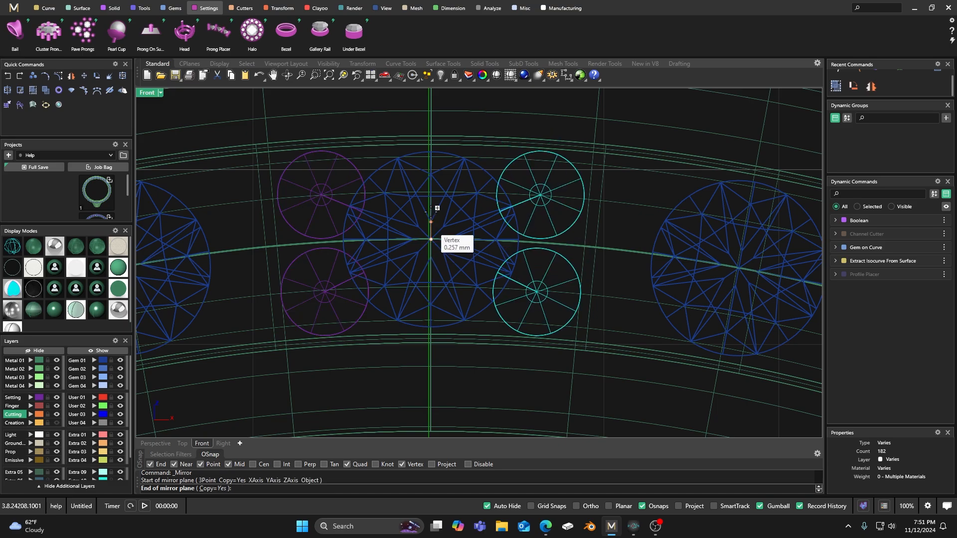
left_click(431, 153)
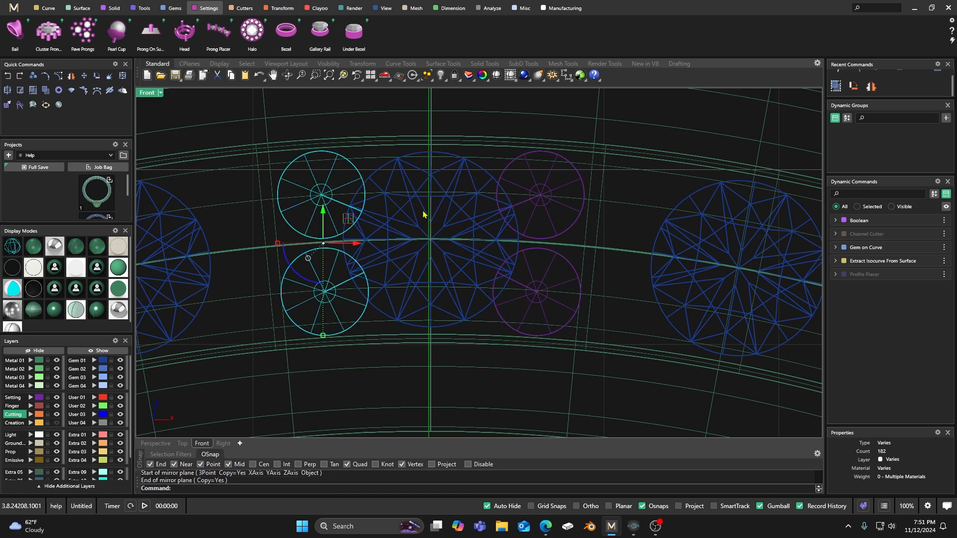
scroll(418, 279, "down", 6)
left_click(383, 143)
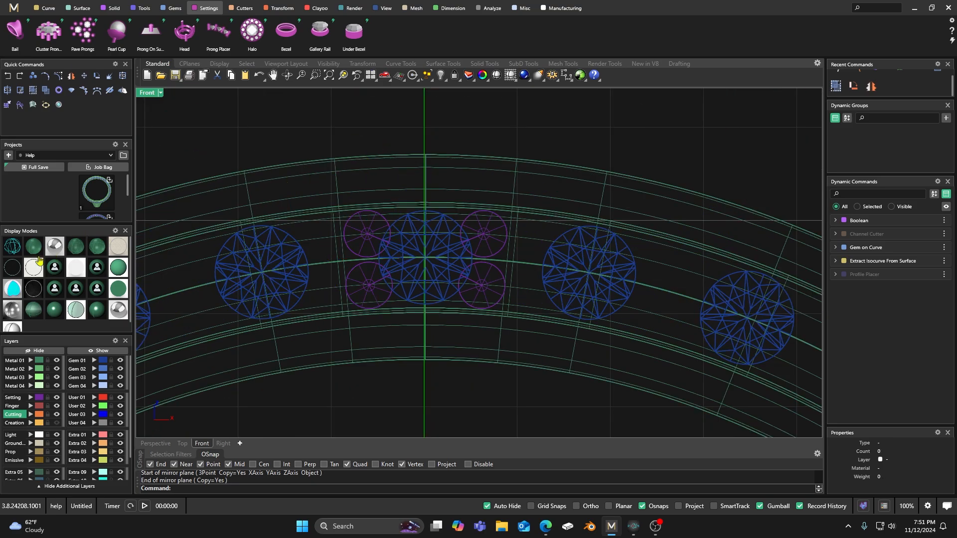
left_click(37, 247)
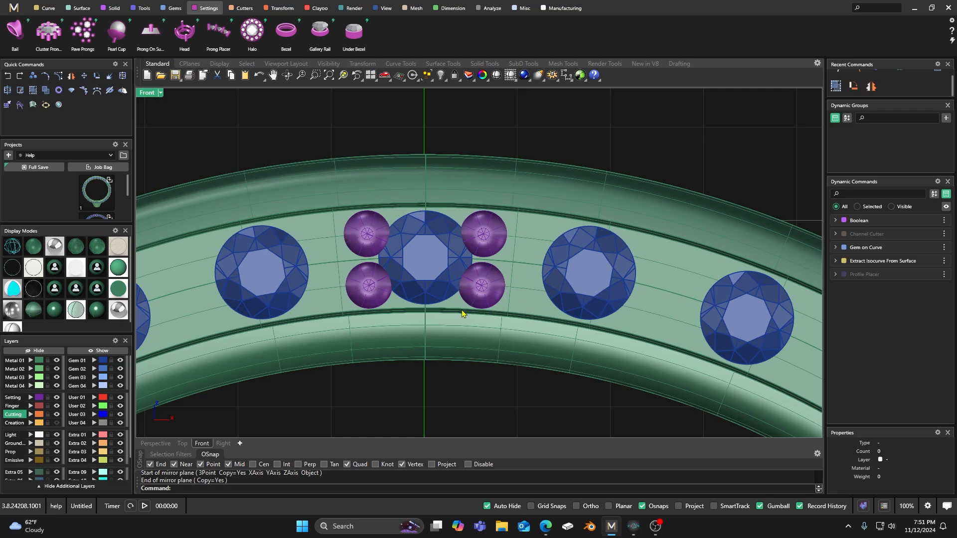
Step: Ungroup the gems around the band and regroup all of them except the top gem
scroll(434, 234, "down", 1)
scroll(434, 234, "down", 5)
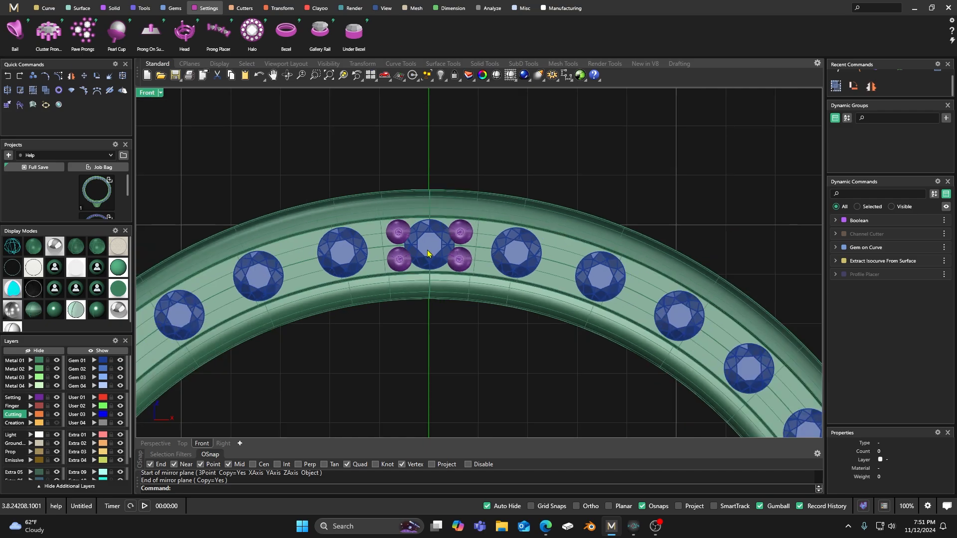
left_click(391, 244)
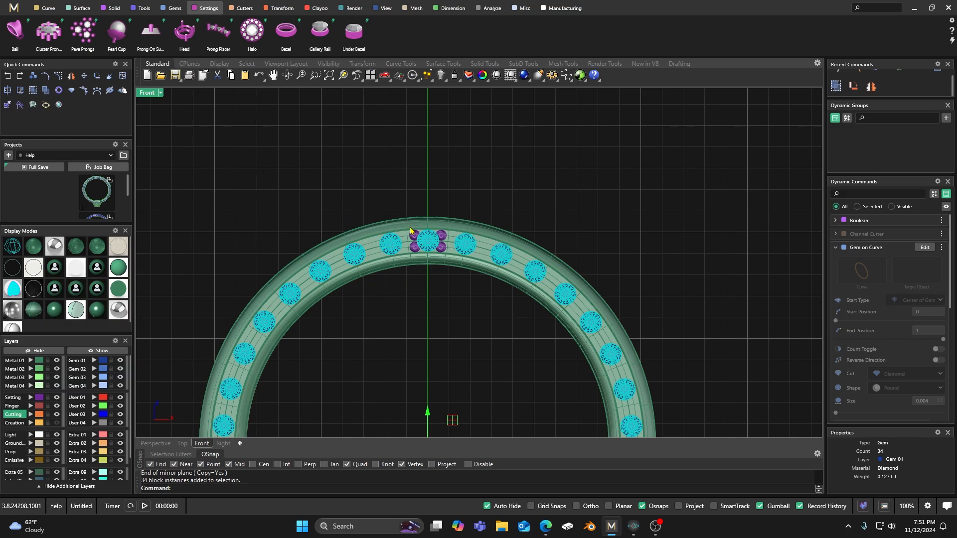
left_click(48, 91)
scroll(440, 273, "up", 5)
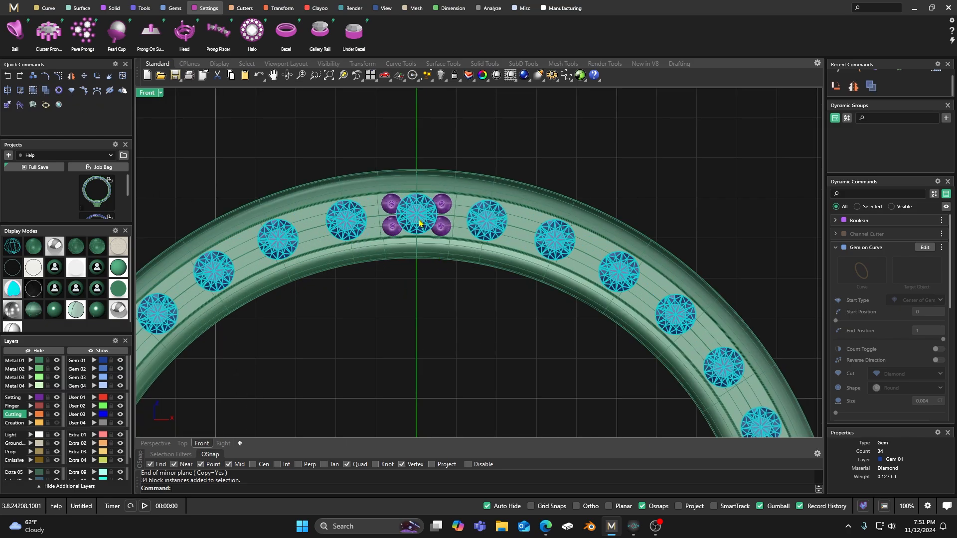
left_click(427, 220, "ctrl")
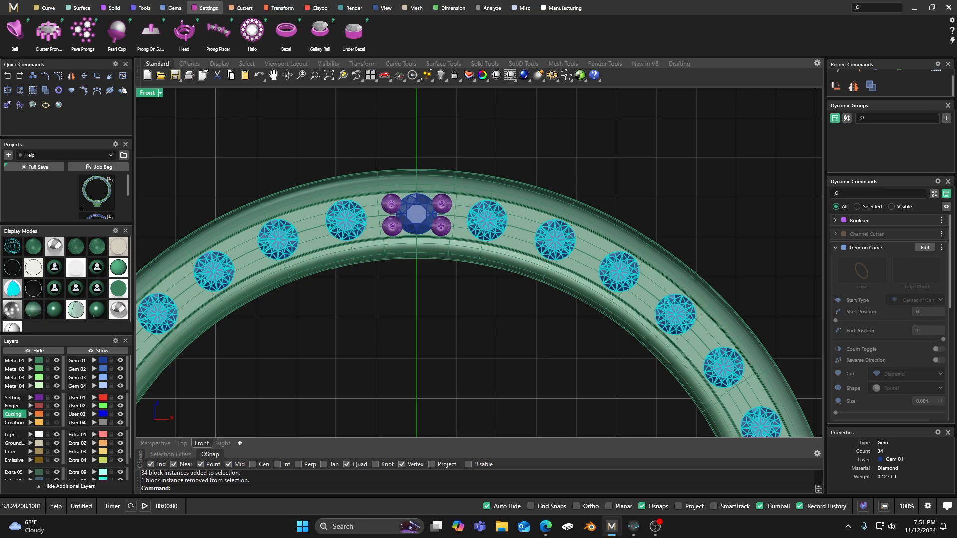
left_click(33, 90)
scroll(397, 234, "down", 4)
scroll(405, 231, "up", 1)
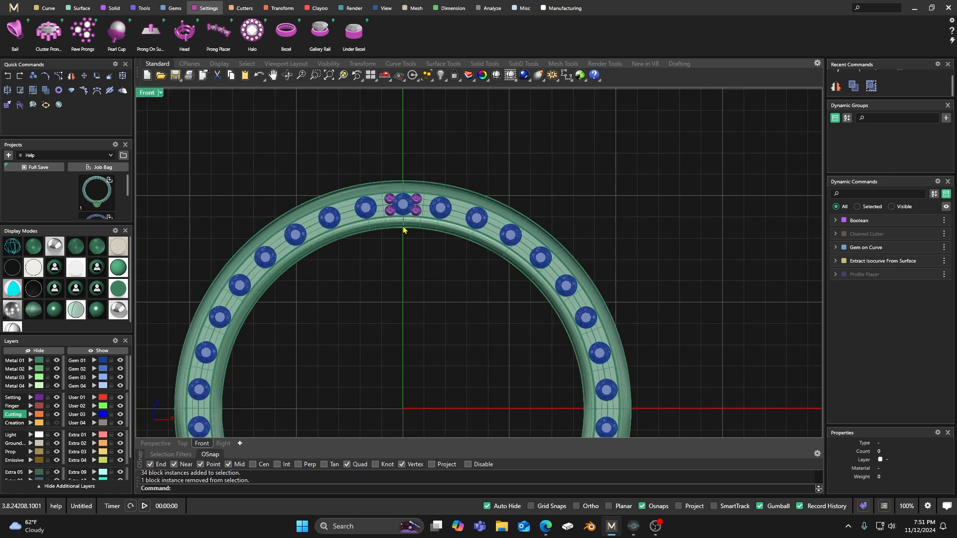
Step: Set up Orient to Gem with the top gem as base gem and its four prongs as the objects to orient
left_click(176, 8)
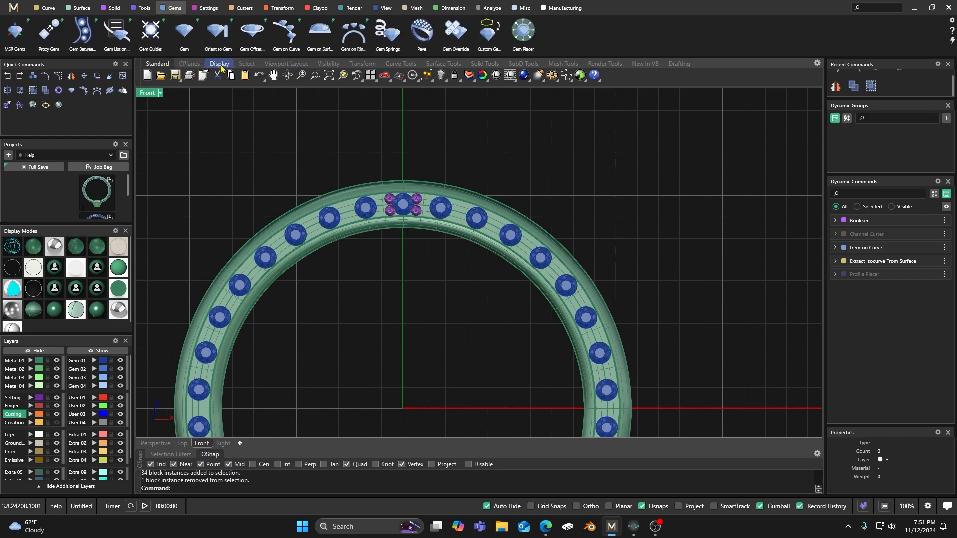
left_click(218, 34)
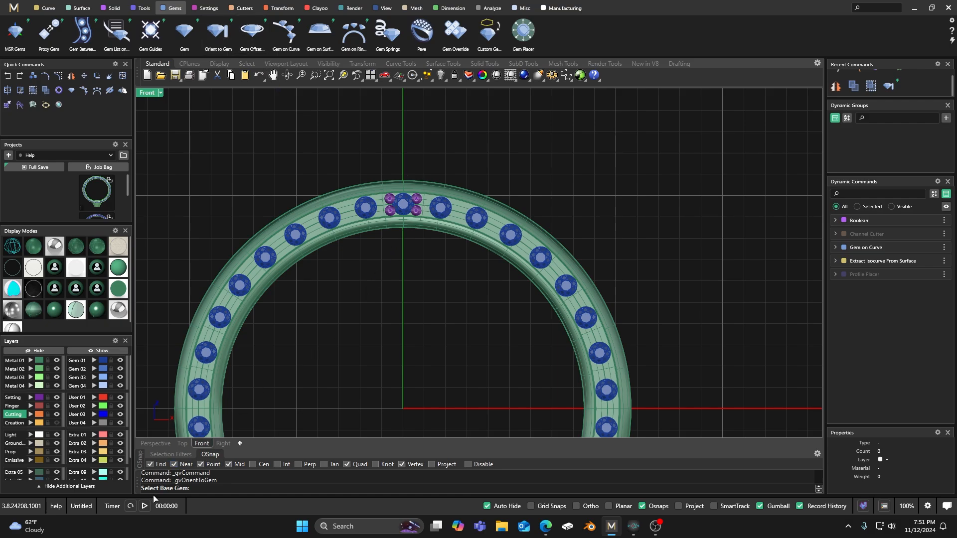
left_click(404, 205)
scroll(405, 205, "up", 5)
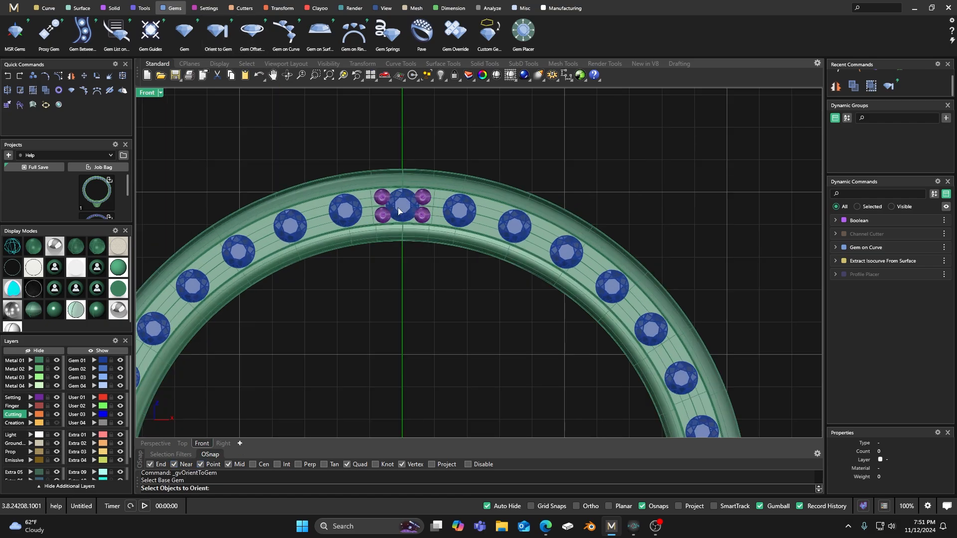
left_click(423, 198)
left_click(420, 217)
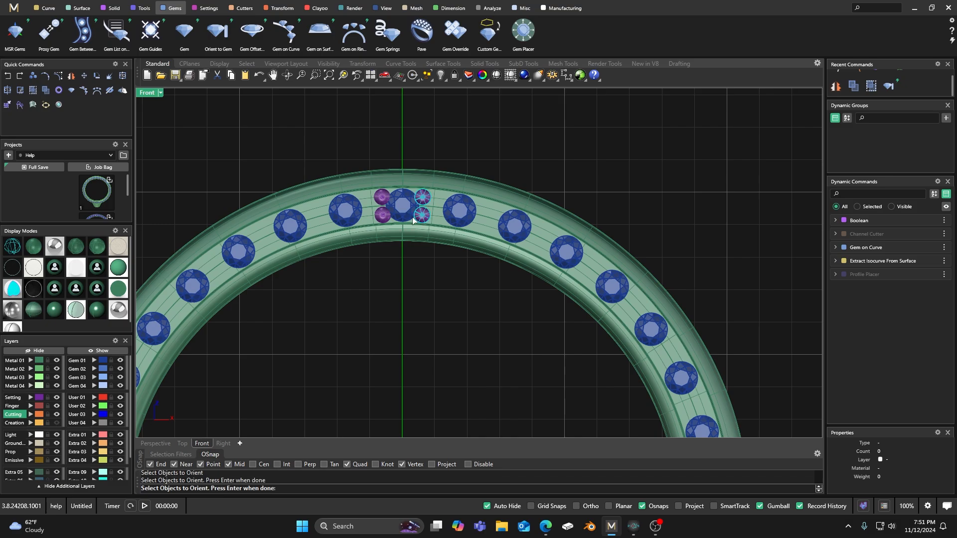
left_click(386, 219)
left_click(382, 198)
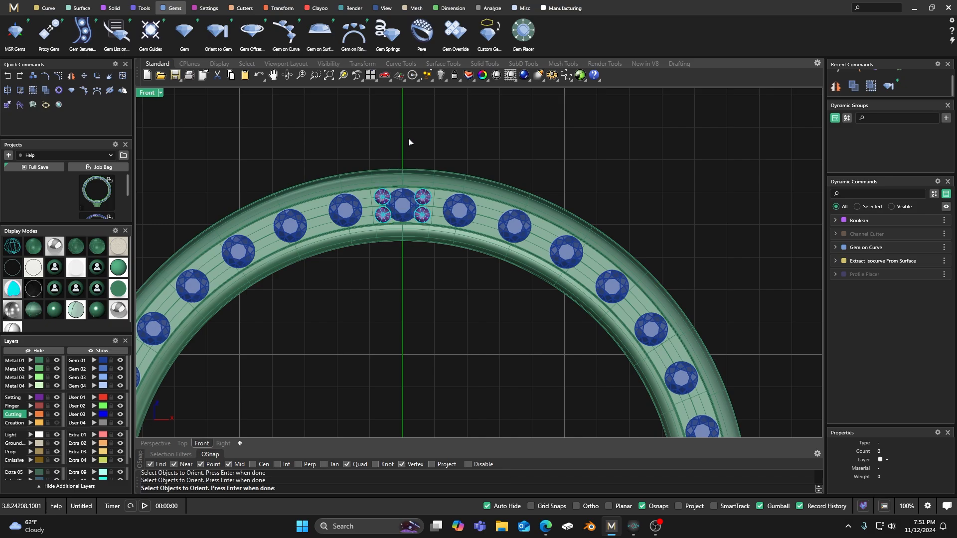
key("Return")
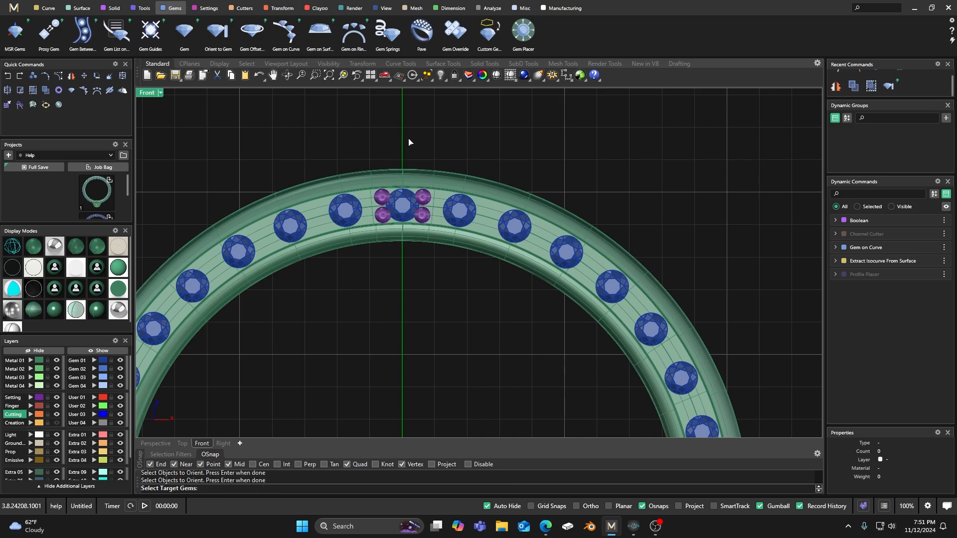
Step: Orient the four prongs onto the grouped gems around the band at a uniform scale of 1
left_click(348, 210)
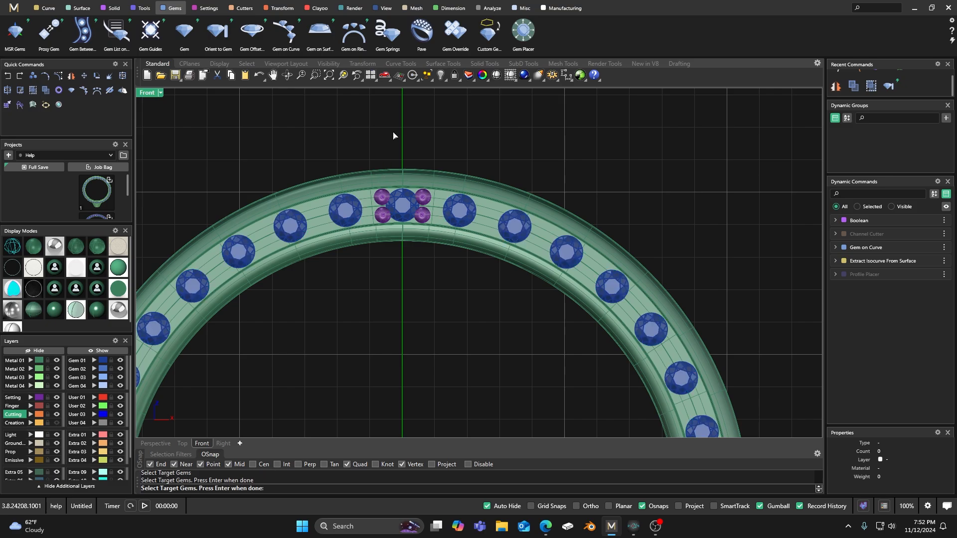
key("Return")
scroll(397, 136, "down", 4)
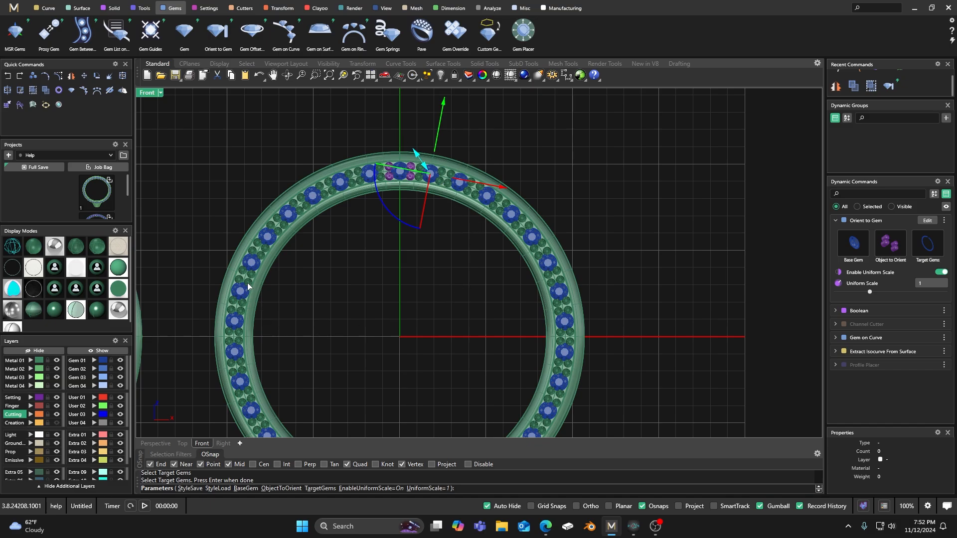
key("Return")
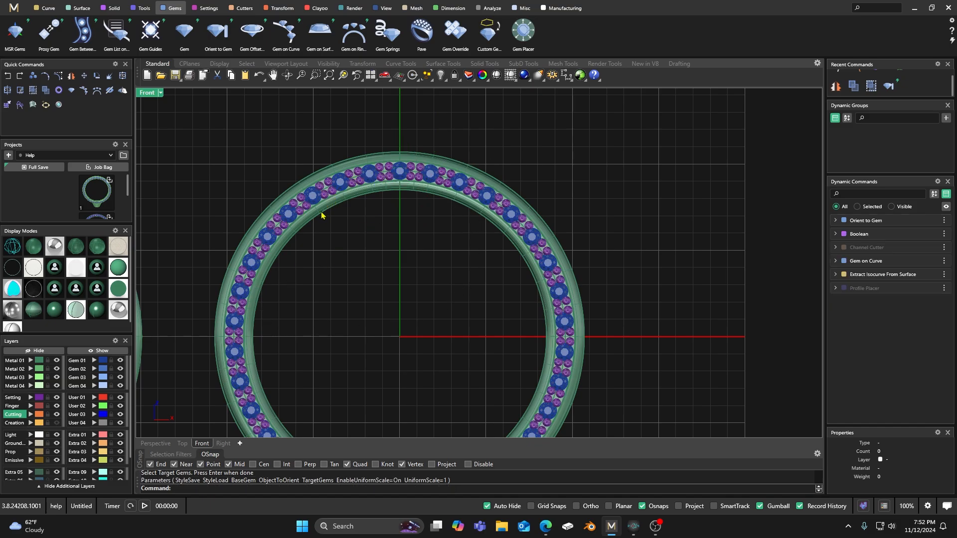
Step: Compare the prong layout with the original ring and examine the prong spacing around the top gems
scroll(346, 258, "down", 3)
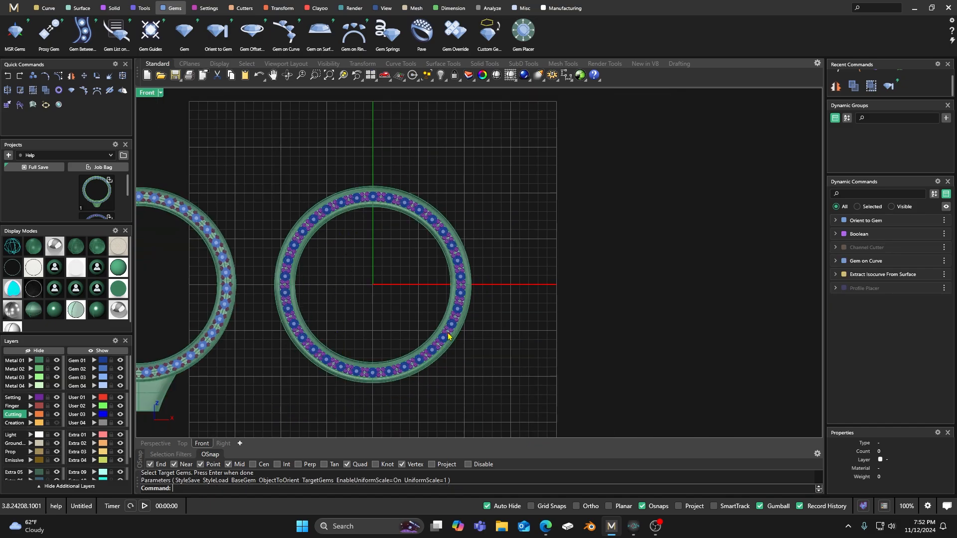
right_click_drag(427, 250, 487, 253)
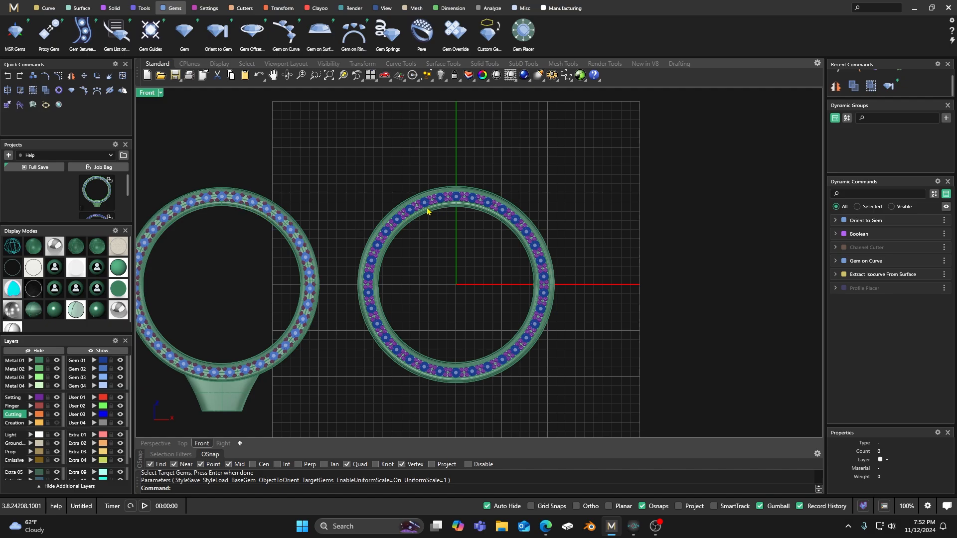
scroll(427, 211, "up", 5)
scroll(391, 210, "down", 6)
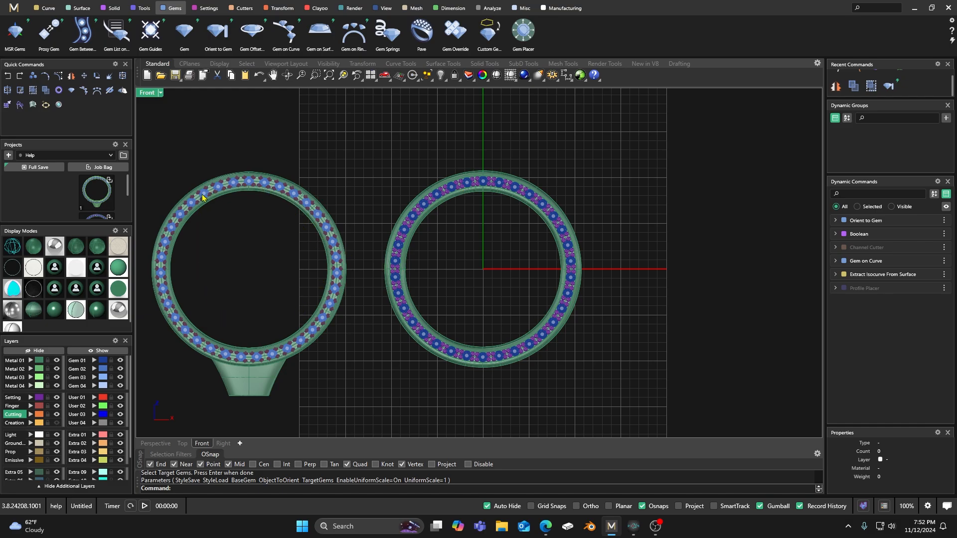
scroll(462, 188, "up", 6)
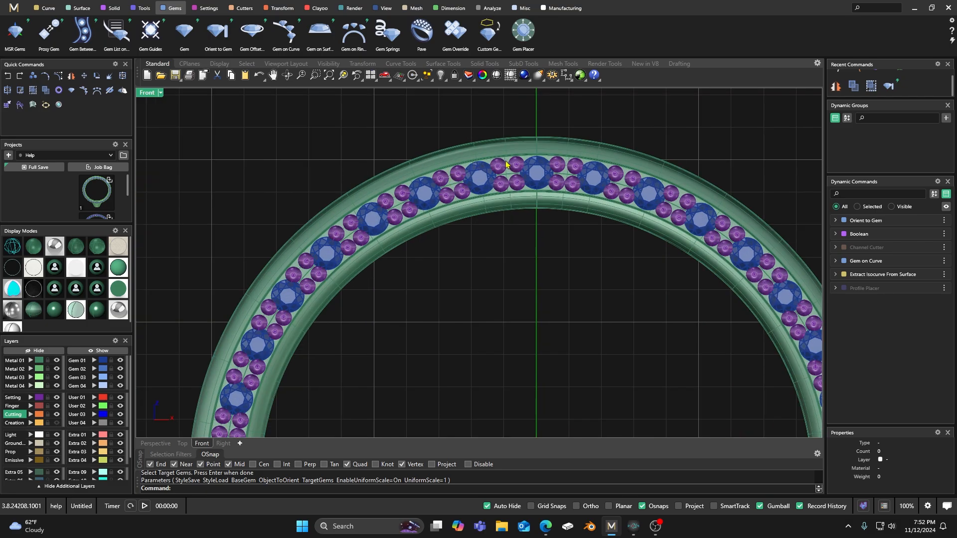
right_click_drag(502, 168, 439, 160)
scroll(488, 158, "up", 6)
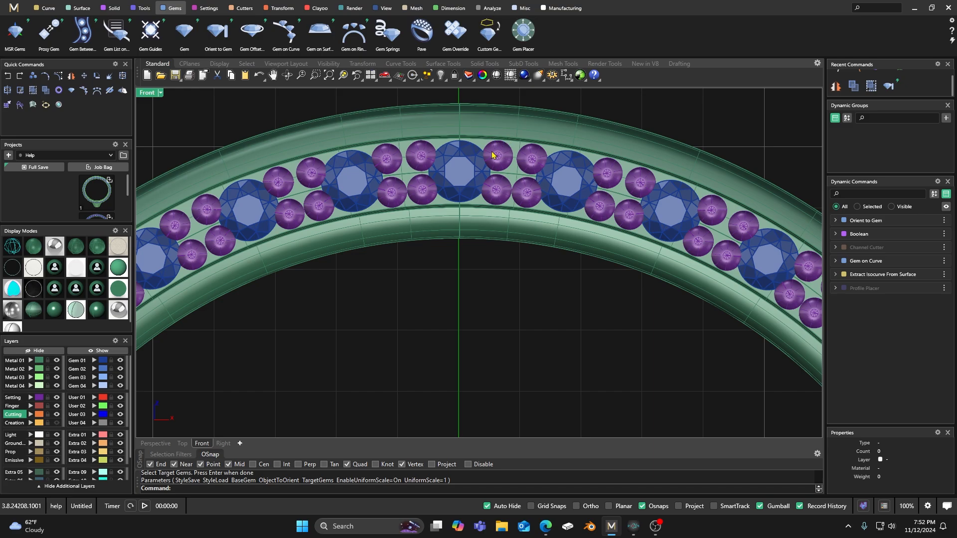
scroll(492, 152, "down", 6)
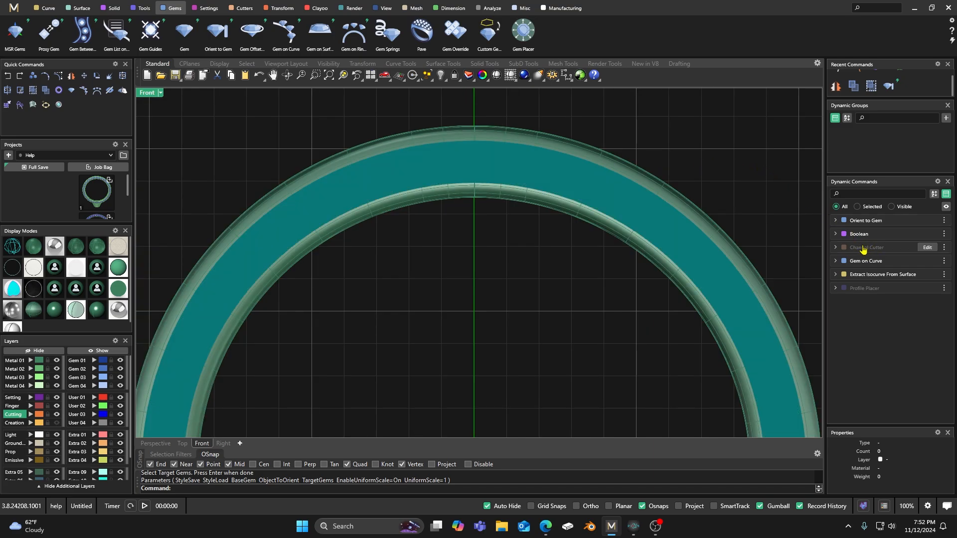
Step: Edit the Channel Cutter so its start width is 1.4, widening the channel beneath the gems and prongs
left_click(927, 247)
scroll(477, 186, "up", 3)
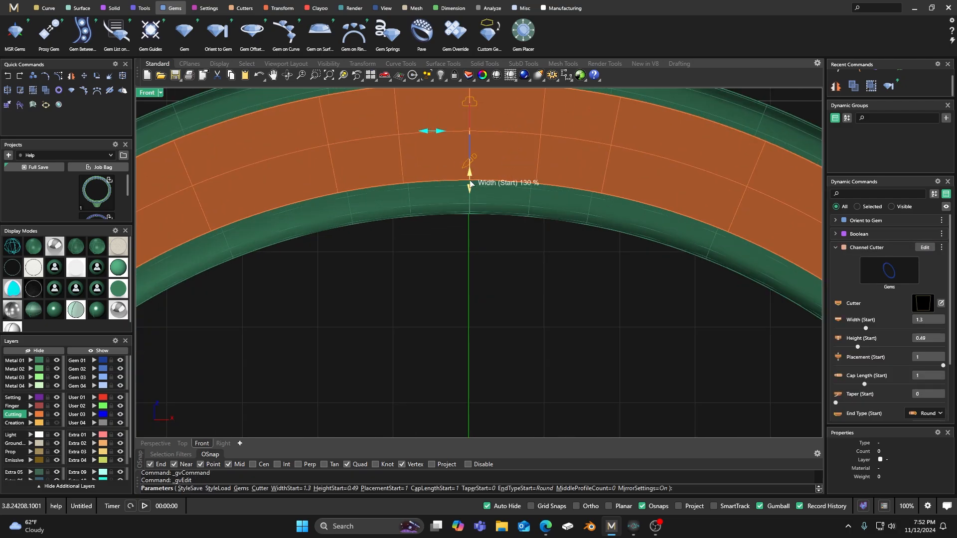
left_click_drag(470, 184, 469, 188)
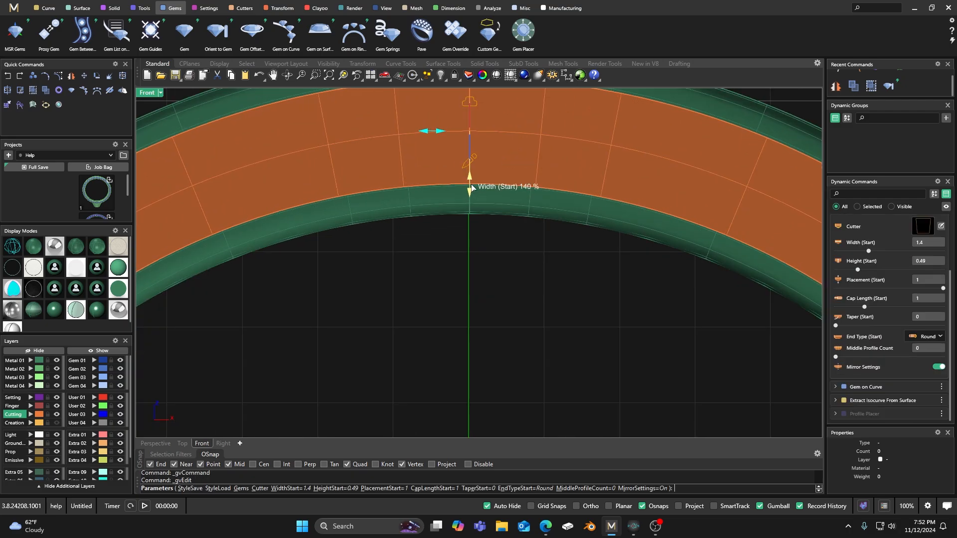
key("Return")
scroll(465, 275, "down", 3)
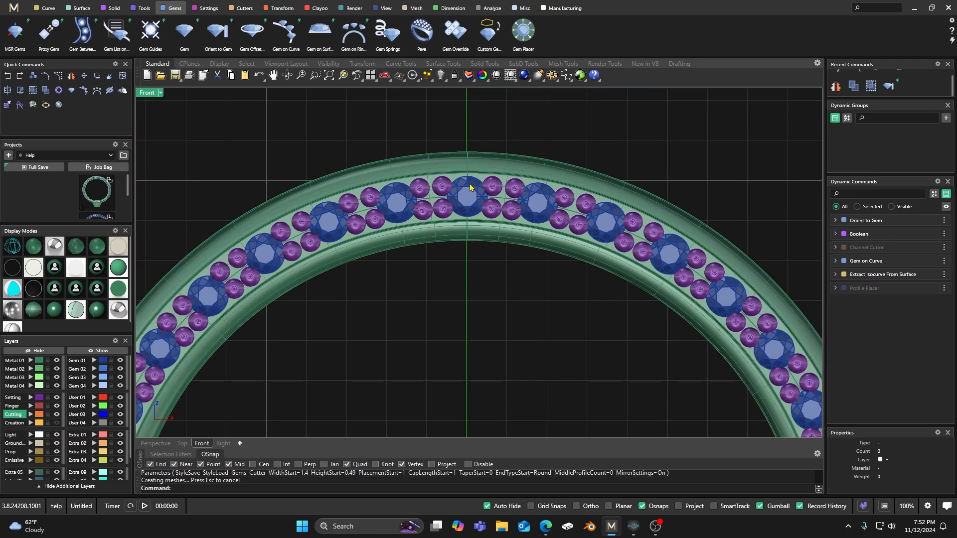
scroll(452, 179, "down", 5)
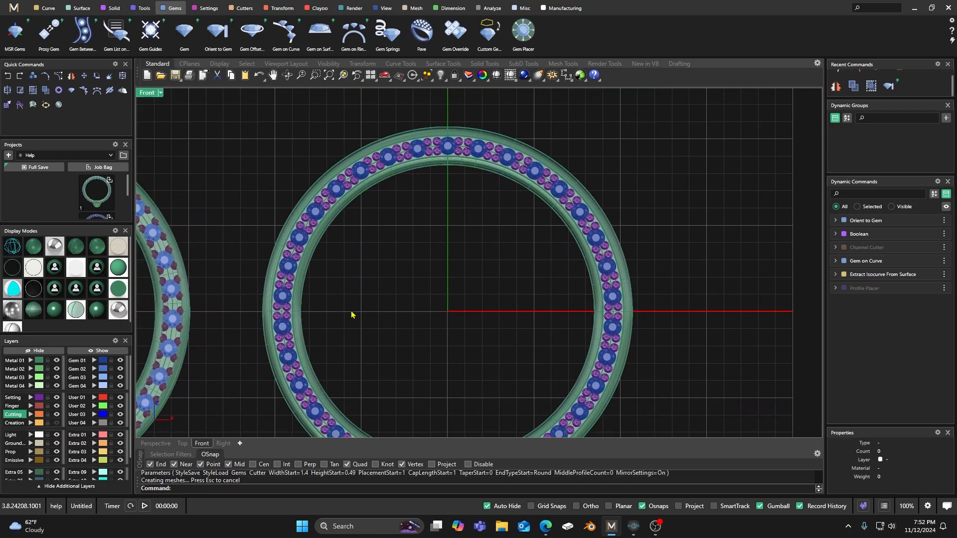
Step: Select all the gems around the band and build Gem Cutters on them
scroll(454, 131, "up", 6)
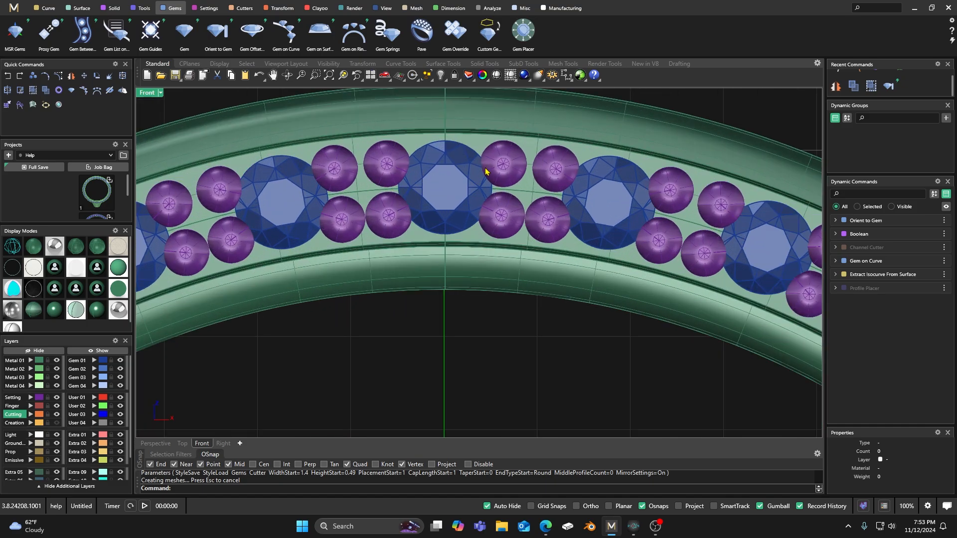
left_click(451, 185)
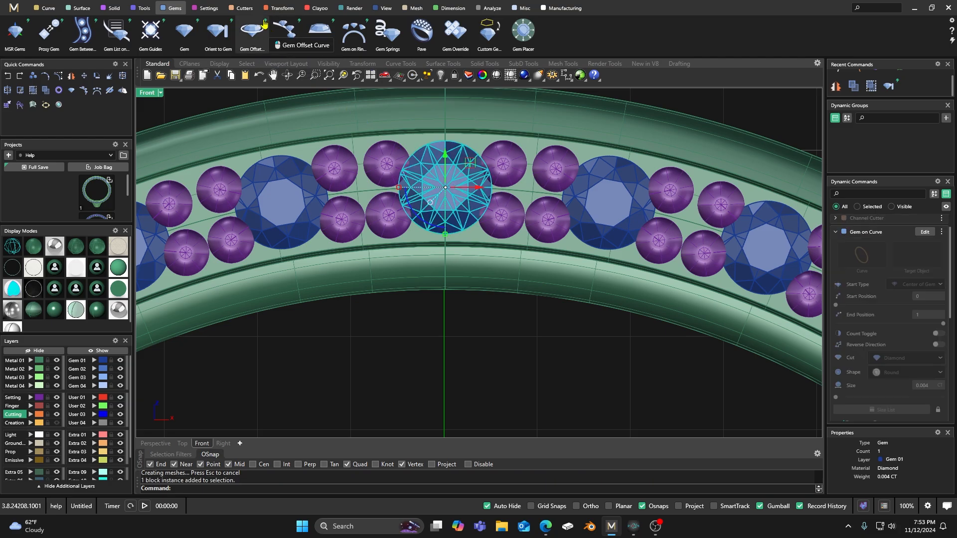
left_click(296, 192, "shift")
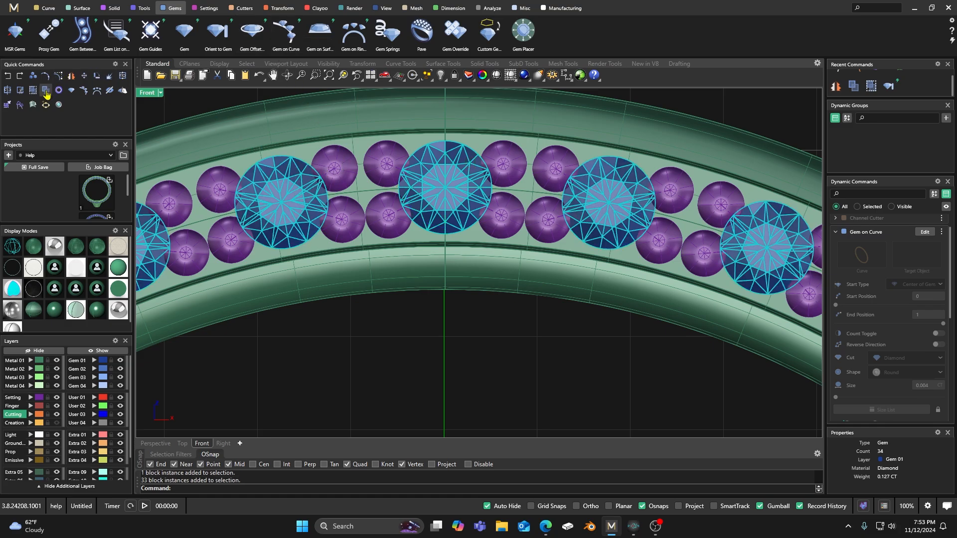
left_click(476, 344)
left_click(447, 203)
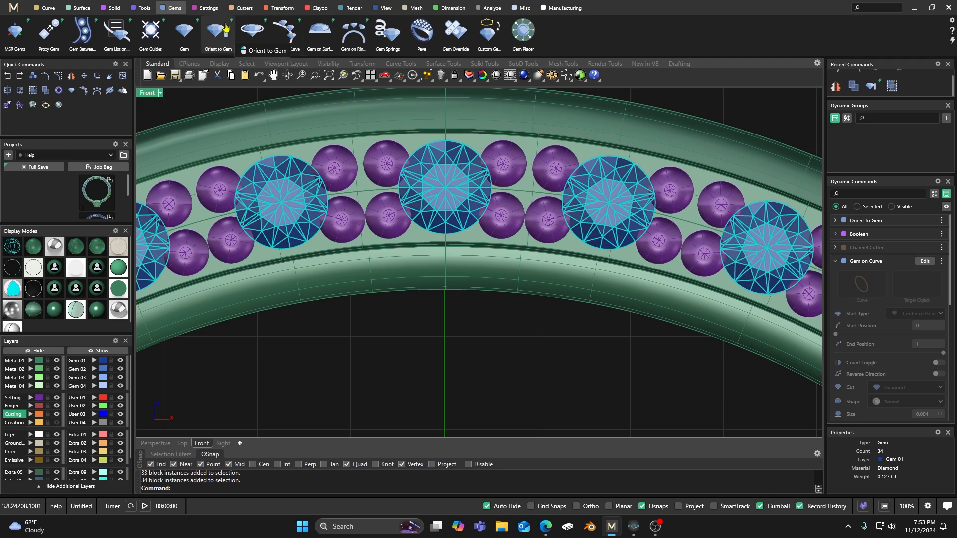
left_click(243, 8)
left_click(159, 37)
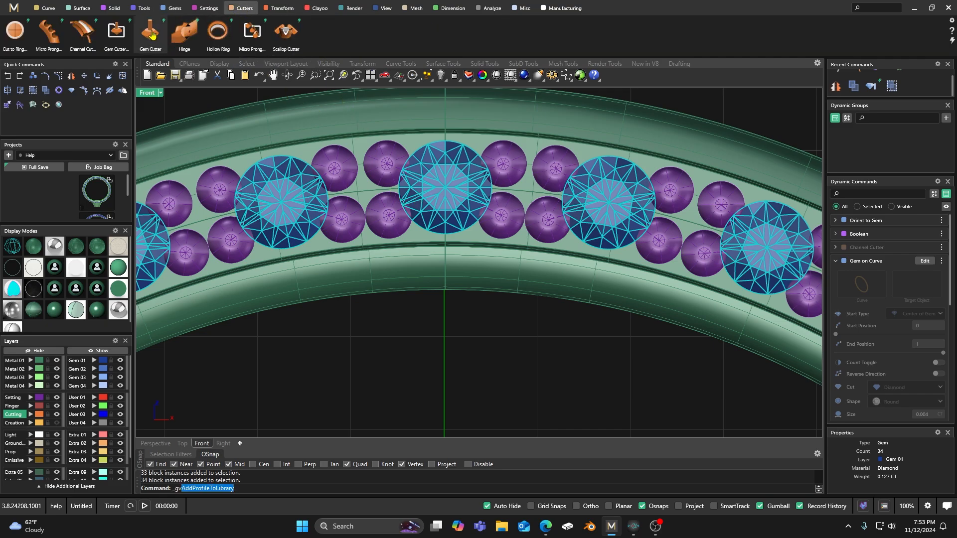
scroll(494, 233, "down", 5)
scroll(493, 234, "down", 3)
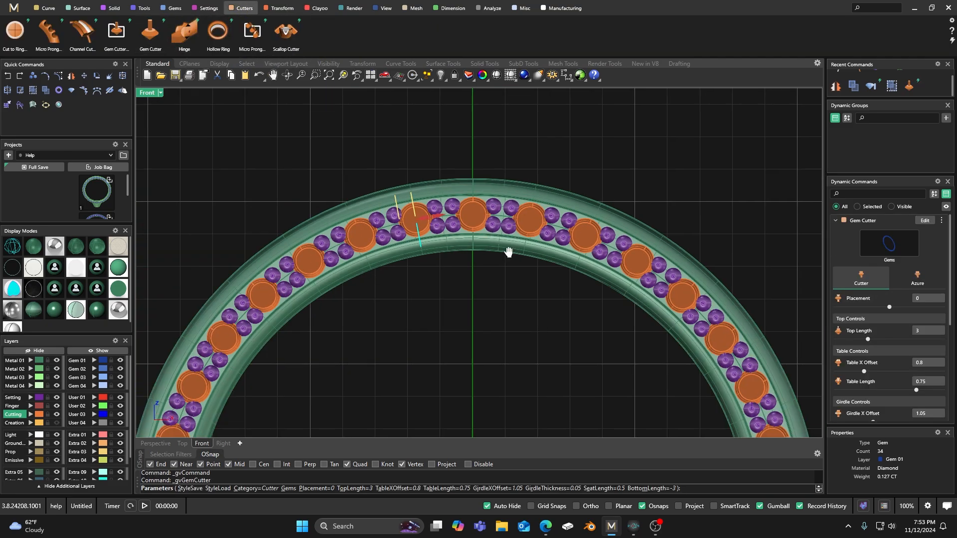
Step: Examine from the side in the perspective view how far the gem cutters extend through the ring band
double_click(152, 96)
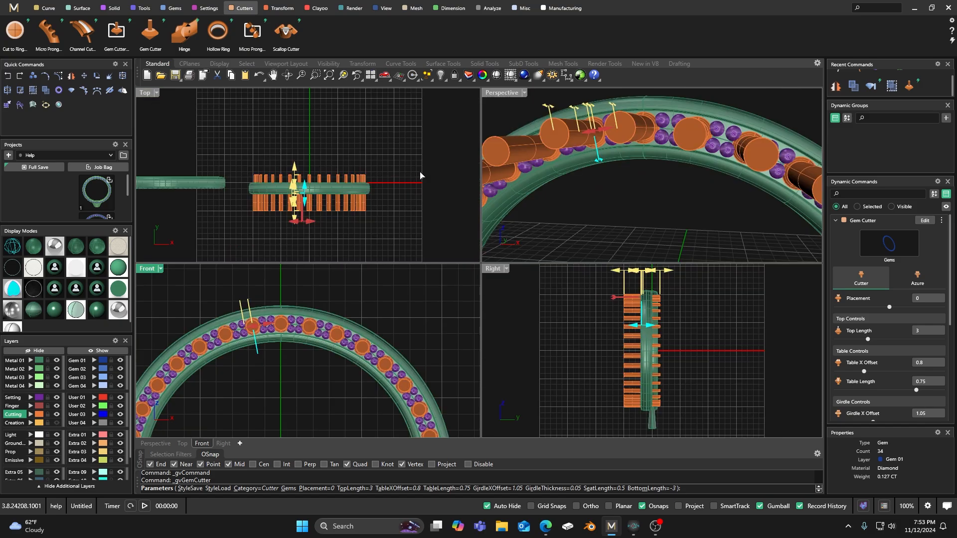
double_click(510, 95)
scroll(457, 221, "down", 5)
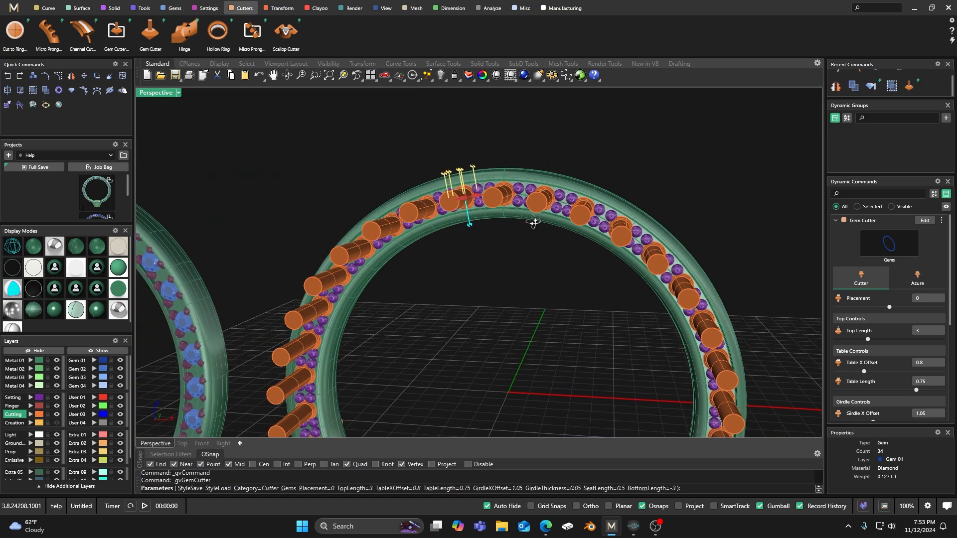
right_click_drag(457, 221, 429, 251)
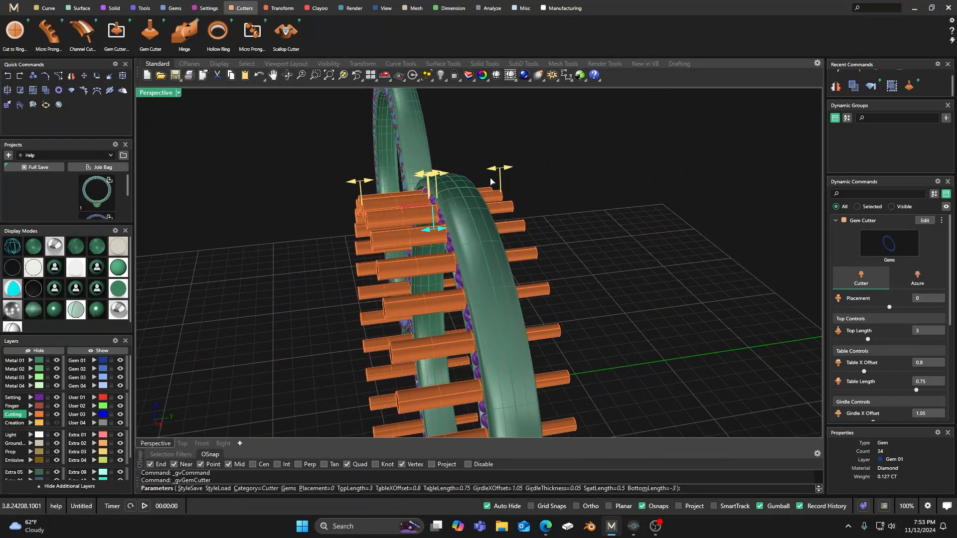
right_click_drag(492, 179, 496, 206)
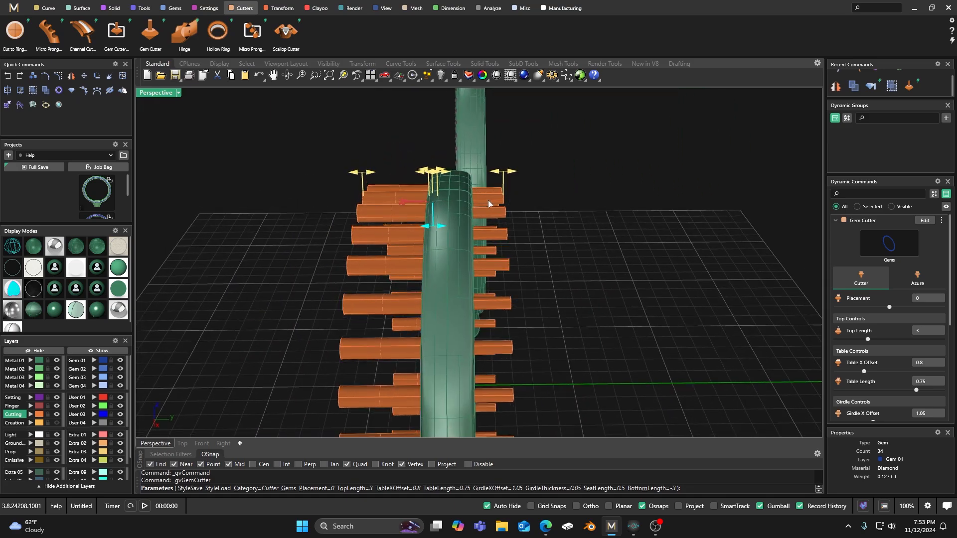
right_click_drag(510, 220, 439, 213)
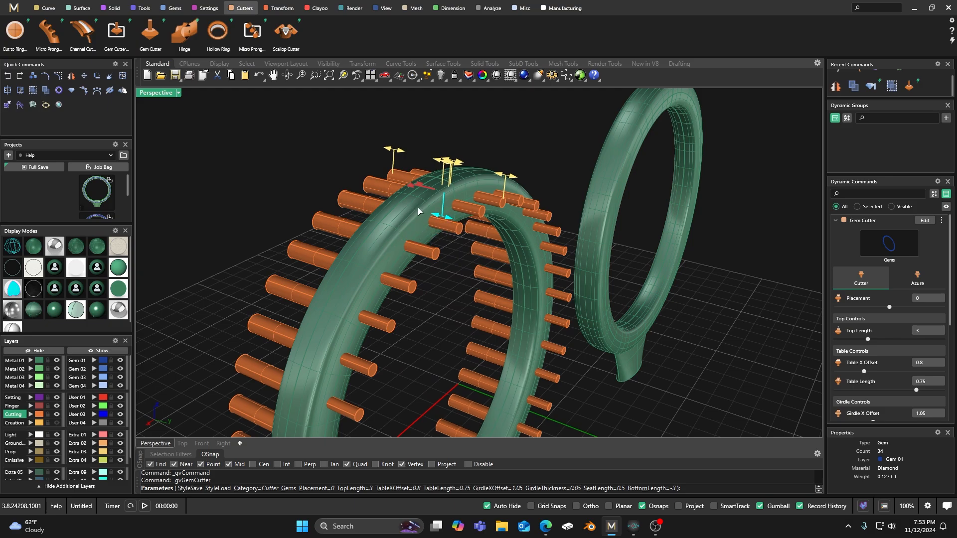
right_click_drag(414, 217, 468, 233)
scroll(468, 233, "up", 3)
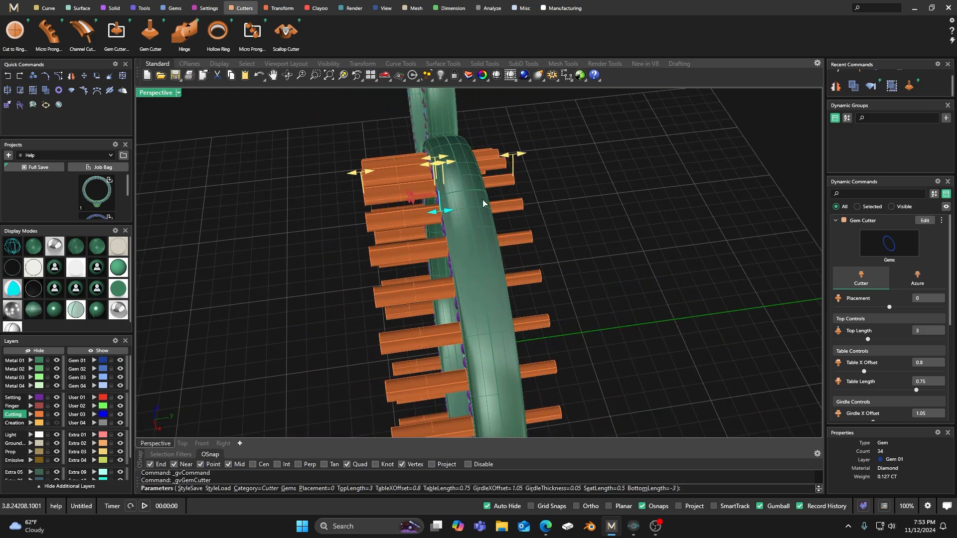
right_click_drag(477, 222, 456, 229)
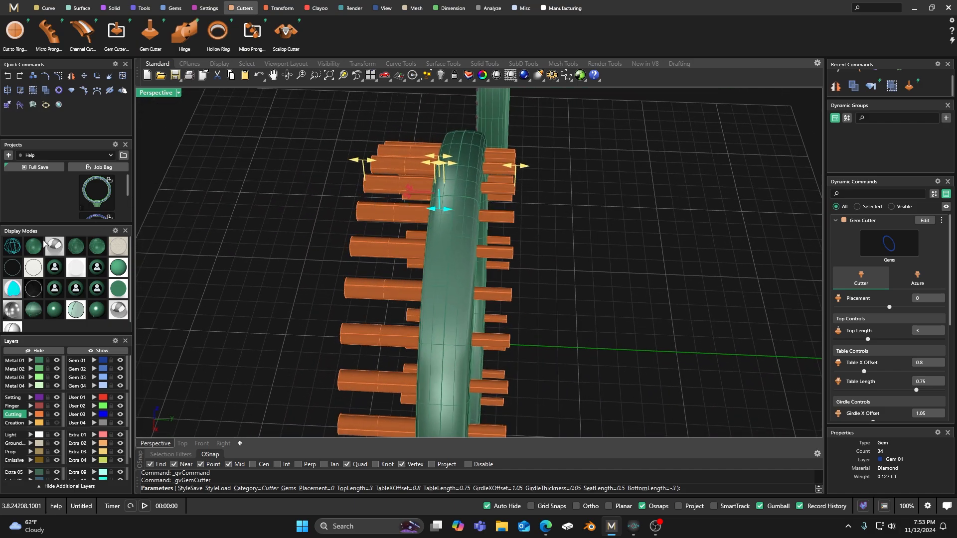
Step: Switch the display to wireframe and shorten the gem cutters' bottom length to -0.24
left_click(18, 249)
right_click_drag(494, 178, 490, 205)
left_click_drag(574, 209, 388, 234)
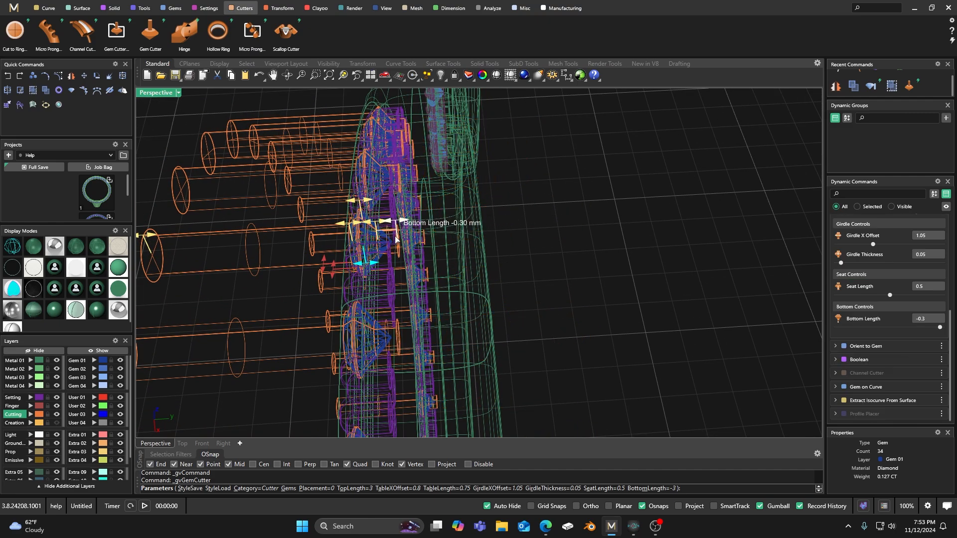
right_click_drag(390, 247, 399, 256)
scroll(404, 258, "up", 3)
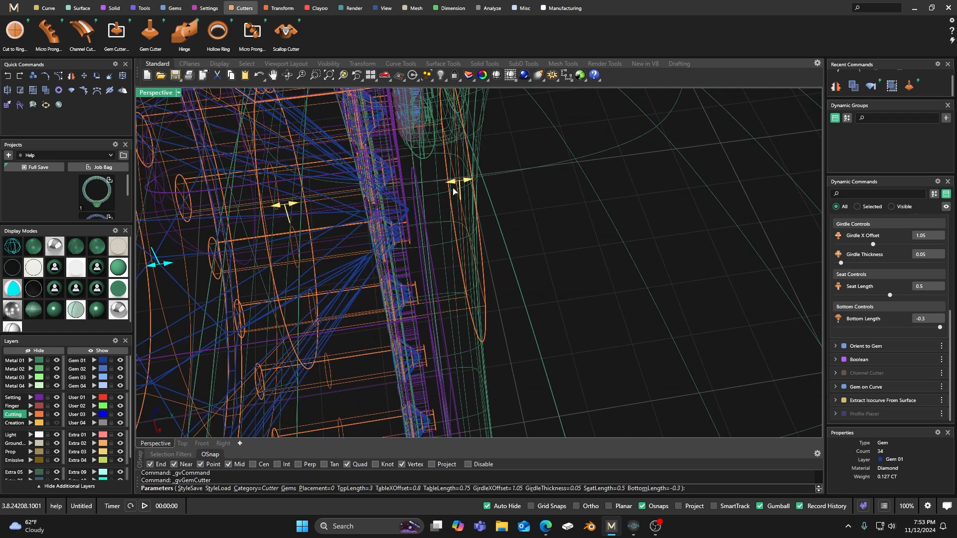
left_click_drag(454, 191, 425, 193)
scroll(449, 190, "down", 3)
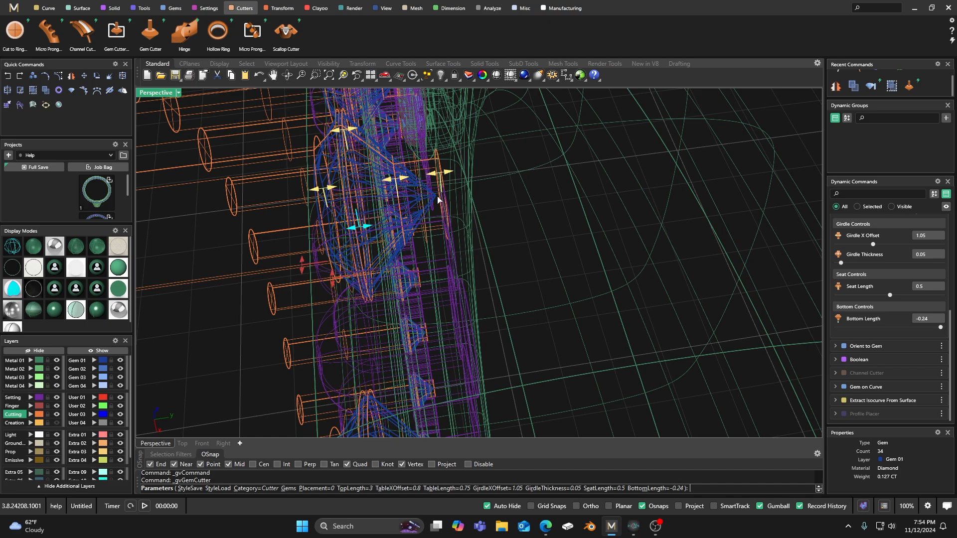
scroll(435, 201, "down", 5)
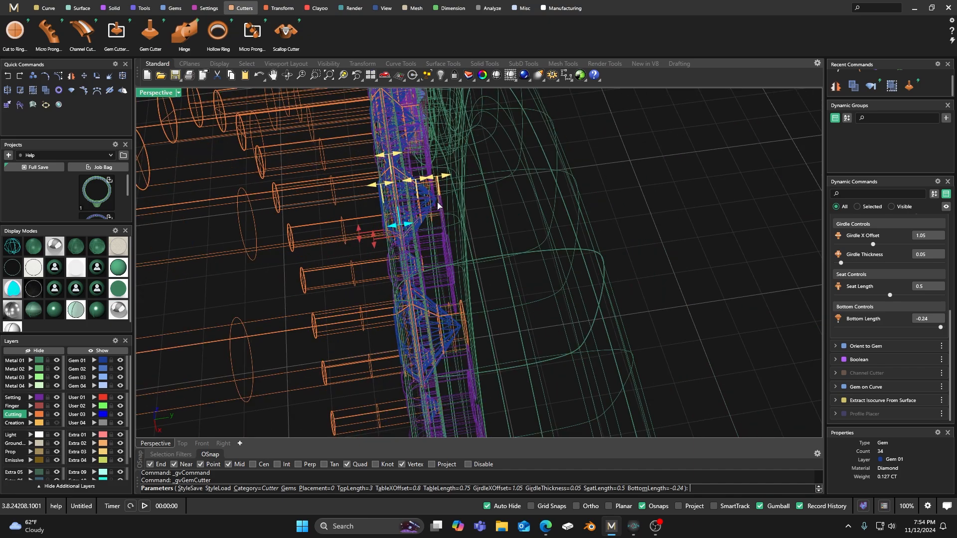
Step: Extend the gem cutters' bottom length to -0.32, just past the gem tips
right_click_drag(435, 202, 456, 175)
scroll(456, 176, "up", 8)
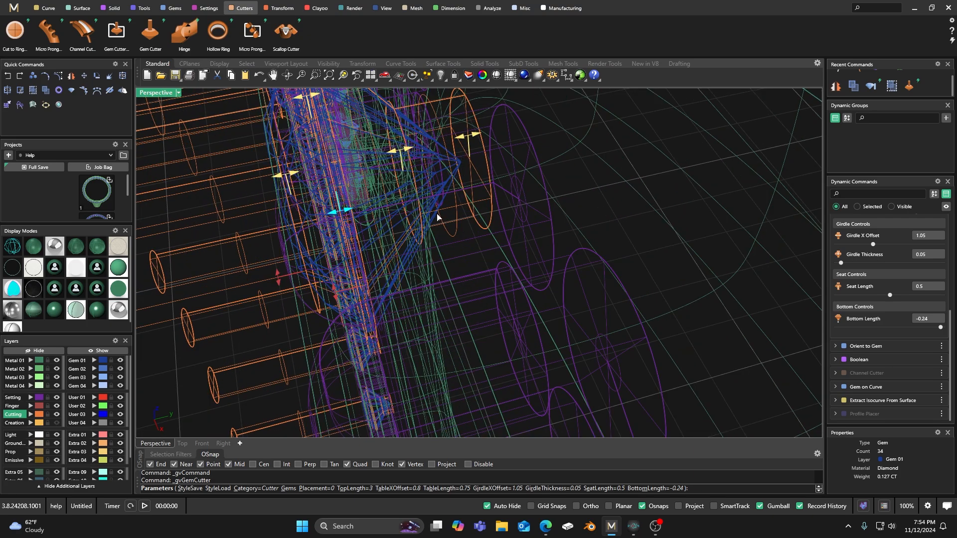
right_click_drag(436, 217, 424, 216)
scroll(414, 164, "down", 3)
right_click_drag(414, 165, 419, 174)
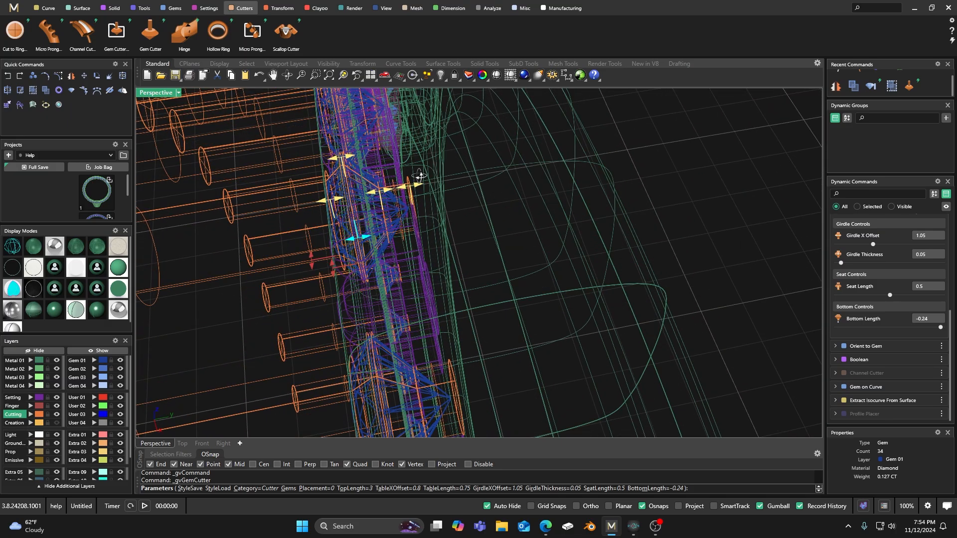
left_click_drag(411, 188, 427, 186)
scroll(428, 185, "up", 2)
right_click_drag(428, 186, 421, 212)
scroll(448, 213, "down", 5)
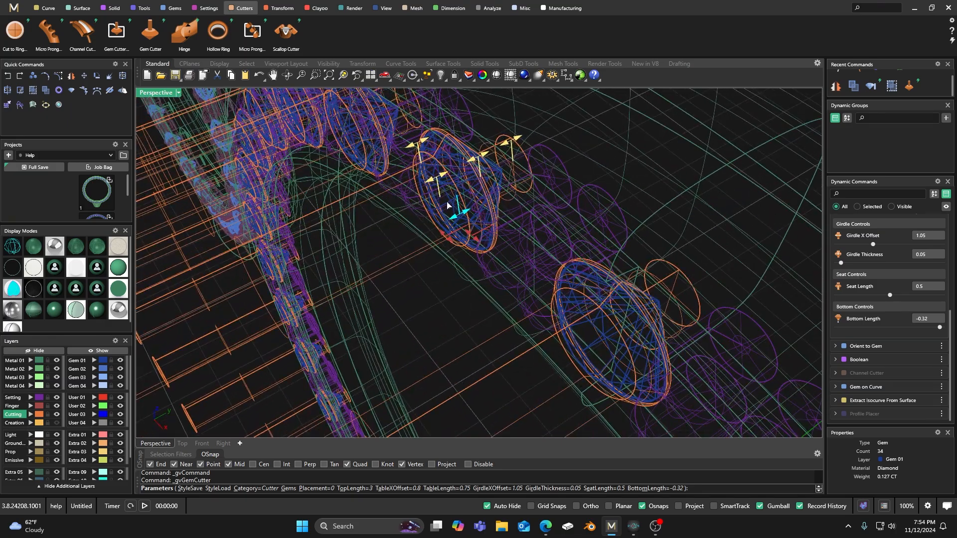
Step: Enlarge the gem cutters' girdle X offset to 1.12
scroll(504, 212, "up", 5)
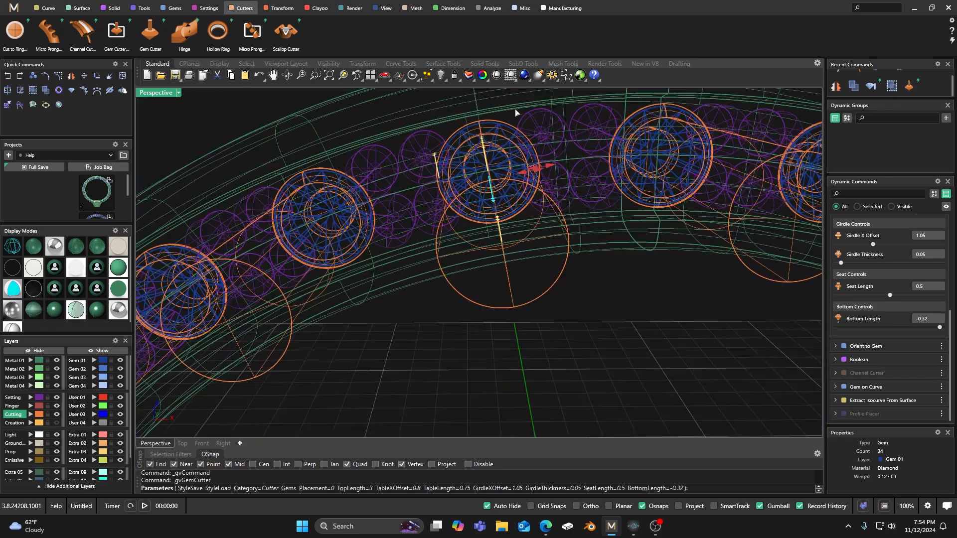
right_click_drag(509, 218, 503, 201)
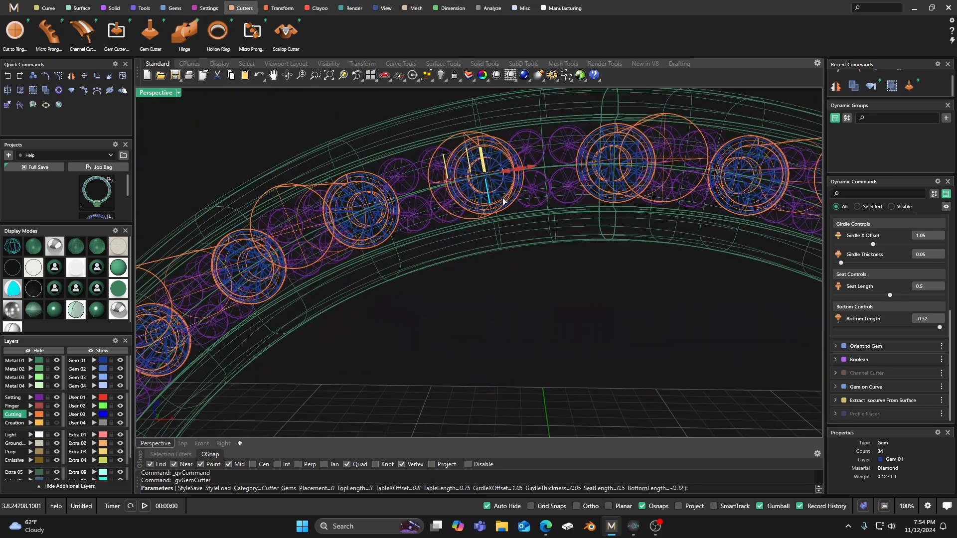
scroll(503, 159, "up", 2)
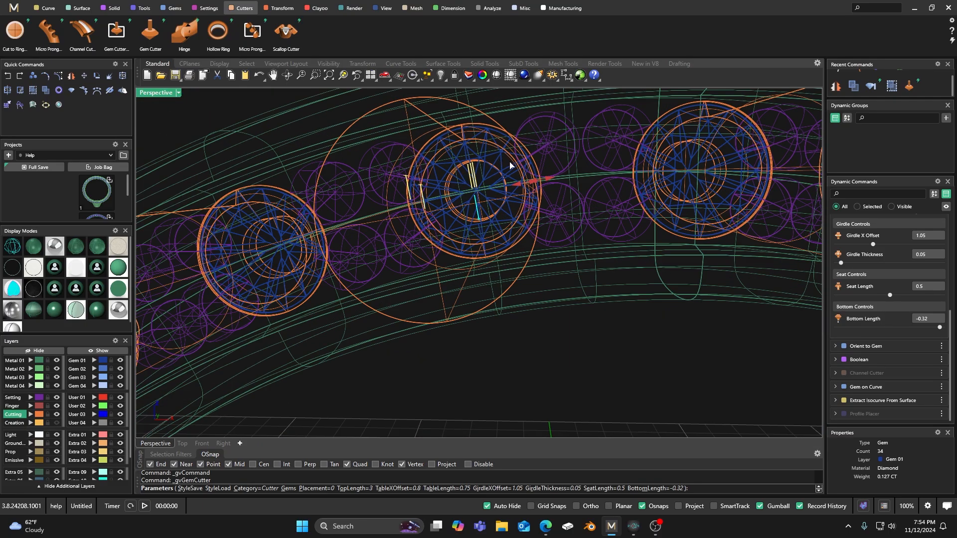
mouse_move(544, 181)
left_click_drag(546, 182, 547, 183)
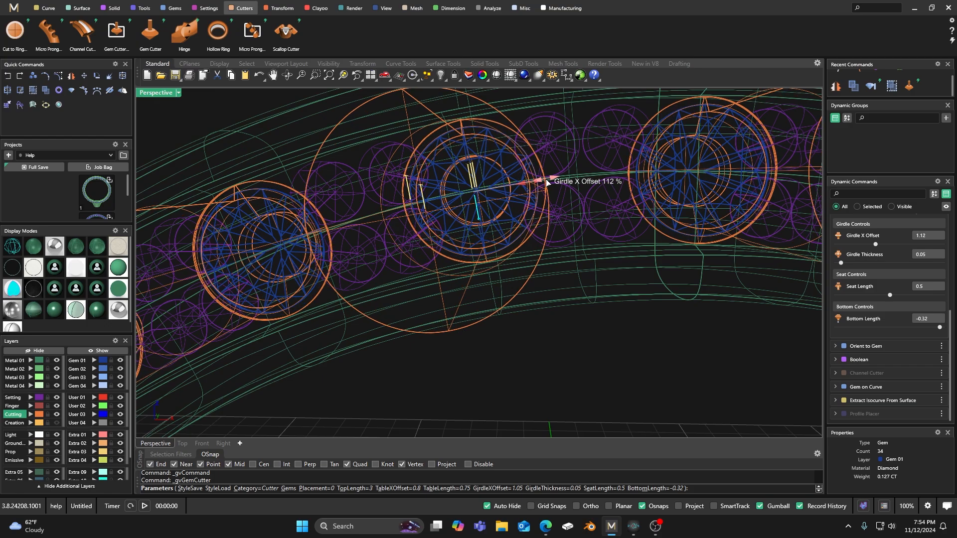
Step: Reduce the gem cutters' girdle X offset to 1.06 so they fit closely around the gems
scroll(558, 184, "down", 5)
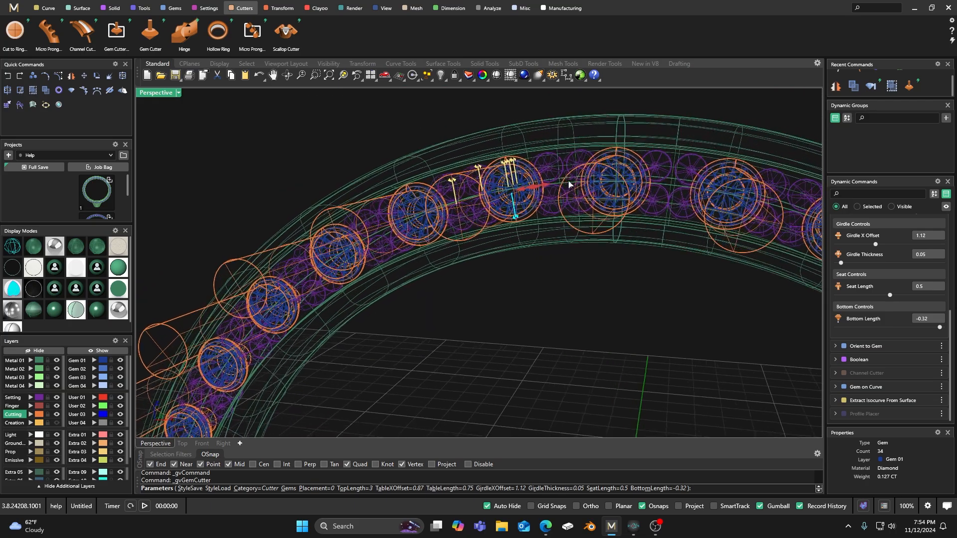
scroll(570, 184, "up", 5)
mouse_move(553, 174)
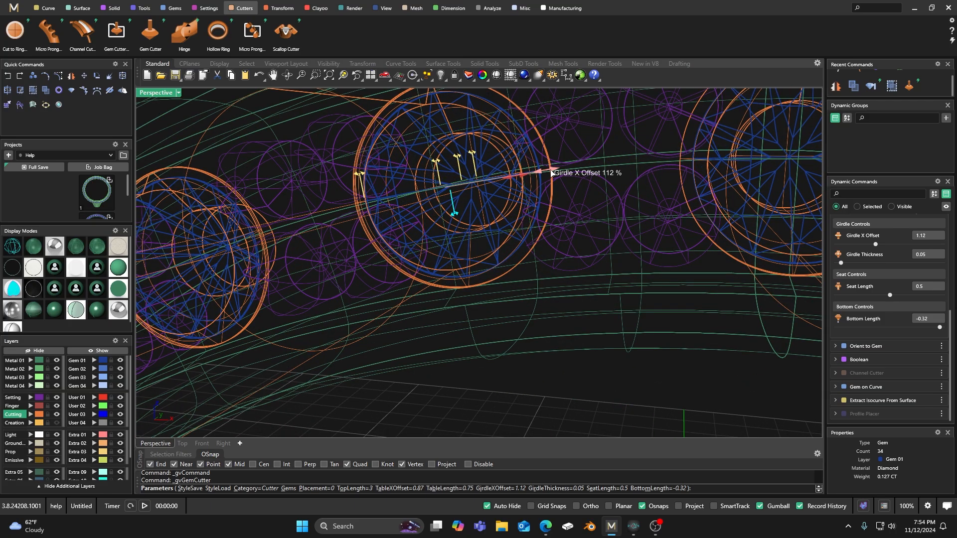
right_click_drag(548, 172, 534, 196)
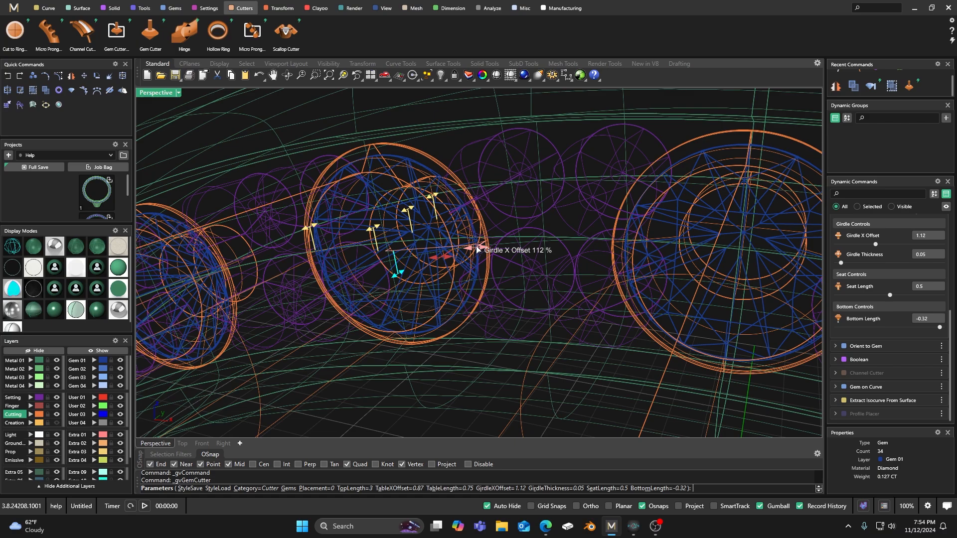
left_click_drag(479, 251, 471, 248)
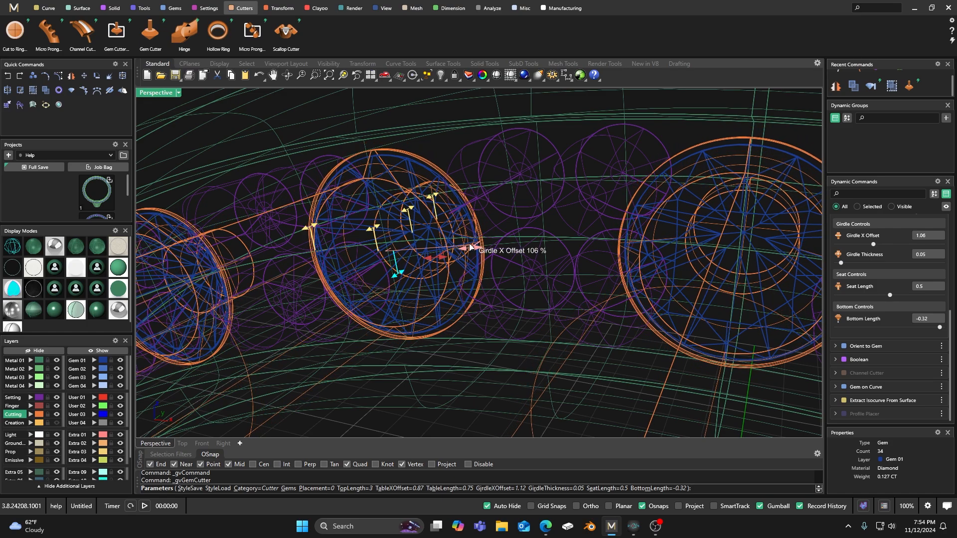
Step: Examine the fit of the gem cutters around the gems and prongs along the band
right_click_drag(454, 282, 463, 269)
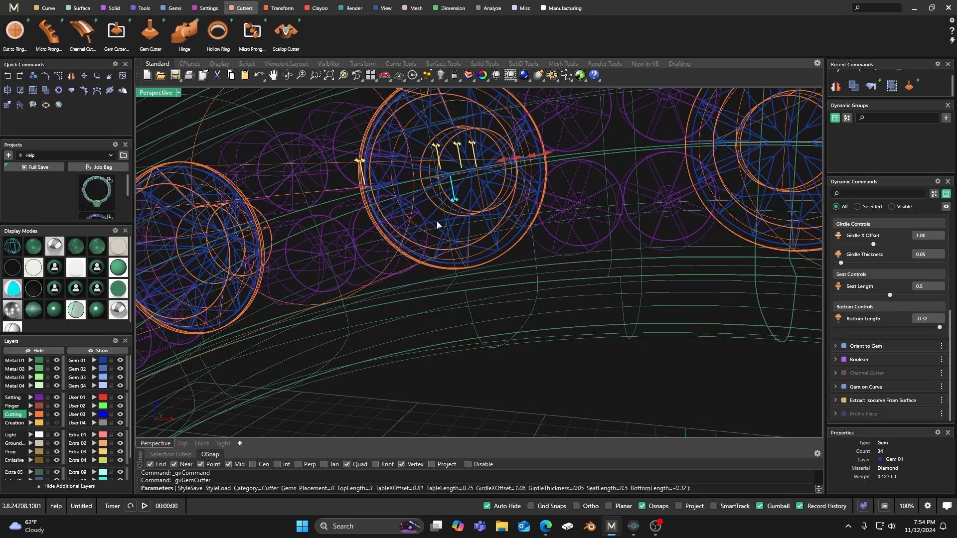
scroll(438, 225, "down", 5)
right_click_drag(438, 224, 448, 233)
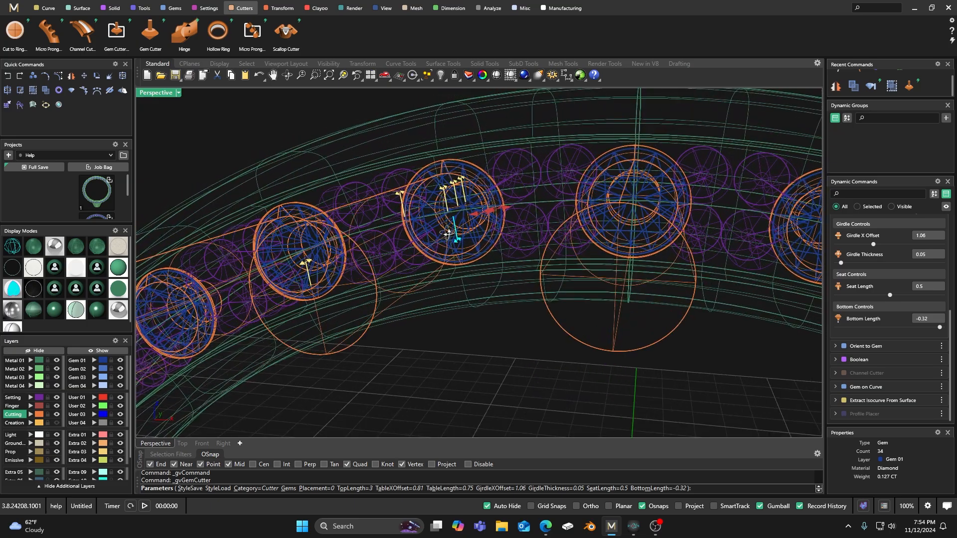
scroll(417, 207, "up", 5)
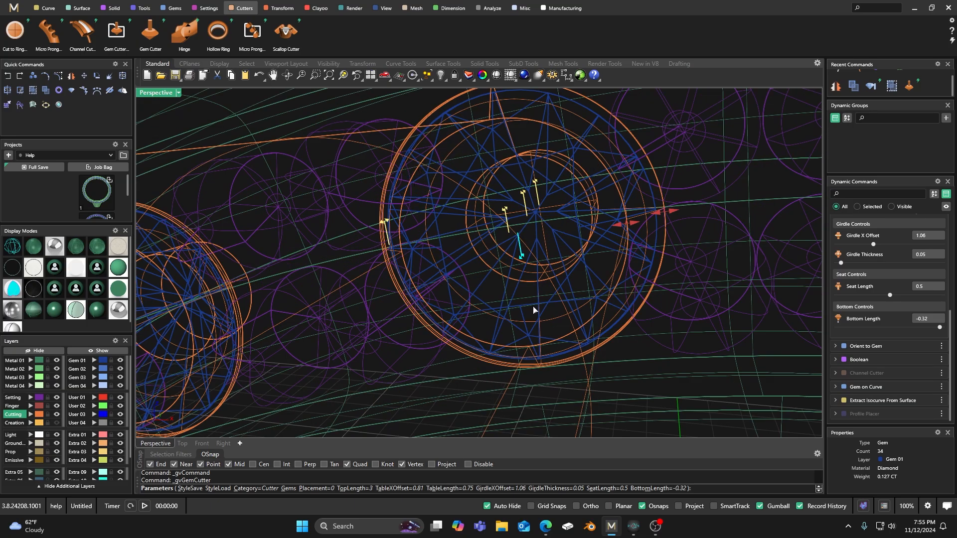
scroll(511, 303, "down", 5)
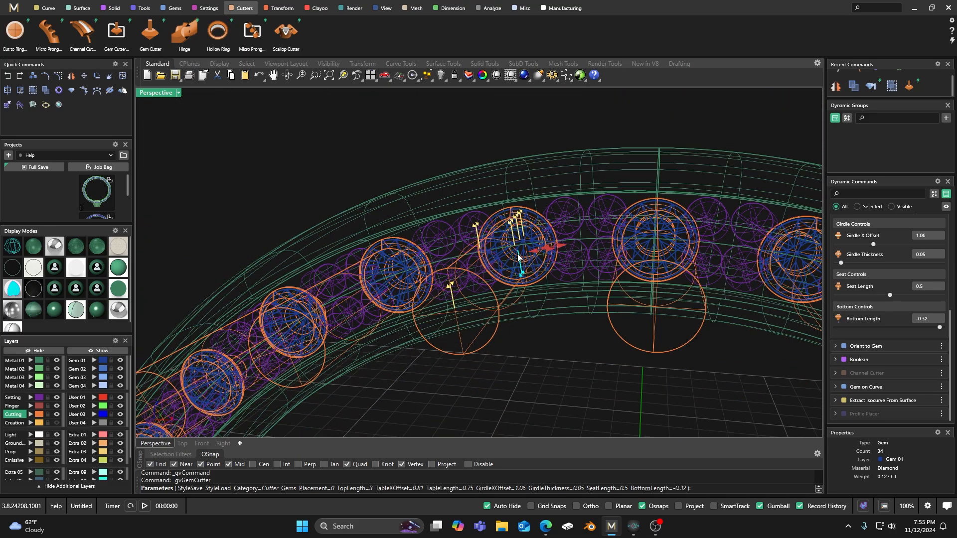
right_click_drag(511, 302, 510, 238)
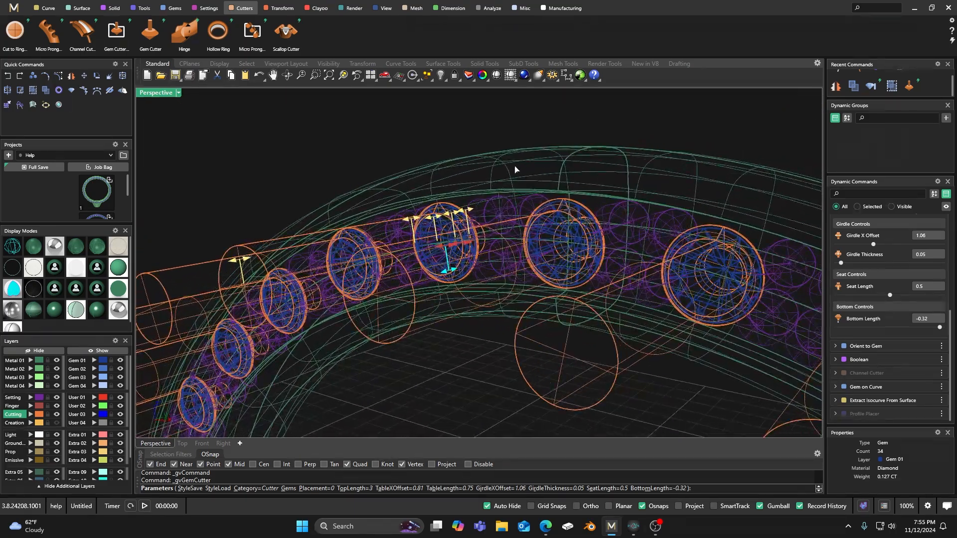
scroll(523, 164, "down", 3)
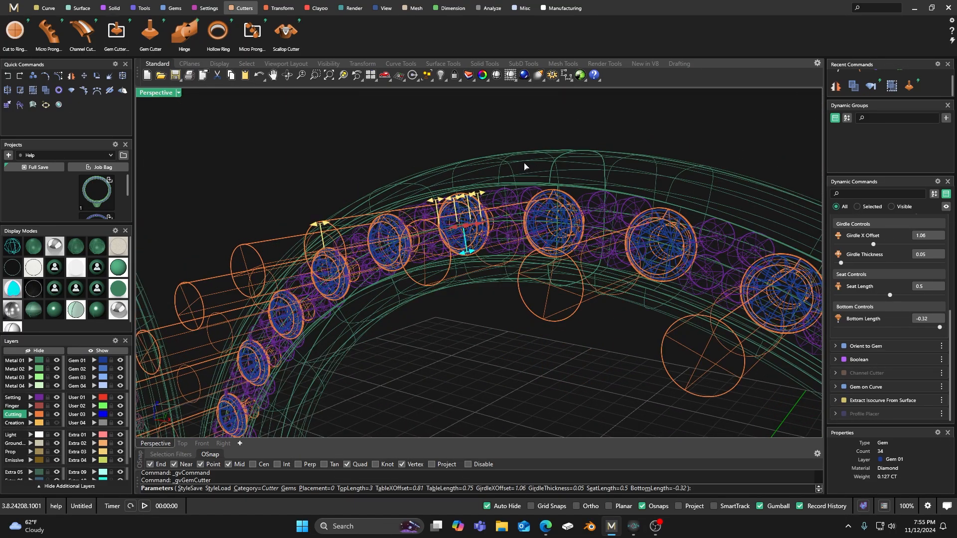
right_click_drag(524, 164, 510, 172)
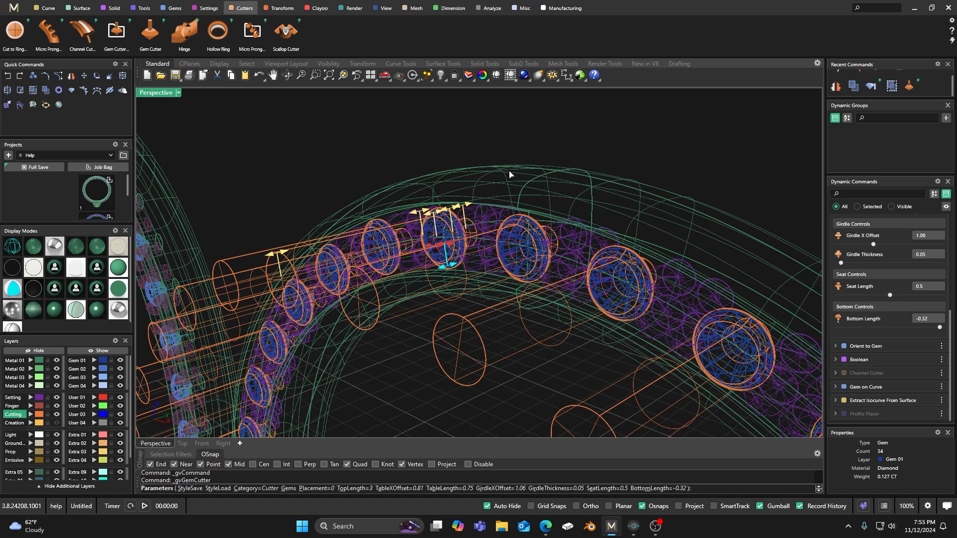
Step: Check the gem cutters' fit along the band, accept their settings, and switch the viewport to a shaded display
scroll(510, 174, "down", 2)
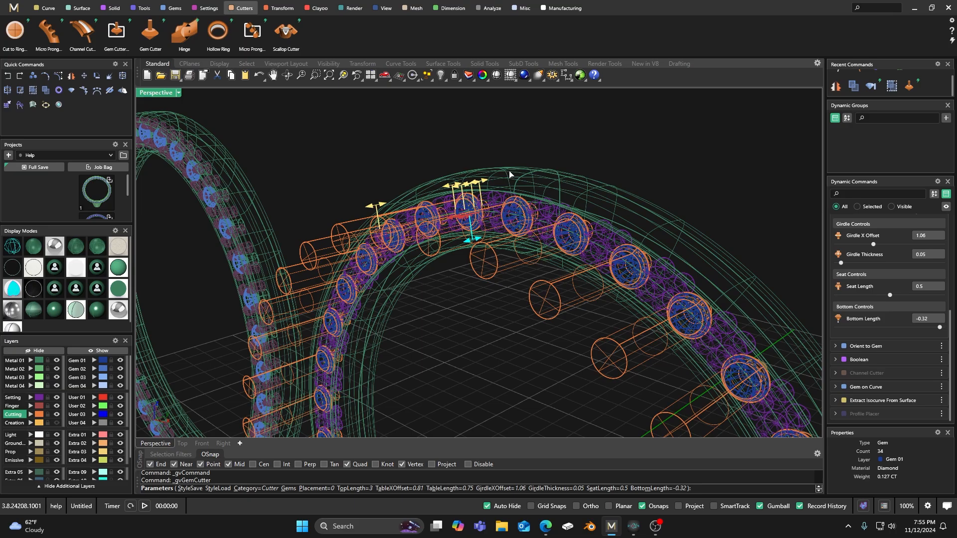
right_click_drag(388, 243, 427, 272)
scroll(514, 241, "up", 5)
scroll(514, 241, "down", 2)
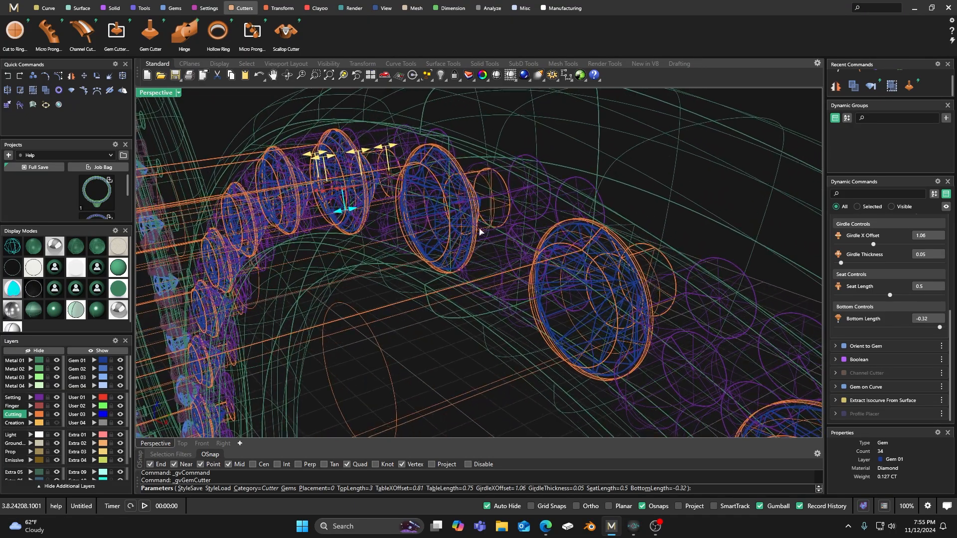
right_click(572, 131)
scroll(426, 165, "down", 5)
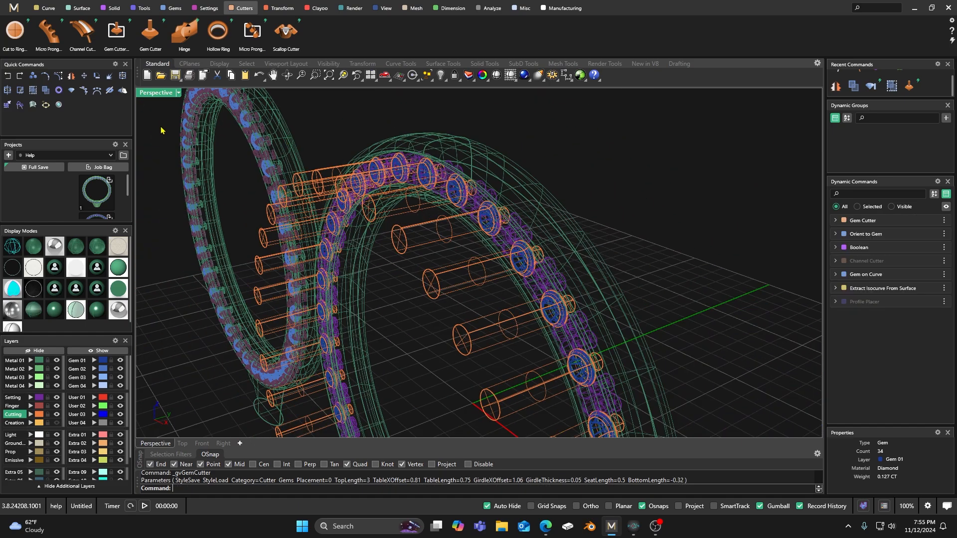
left_click(33, 246)
left_click(112, 11)
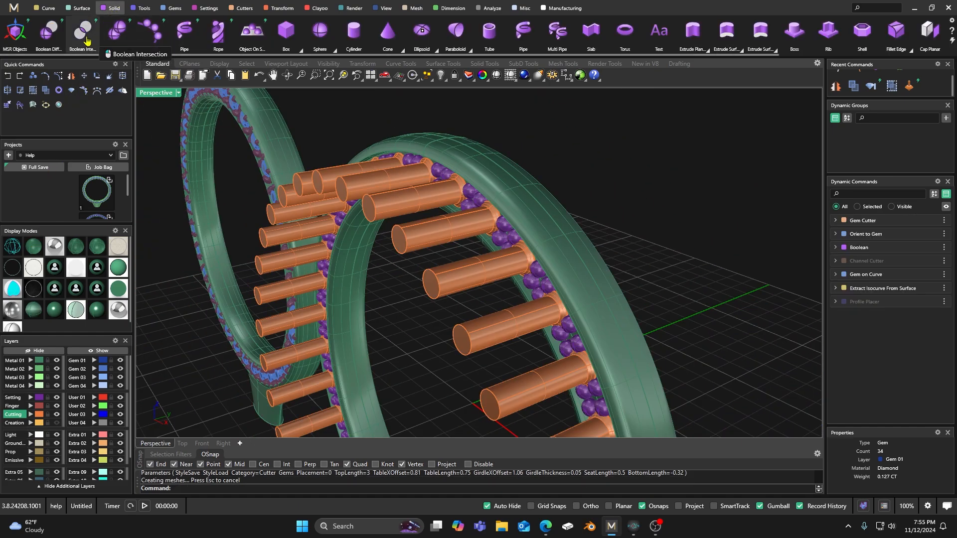
left_click(49, 34)
left_click(488, 172)
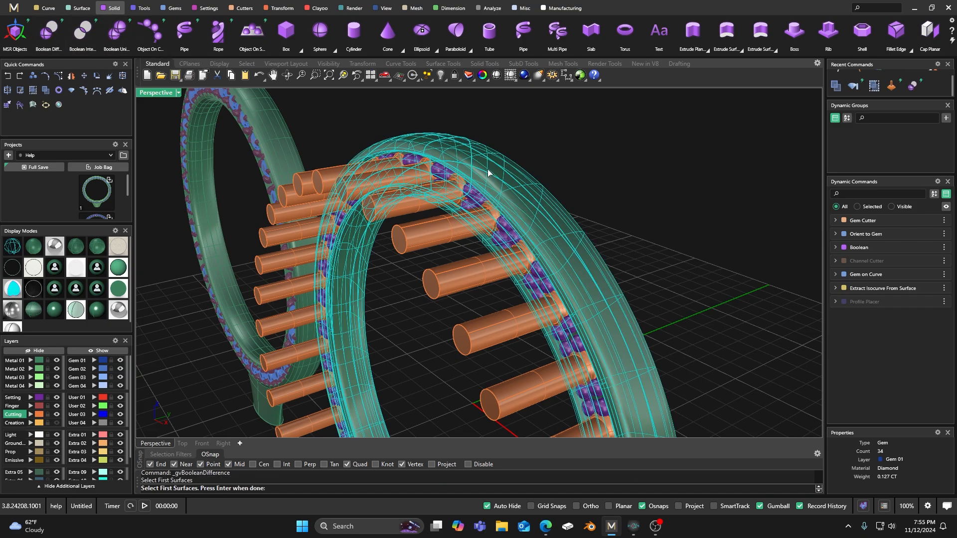
left_click(438, 173)
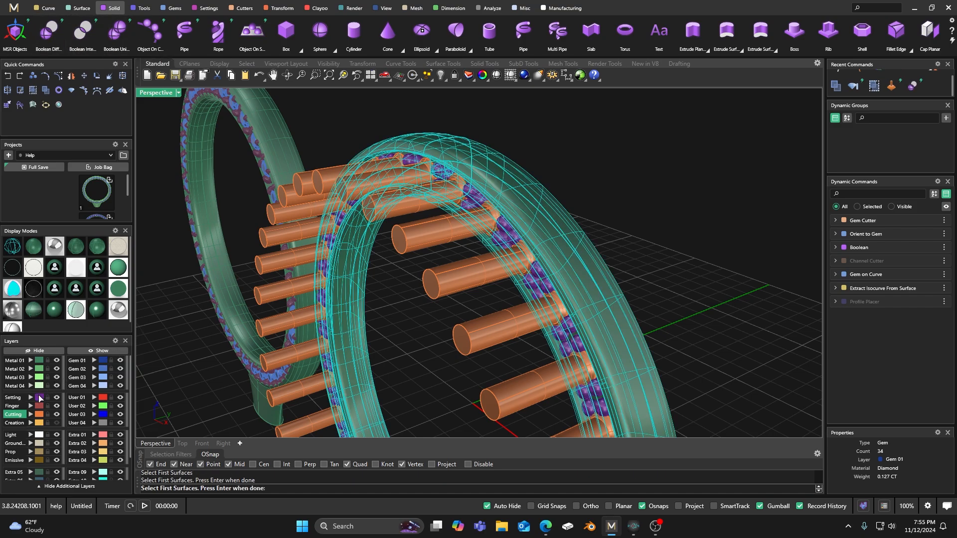
left_click(40, 398)
scroll(439, 178, "up", 4)
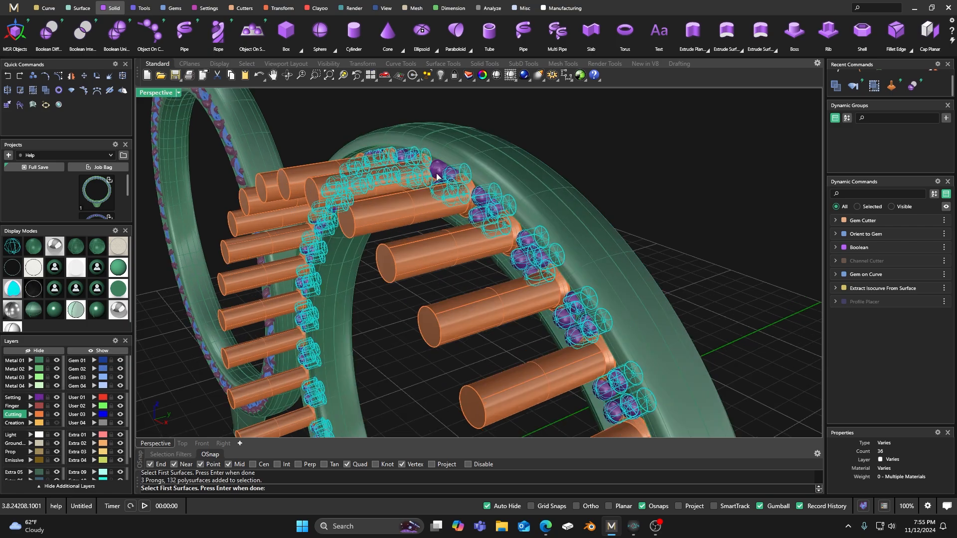
left_click(439, 173)
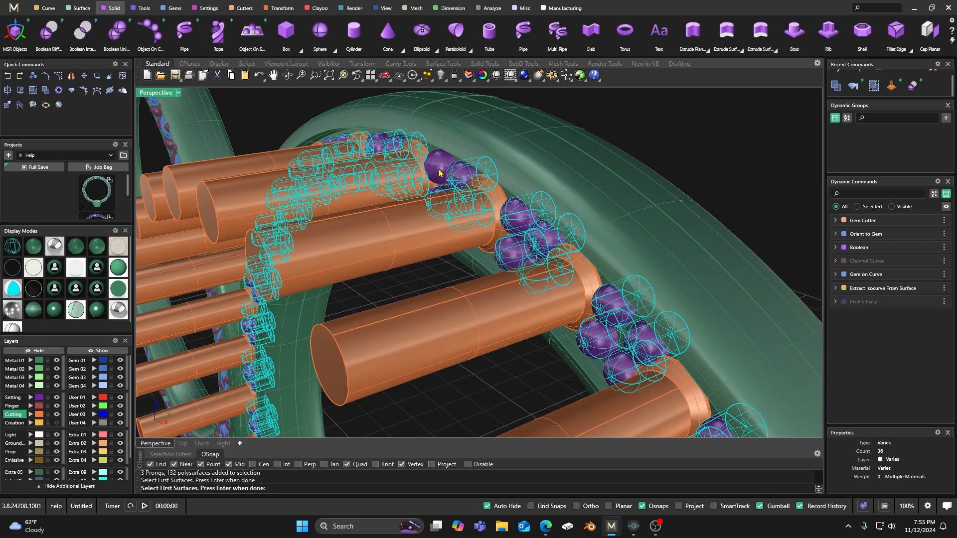
right_click_drag(459, 172, 526, 183)
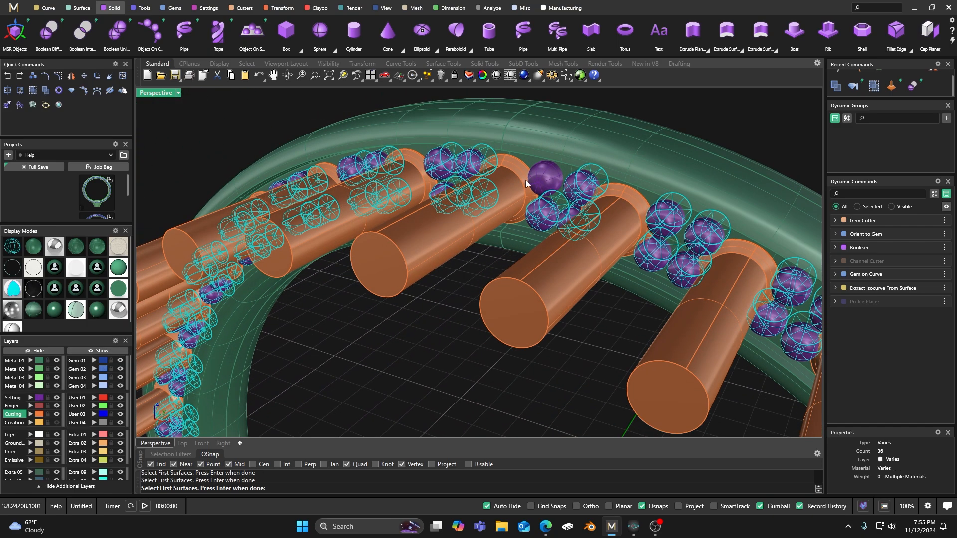
right_click(397, 263)
right_click_drag(398, 297, 415, 294)
Step: Select two neighbouring prongs between the gem cutters one by one to check whether the prongs are grouped
left_click(598, 164, "shift")
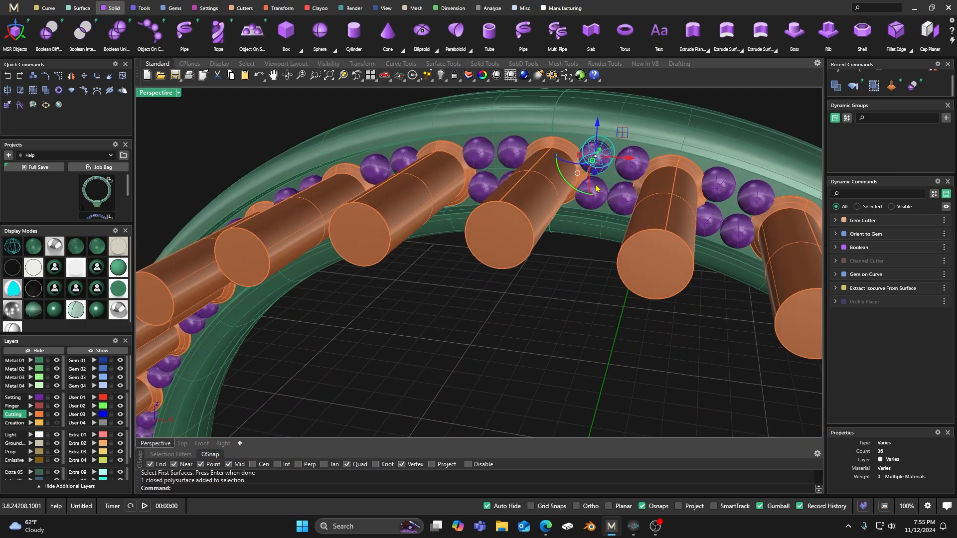
left_click(601, 194, "shift")
right_click_drag(520, 215, 421, 216)
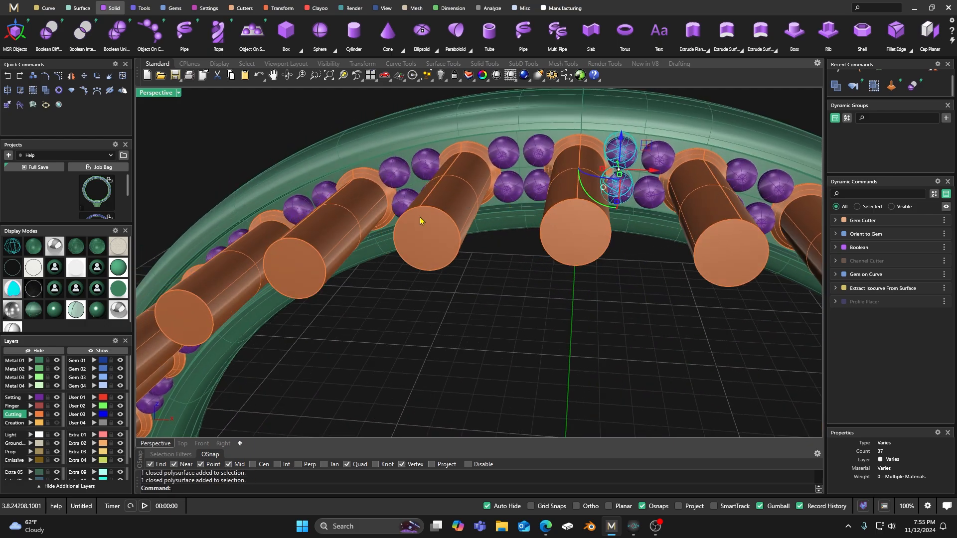
left_click(382, 323)
Step: Ungroup all the prongs on the Setting layer and test the result by selecting a single prong
left_click(39, 399)
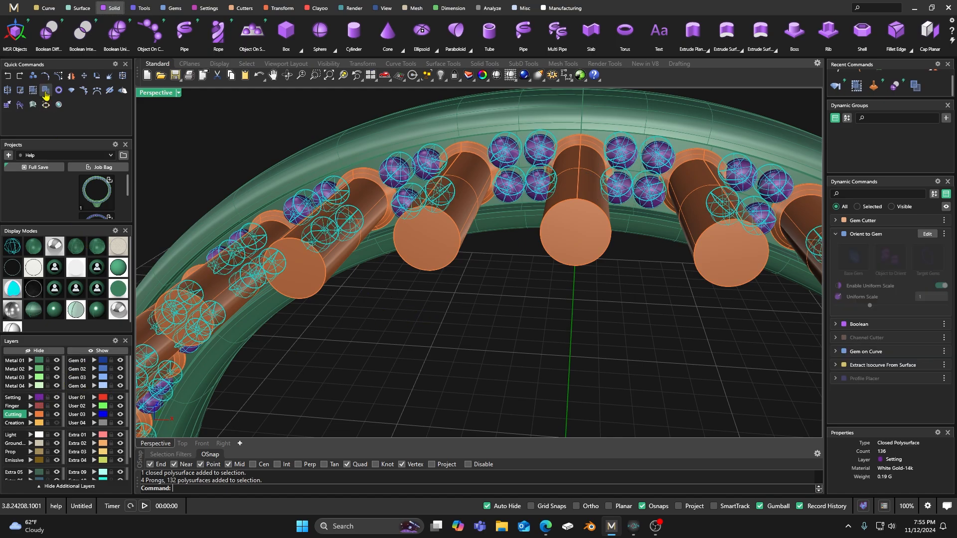
left_click(220, 135)
left_click(397, 172)
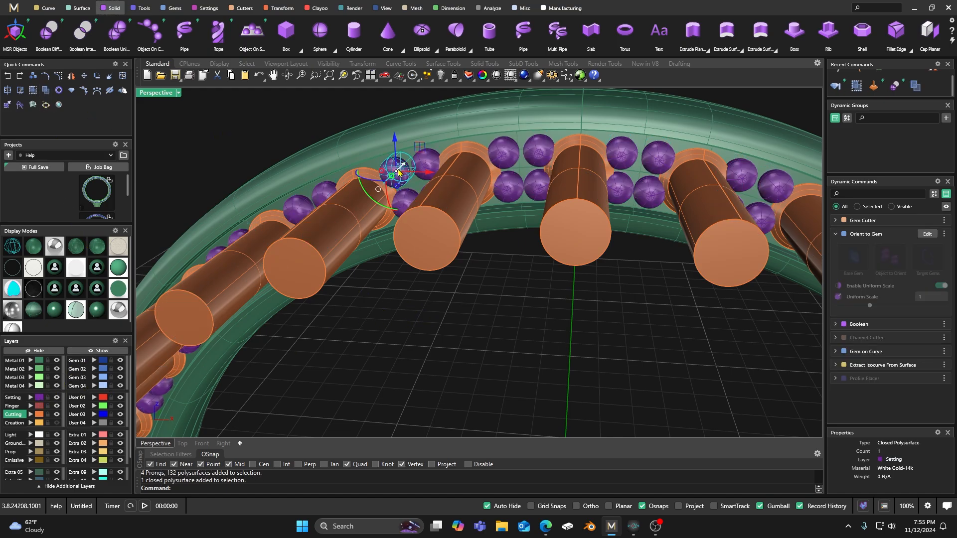
left_click(391, 301)
left_click(401, 182)
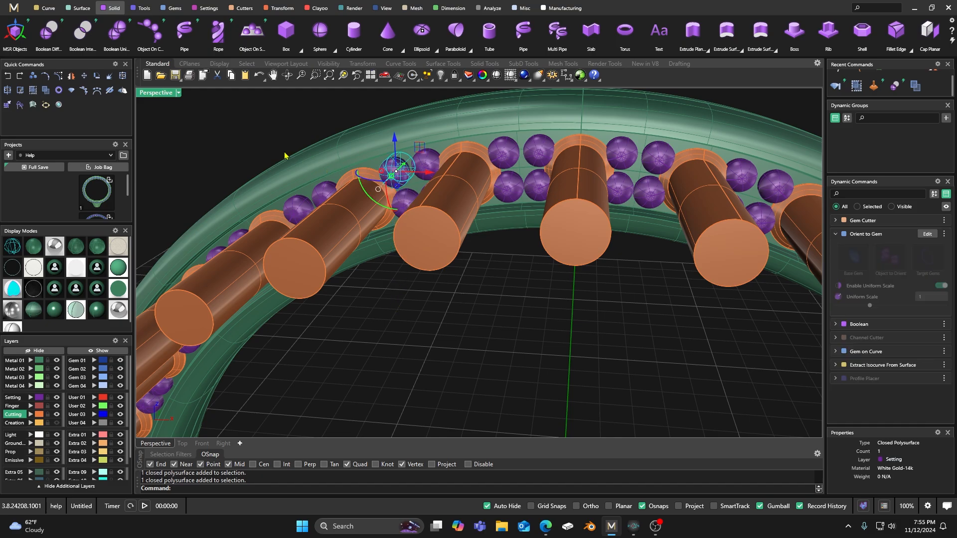
left_click(238, 132)
Step: Select all the prongs on the Setting layer and join them into one group
left_click(39, 402)
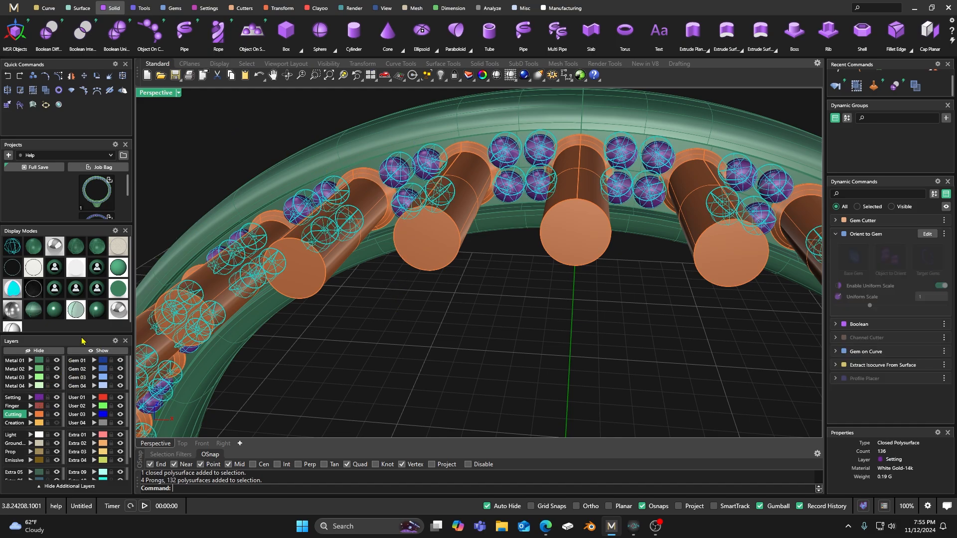
left_click(33, 92)
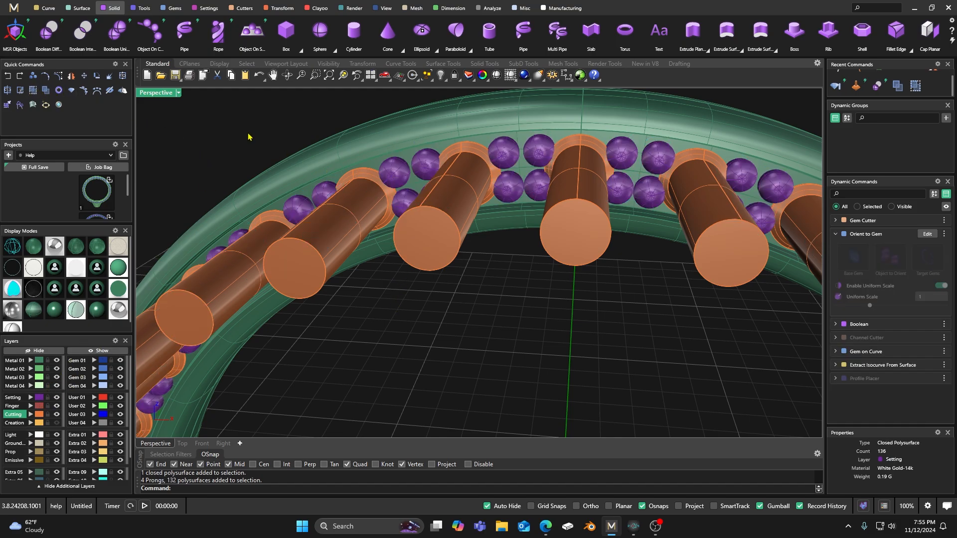
left_click(282, 115)
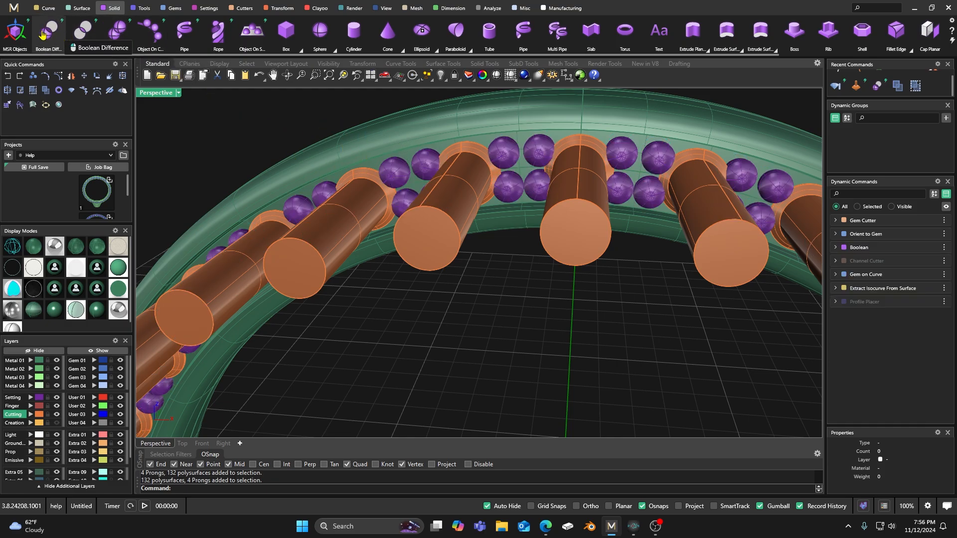
Step: Start a Boolean Difference with the ring band as the first object to cut
left_click(61, 38)
left_click(415, 139)
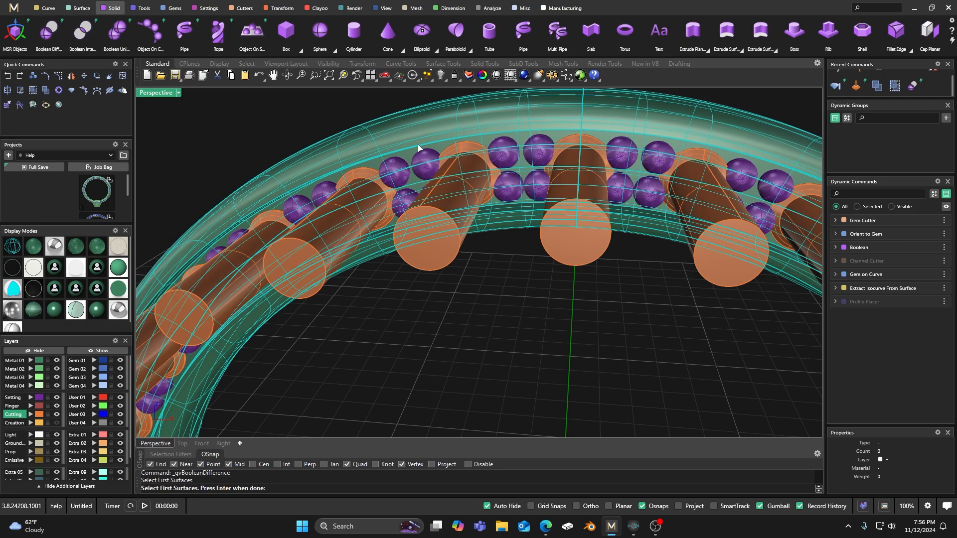
Step: Apply a Boolean difference with the ring and prongs as first surfaces and the gem cutters as second surfaces
key("Return")
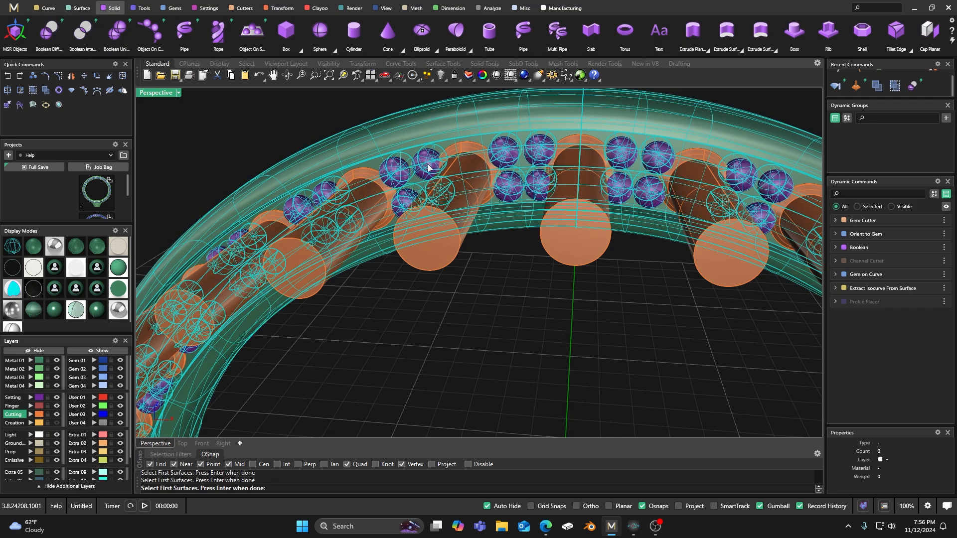
left_click(464, 202)
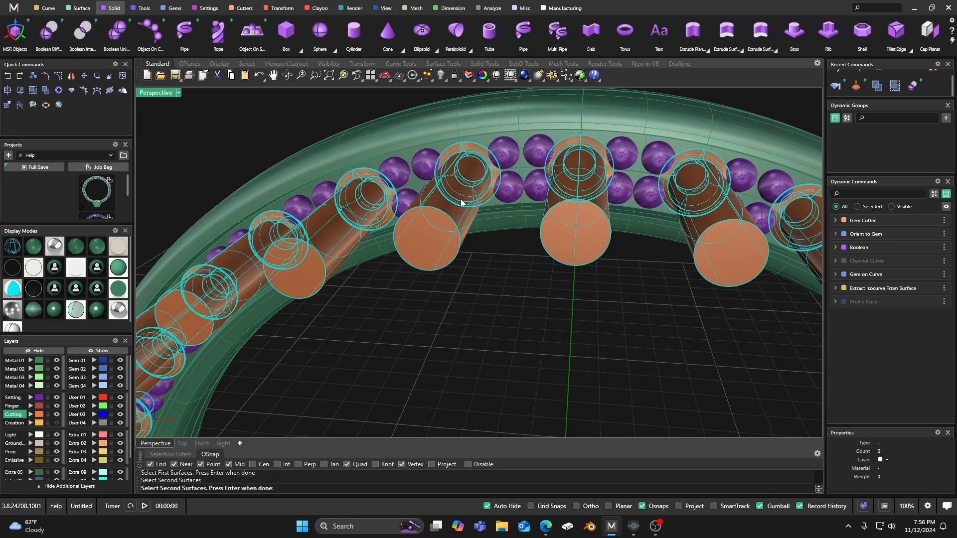
key("Return")
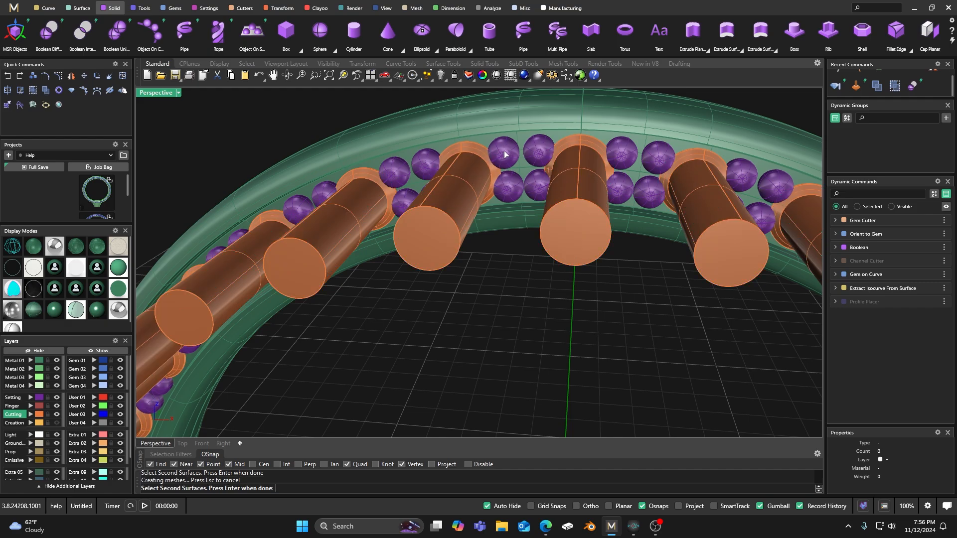
key("Return")
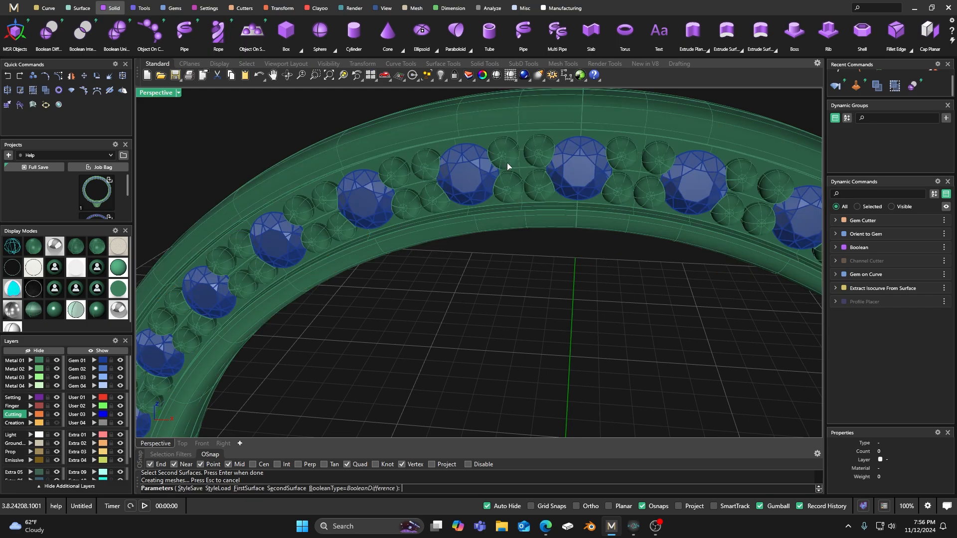
key("Return")
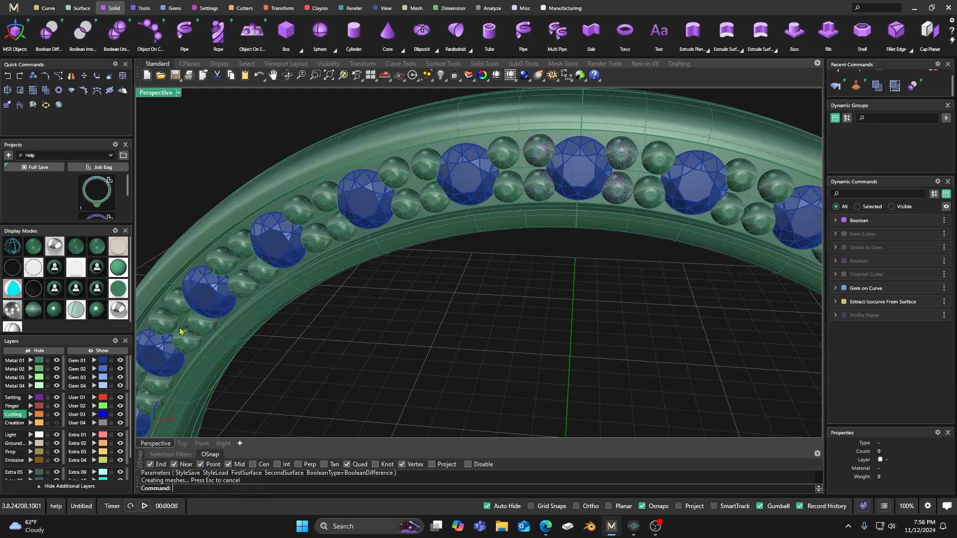
Step: Hide the Gem 01 layer to expose the cut gem seats in the ring
left_click(120, 361)
right_click_drag(506, 286, 570, 181)
scroll(404, 222, "up", 5)
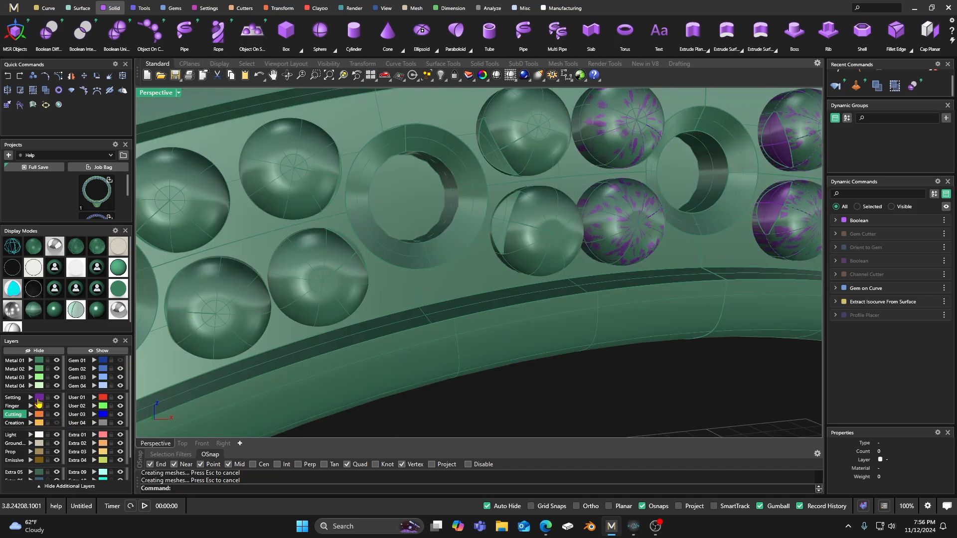
Step: Select the leftover prongs on the Setting layer and delete them
left_click(38, 398)
scroll(366, 282, "down", 5)
key("Delete")
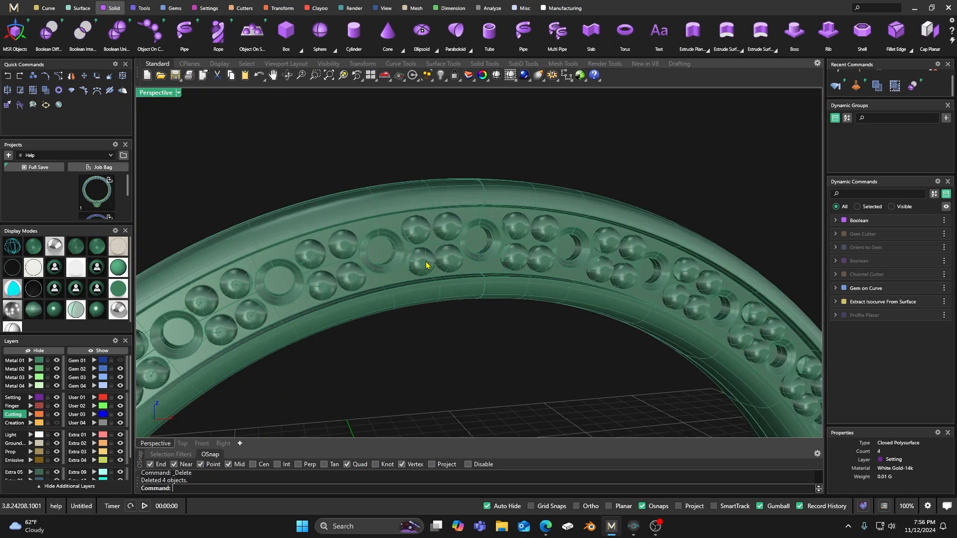
Step: Examine the cut gem seats and prongs around the ring from several angles
scroll(454, 238, "up", 7)
scroll(483, 280, "down", 6)
right_click_drag(483, 280, 554, 228)
scroll(549, 193, "up", 8)
scroll(464, 217, "down", 8)
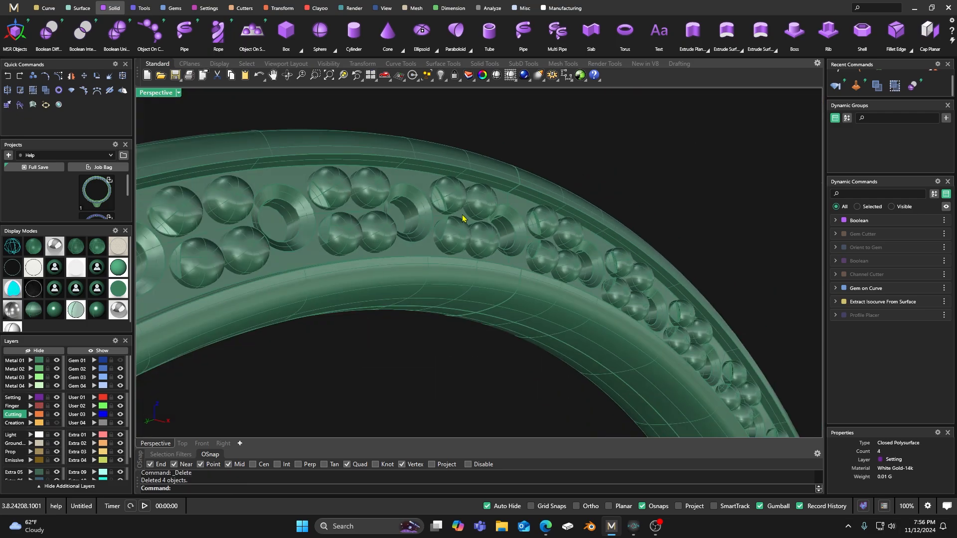
right_click_drag(463, 217, 493, 220)
scroll(526, 197, "down", 7)
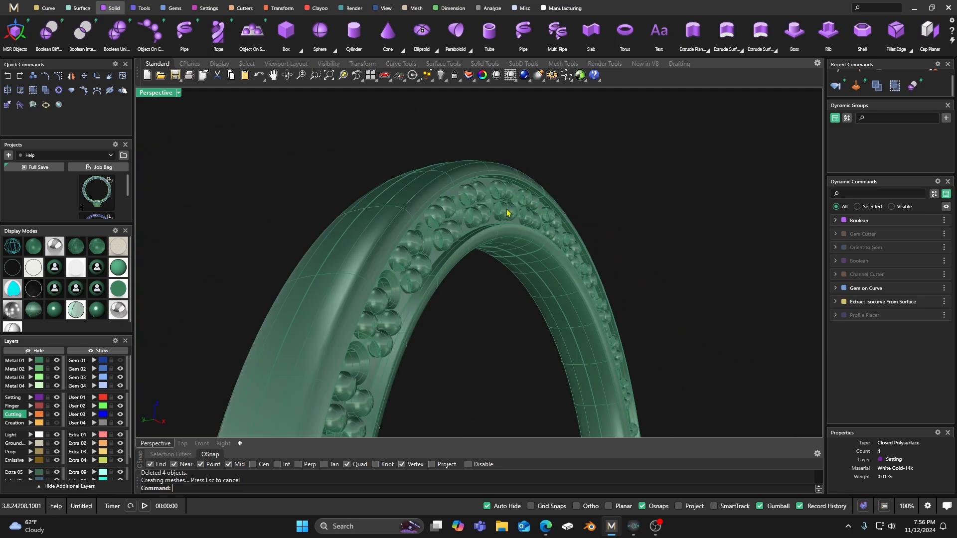
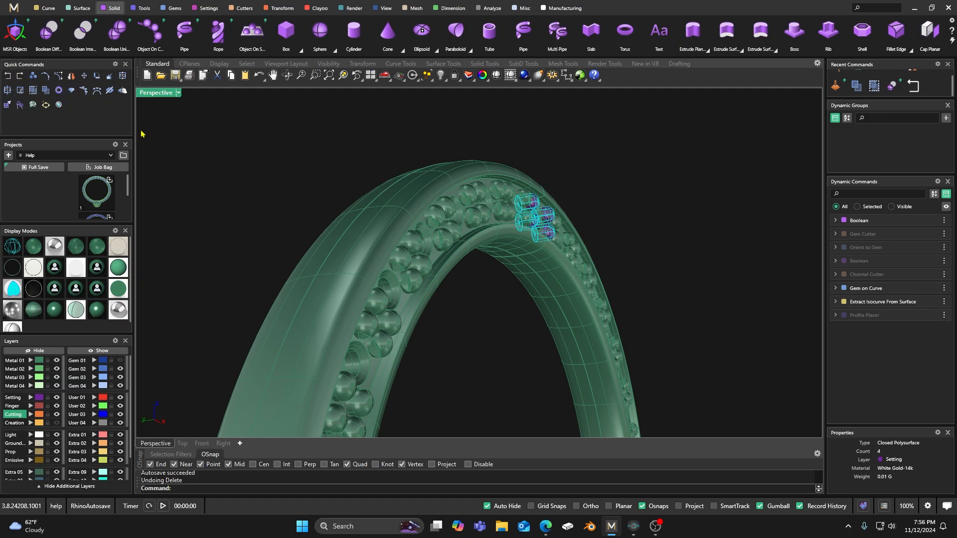
Step: Undo the Boolean difference between the ring, prongs and gem cutters
left_click(20, 75)
right_click_drag(308, 151, 285, 158)
left_click(9, 77)
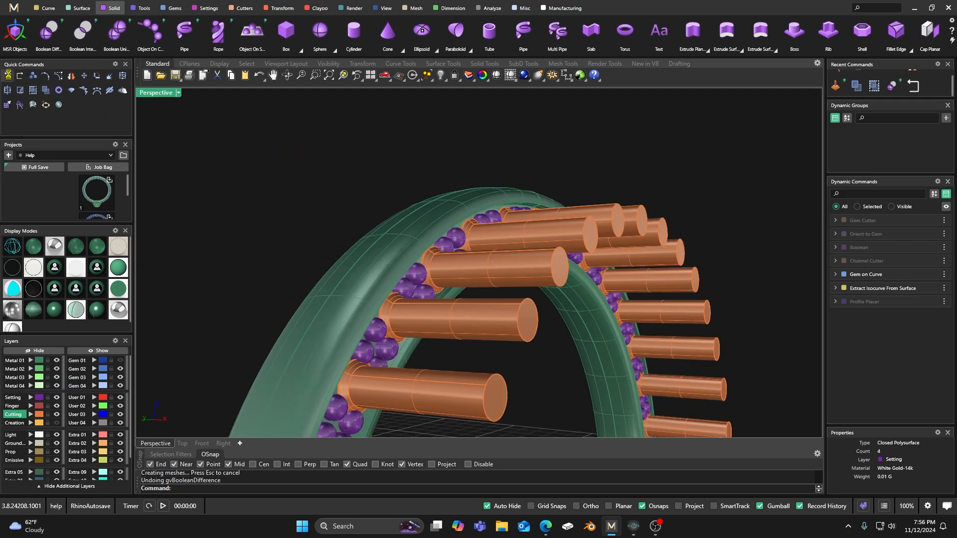
Step: Apply a Boolean union with the ring as first surface and the grouped prongs as second surfaces
right_click_drag(444, 175, 408, 198)
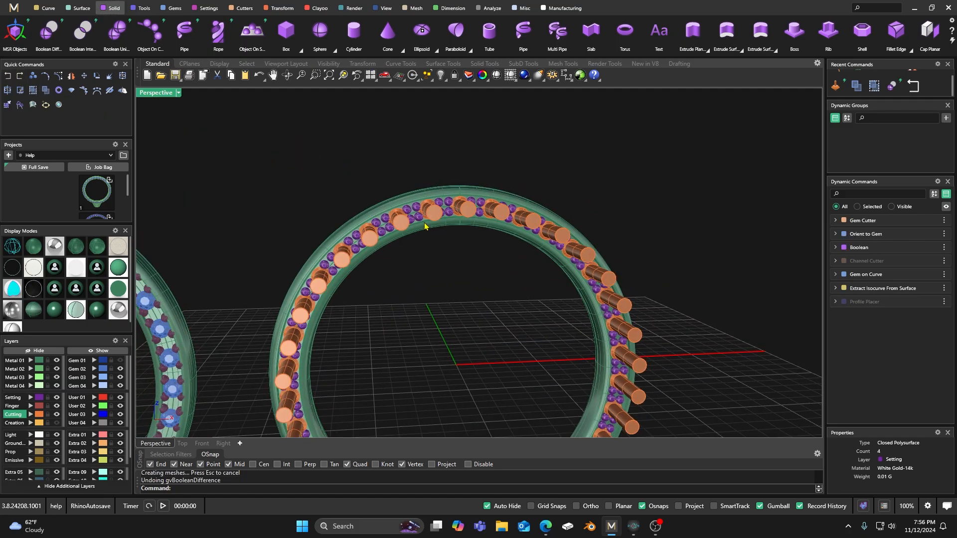
scroll(408, 200, "up", 3)
key("ctrl+a")
left_click(372, 144)
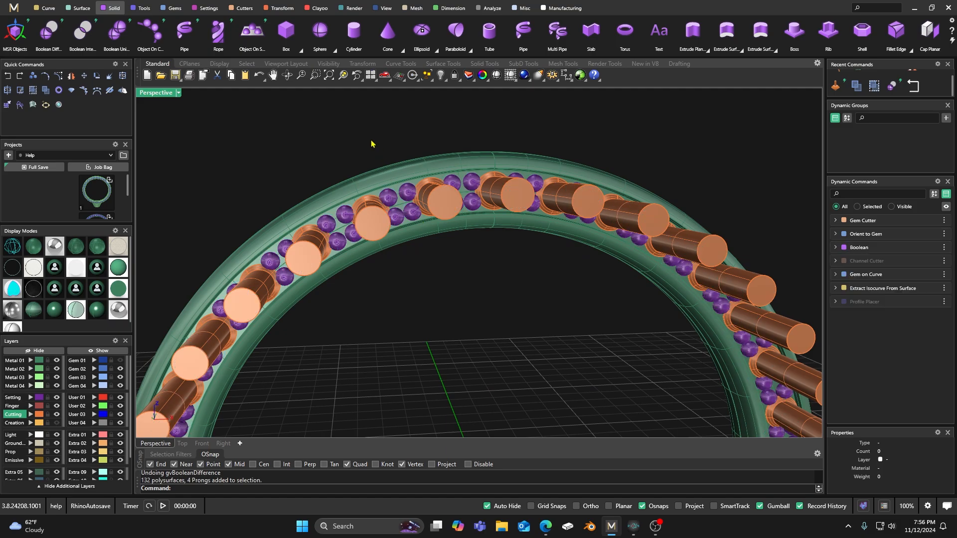
left_click(119, 32)
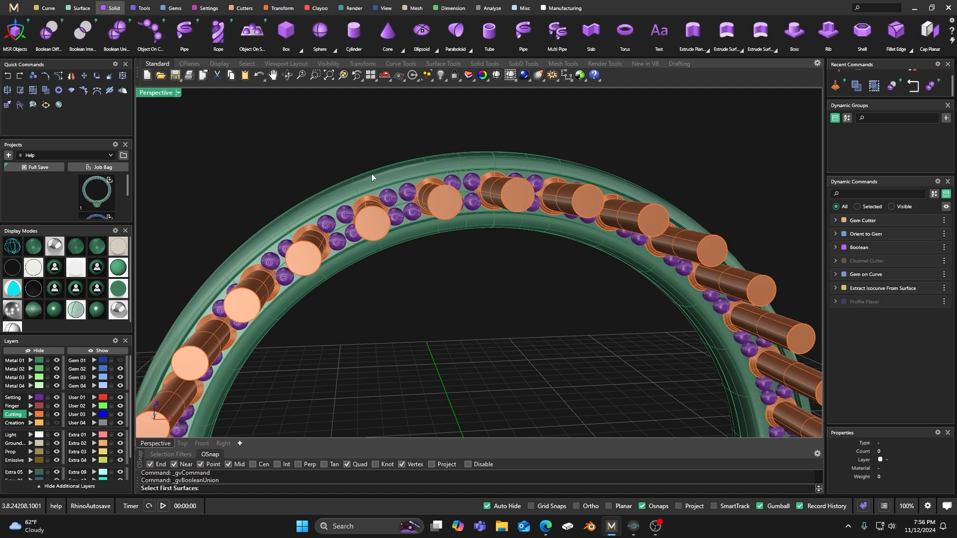
left_click(409, 178)
key("Return")
left_click(408, 194)
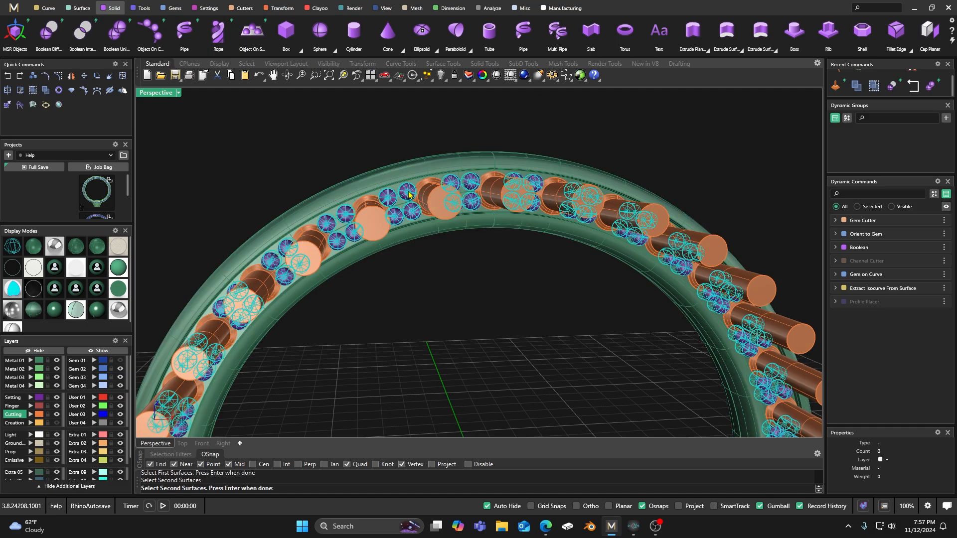
key("Return")
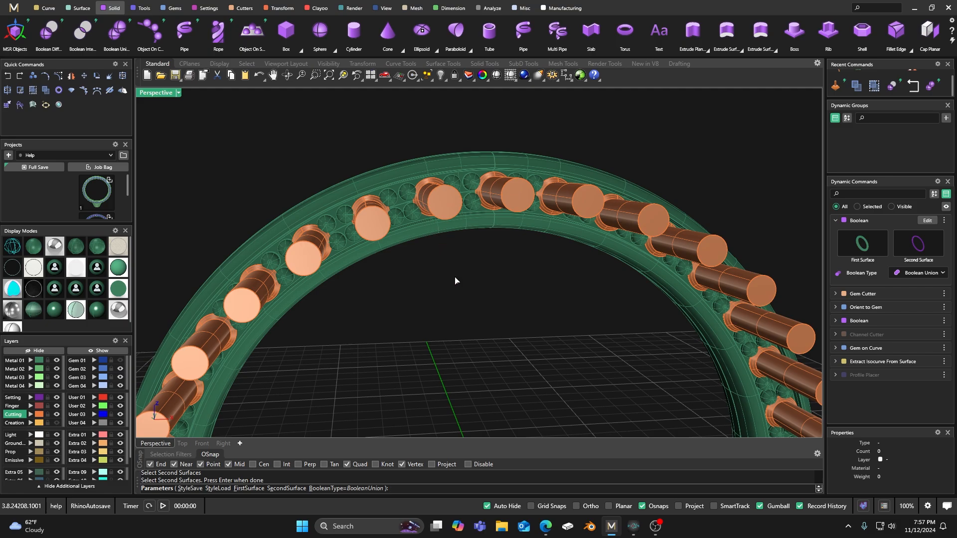
key("Return")
Step: Delete the four unmerged prongs on the Setting layer and inspect the united ring body
right_click_drag(451, 262, 439, 247)
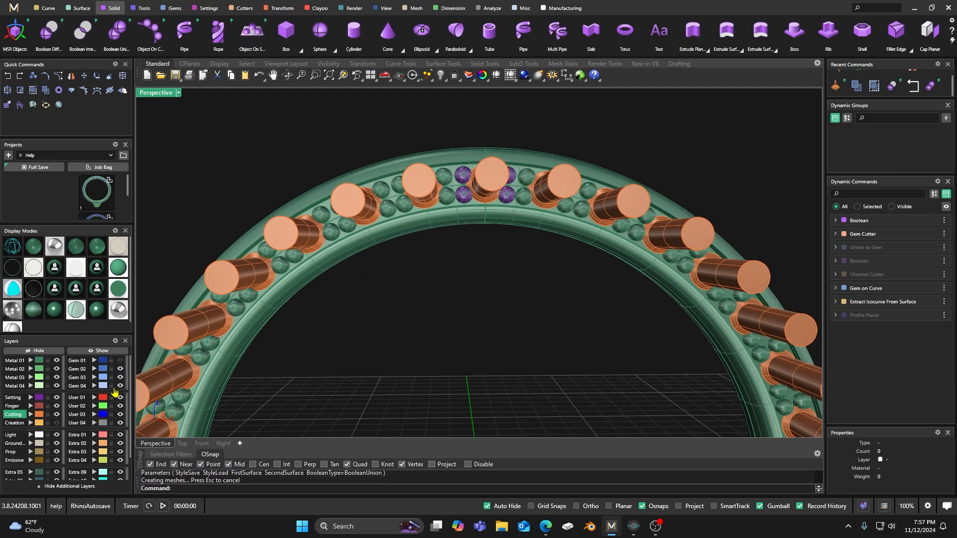
left_click(41, 401)
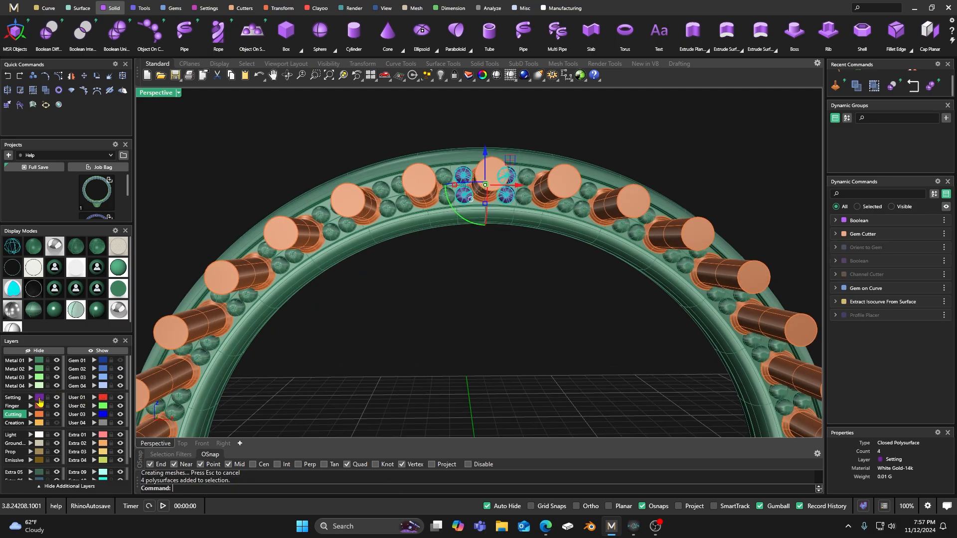
key("Delete")
scroll(471, 175, "up", 8)
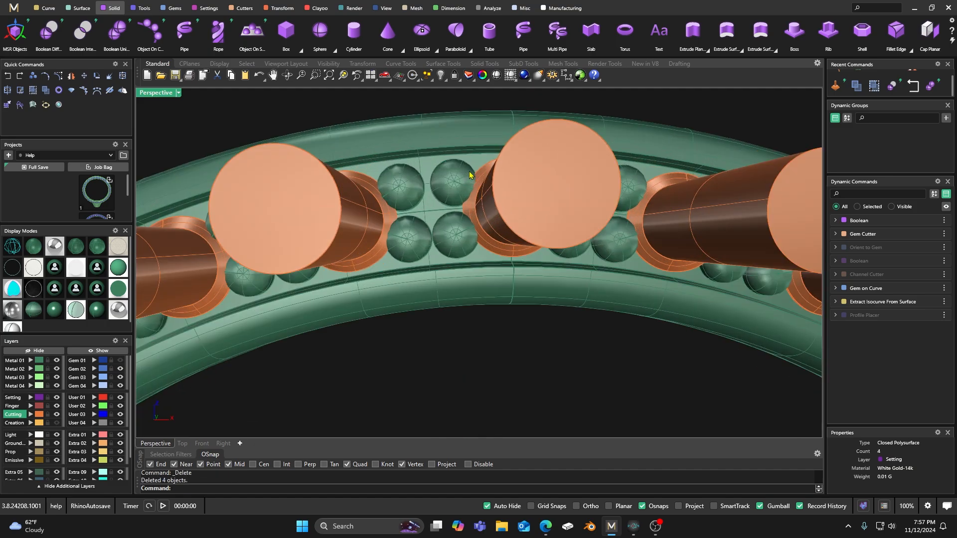
scroll(471, 191, "down", 7)
right_click_drag(471, 191, 473, 226)
left_click(498, 208)
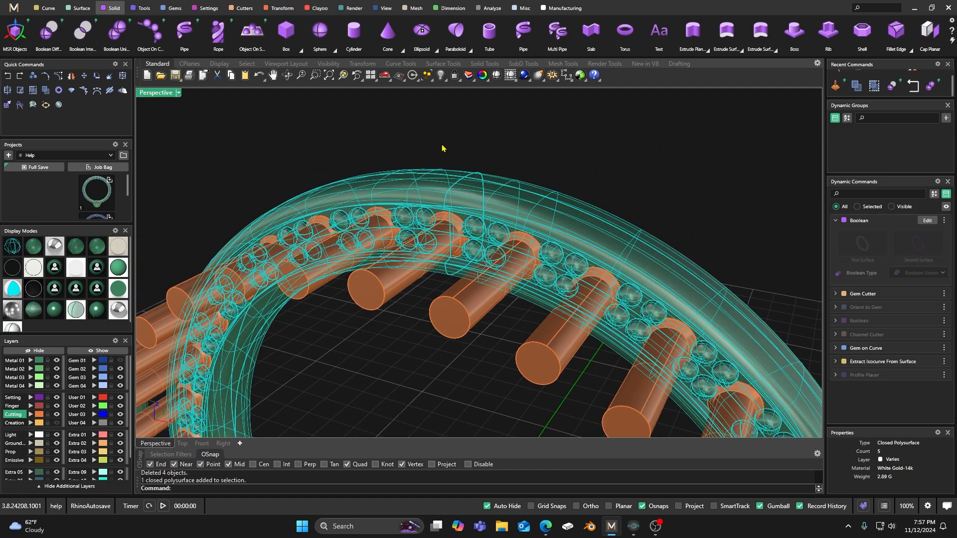
Step: Undo the deletion of the four prongs and the Boolean union with the ring
left_click(7, 75)
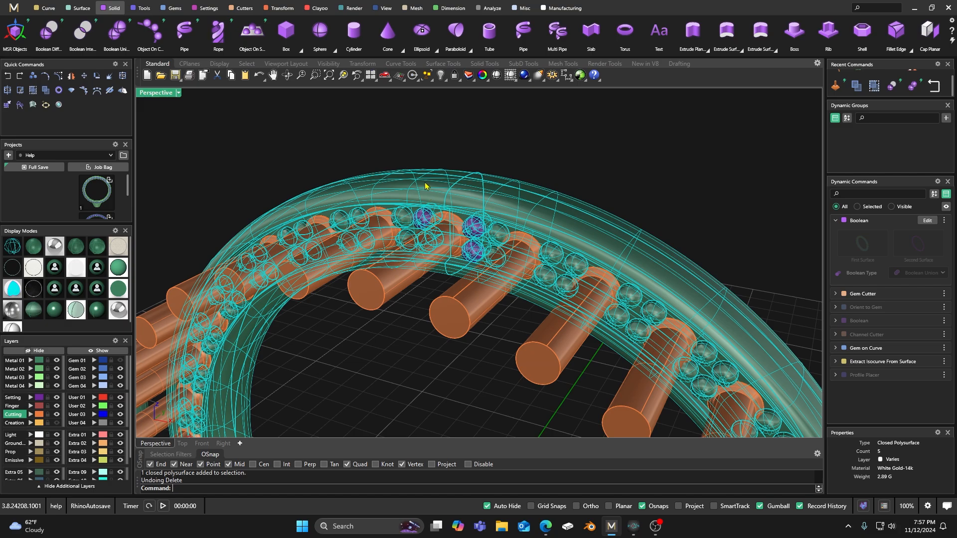
left_click(418, 147)
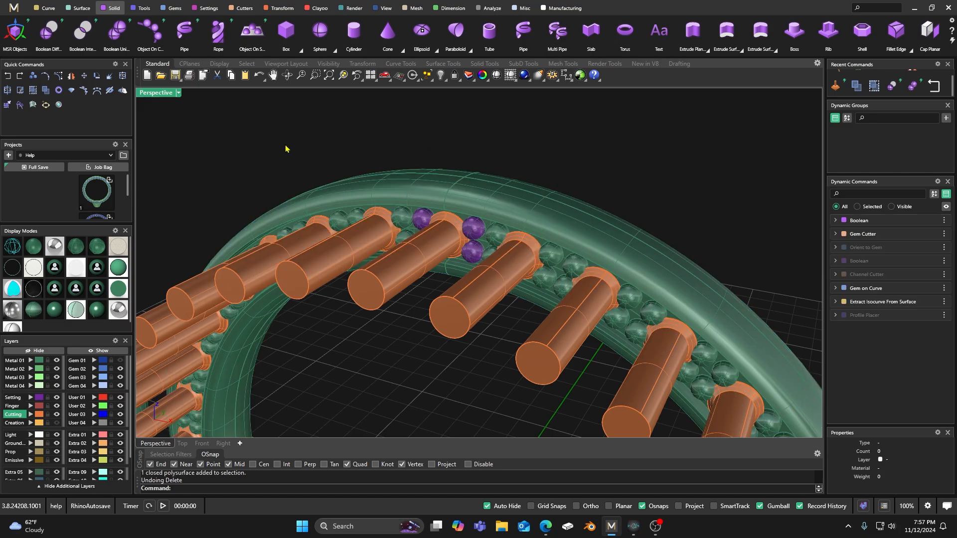
left_click(7, 76)
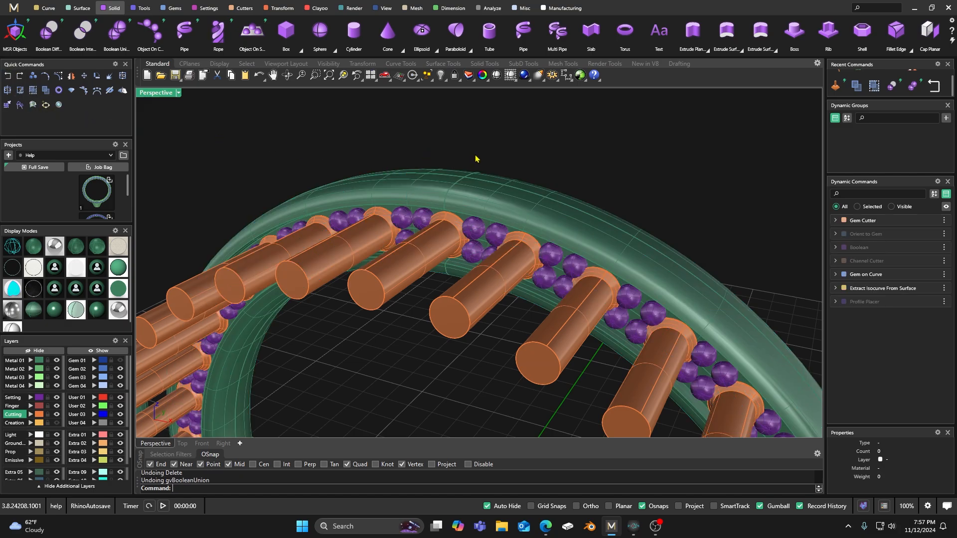
Step: Ungroup the prongs around the ring so each one can be selected individually
right_click_drag(476, 159, 452, 222)
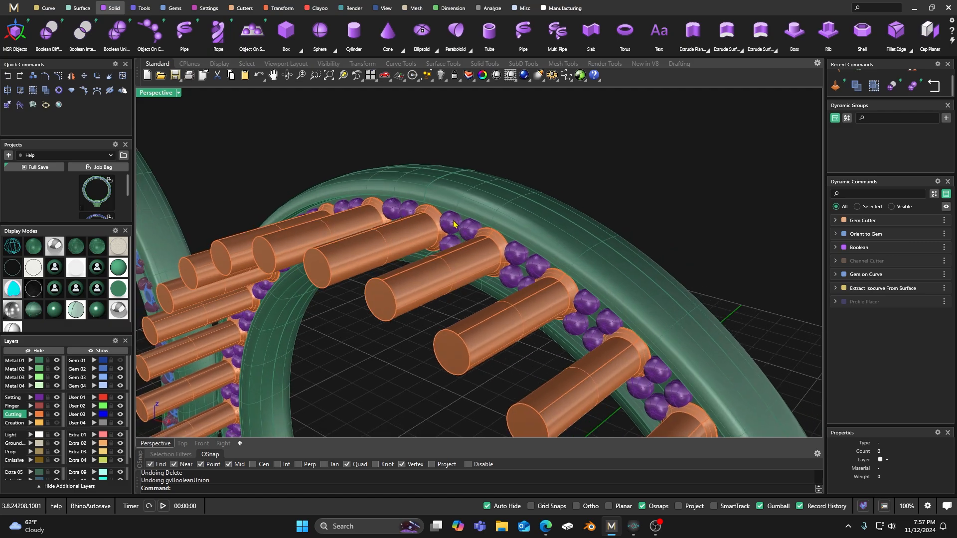
left_click(453, 221)
key("Escape")
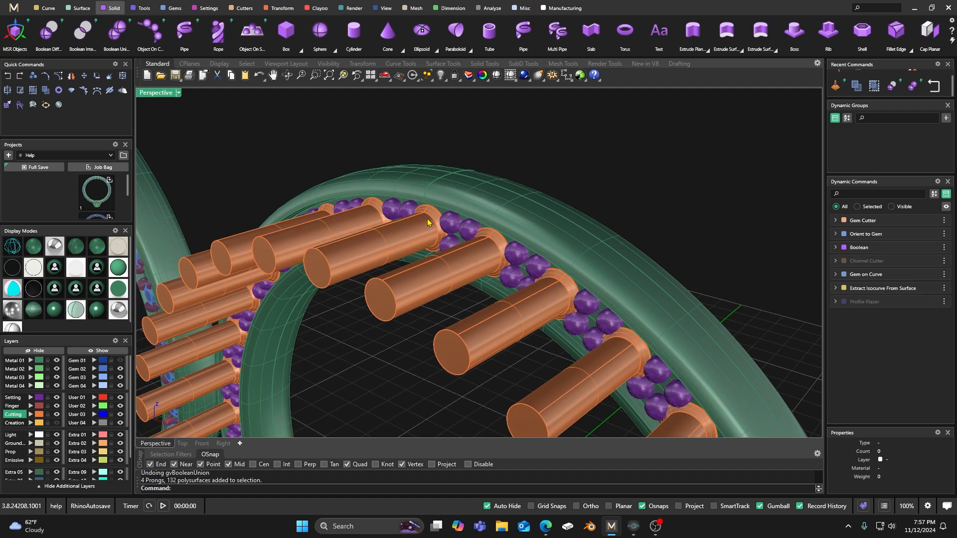
right_click_drag(430, 223, 464, 232)
left_click(510, 222)
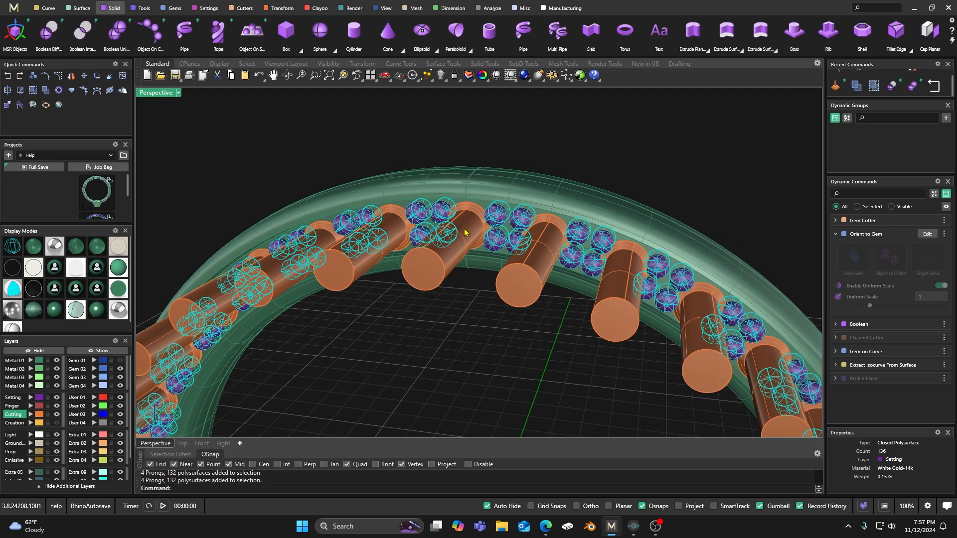
left_click(48, 91)
left_click(459, 113)
Step: Try to move a single prong beside the top gem cutter slightly along the Y axis, accepting the broken history
left_click(498, 210)
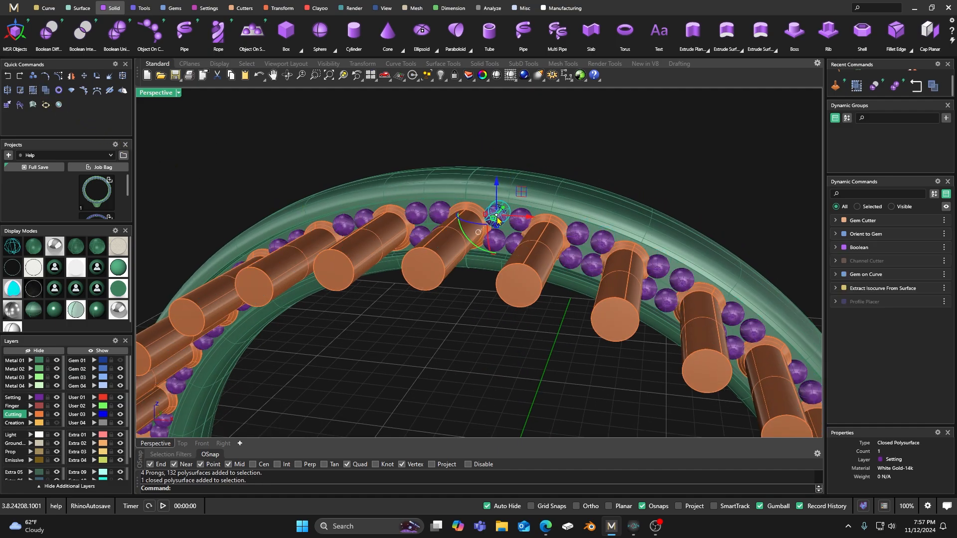
right_click_drag(498, 211, 443, 282)
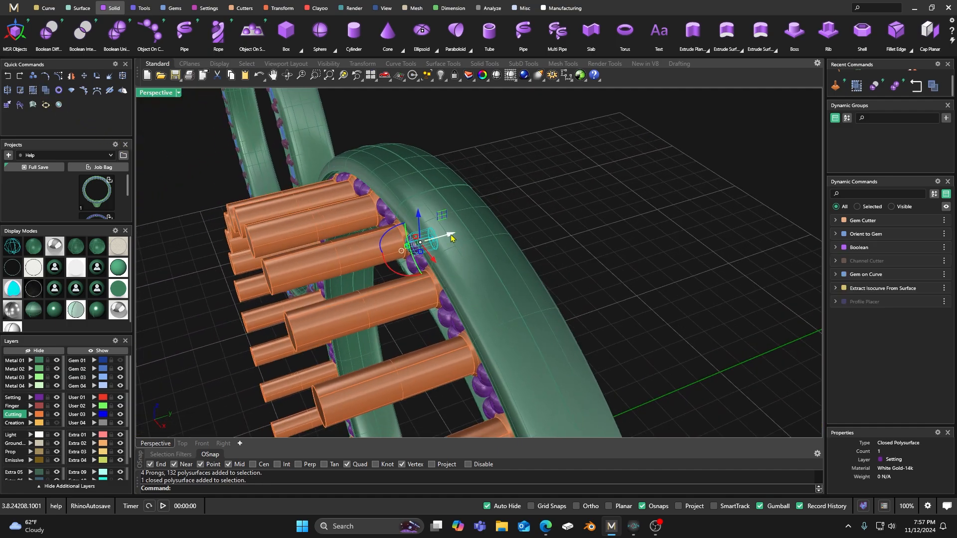
mouse_move(448, 235)
left_mouse_down()
mouse_move(439, 240)
mouse_move(446, 241)
left_mouse_up()
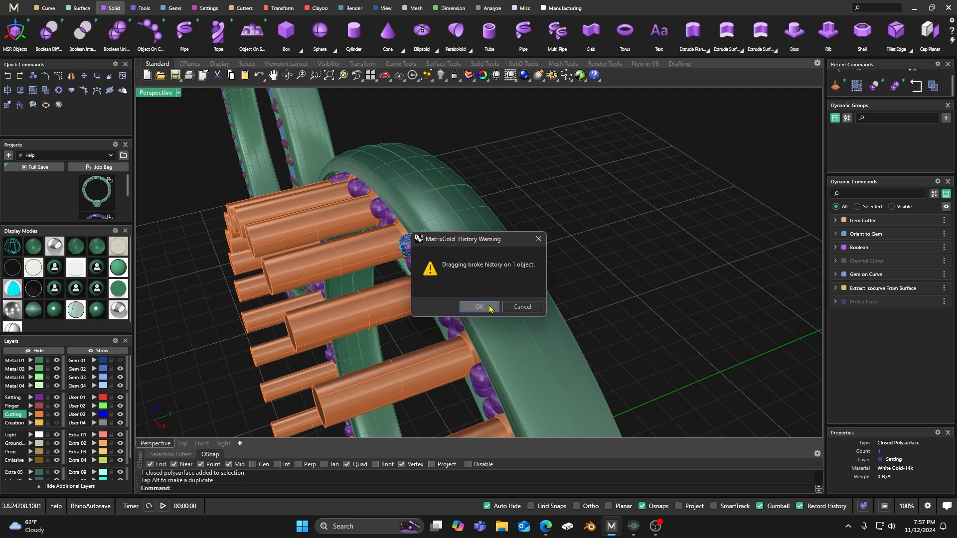
left_click(490, 309)
right_click_drag(269, 294, 476, 246)
key("ctrl+z")
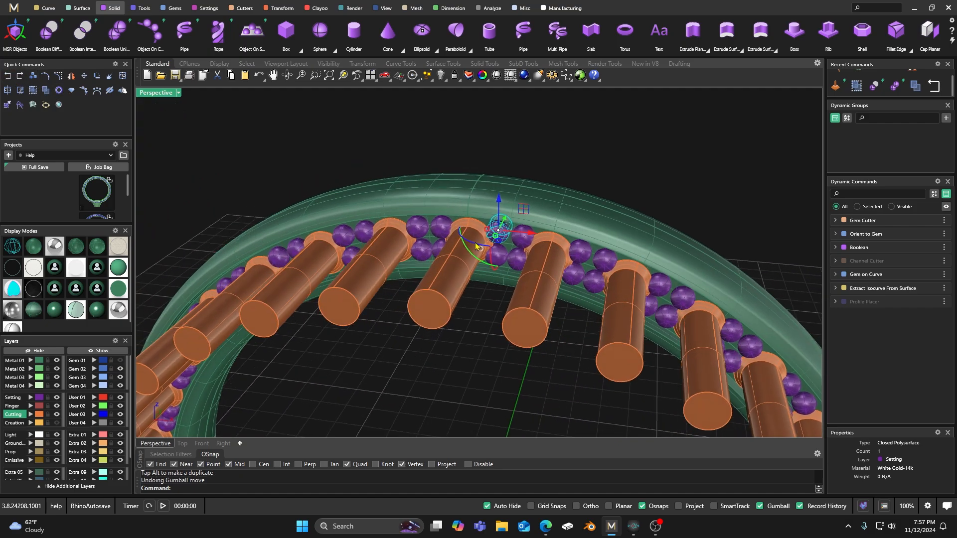
left_click(487, 155)
Step: Move the four prongs around the top gem cutter slightly along the Y axis, accepting the broken history
scroll(446, 244, "up", 3)
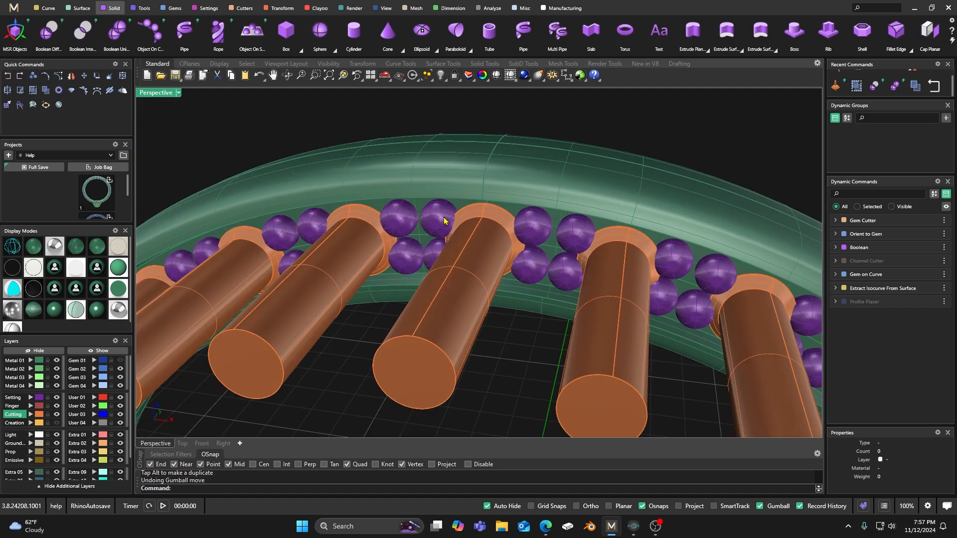
left_click(445, 220)
left_click(532, 227, "shift")
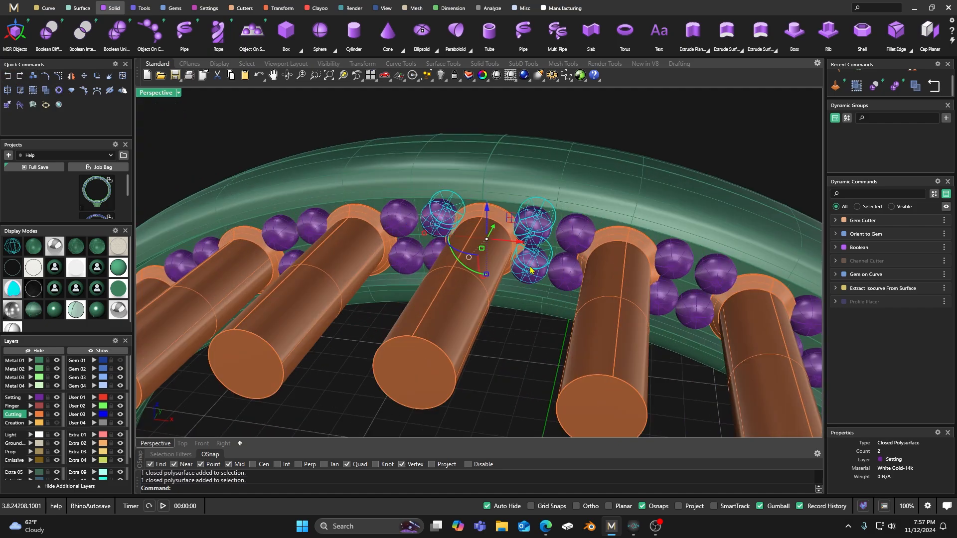
left_click(437, 252, "shift")
right_click_drag(535, 262, 475, 267)
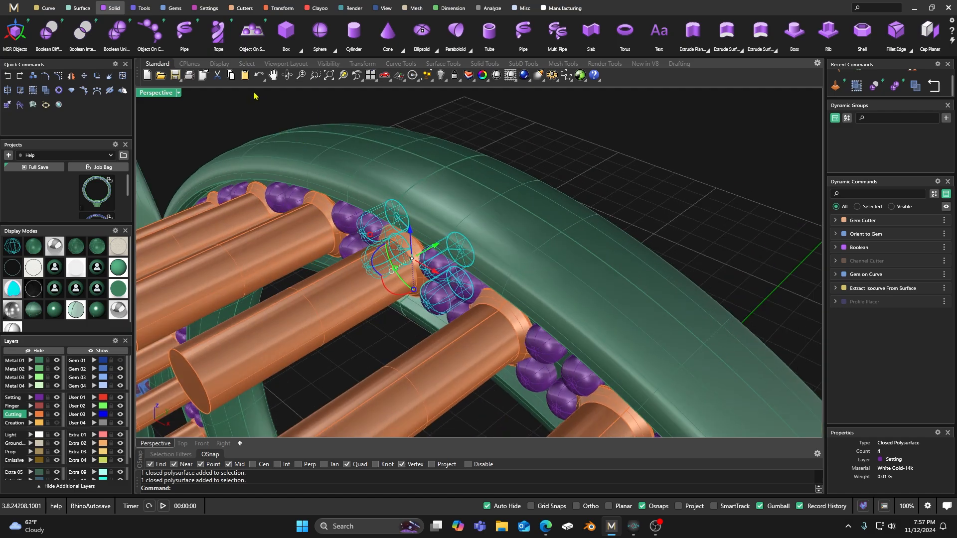
right_click_drag(473, 302, 455, 301)
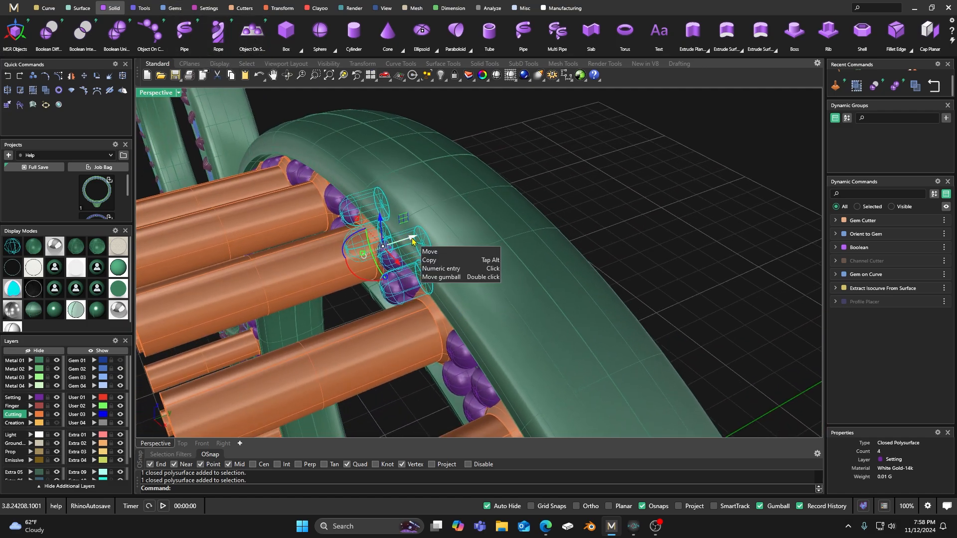
left_click_drag(409, 239, 464, 271)
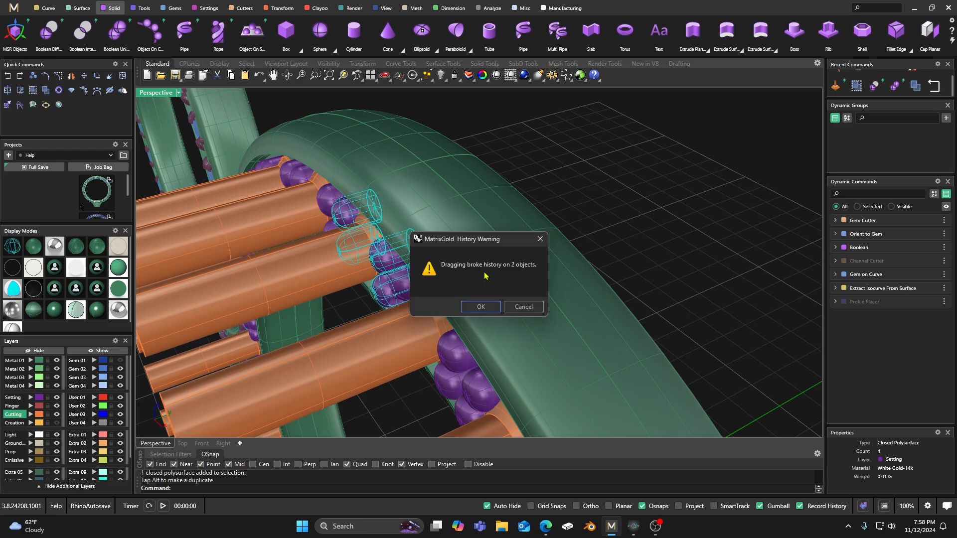
left_click(488, 306)
right_click_drag(482, 312, 515, 302)
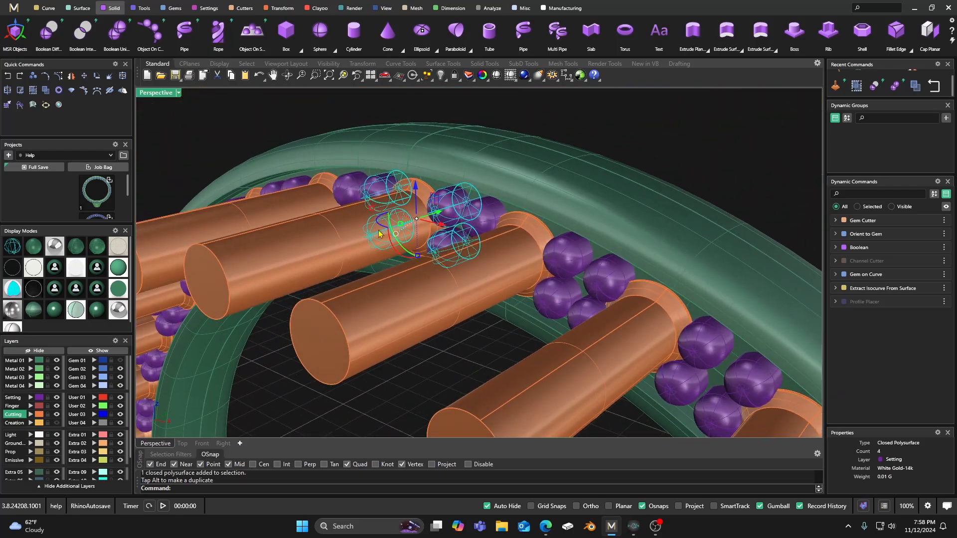
left_click(227, 147)
right_click_drag(394, 225, 415, 221)
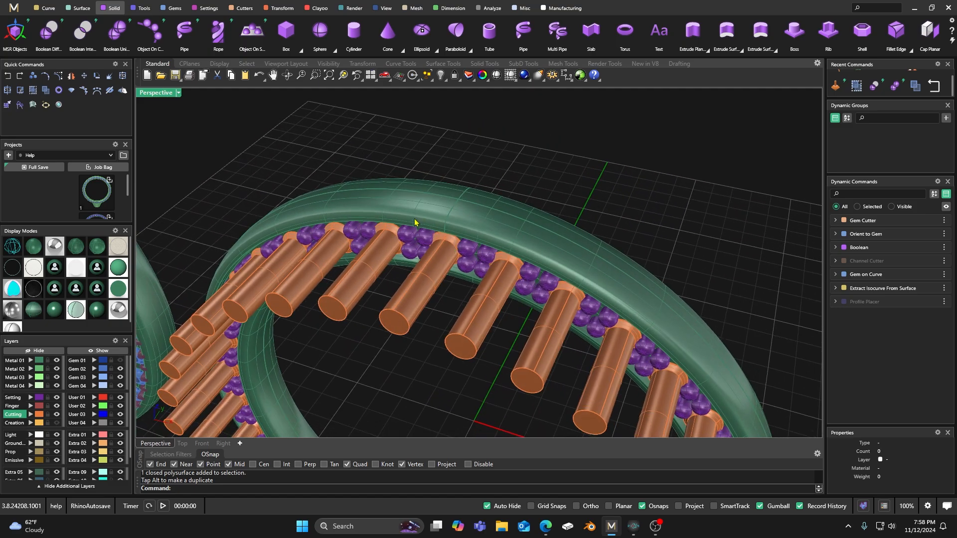
Step: Boolean-union the ring with all the prongs on the Setting layer
left_click(117, 31)
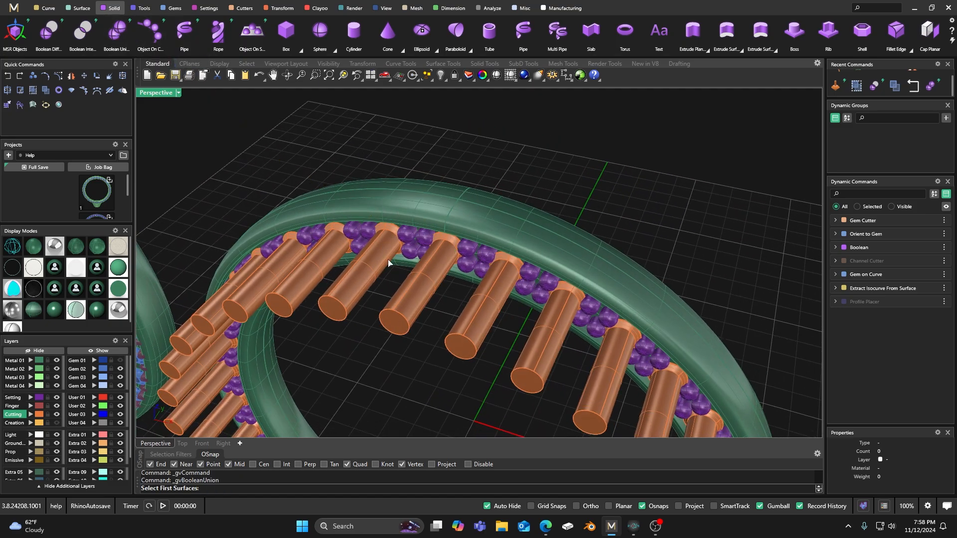
left_click(450, 203)
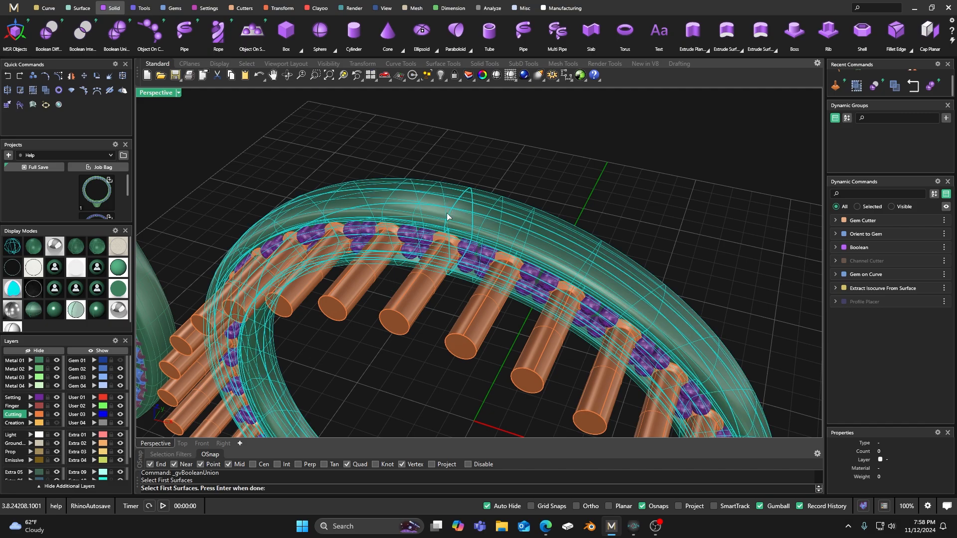
key("Return")
left_click(41, 400)
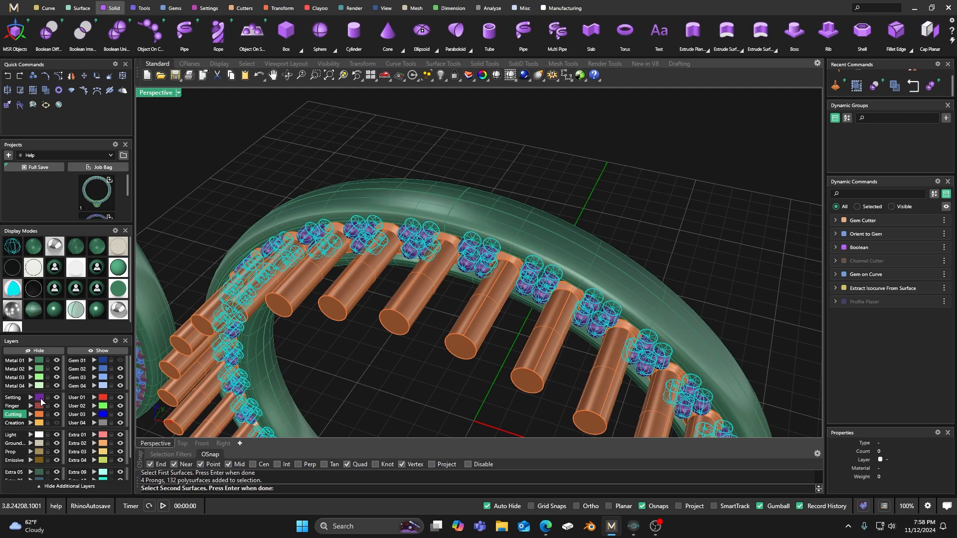
right_click(501, 161)
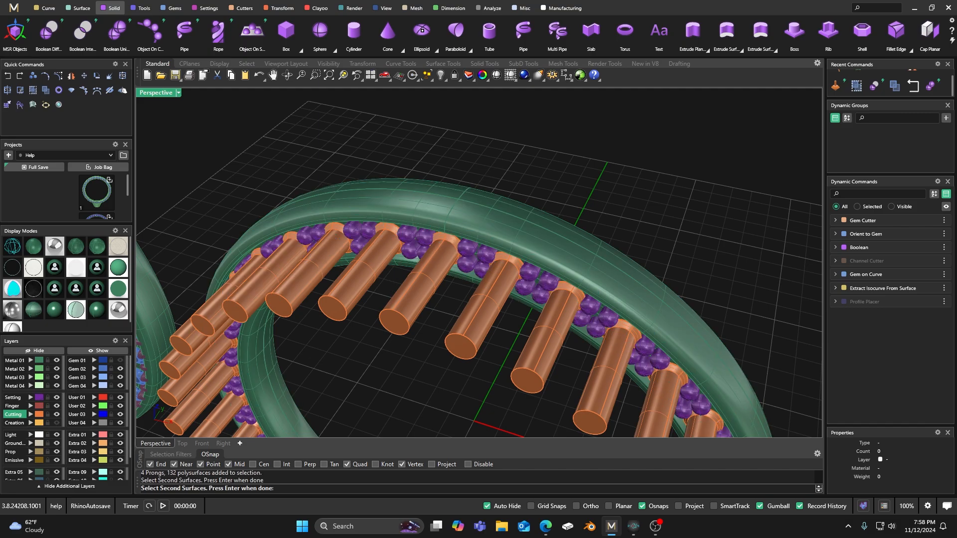
right_click(501, 161)
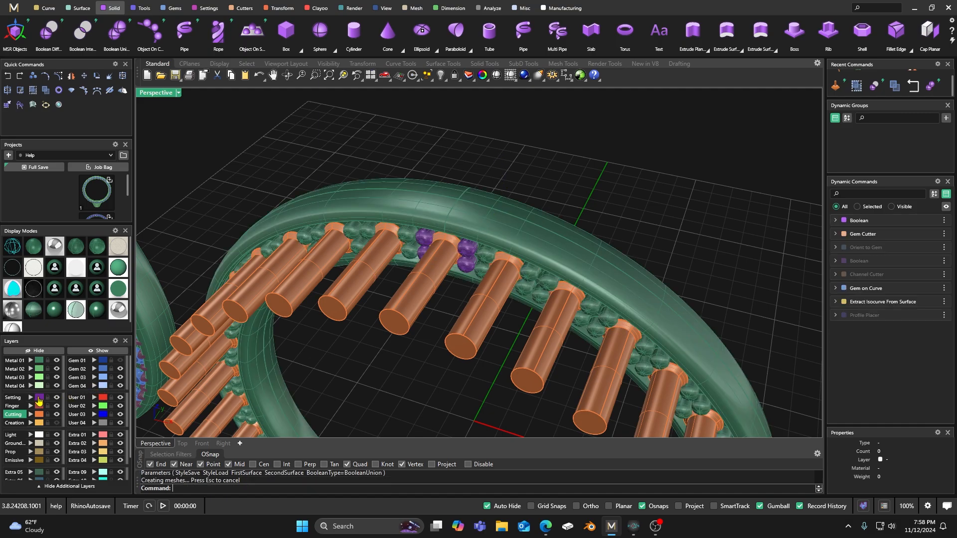
Step: Delete the four unmerged prongs on the Setting layer
left_click(38, 398)
key("Delete")
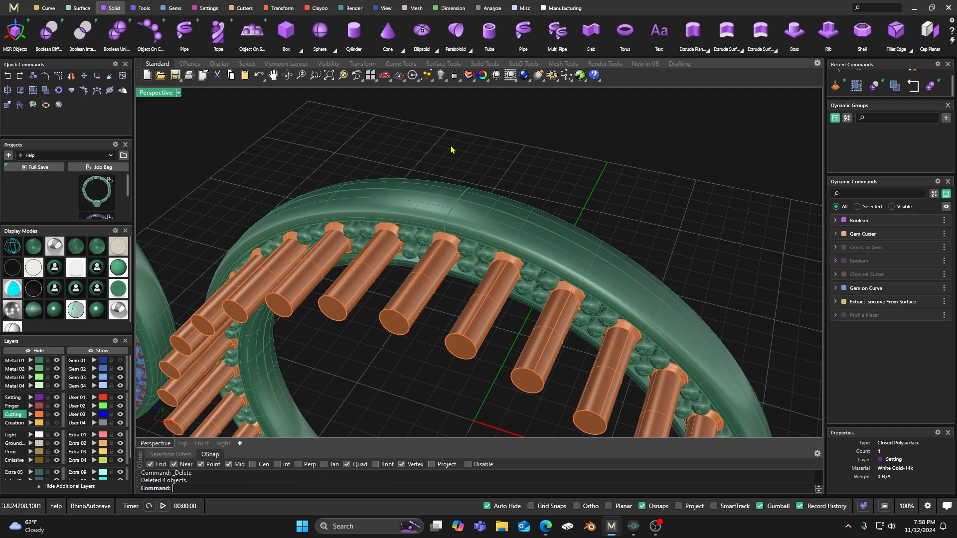
right_click_drag(453, 150, 422, 225)
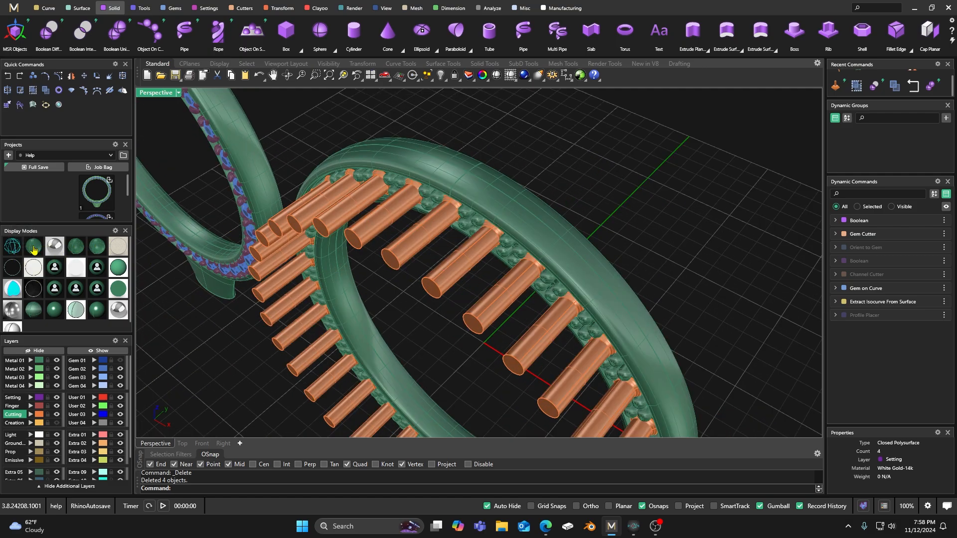
Step: Inspect the united ring and prongs in wireframe display and return to the shaded display
left_click(13, 249)
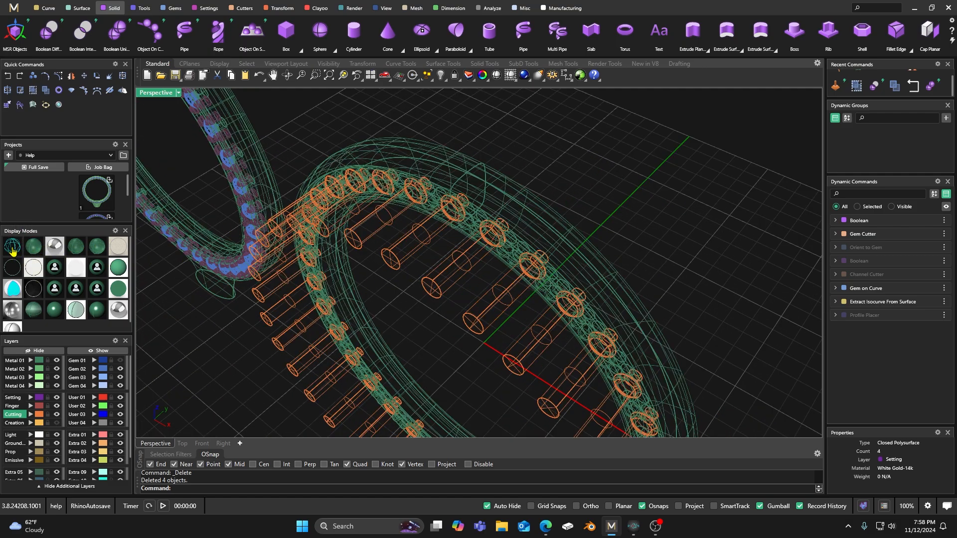
mouse_move(418, 280)
right_mouse_down()
mouse_move(380, 298)
mouse_move(312, 282)
right_mouse_up()
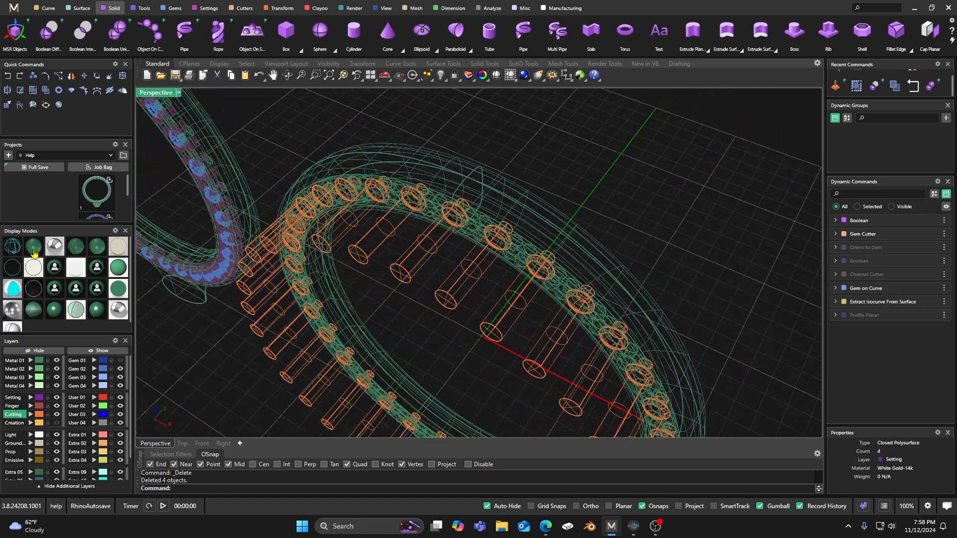
left_click(33, 247)
mouse_move(396, 326)
right_mouse_down()
mouse_move(427, 305)
mouse_move(464, 202)
right_mouse_up()
scroll(464, 202, "up", 3)
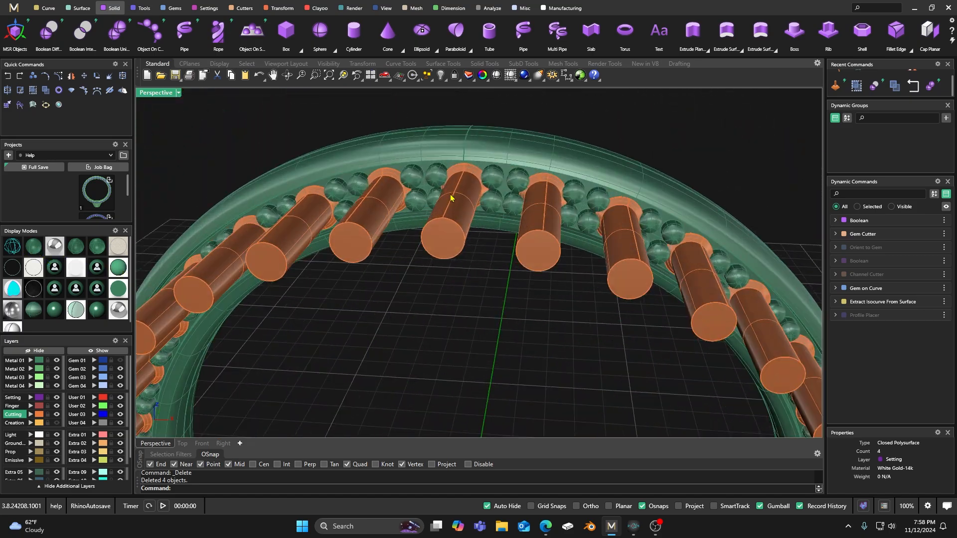
Step: Boolean-subtract the gem cutters on the Cutting layer from the united ring and inspect the resulting seats
left_click(49, 31)
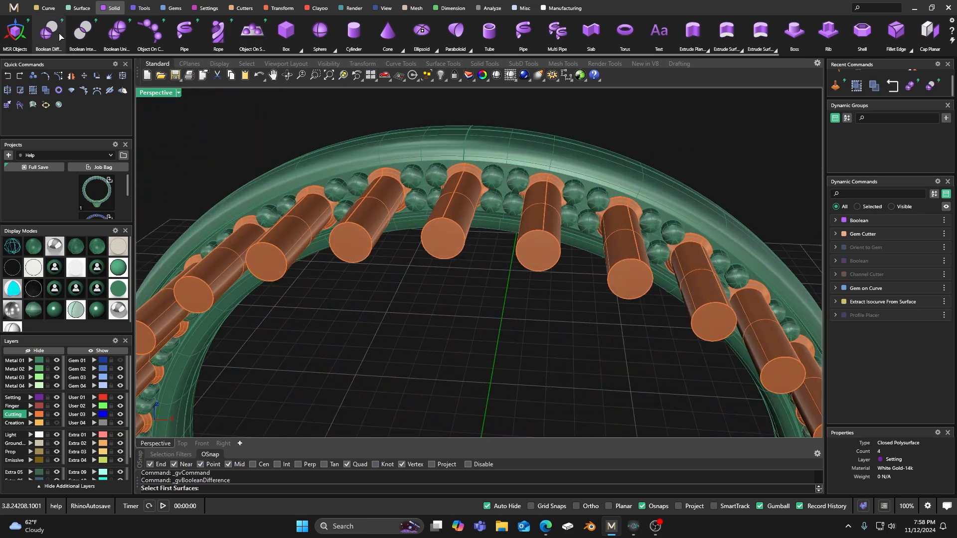
left_click(500, 140)
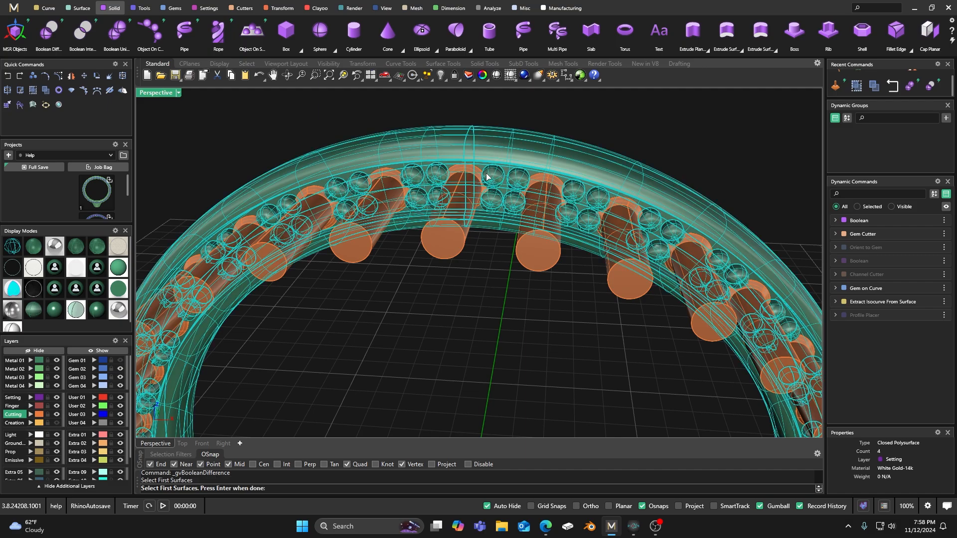
key("Return")
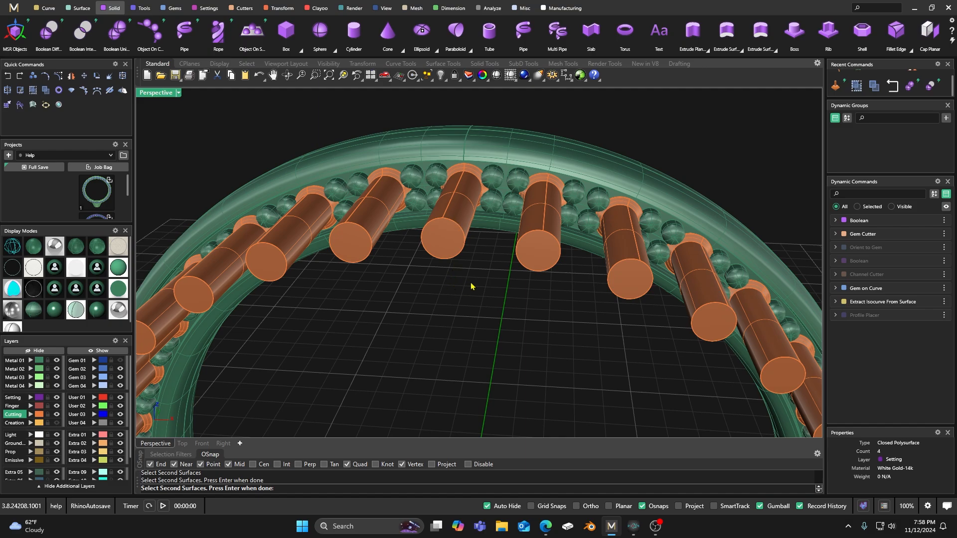
key("Return")
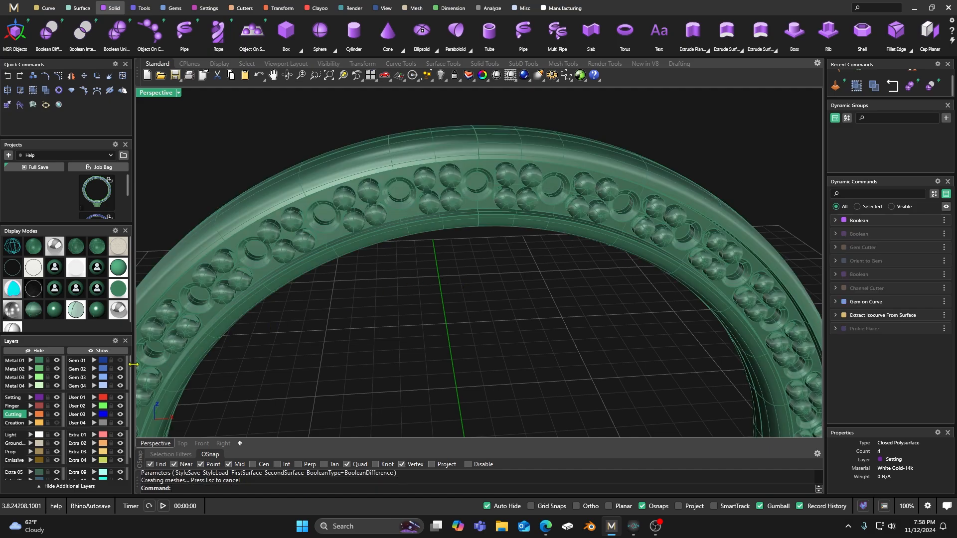
right_click_drag(153, 364, 385, 280)
scroll(534, 158, "up", 6)
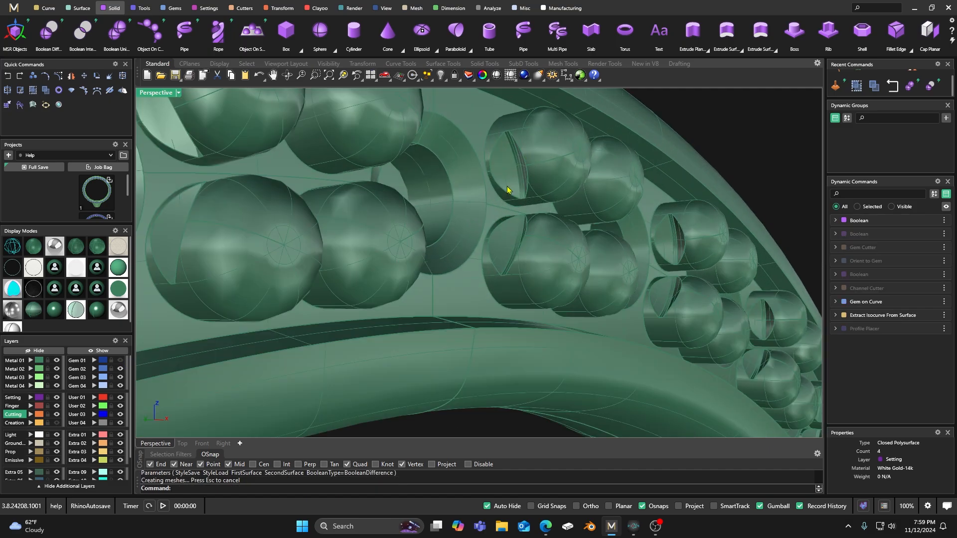
Step: Delete the spare ring objects beside the finished ring, together with their gems and prongs
scroll(508, 238, "down", 6)
right_click_drag(508, 238, 488, 248)
scroll(498, 234, "down", 5)
left_click_drag(385, 328, 223, 130)
key("Delete")
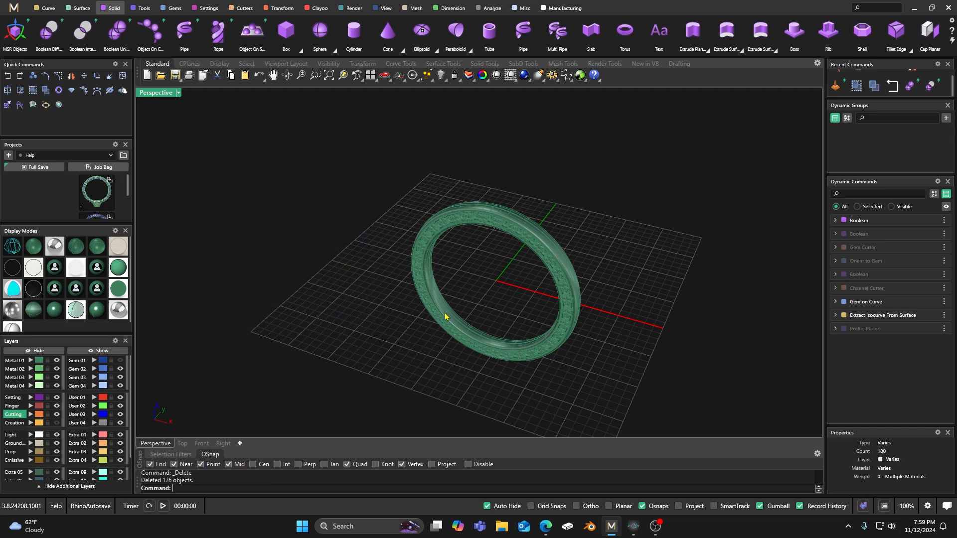
Step: Show the Gem 01 layer to display the gems in the ring's seats
right_click_drag(445, 317, 482, 274)
scroll(476, 267, "down", 7)
scroll(469, 260, "up", 9)
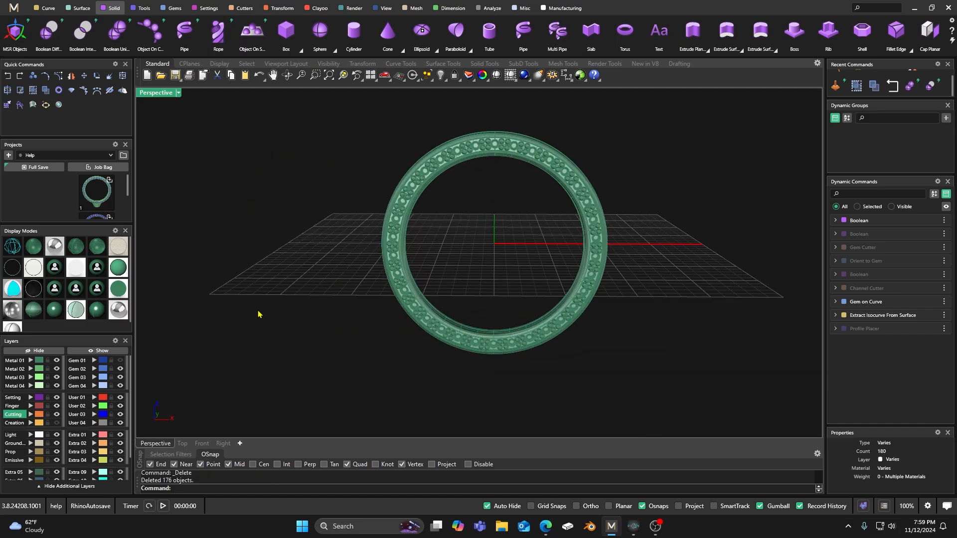
left_click(119, 361)
right_click_drag(535, 203, 526, 225)
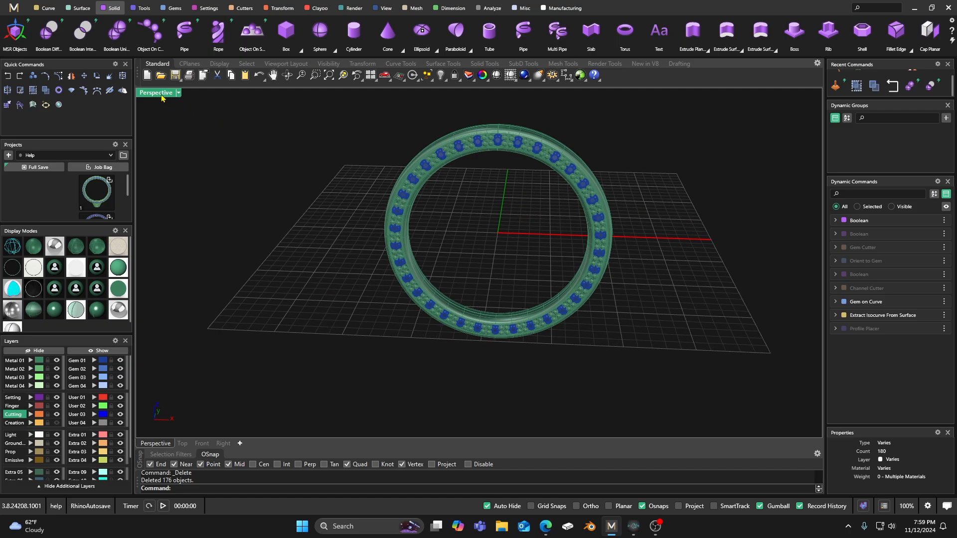
Step: Add a dynamic sprue with a base to the ring and inspect its connection to the shank
left_click(561, 8)
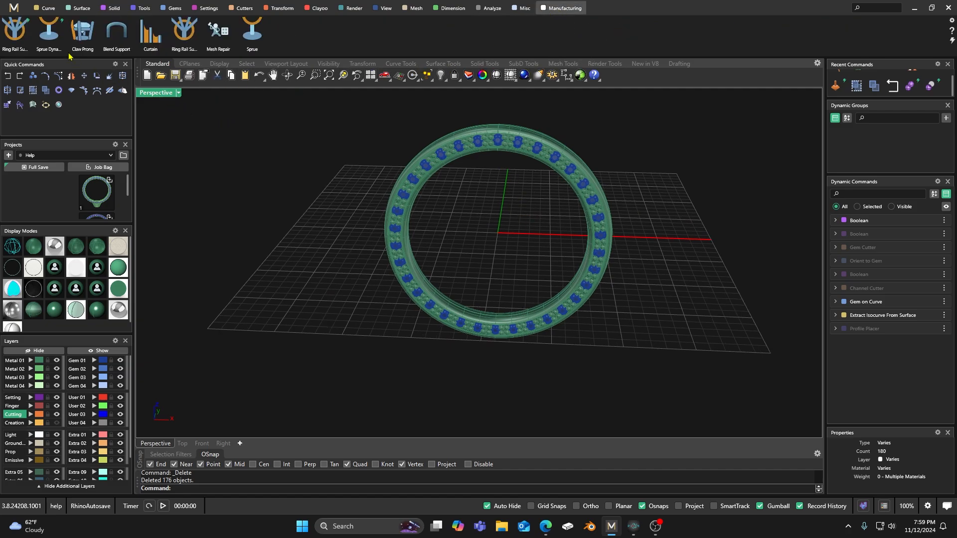
left_click(48, 32)
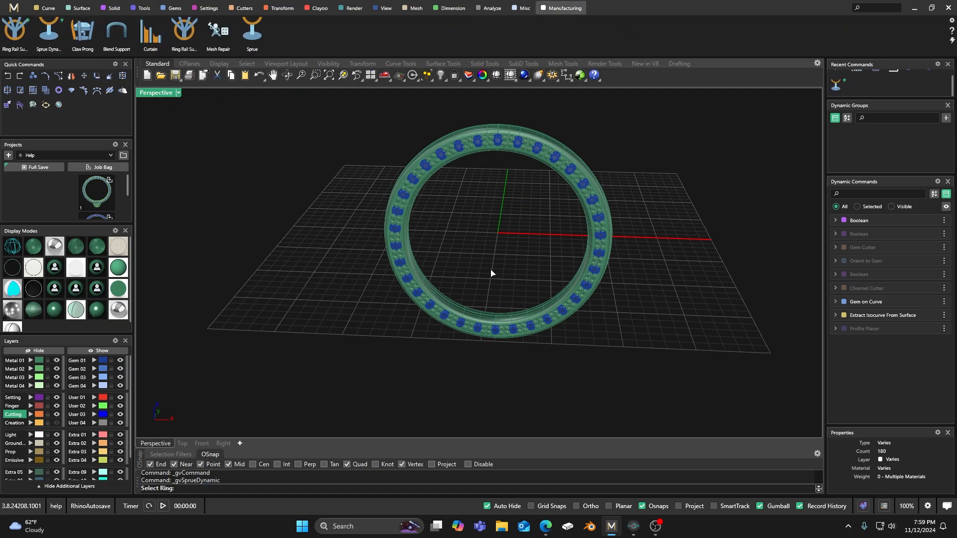
left_click(489, 336)
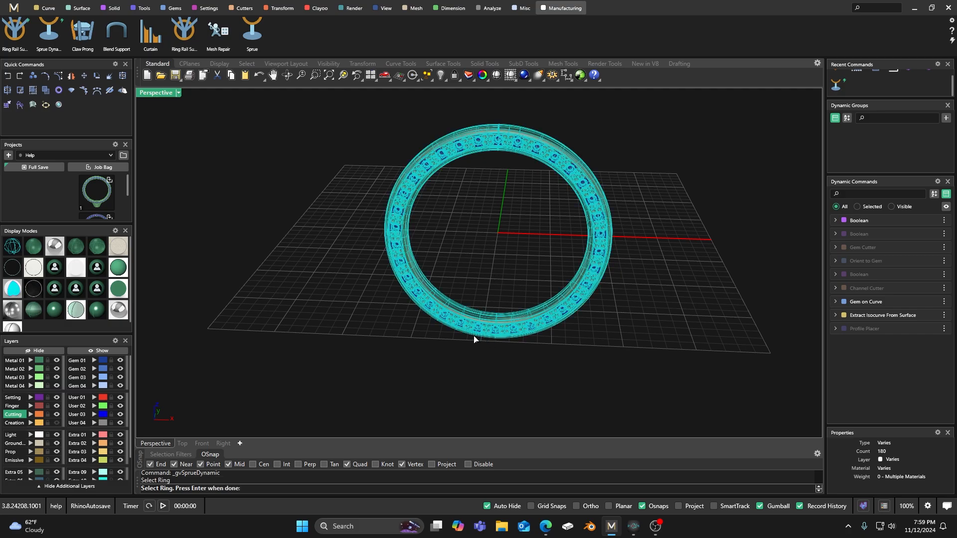
key("Return")
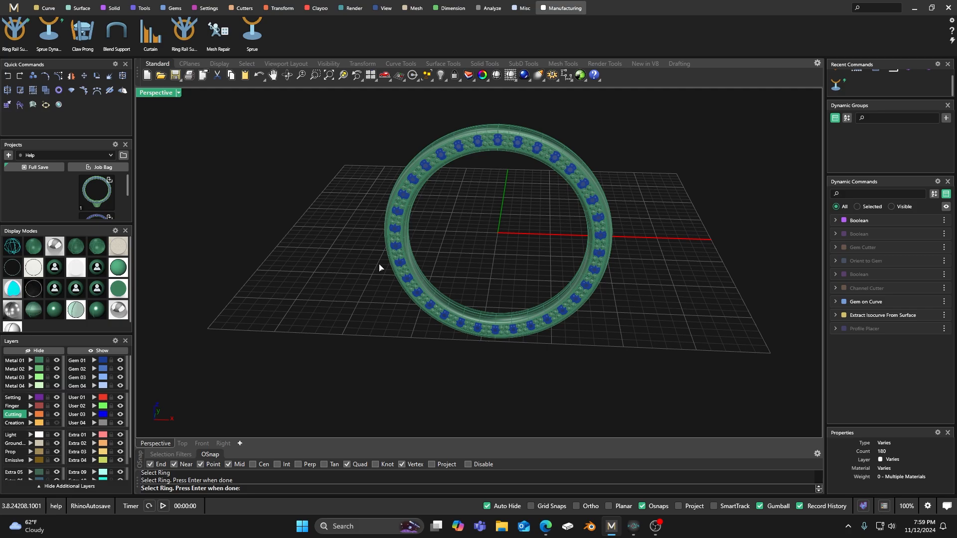
right_click_drag(379, 267, 458, 294)
scroll(458, 295, "up", 2)
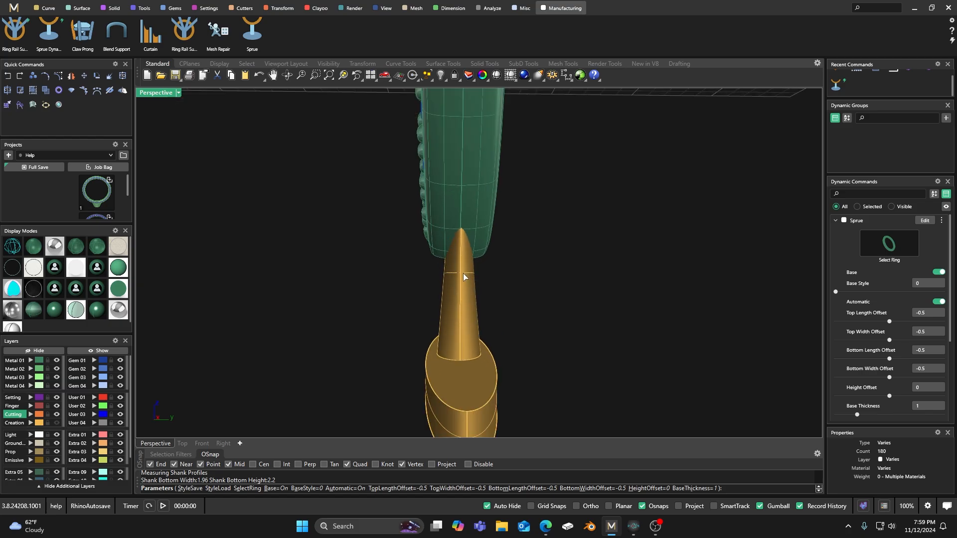
right_click_drag(462, 273, 341, 361)
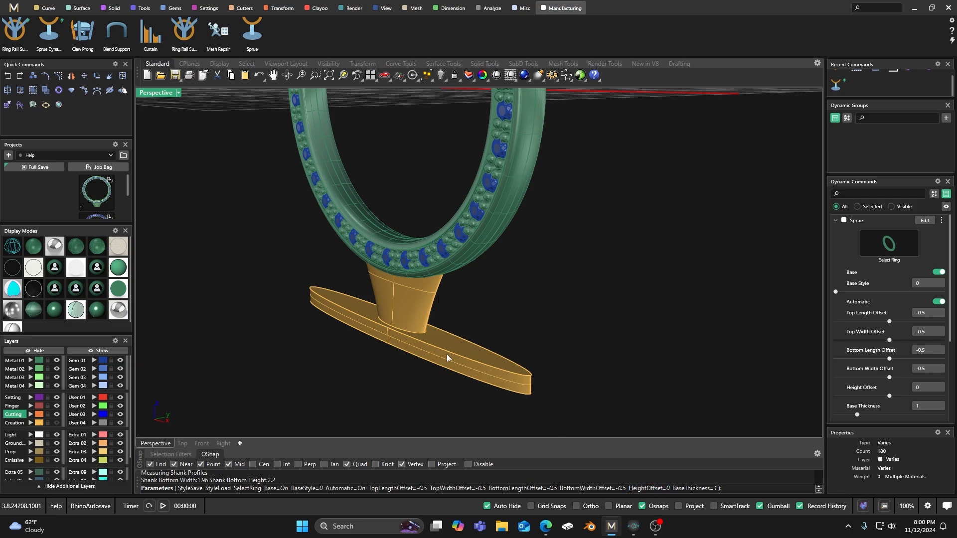
Step: Set the sprue's Top Length Offset to 1 and check the stem against the ring
scroll(447, 356, "down", 6)
right_click_drag(447, 355, 489, 335)
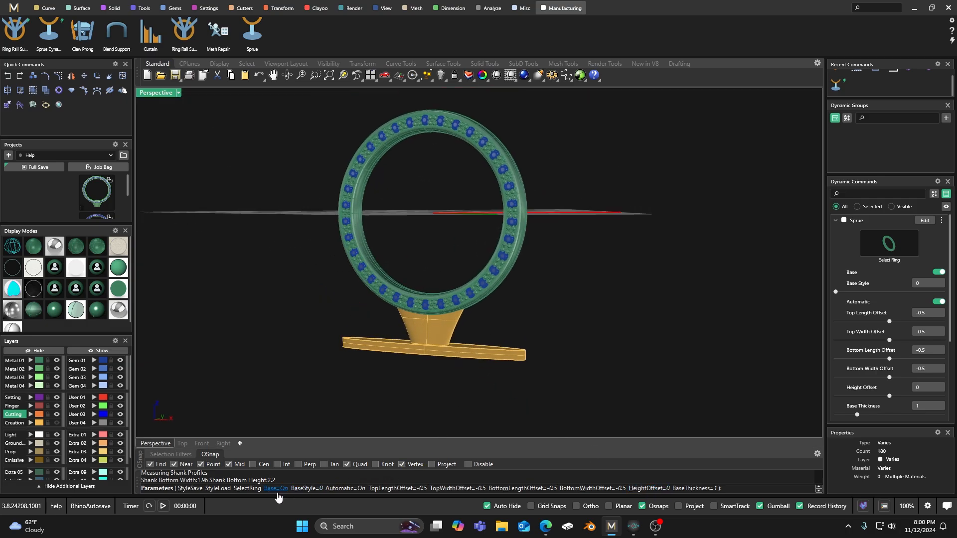
left_click(398, 489)
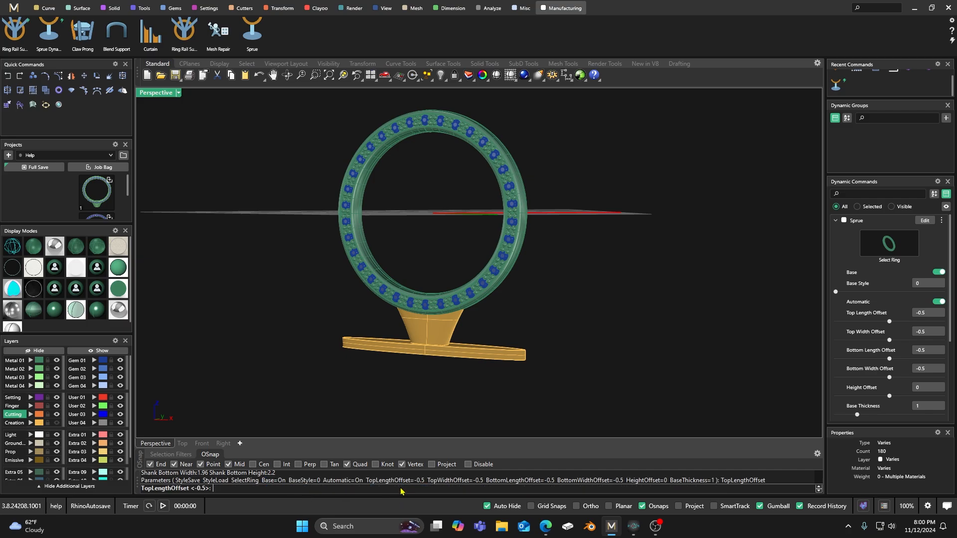
right_click_drag(410, 417, 342, 399)
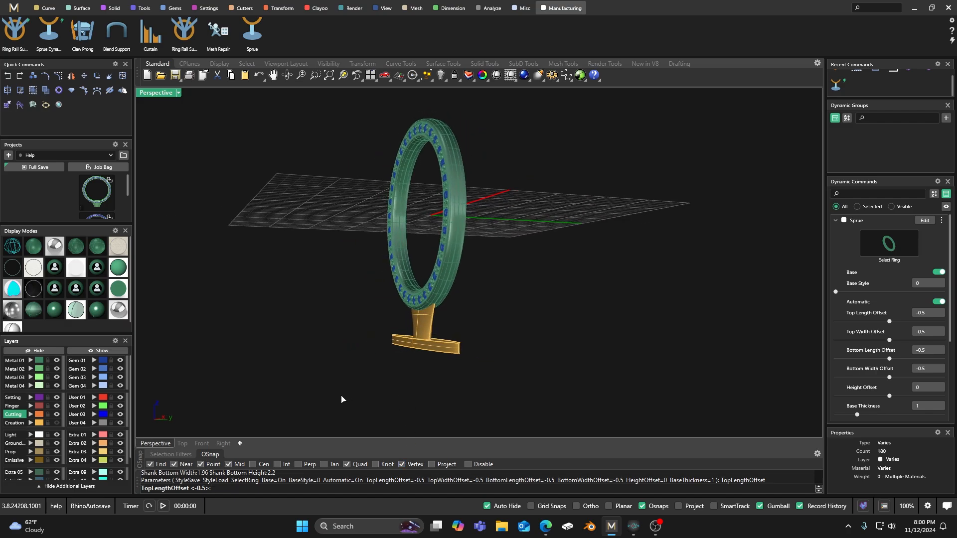
type("1")
key("Return")
type("1")
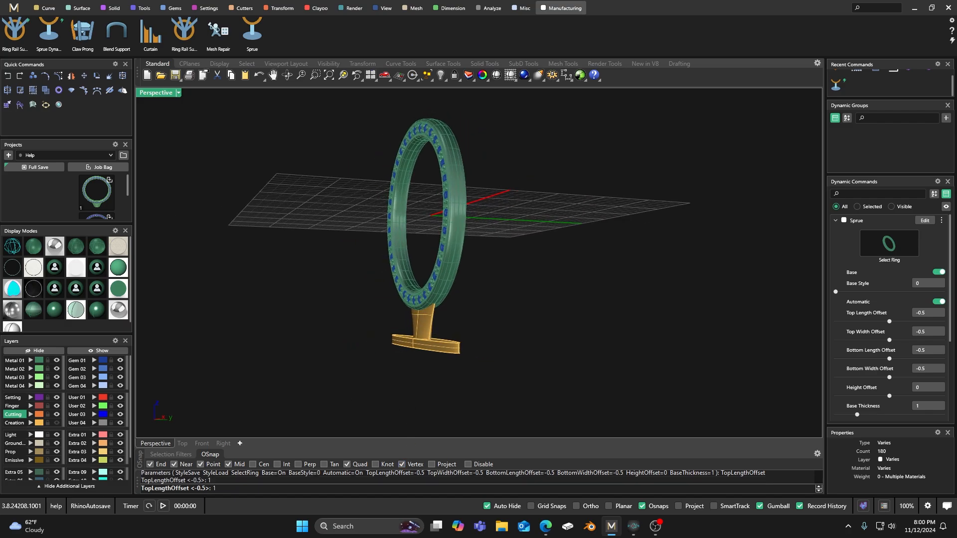
key("Return")
mouse_move(427, 343)
right_mouse_down()
mouse_move(513, 325)
mouse_move(433, 349)
mouse_move(325, 413)
mouse_move(397, 378)
mouse_move(353, 370)
mouse_move(384, 384)
mouse_move(438, 333)
right_mouse_up()
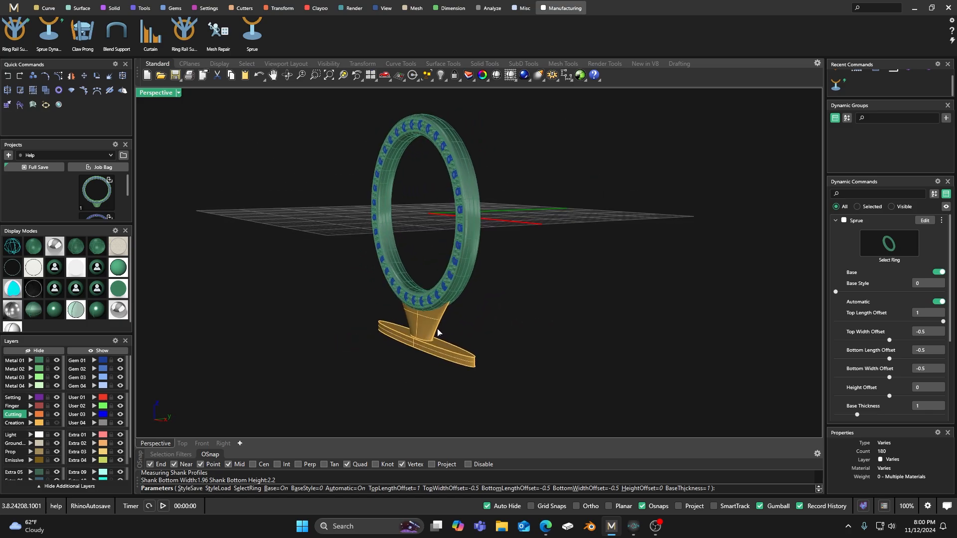
right_click_drag(358, 414, 339, 408)
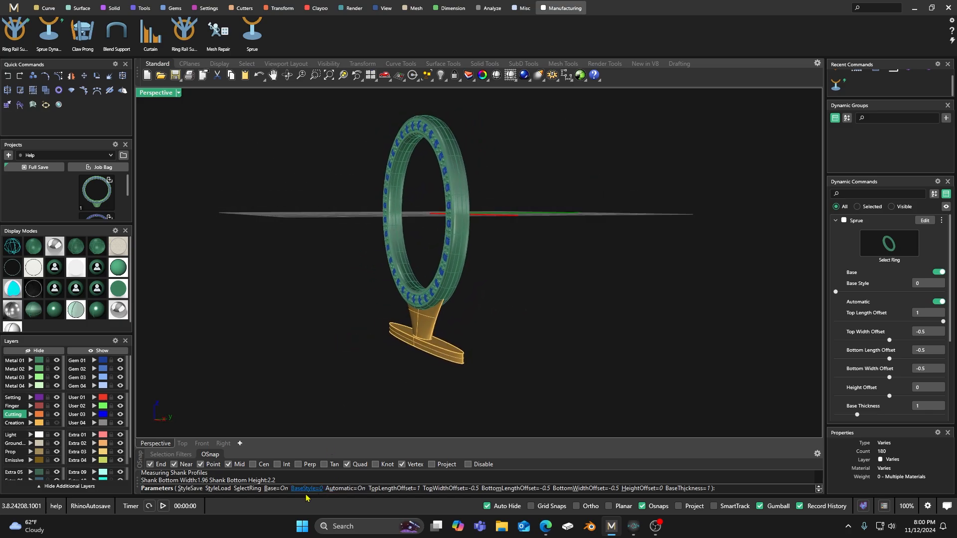
Step: Try Top Width Offset values of 1, 0.5 and 0.3 for the sprue and check its fit against the shank
left_click(449, 493)
right_click_drag(459, 385, 421, 337)
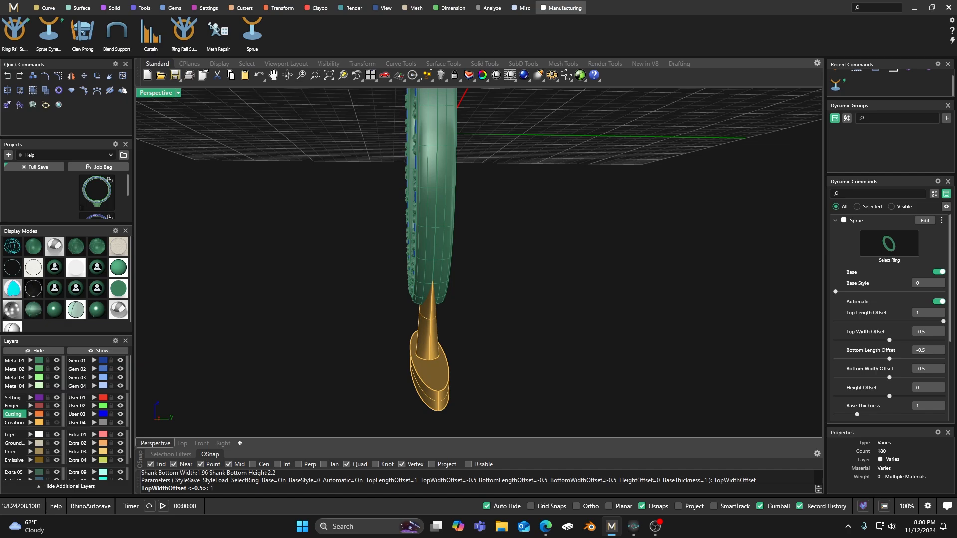
key("Return")
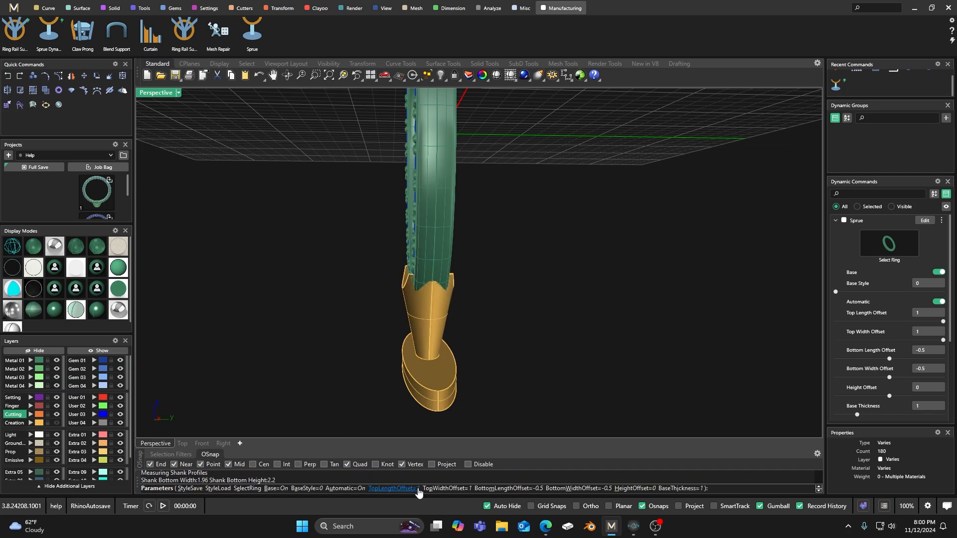
left_click(449, 489)
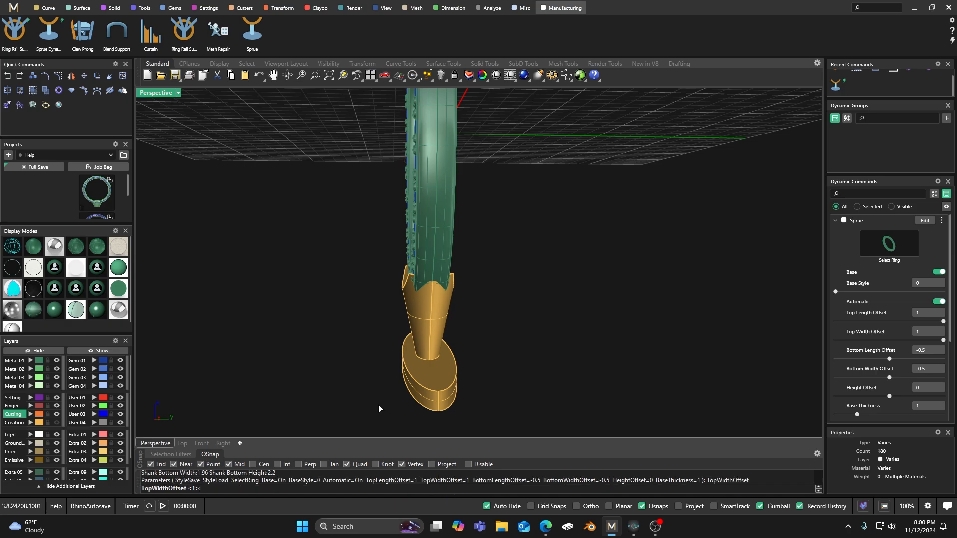
type(".5")
key("Return")
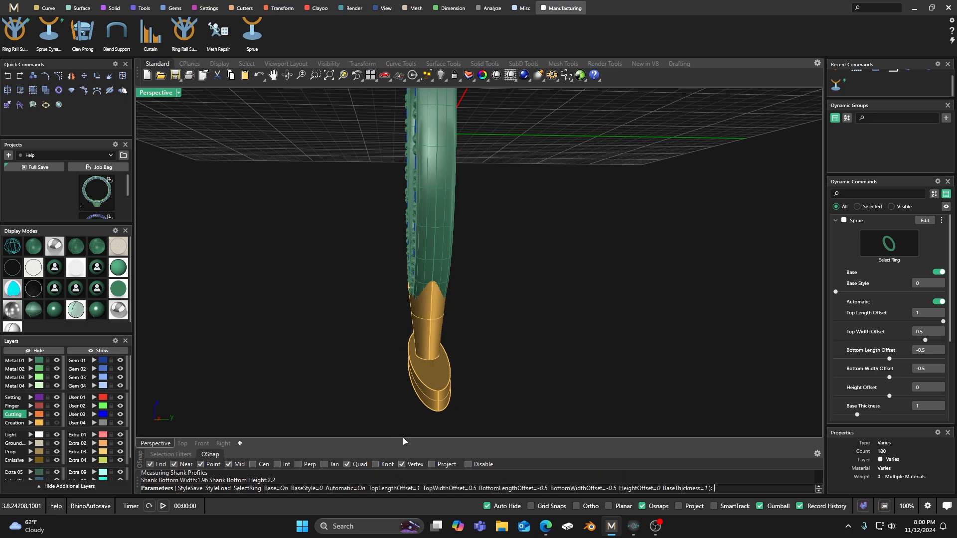
left_click(450, 489)
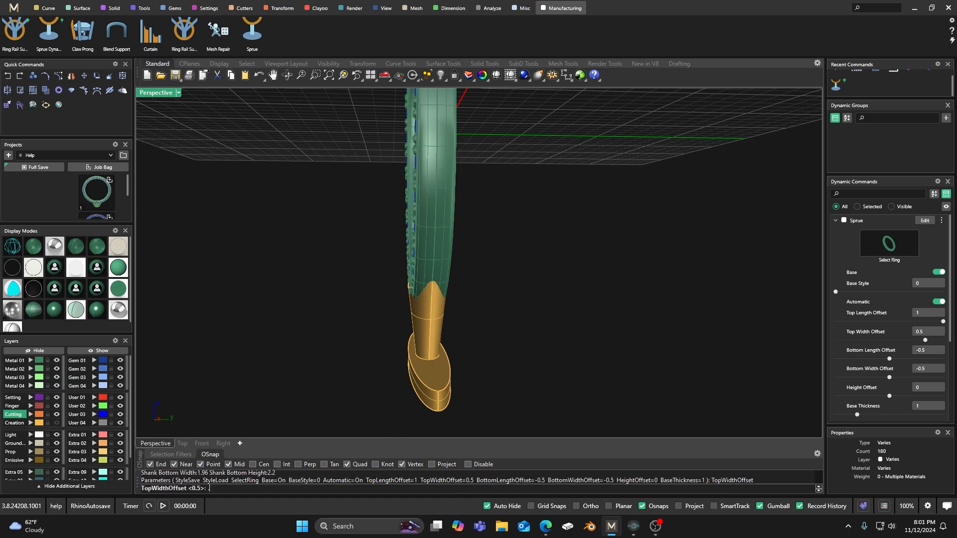
key("Return")
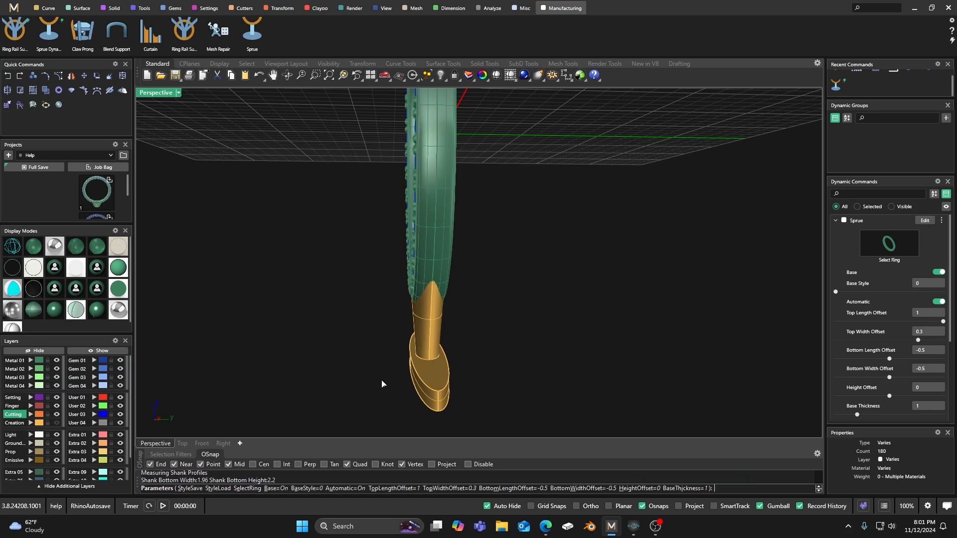
right_click_drag(382, 384, 485, 353)
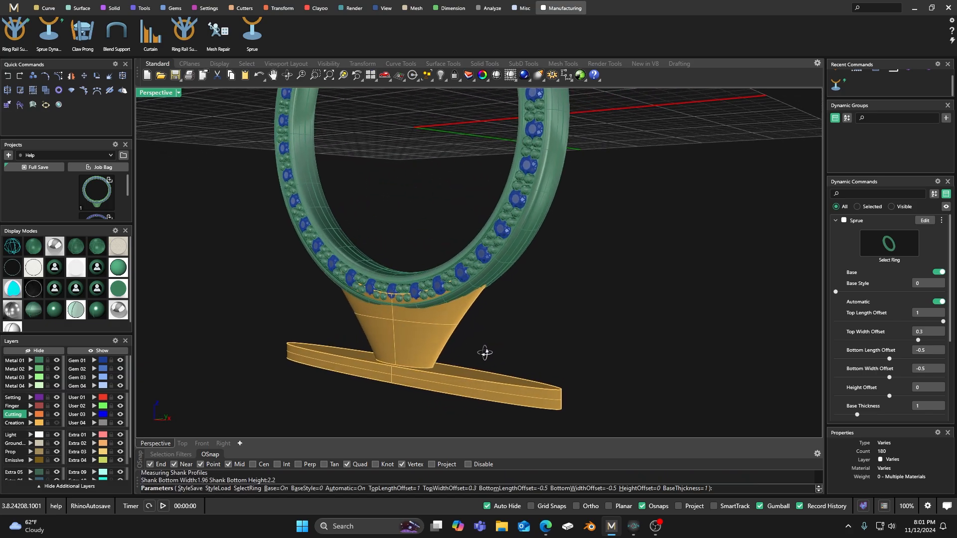
right_click_drag(400, 298, 337, 336)
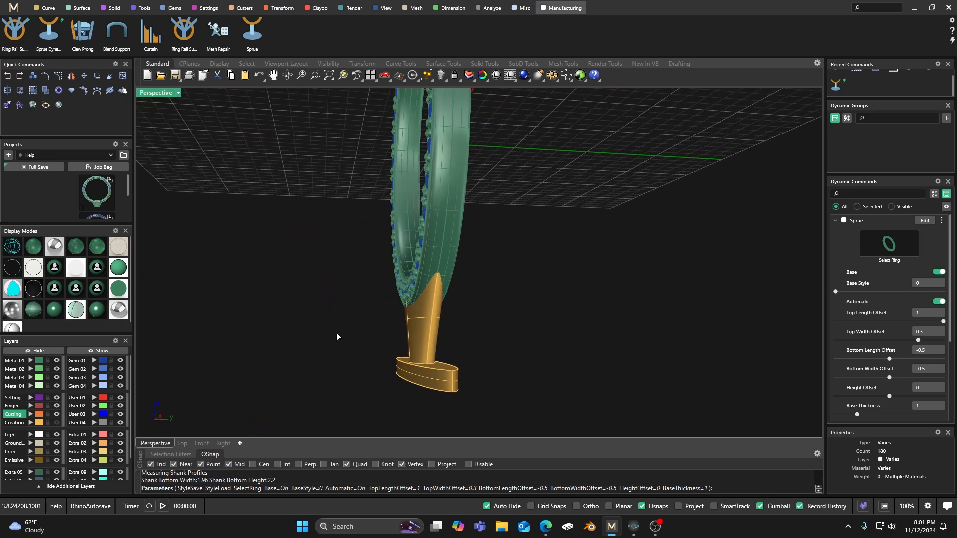
Step: Set the sprue's Top Length Offset to 0.3 and inspect where the stem meets the ring
left_click(394, 488)
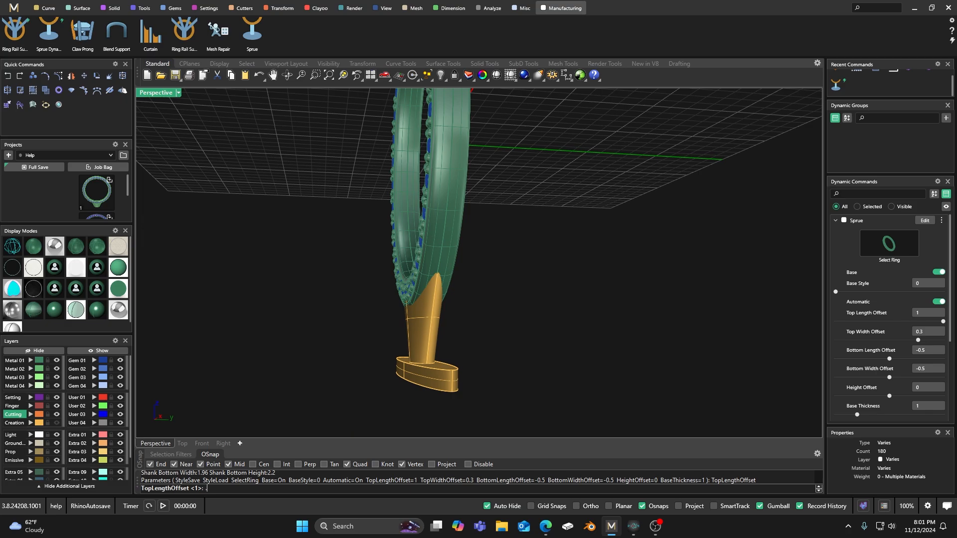
type(".3")
key("Return")
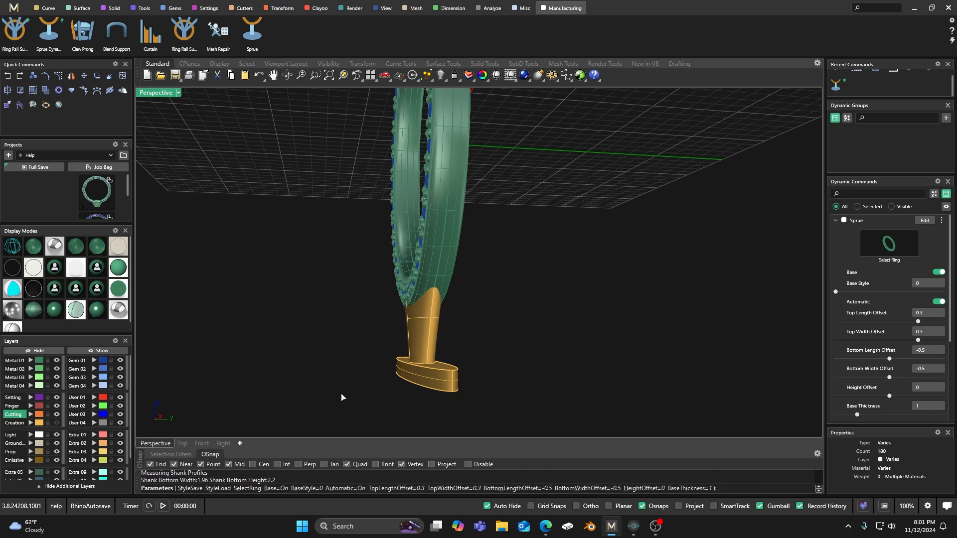
right_click_drag(342, 397, 451, 335)
scroll(392, 295, "up", 3)
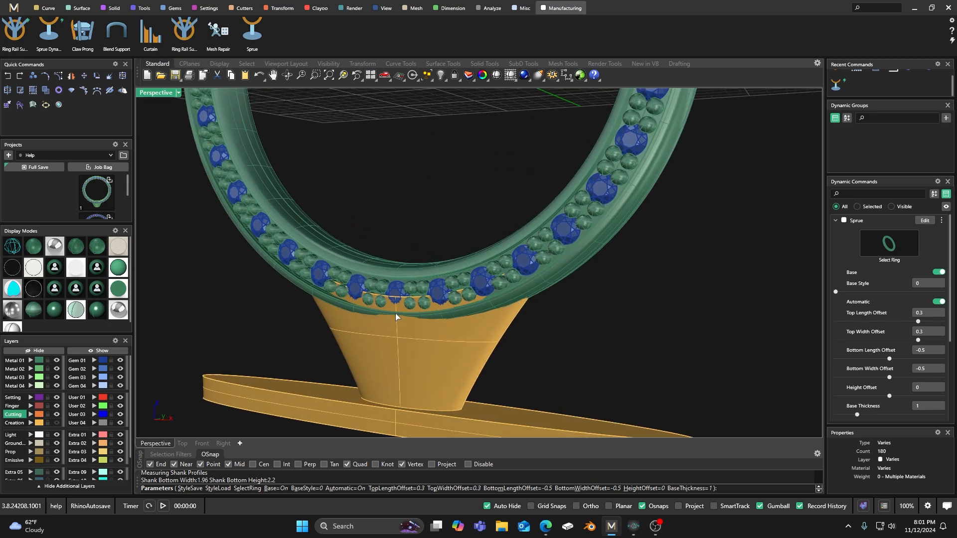
right_click_drag(394, 316, 359, 335)
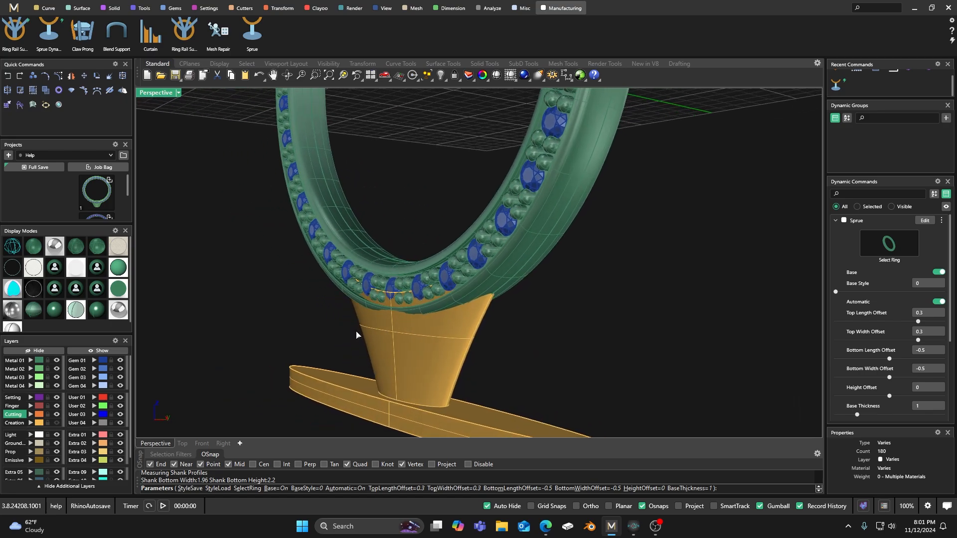
scroll(385, 316, "up", 2)
scroll(386, 316, "up", 2)
scroll(403, 301, "down", 7)
right_click_drag(402, 301, 349, 294)
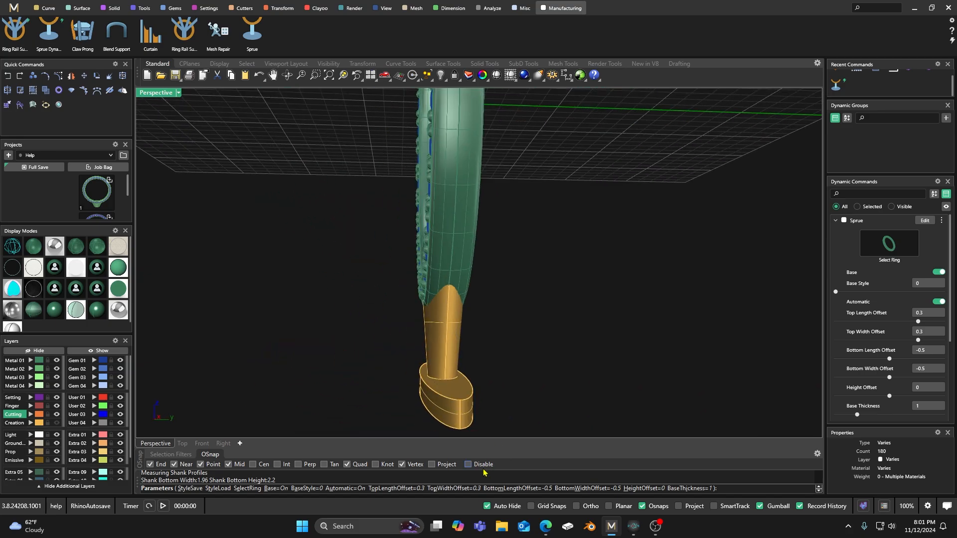
Step: Set the sprue's Top Width Offset to 0.2, check the connection and finish the sprue command
left_click(453, 489)
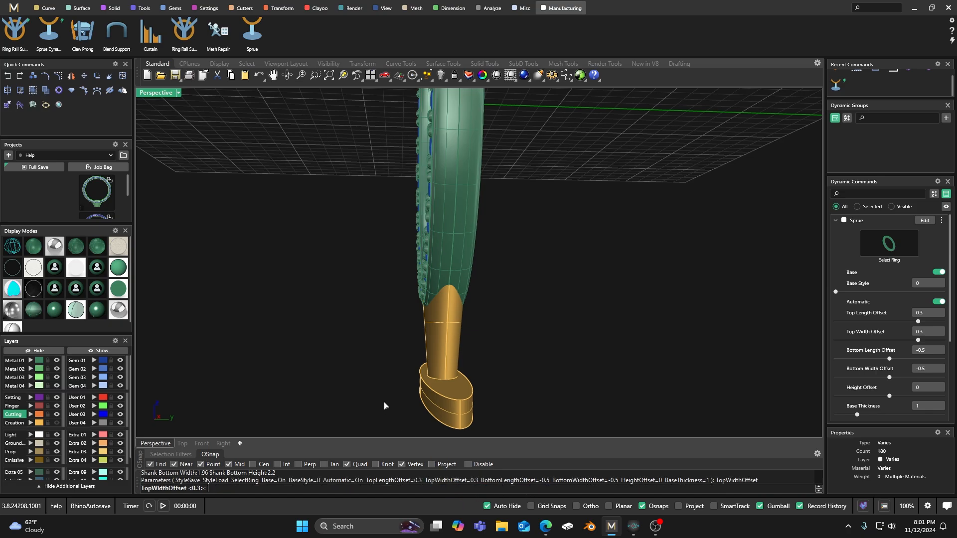
type(".2")
key("Return")
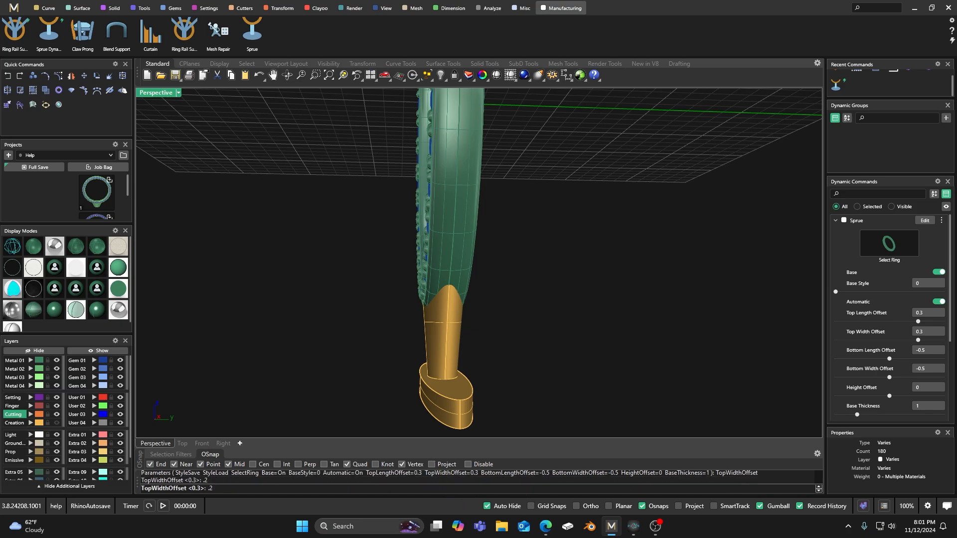
right_click_drag(386, 366, 441, 350)
scroll(441, 350, "up", 3)
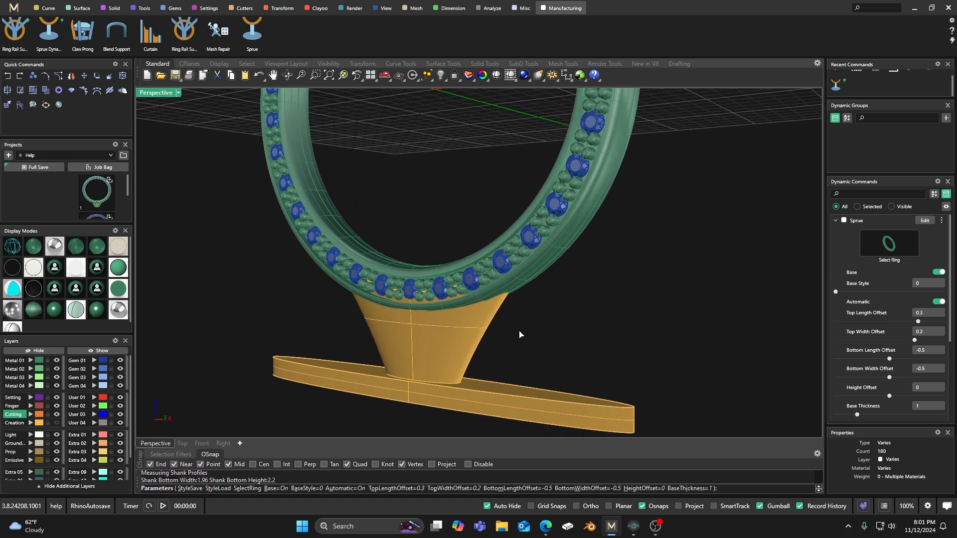
key("Escape")
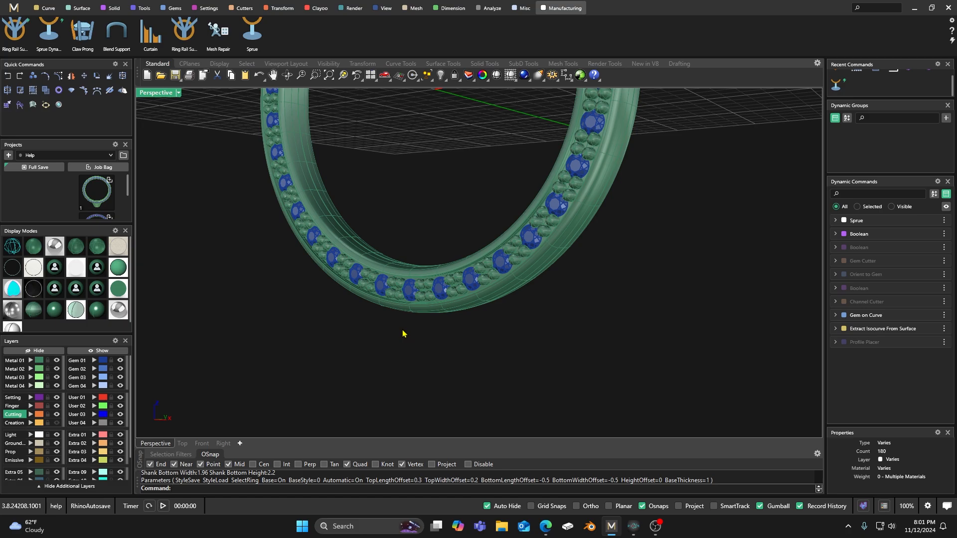
Step: Show the Creation layer and delete the extracted guide curve running around the ring over the gems
right_click_drag(403, 331, 290, 352)
left_click(56, 423)
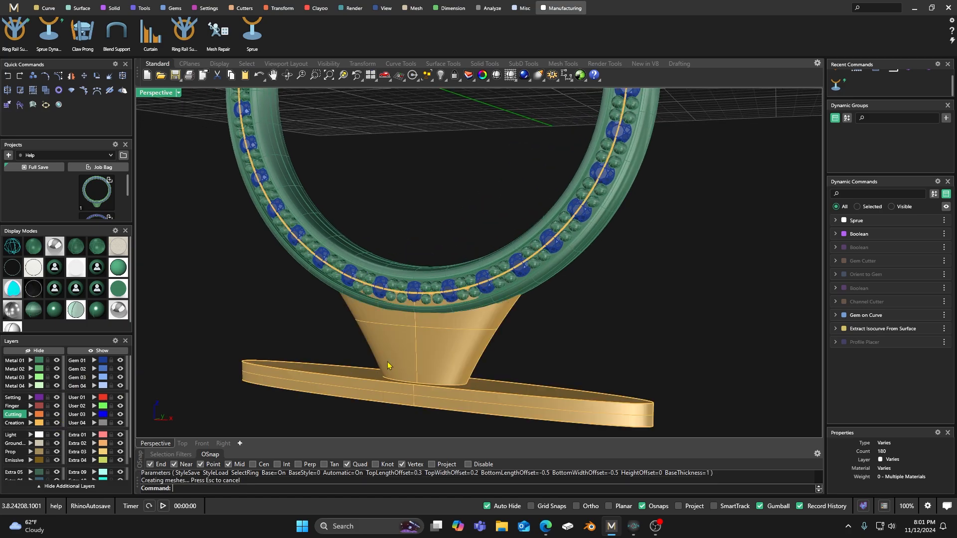
left_click(309, 252)
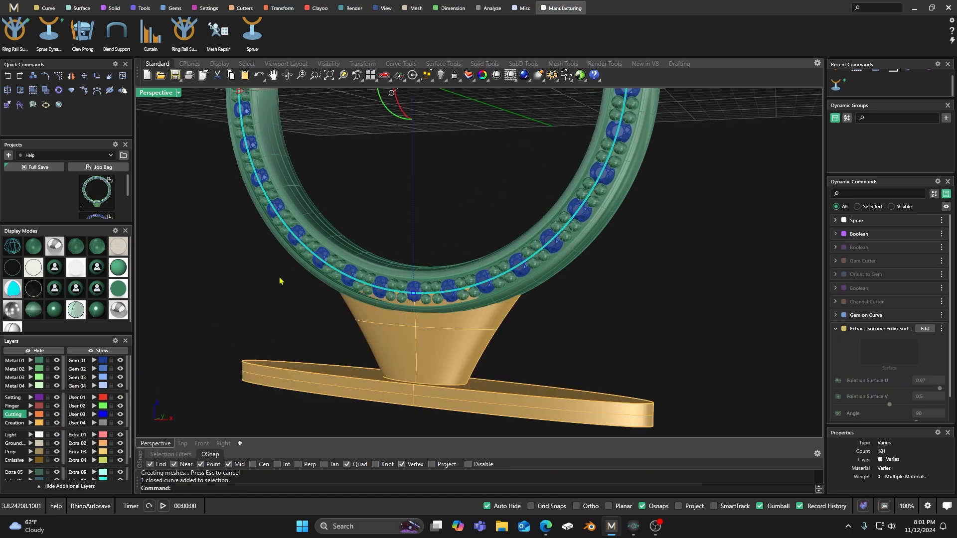
key("Delete")
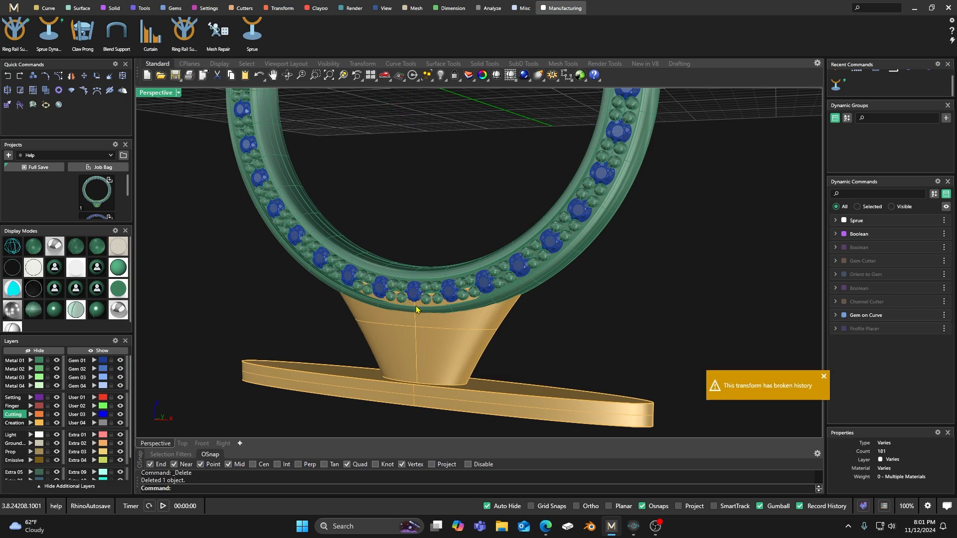
Step: Boolean-subtract the ring from the sprue's tapered stem
right_click_drag(415, 274, 369, 234)
left_click(111, 8)
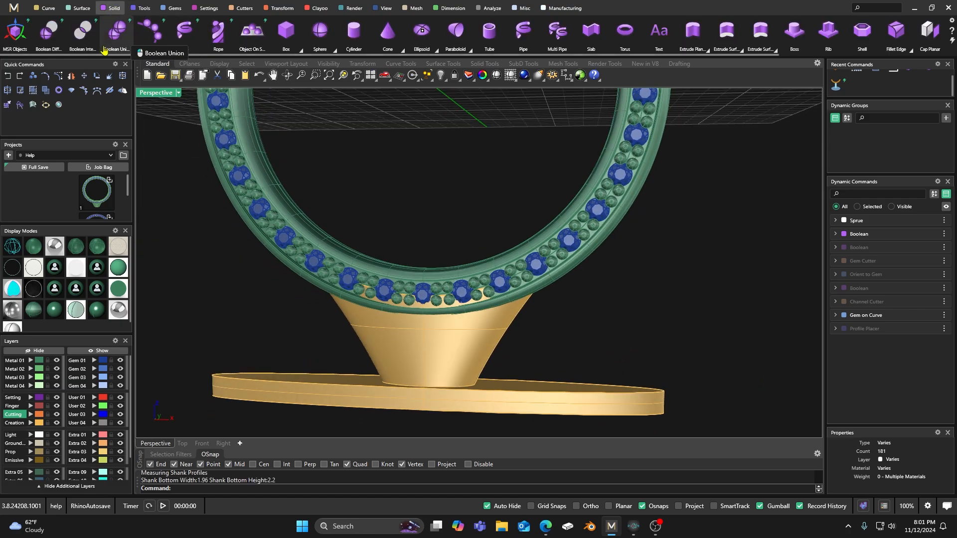
left_click(49, 31)
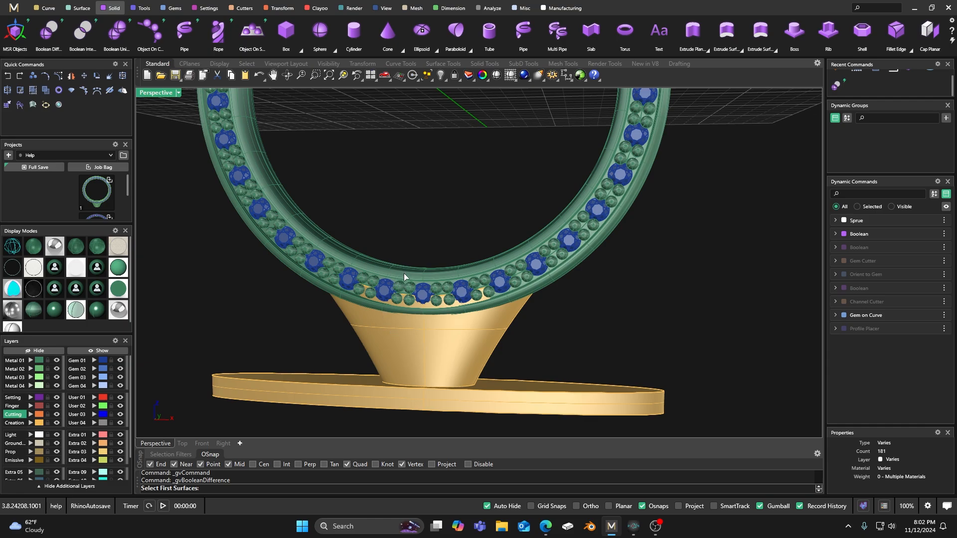
left_click(401, 335)
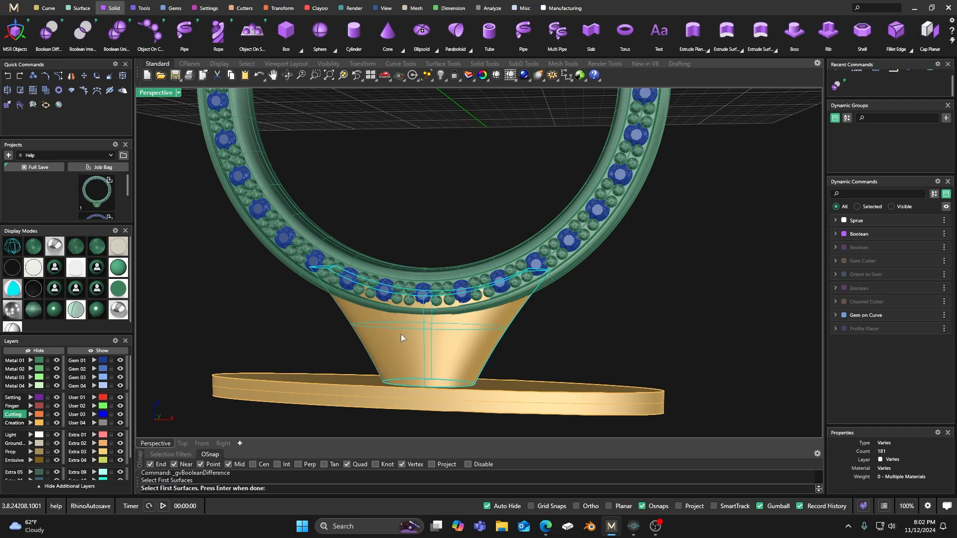
key("Return")
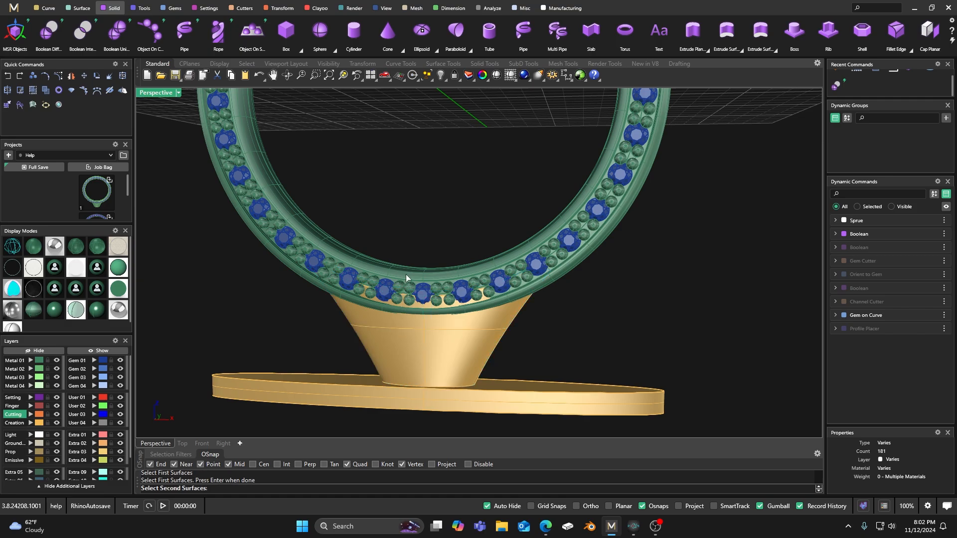
left_click(406, 274)
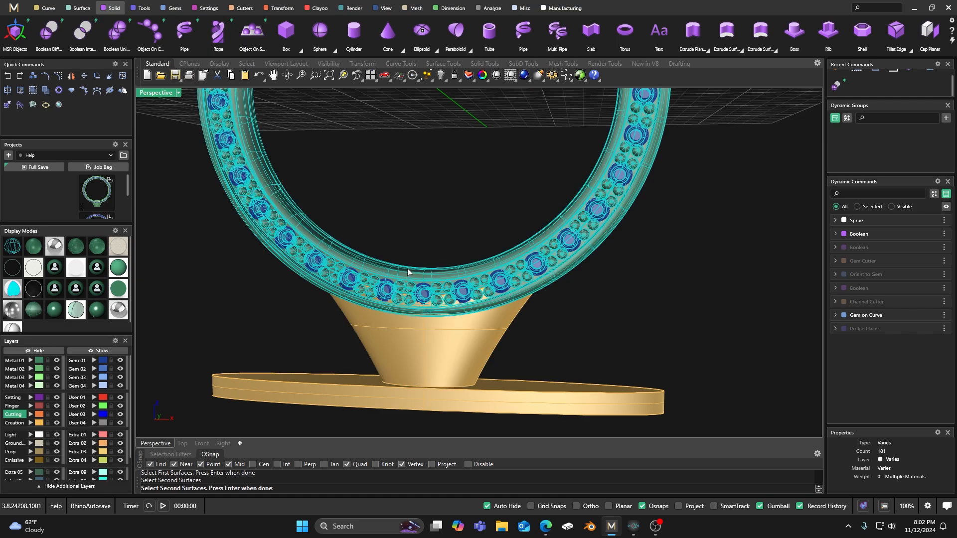
key("Return")
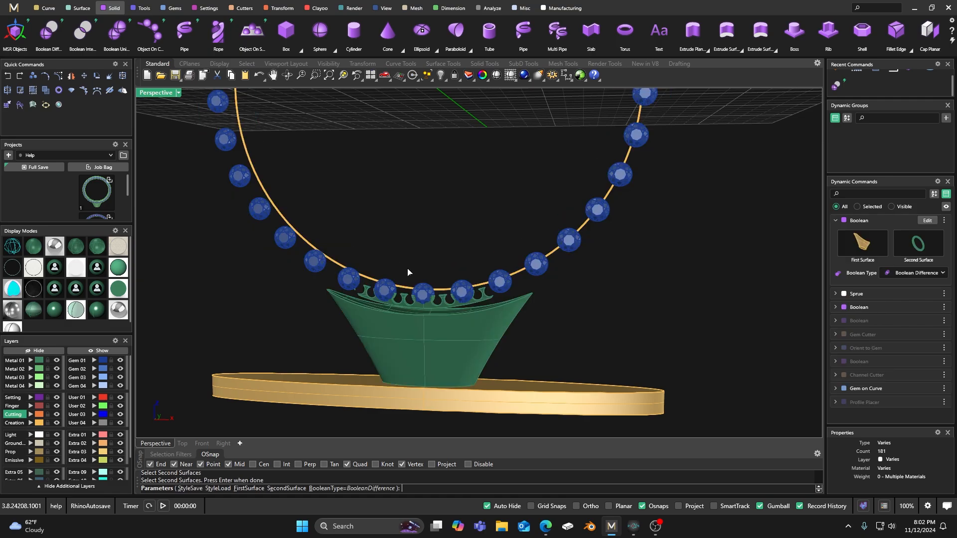
key("Return")
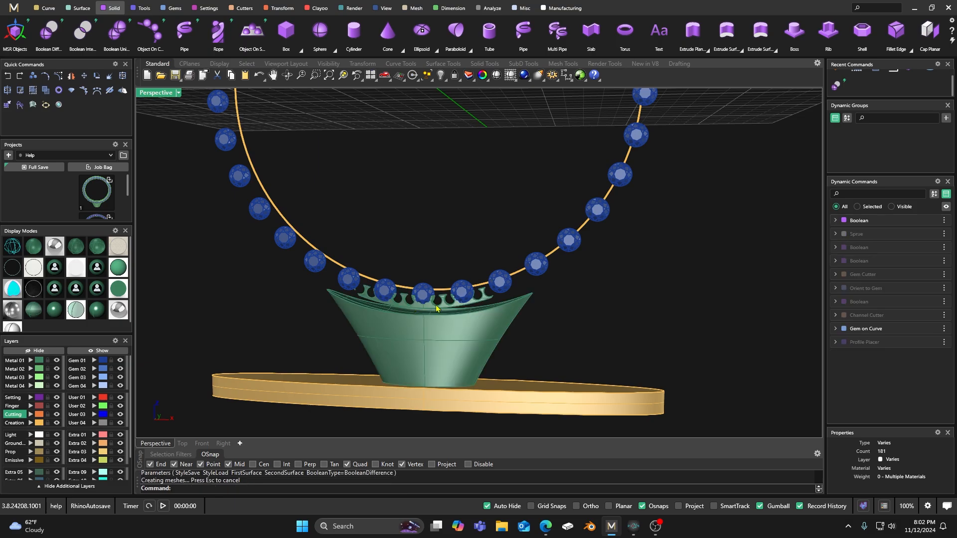
Step: Show the complete ring body again by restoring the output of the earlier Boolean in the dynamic command history
mouse_move(930, 225)
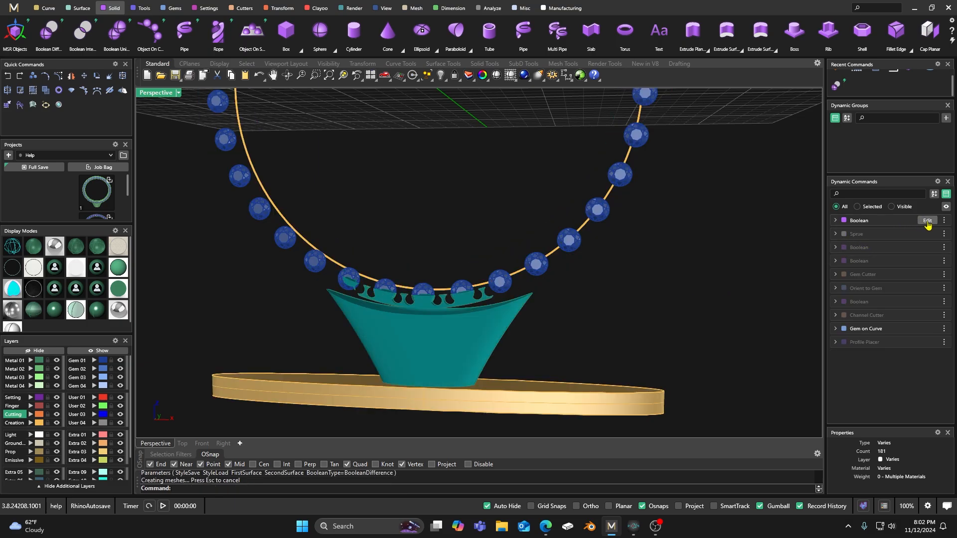
left_click(944, 220)
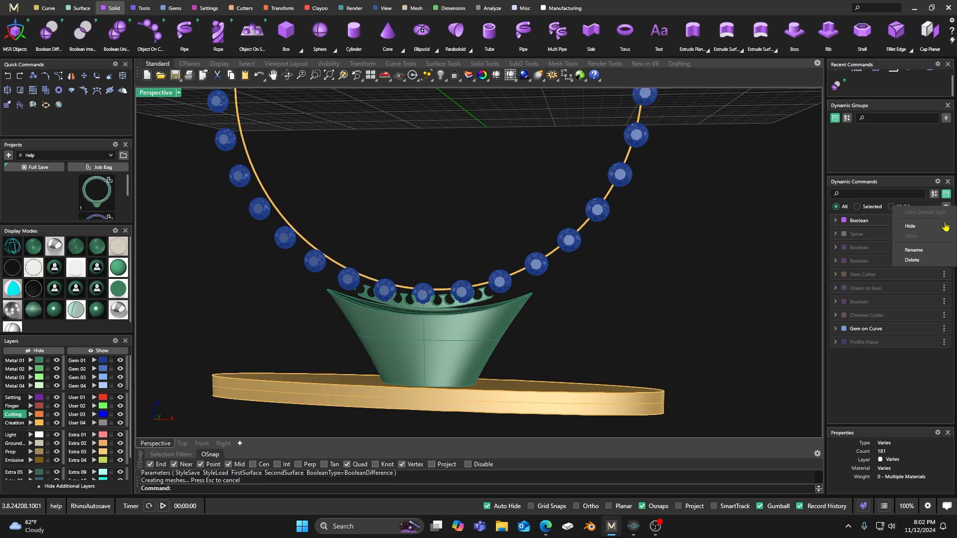
left_click(872, 220)
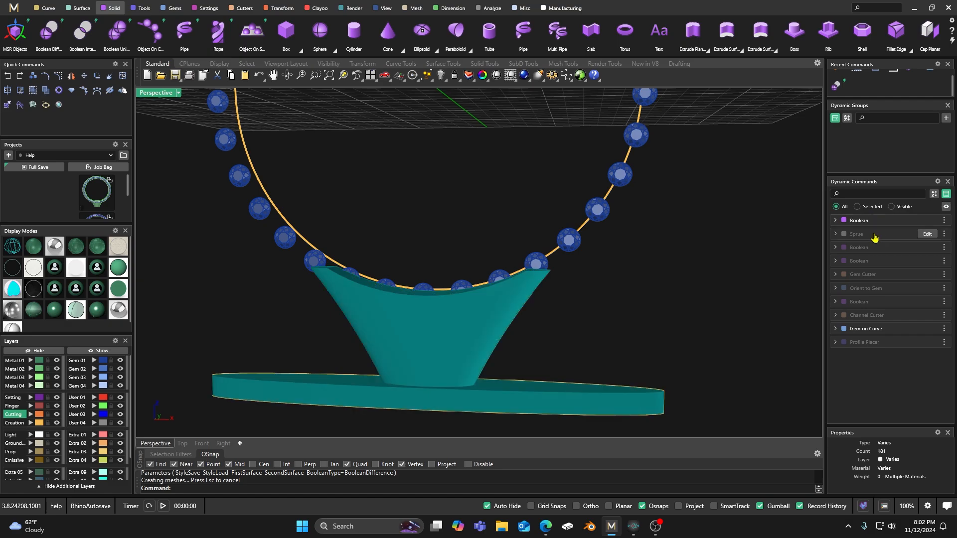
mouse_move(873, 236)
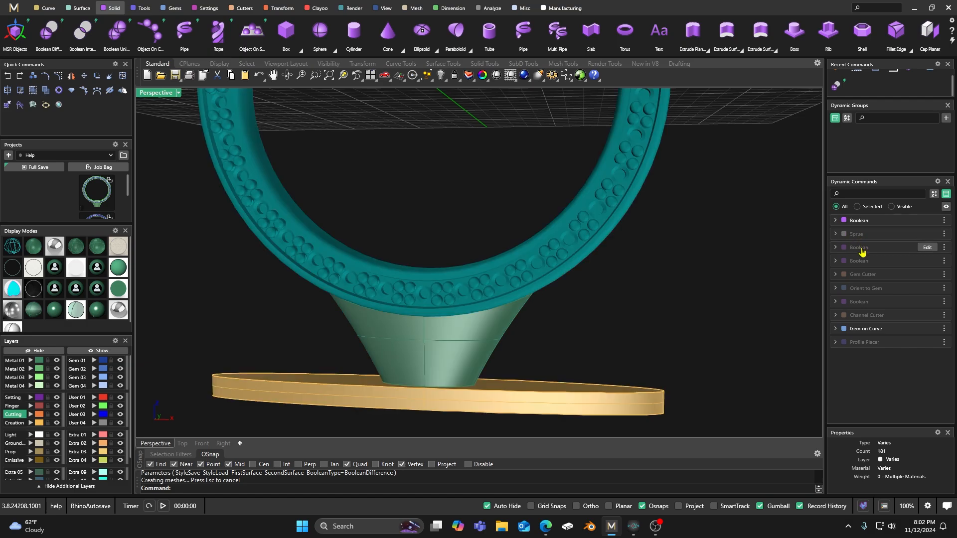
left_click(944, 248)
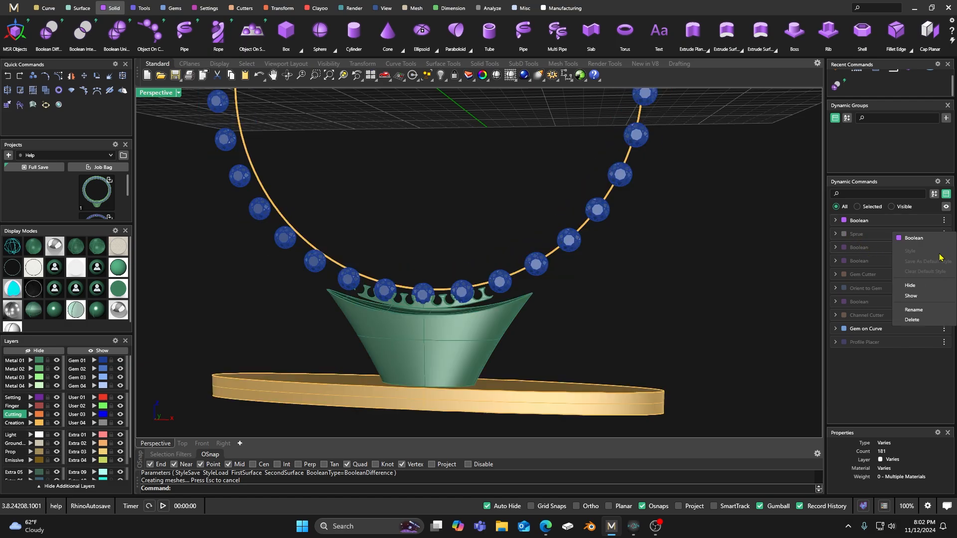
left_click(905, 296)
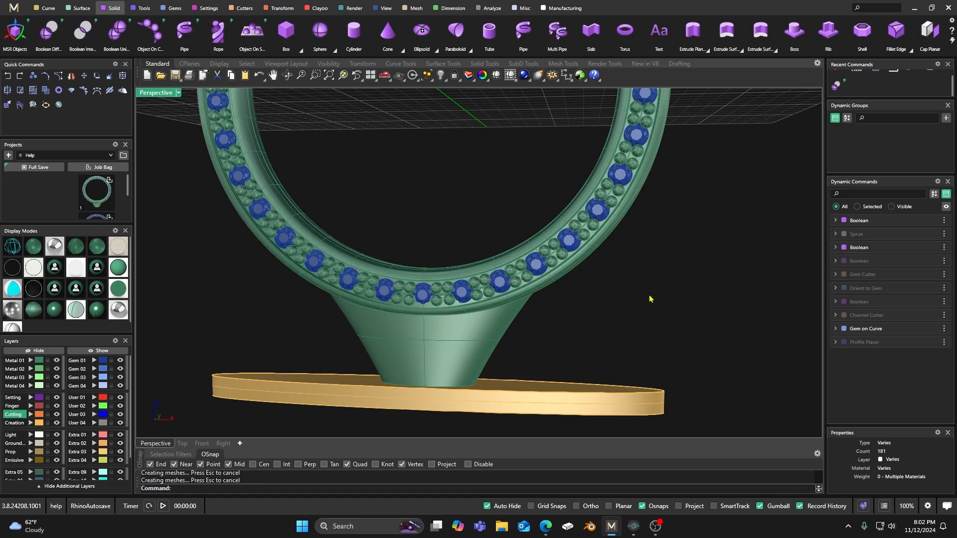
Step: With the ring temporarily hidden, delete the separated crescent-shaped fragment between the gems and the sprue stem
left_click(291, 207)
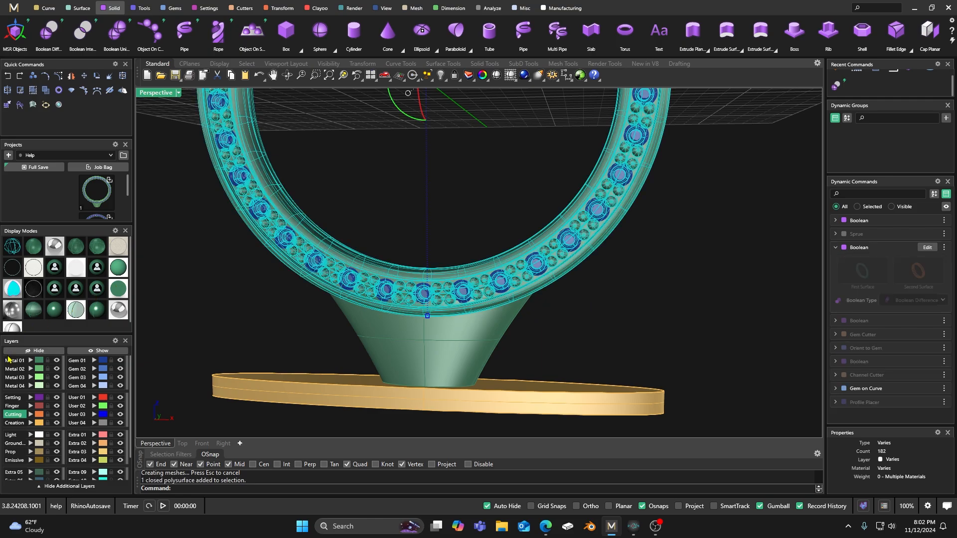
left_click(33, 351)
scroll(426, 306, "up", 5)
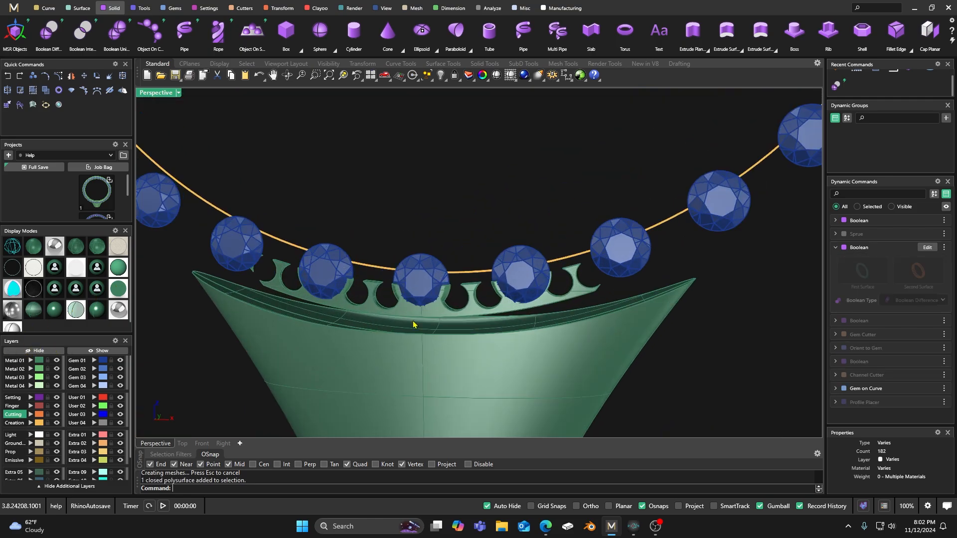
left_click(410, 297)
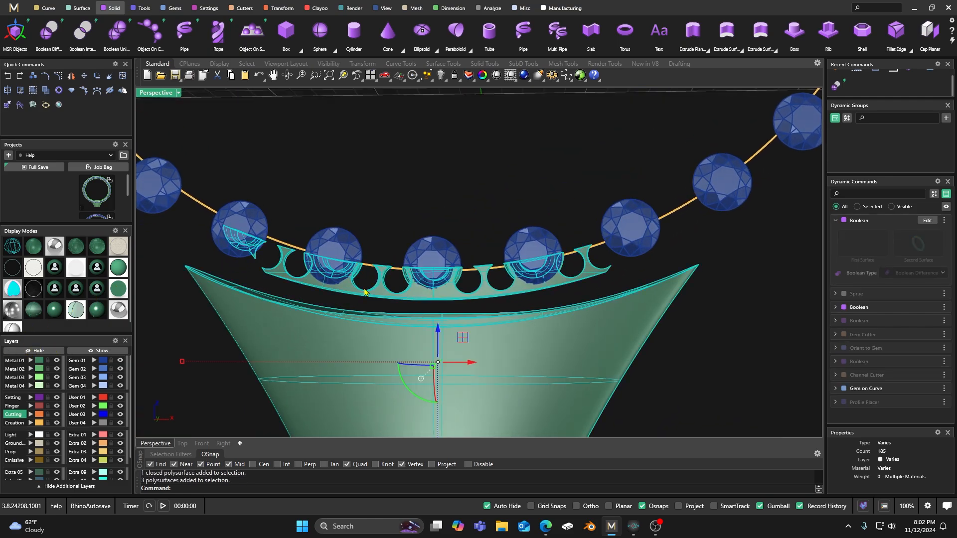
left_click(429, 306)
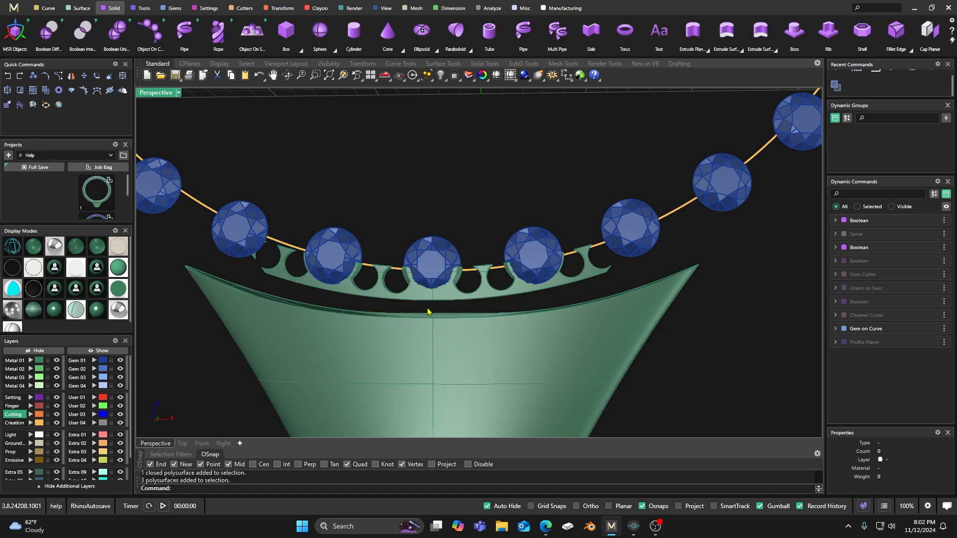
key("Delete")
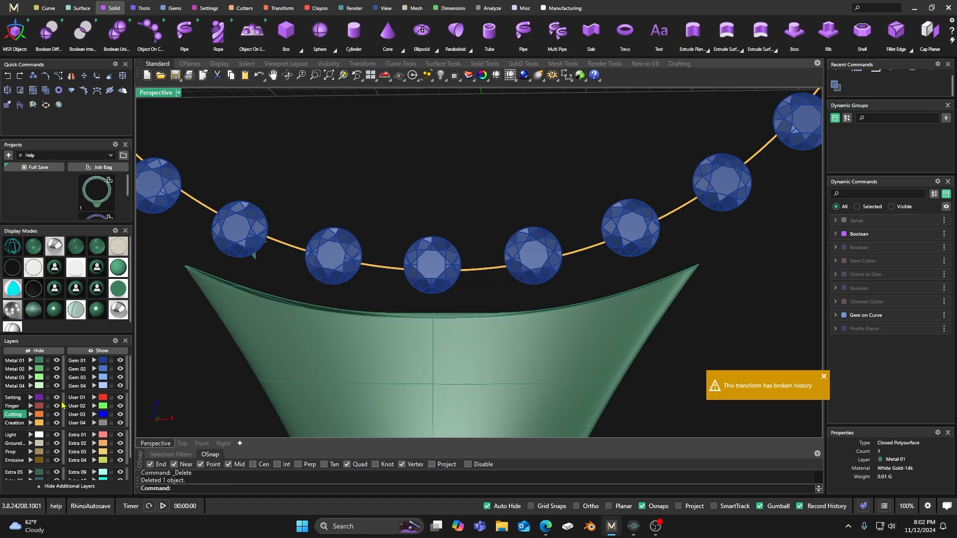
left_click(99, 352)
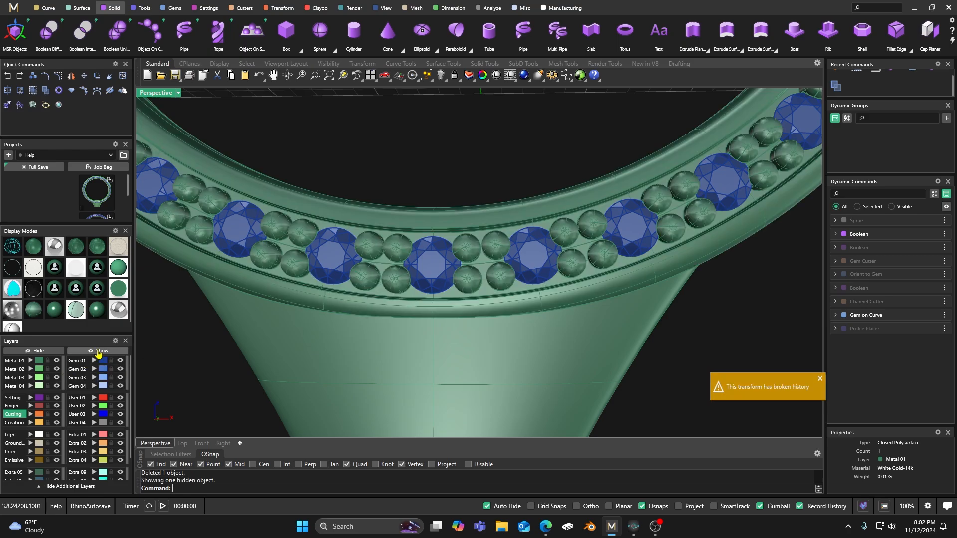
Step: Examine the joint between the ring and the sprue stem from several angles, temporarily hiding the Gem 01 layer
scroll(477, 317, "down", 3)
right_click_drag(477, 317, 419, 308)
scroll(435, 333, "down", 3)
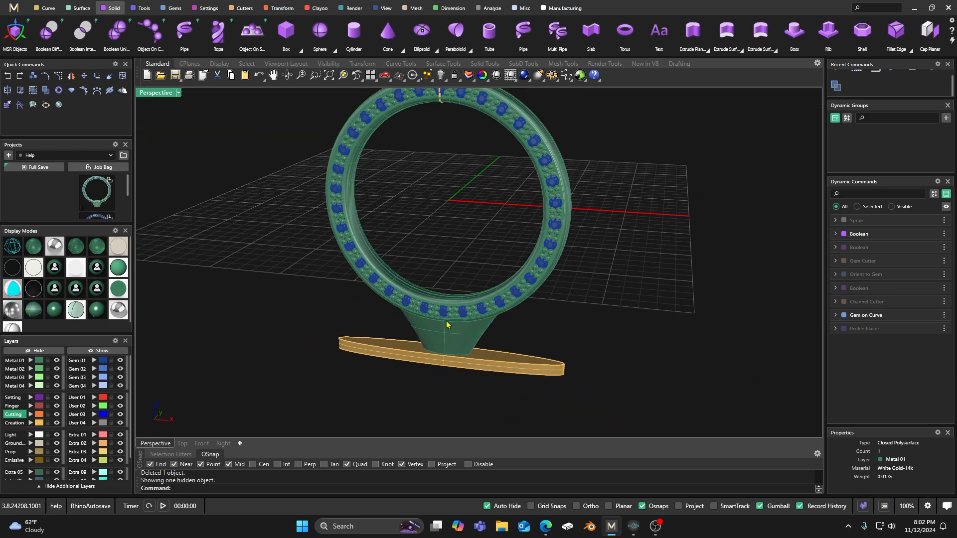
scroll(446, 324, "up", 6)
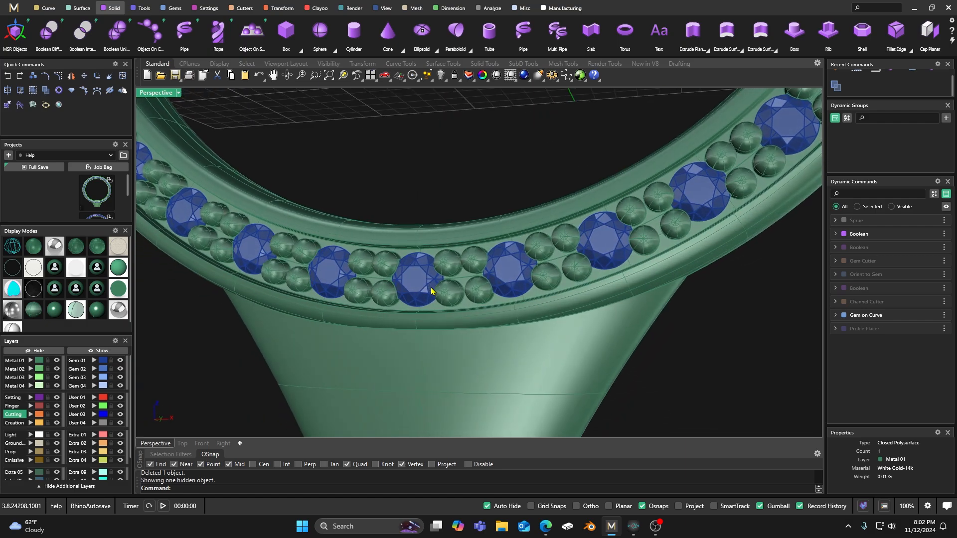
scroll(431, 289, "down", 7)
right_click_drag(428, 295, 435, 324)
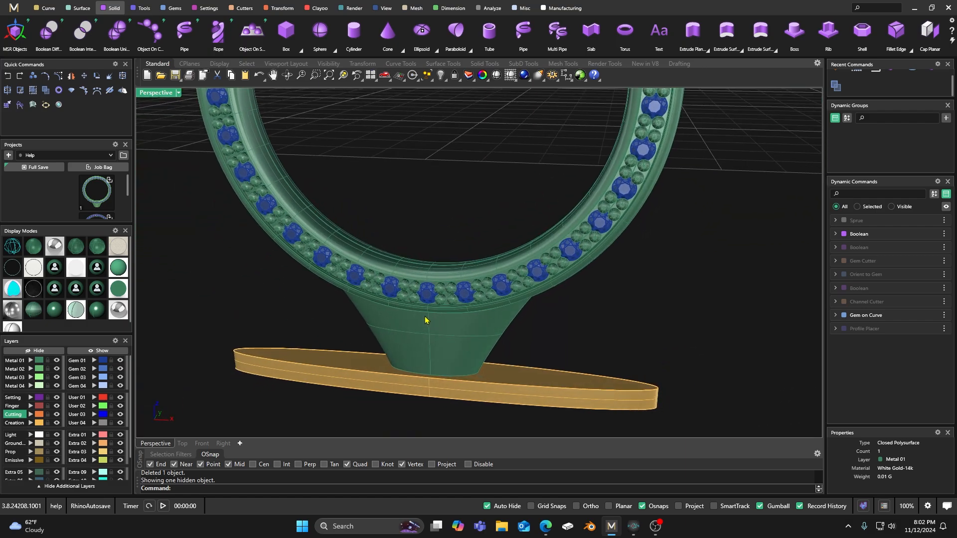
scroll(425, 320, "up", 3)
left_click(120, 360)
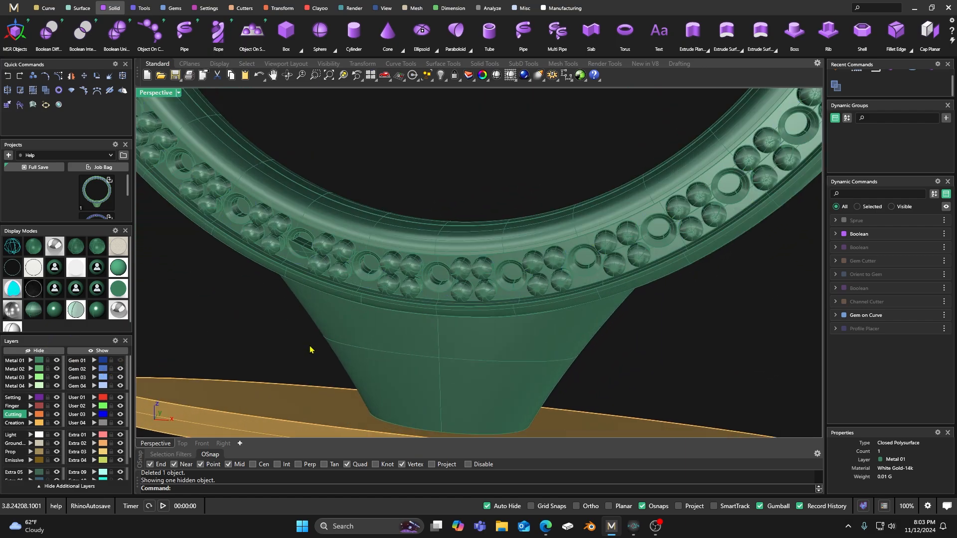
right_click_drag(349, 329, 198, 336)
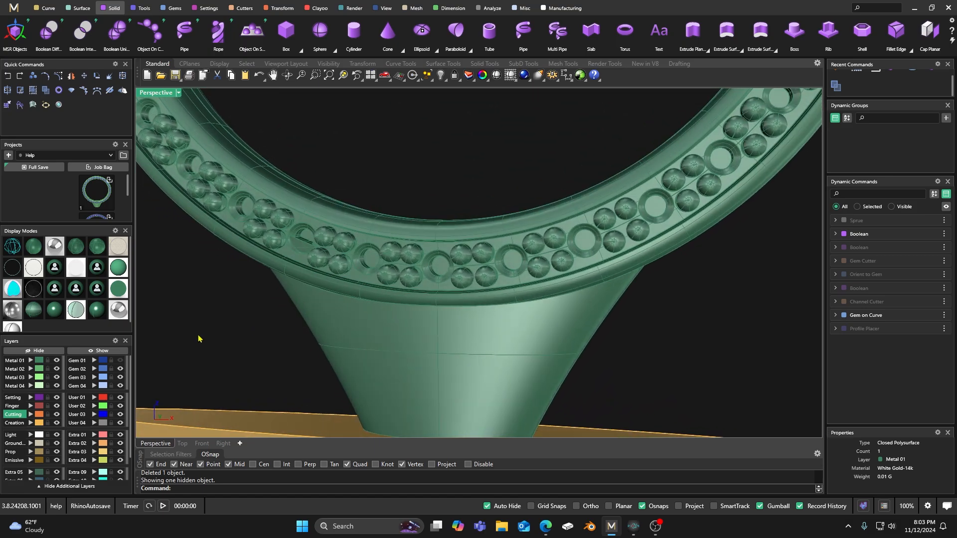
left_click(121, 361)
scroll(444, 297, "down", 3)
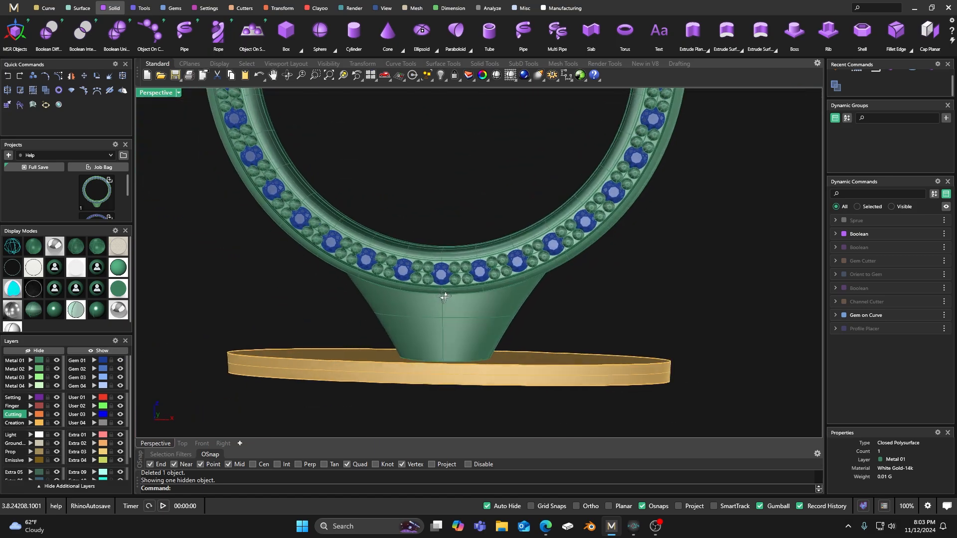
Step: Boolean-union the sprue's tapered stem with the ring
left_click(117, 31)
left_click(415, 318)
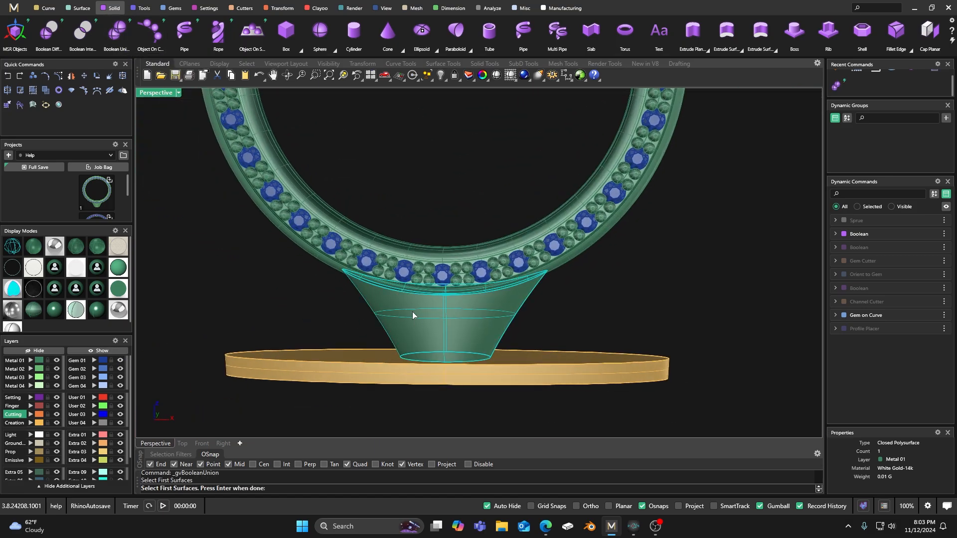
scroll(411, 306, "up", 3)
key("Return")
left_click(435, 209)
key("Return")
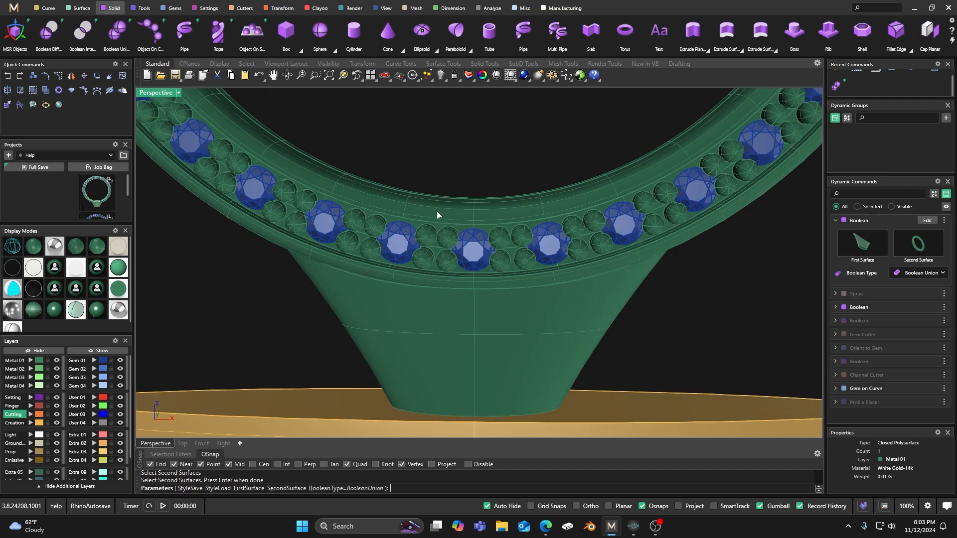
Step: Delete the leftover separate stem polysurface that overlaps the united ring and stem
left_click(465, 217)
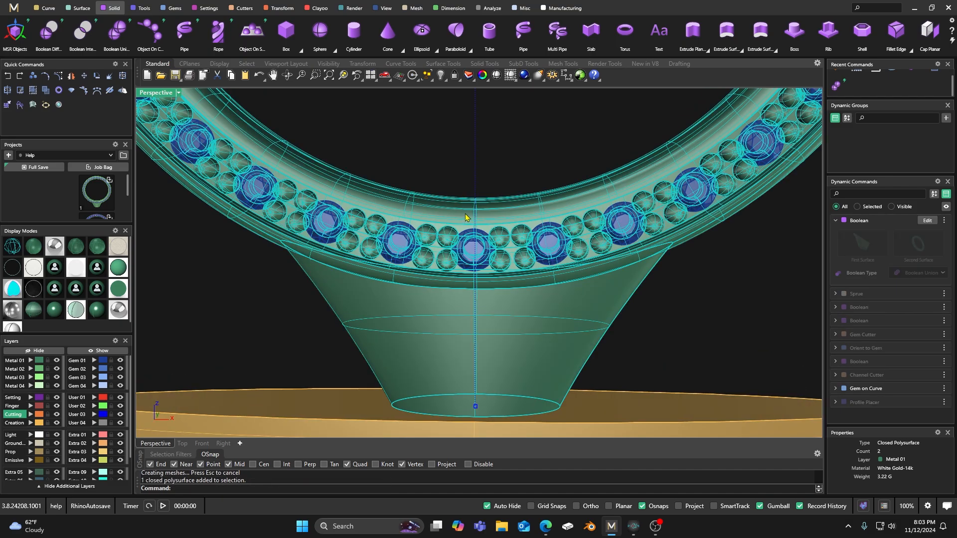
left_click(454, 169)
scroll(455, 180, "down", 3)
key("Return")
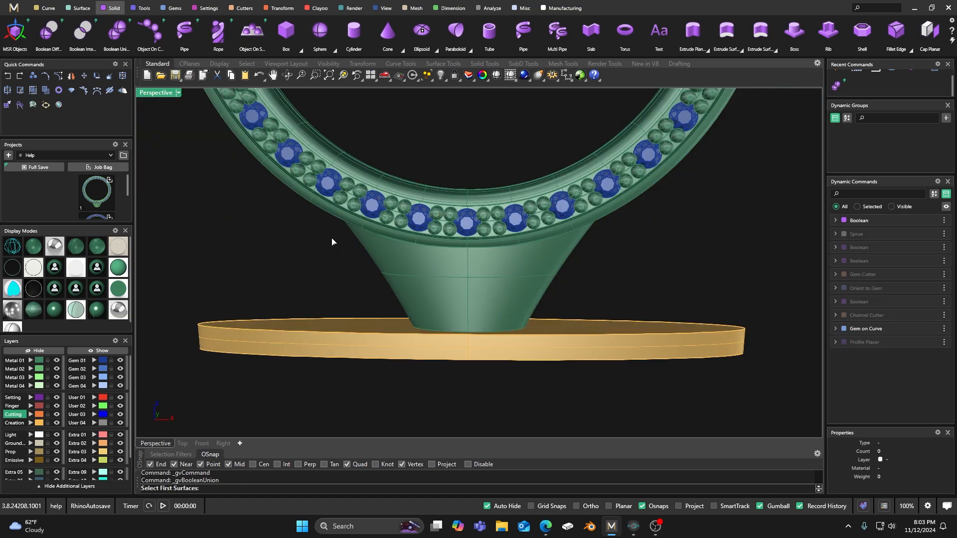
left_click(424, 289)
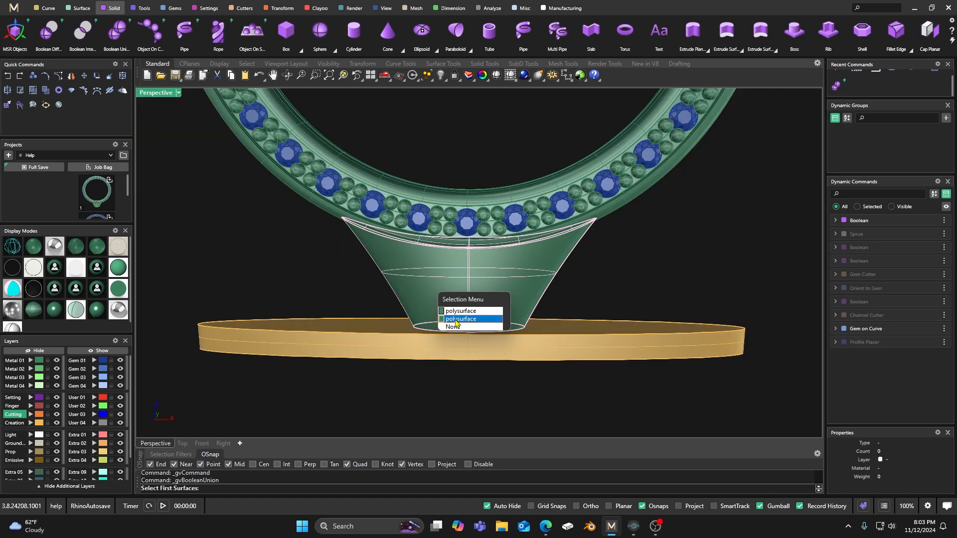
left_click(456, 321)
key("Delete")
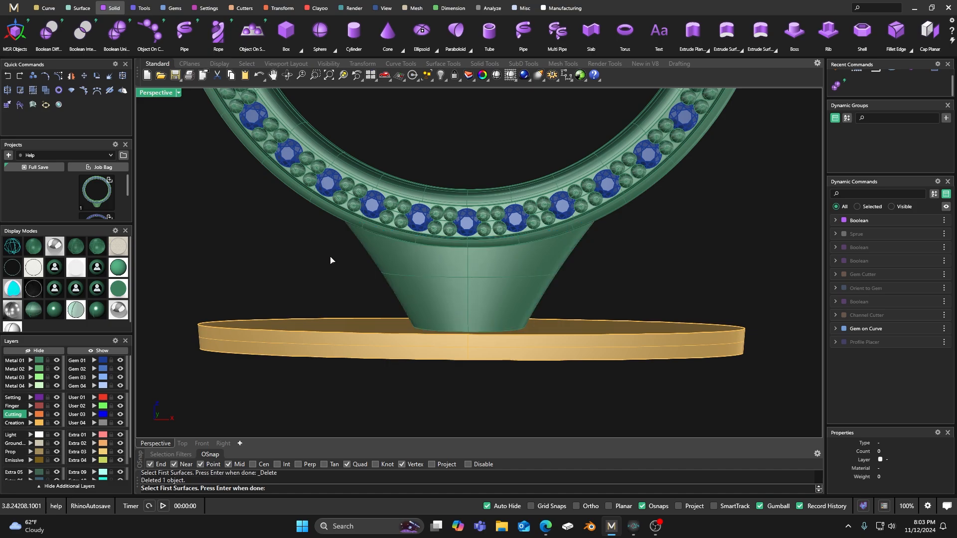
left_click(418, 268)
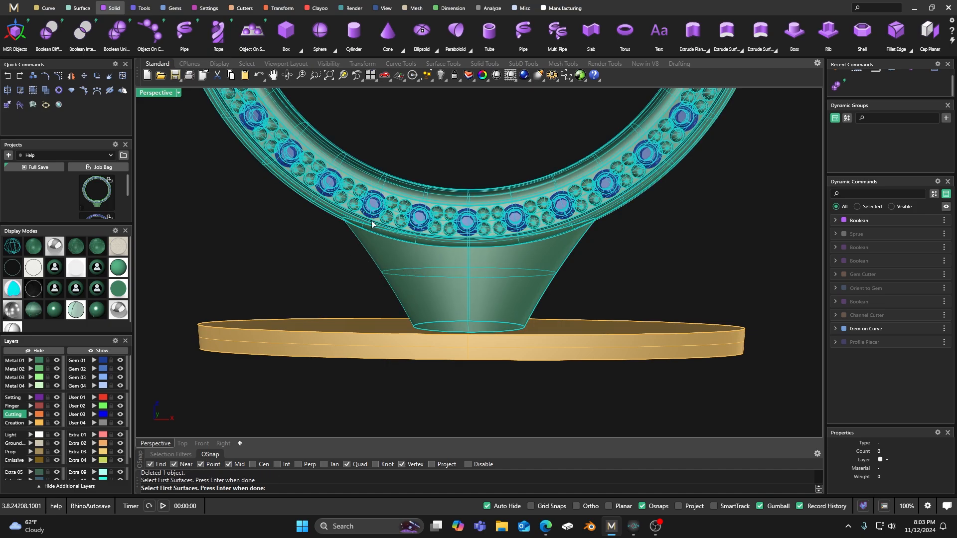
key("Return")
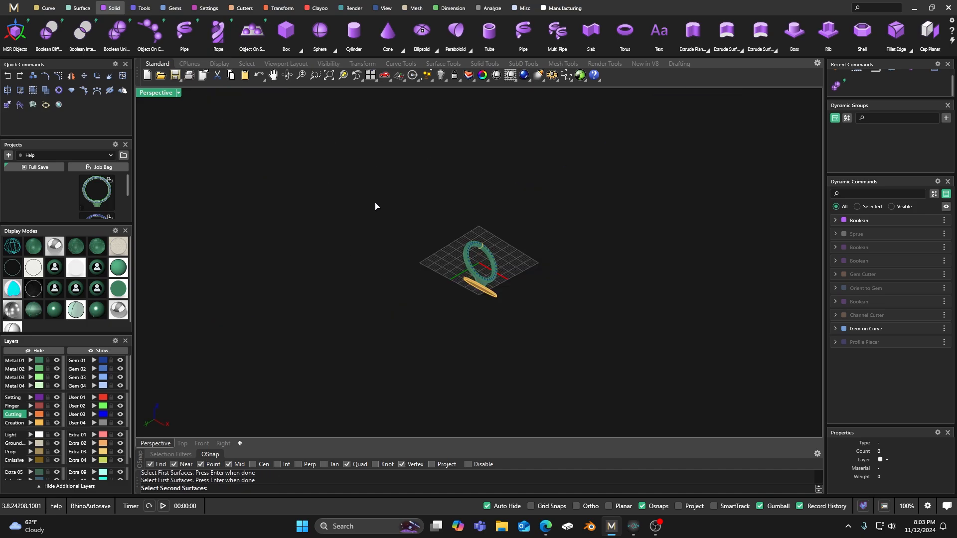
mouse_move(339, 302)
right_mouse_down()
mouse_move(423, 327)
mouse_move(343, 318)
right_mouse_up()
scroll(452, 299, "up", 10)
scroll(391, 329, "down", 6)
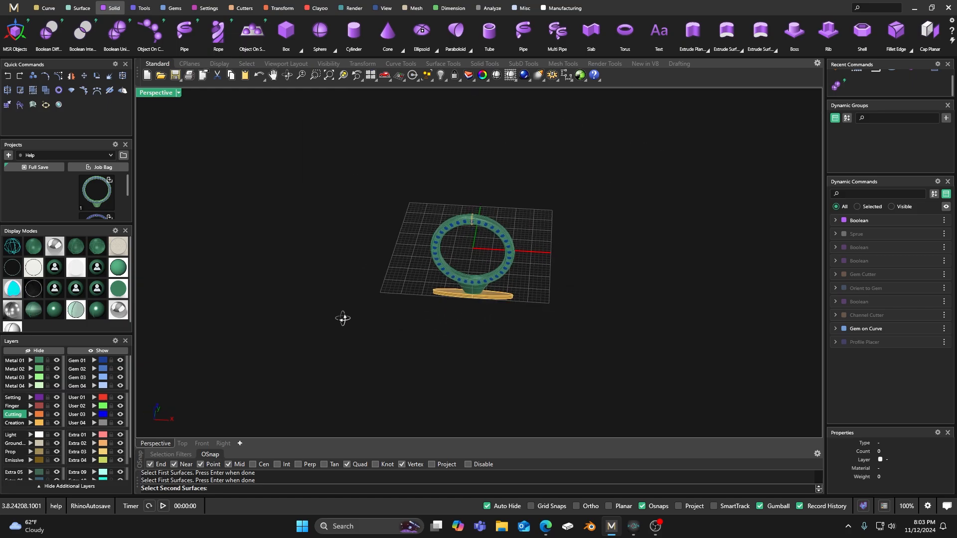
scroll(494, 277, "up", 8)
left_click(409, 259)
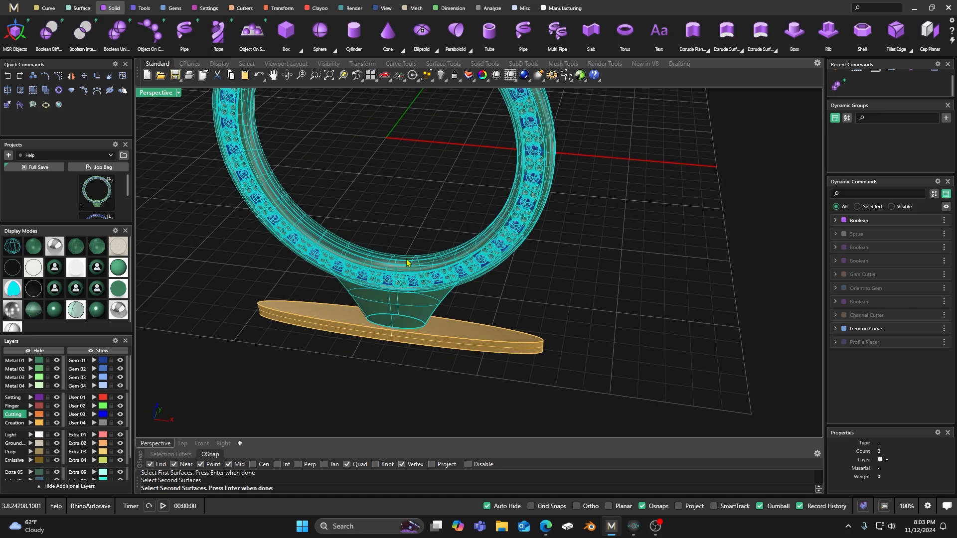
scroll(410, 239, "down", 3)
right_click_drag(410, 239, 412, 207)
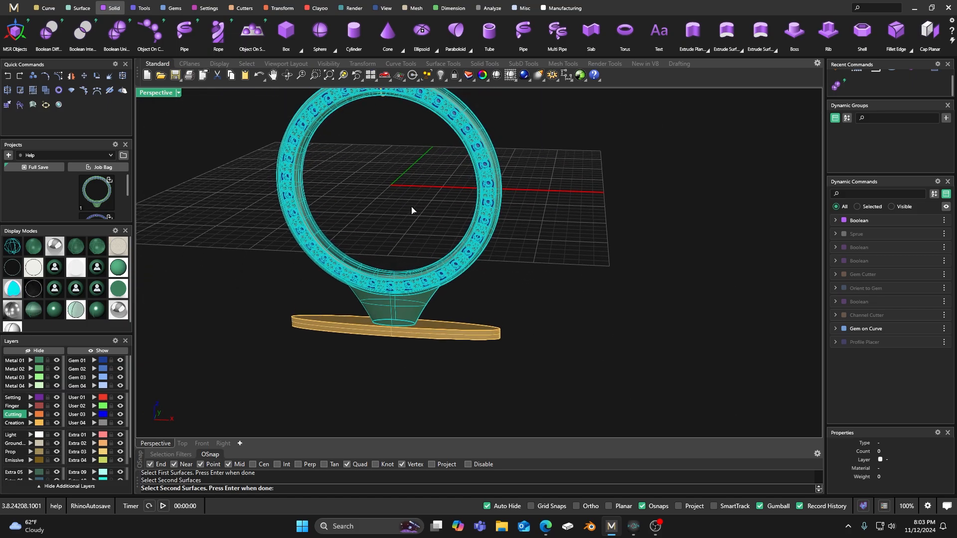
key("Return")
Step: Delete the sprue's flat oval base beneath the stem and return to the four-viewport layout
scroll(397, 237, "up", 4)
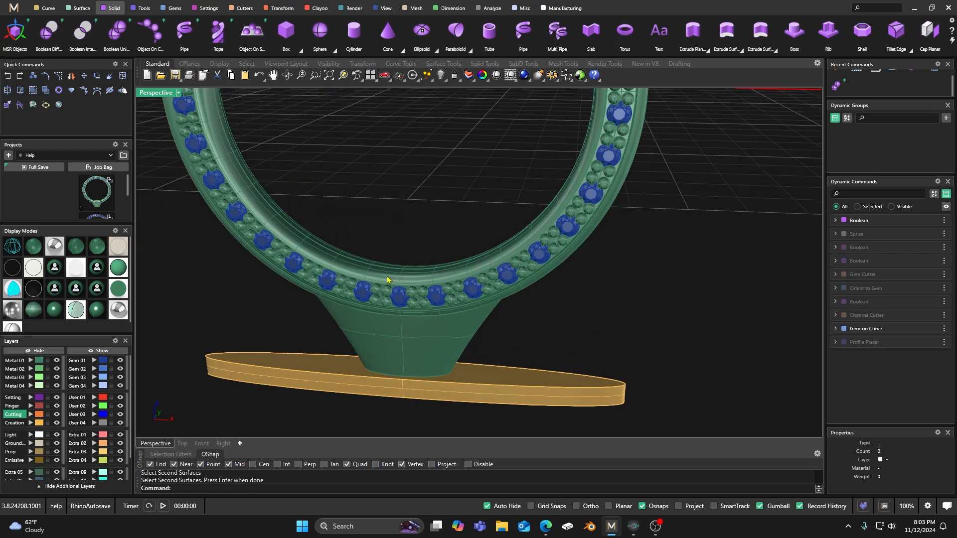
scroll(426, 280, "down", 3)
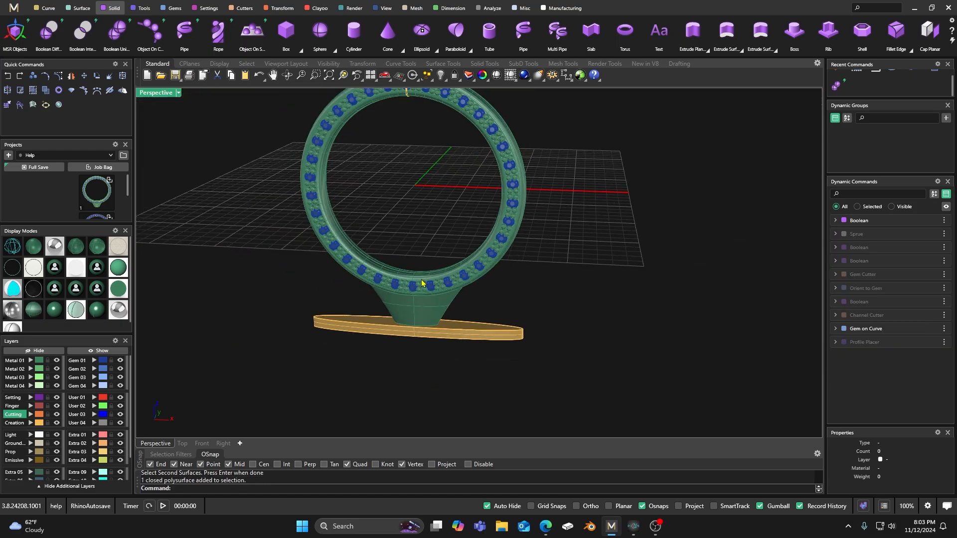
mouse_move(427, 280)
right_mouse_down()
mouse_move(442, 316)
mouse_move(421, 334)
mouse_move(423, 299)
right_mouse_up()
scroll(432, 349, "up", 3)
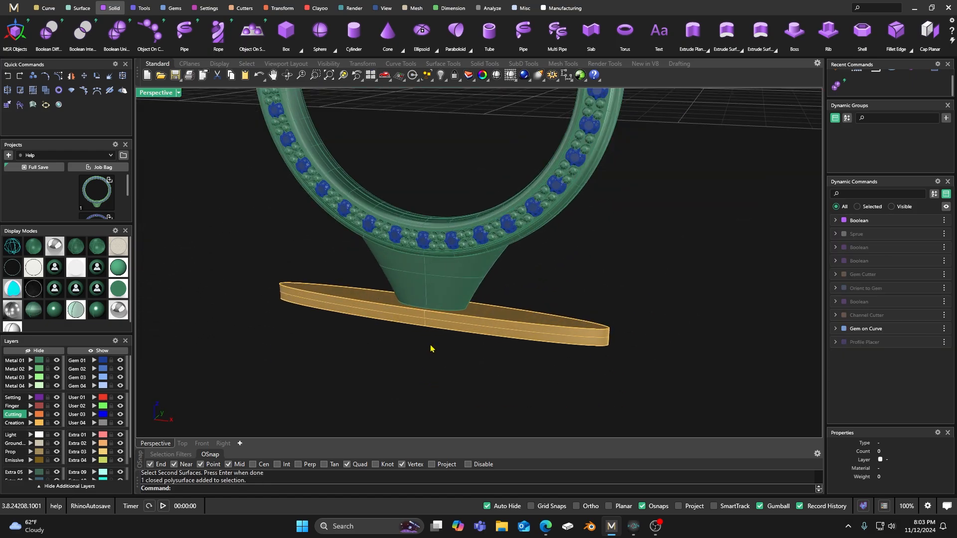
left_click(483, 337)
key("Delete")
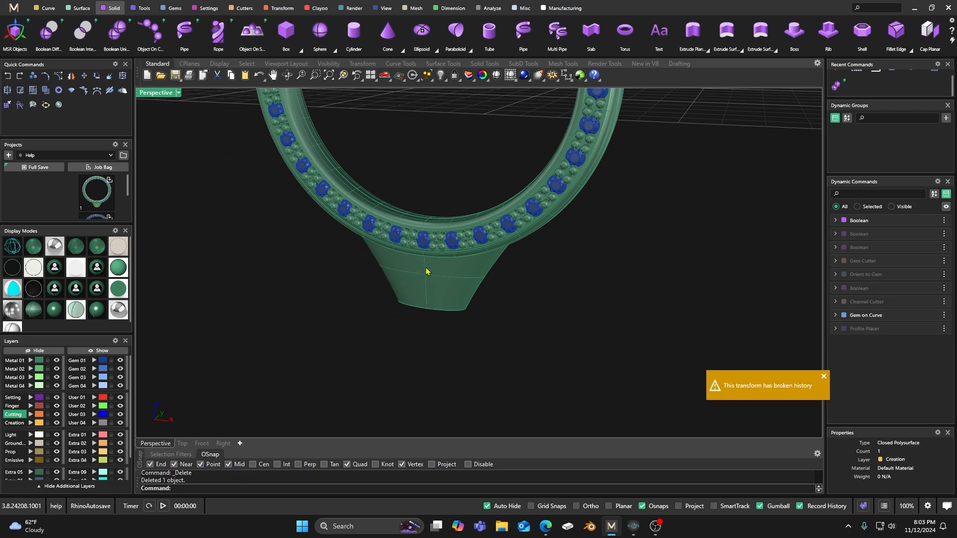
key("ctrl+F1")
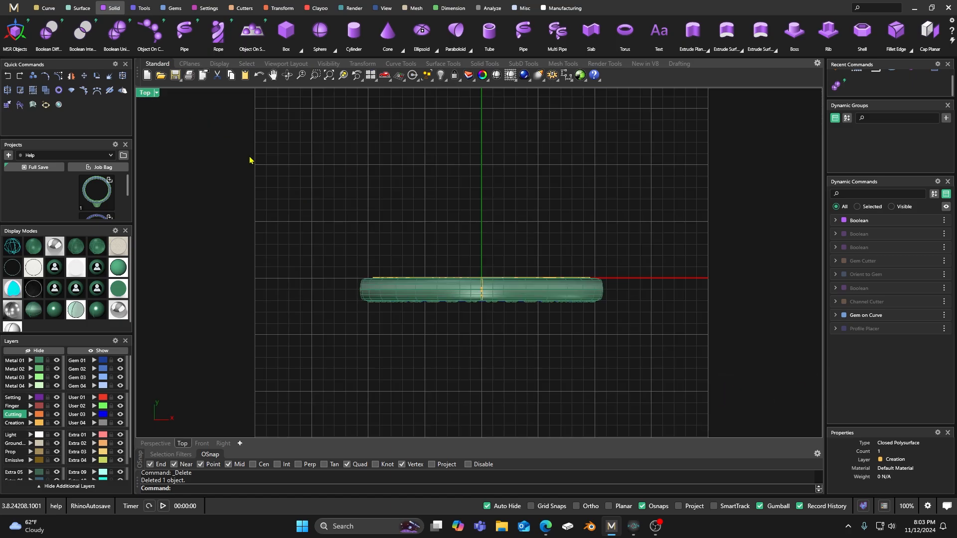
double_click(148, 94)
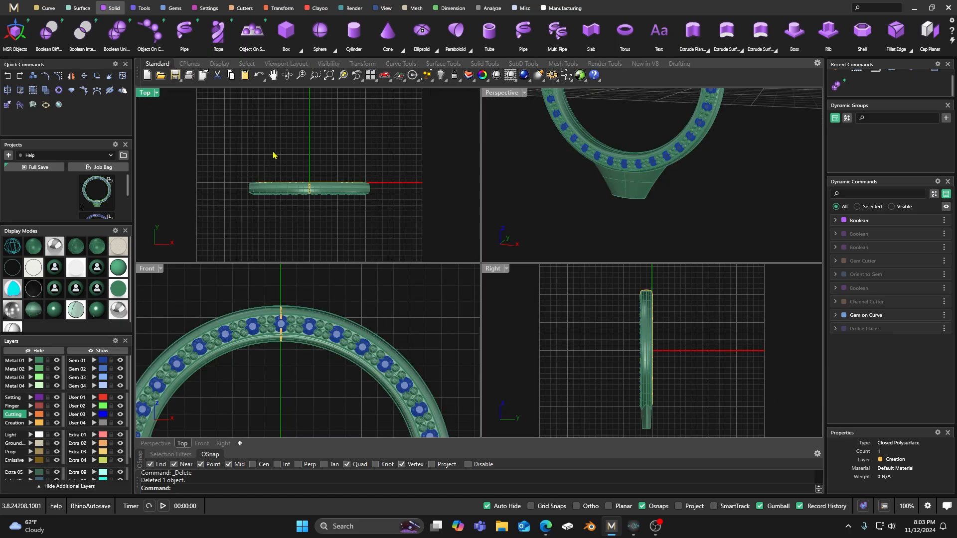
Step: Examine the ring and its united sprue stem from below in an enlarged perspective view, ending in the four-viewport layout
double_click(503, 94)
scroll(432, 289, "down", 9)
right_click_drag(432, 291, 445, 240)
scroll(423, 302, "up", 7)
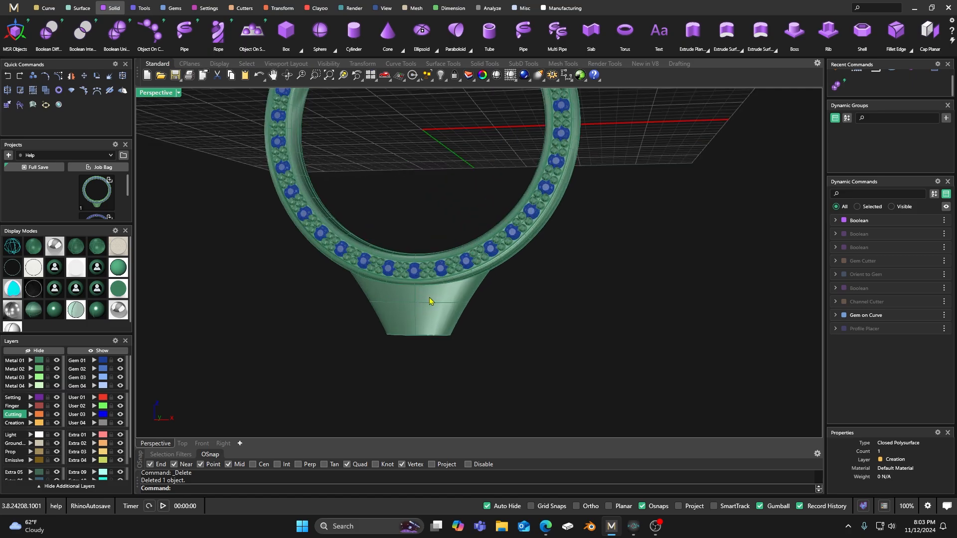
scroll(430, 299, "down", 7)
right_click_drag(427, 323, 427, 295)
scroll(426, 309, "up", 6)
scroll(427, 304, "down", 6)
scroll(424, 313, "up", 6)
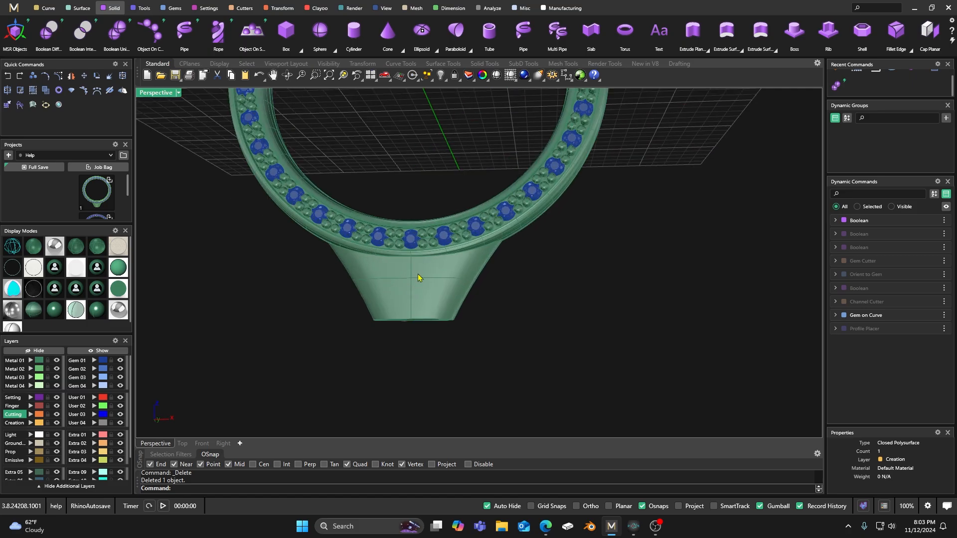
scroll(405, 277, "down", 3)
scroll(405, 277, "down", 2)
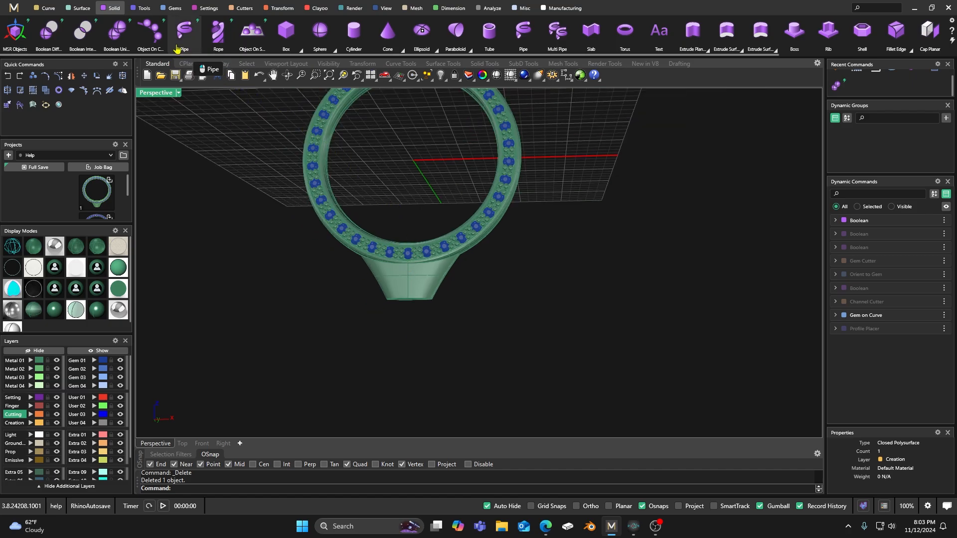
double_click(160, 94)
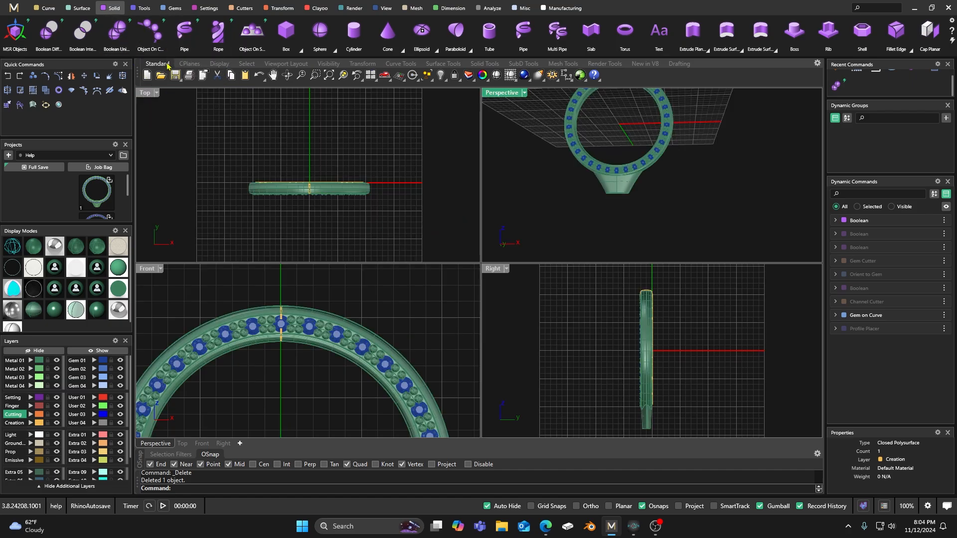
Step: Create a thin rectangular solid box whose base extends slightly beyond the ring's outline in the top view
left_click(286, 31)
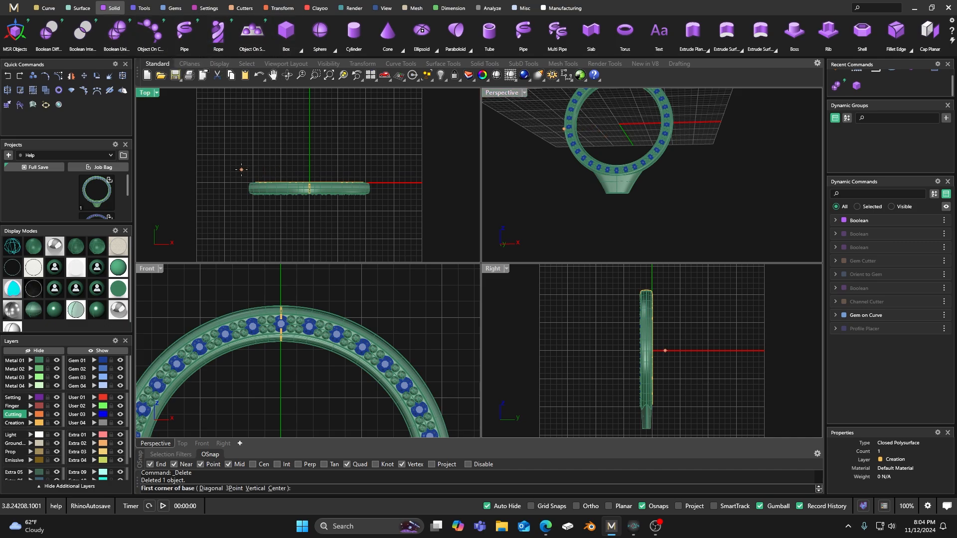
left_click(237, 173)
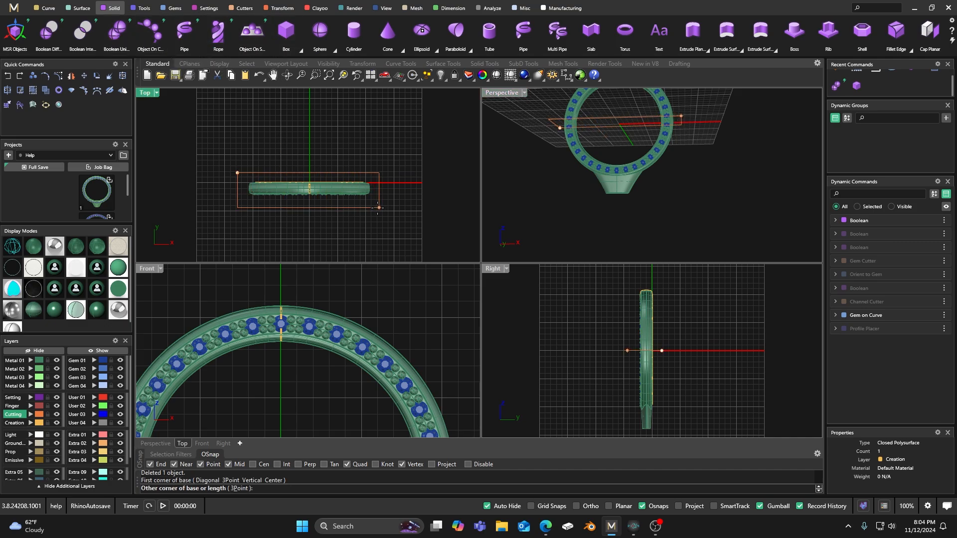
left_click(376, 207)
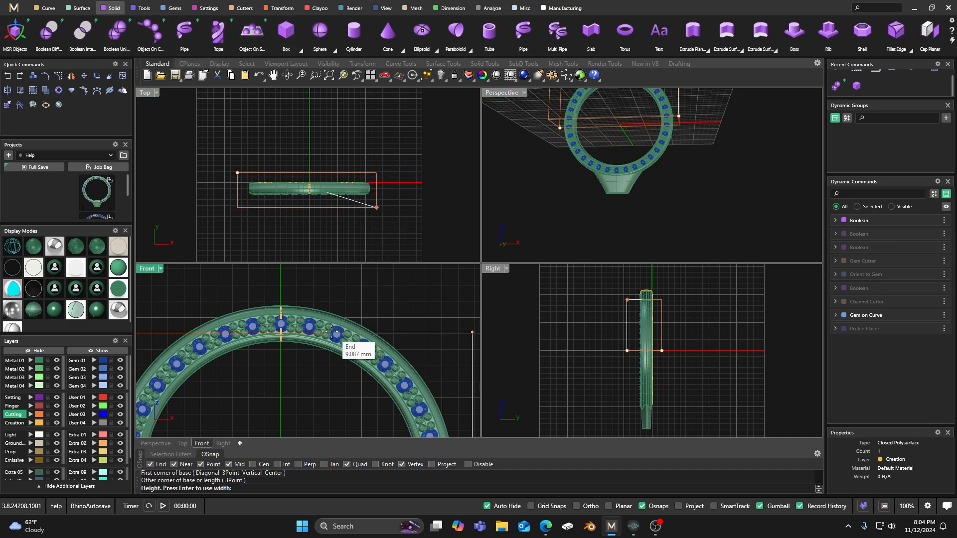
scroll(344, 324, "down", 5)
scroll(376, 300, "up", 6)
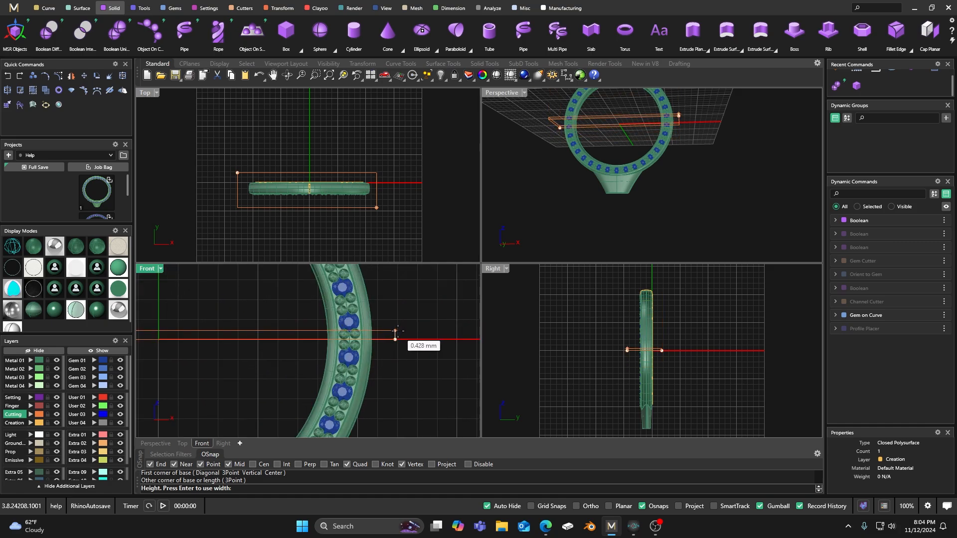
left_click(395, 329)
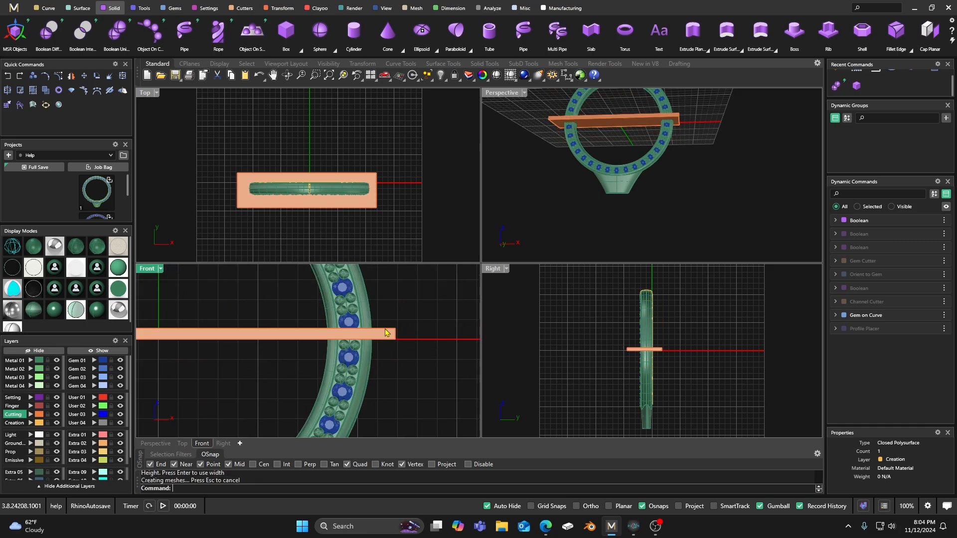
Step: Move the thin box straight down to the bottom end of the sprue stem as a base plate
scroll(301, 311, "down", 3)
left_click(281, 314)
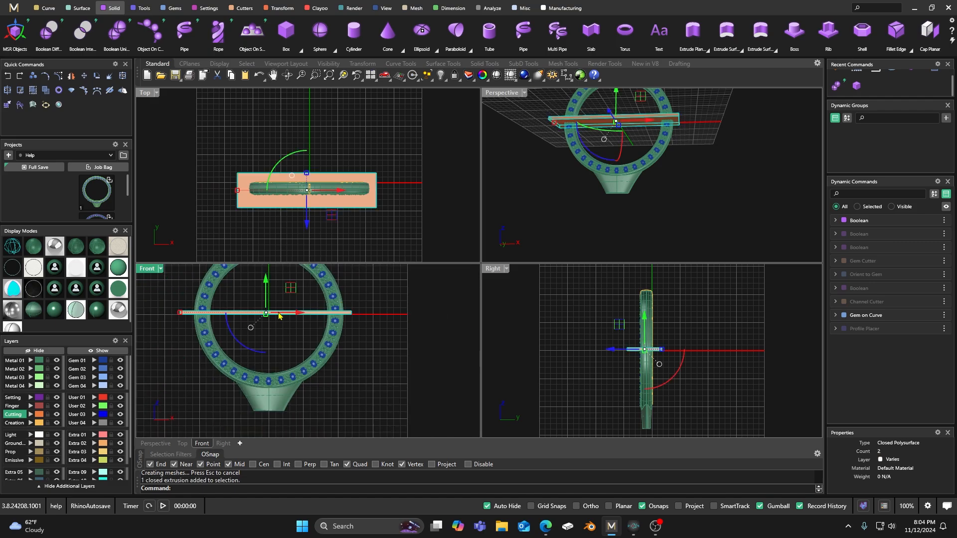
left_click_drag(266, 282, 282, 382)
left_click(292, 419)
Step: Boolean-union the ring and stem with the rectangular base plate
mouse_move(601, 196)
right_mouse_down()
mouse_move(617, 222)
mouse_move(592, 186)
right_mouse_up()
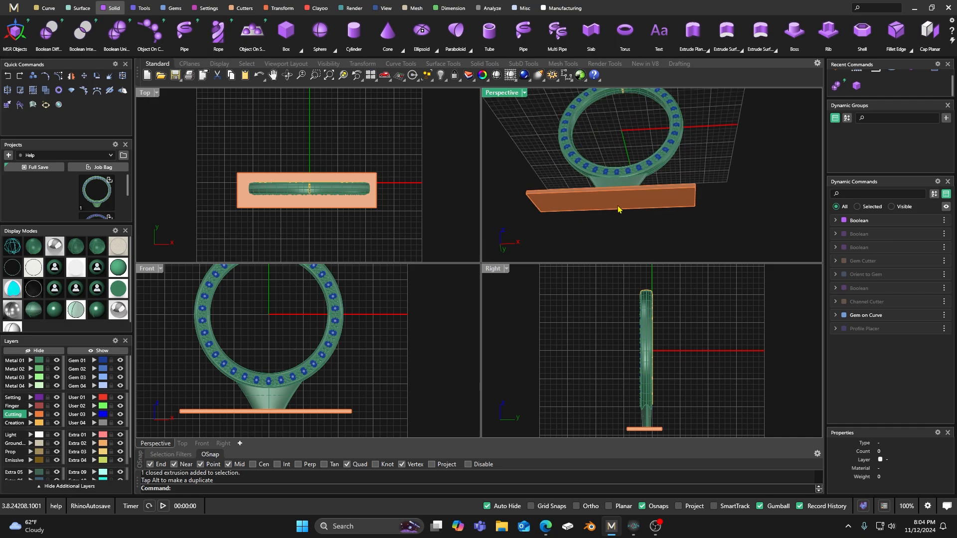
mouse_move(558, 157)
right_mouse_down()
mouse_move(583, 207)
mouse_move(540, 158)
right_mouse_up()
left_click(117, 31)
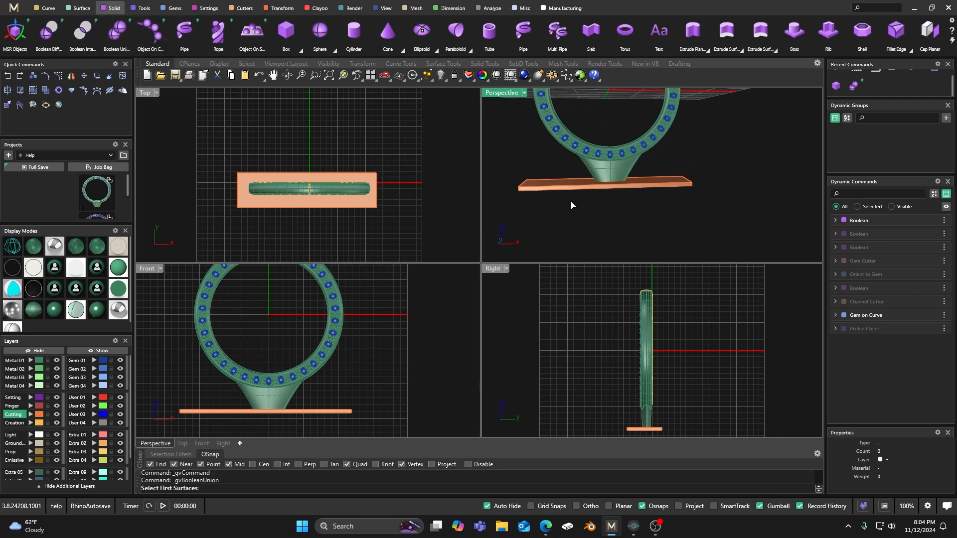
left_click(613, 174)
key("Return")
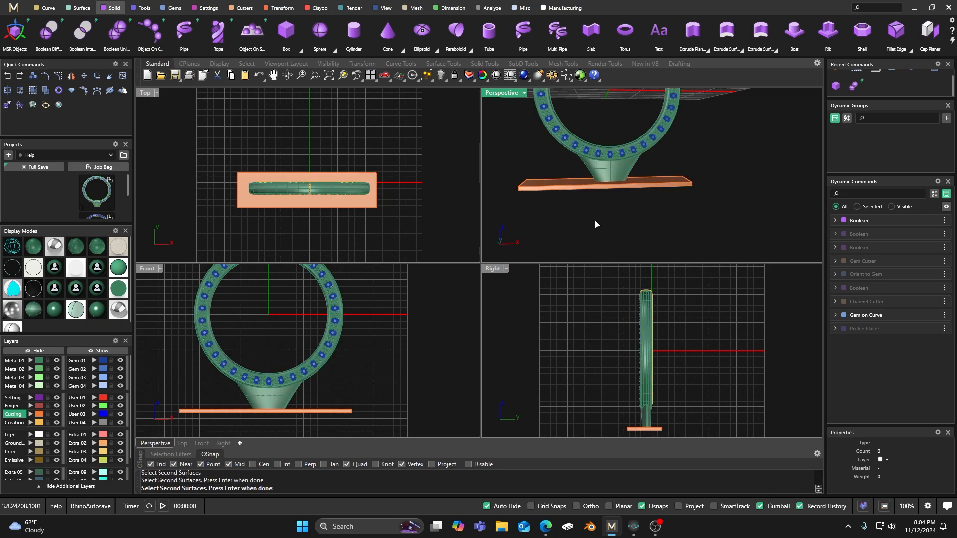
key("Return")
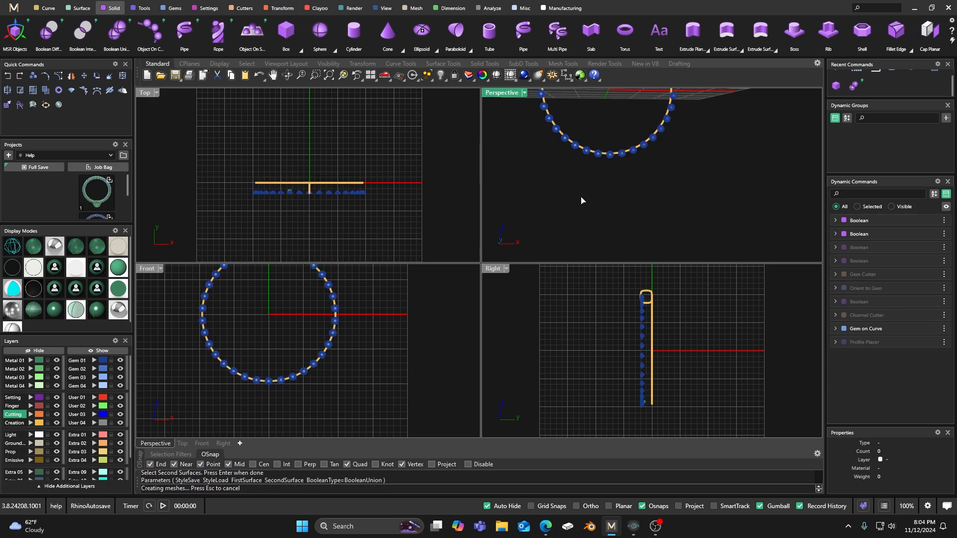
Step: Delete the leftover separate box extrusion that overlaps the united base plate
left_click(571, 183)
left_click(577, 188)
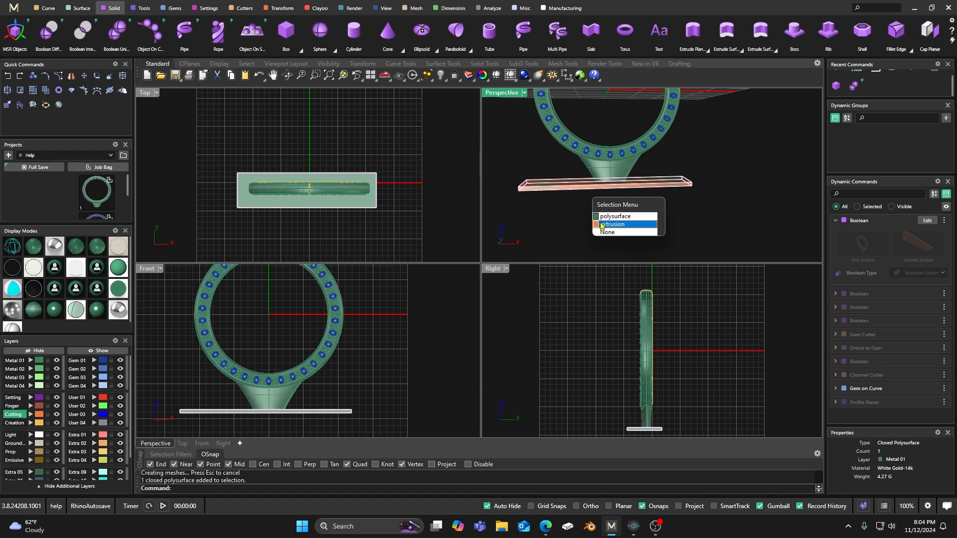
left_click(602, 225)
key("Delete")
Step: Examine the ring, stem and rectangular base plate from several angles in an enlarged perspective view
double_click(503, 95)
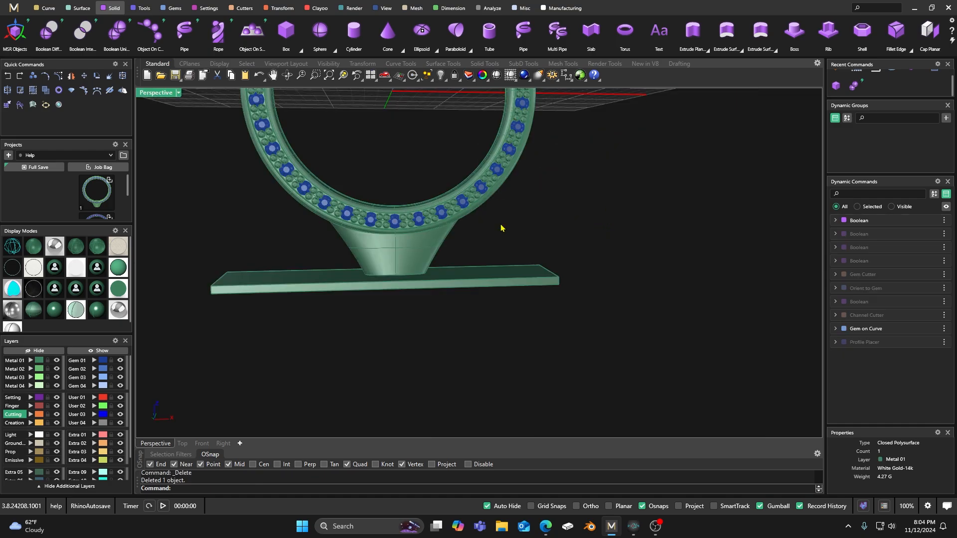
scroll(506, 239, "down", 9)
right_click_drag(508, 278, 453, 274)
scroll(491, 224, "up", 7)
scroll(478, 299, "down", 5)
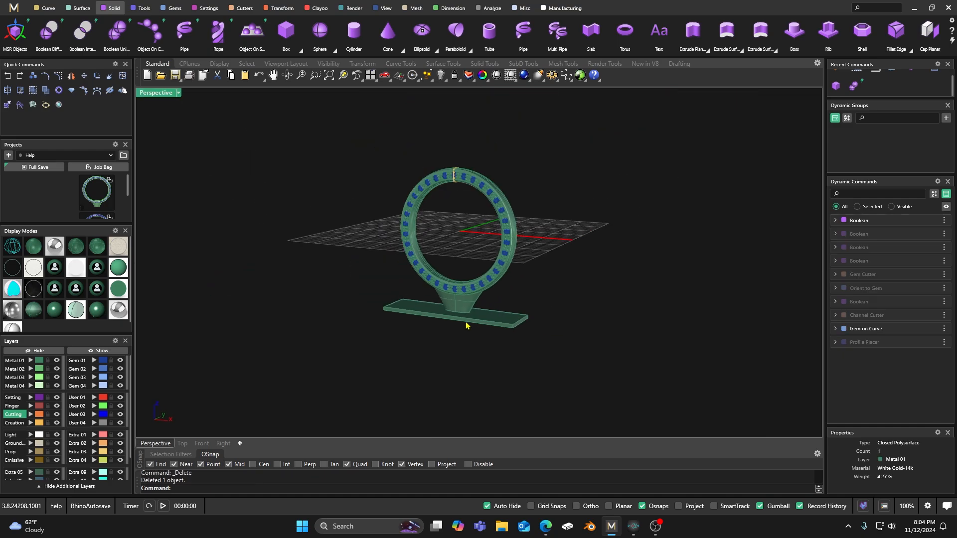
right_click_drag(465, 325, 492, 300)
scroll(474, 271, "up", 6)
scroll(424, 289, "down", 4)
scroll(451, 290, "up", 3)
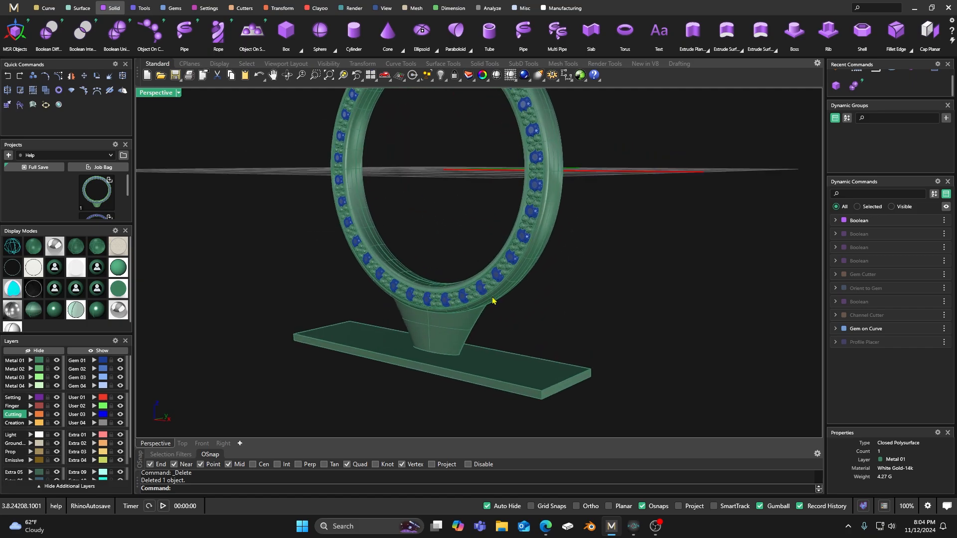
Step: Switch to Photon Workshop, inspect the partly sliced ring's gem seats and stem with the layer cutoff slightly raised, and return to the ring model
left_click(633, 527)
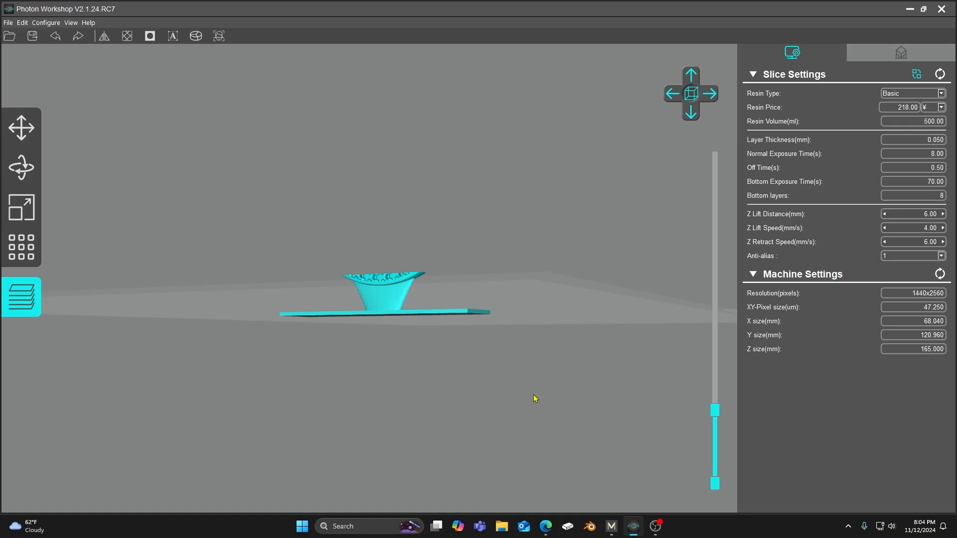
left_click_drag(603, 366, 366, 263)
scroll(406, 305, "up", 5)
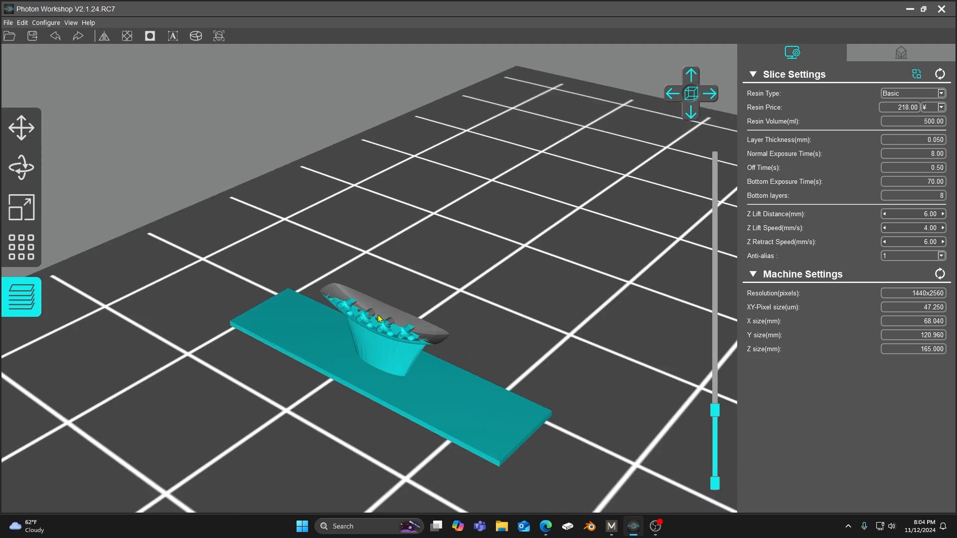
scroll(372, 338, "up", 3)
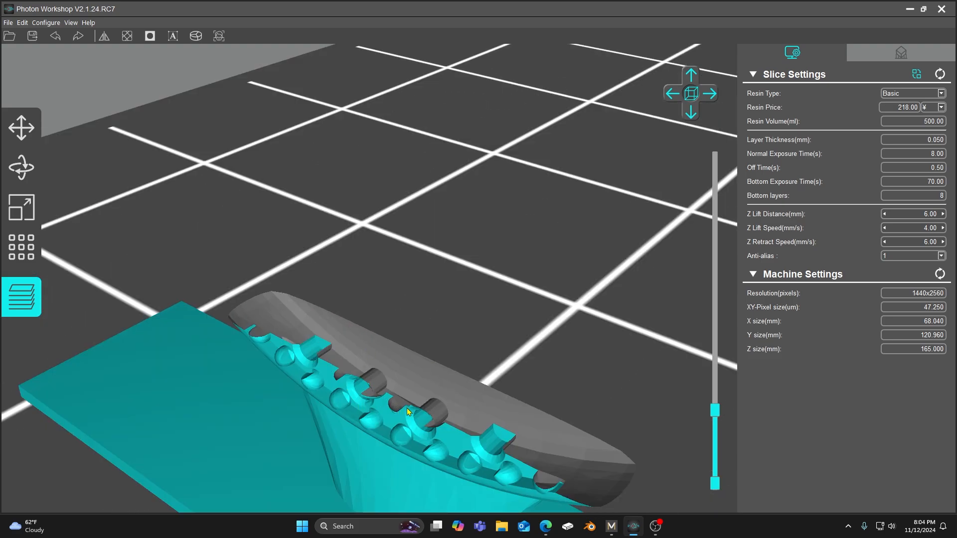
scroll(380, 358, "down", 5)
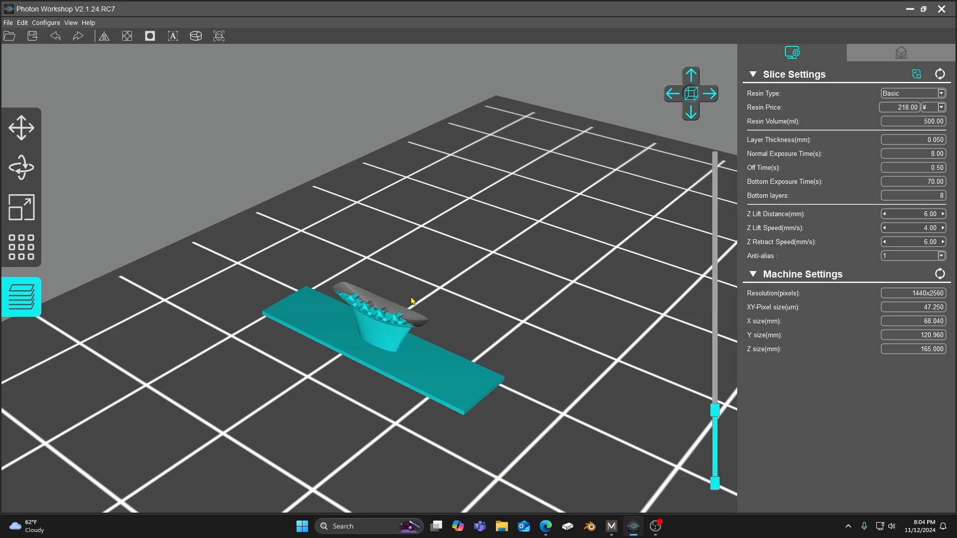
right_click_drag(390, 325, 401, 294)
scroll(401, 294, "up", 5)
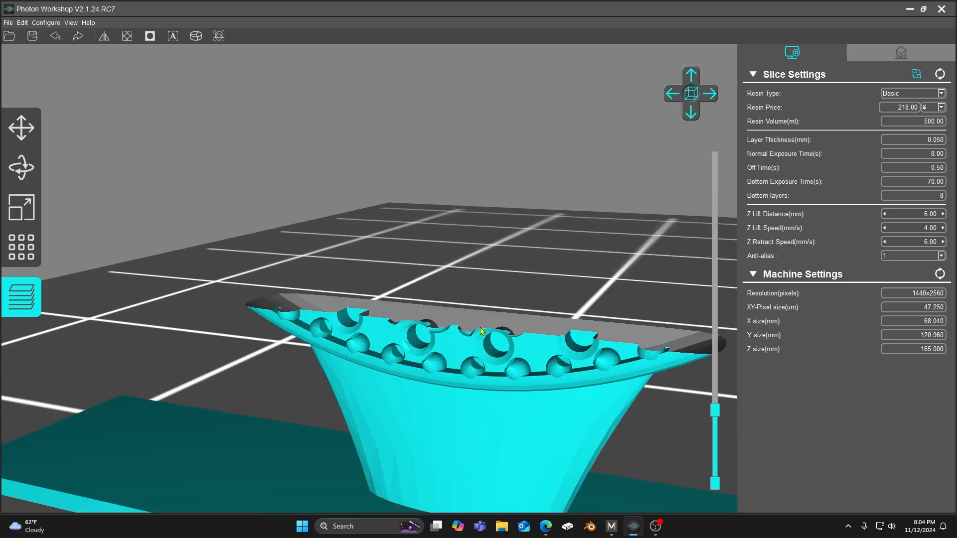
left_click_drag(714, 408, 714, 404)
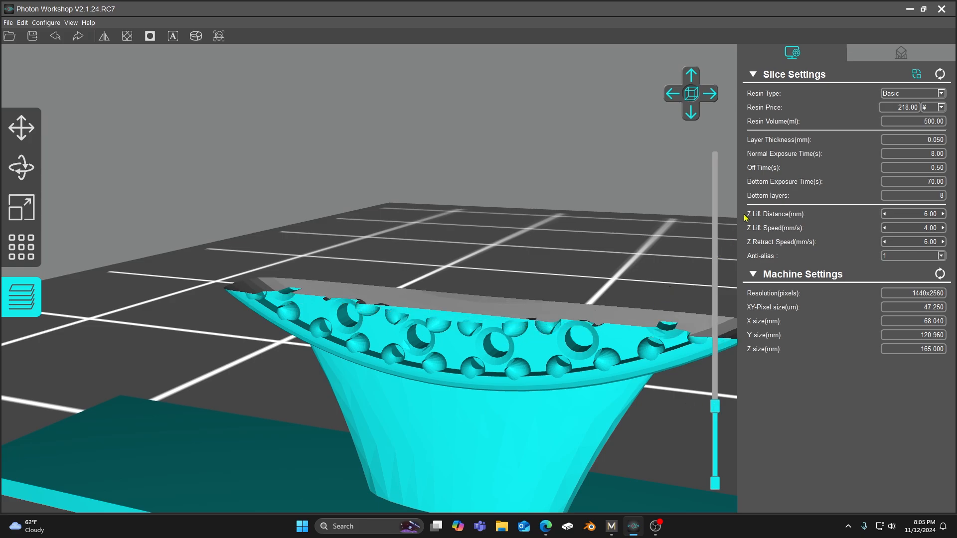
left_click(941, 9)
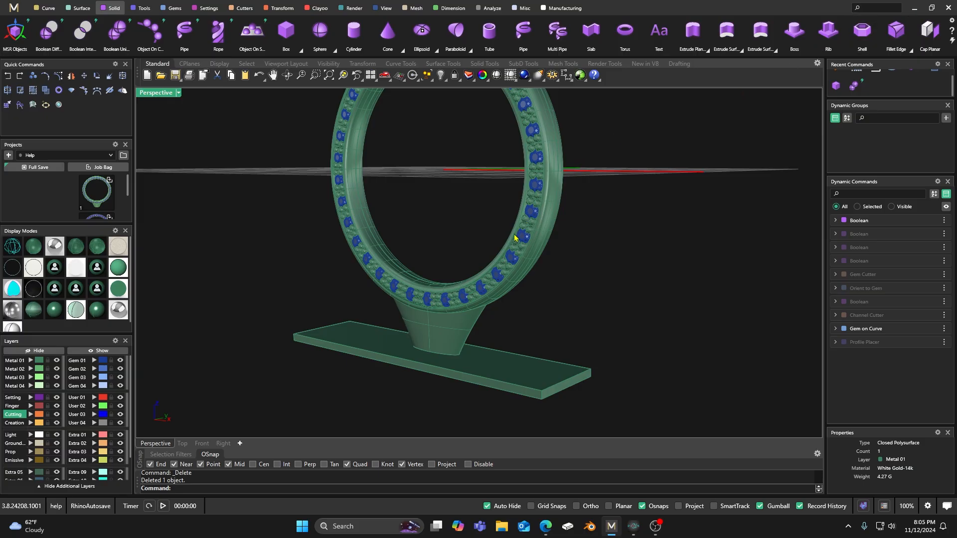
Step: Inspect the complete ring on its base plate from the front, side and above
scroll(515, 237, "down", 3)
right_click_drag(520, 223, 415, 152)
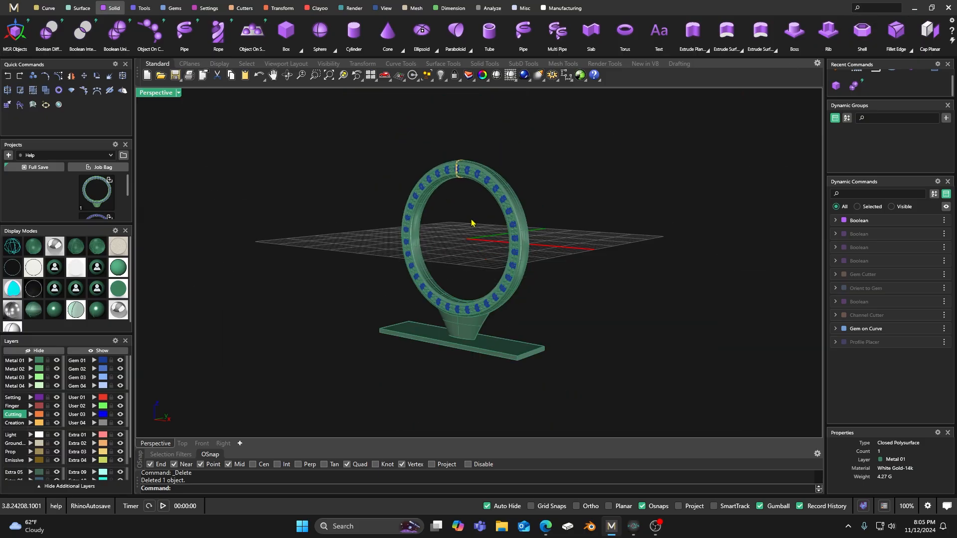
right_click_drag(472, 223, 476, 251)
left_click(486, 337)
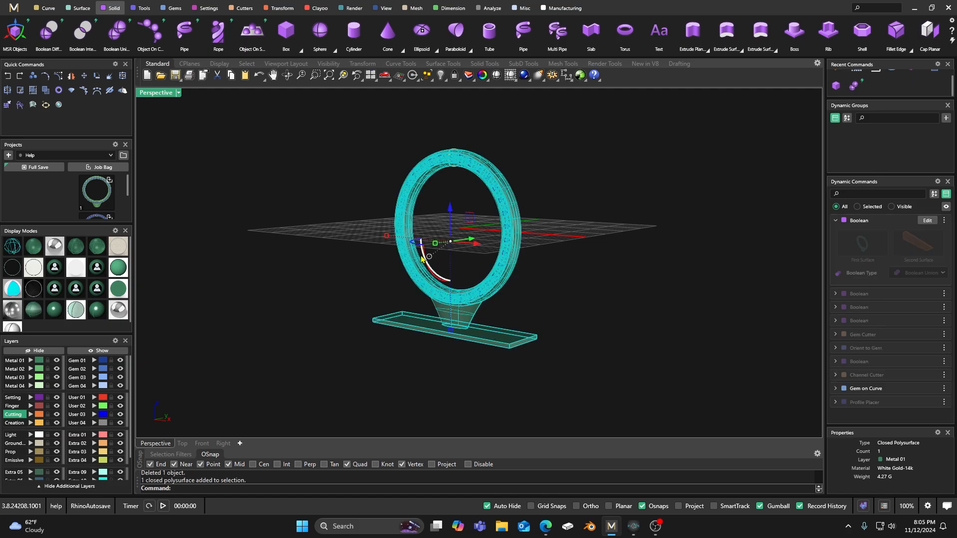
left_click(309, 185)
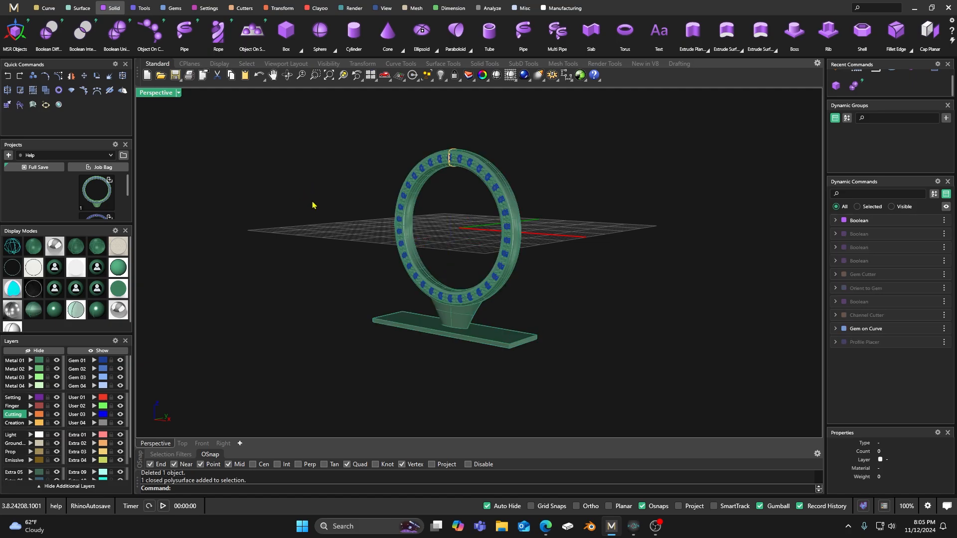
right_click_drag(364, 219, 398, 232)
scroll(450, 220, "up", 4)
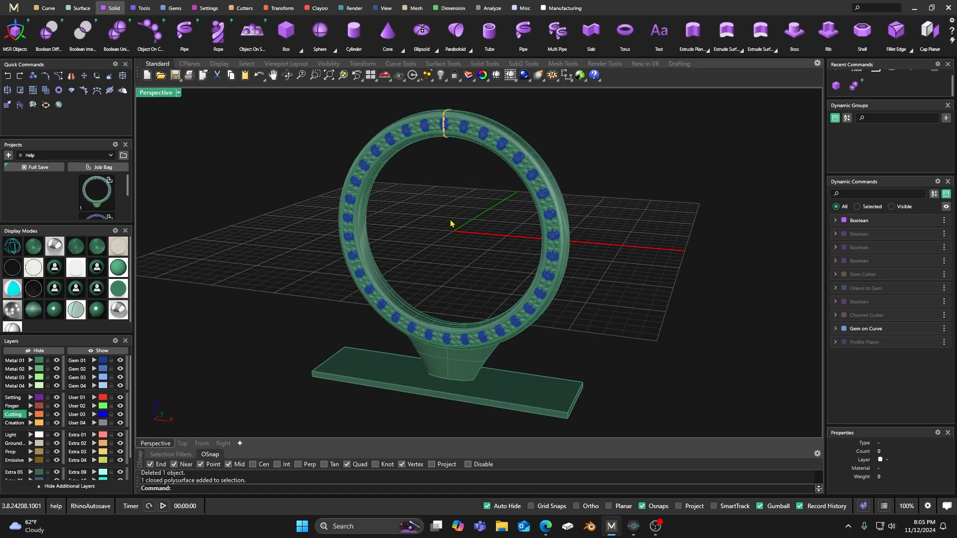
right_click_drag(447, 264, 372, 248)
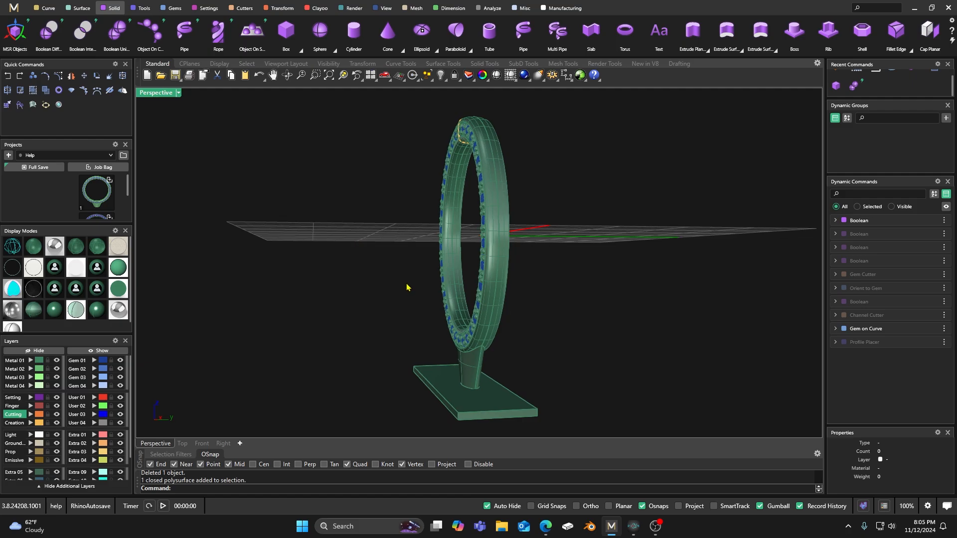
right_click_drag(406, 287, 443, 352)
scroll(457, 343, "up", 5)
scroll(444, 284, "down", 5)
scroll(442, 353, "up", 3)
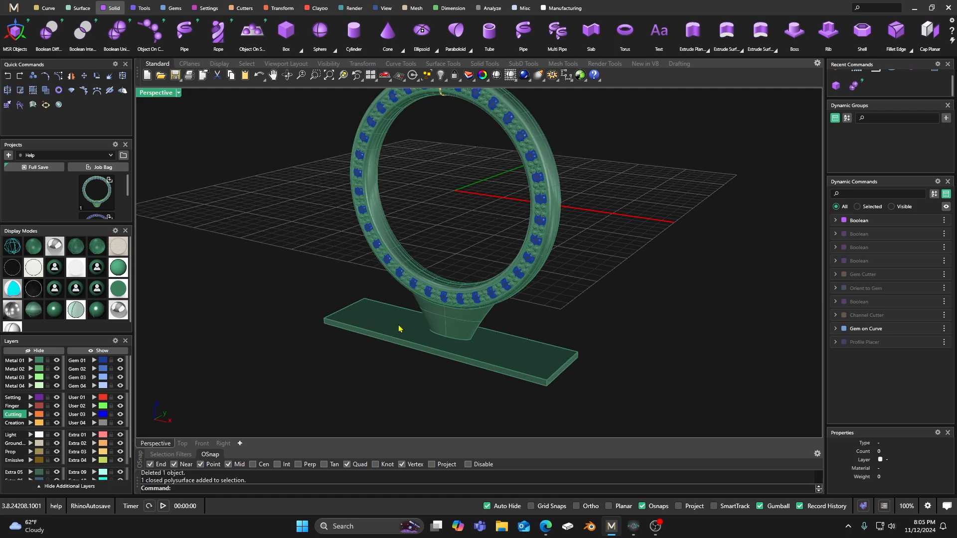
Step: Undo the deletion of the leftover box and the Boolean union of the base plate with the ring
left_click(8, 75)
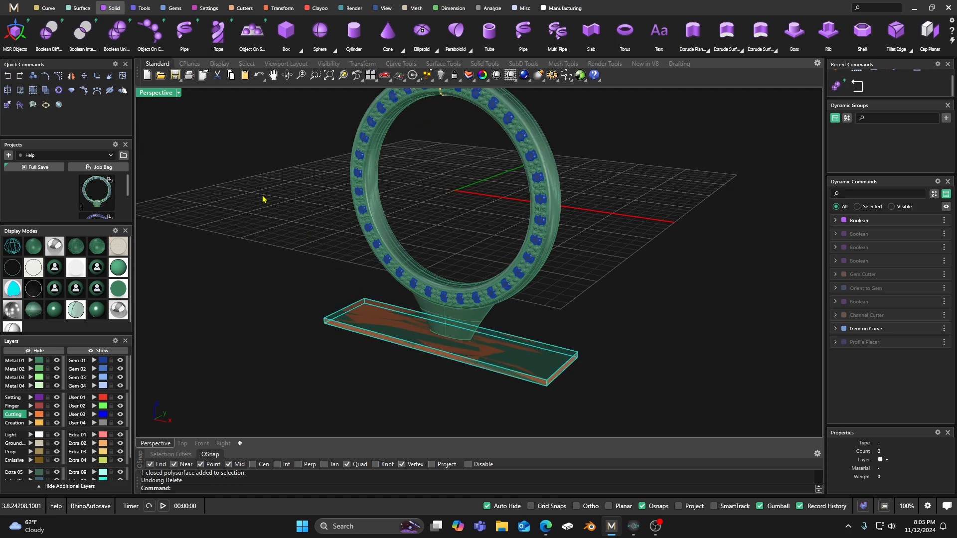
left_click(199, 158)
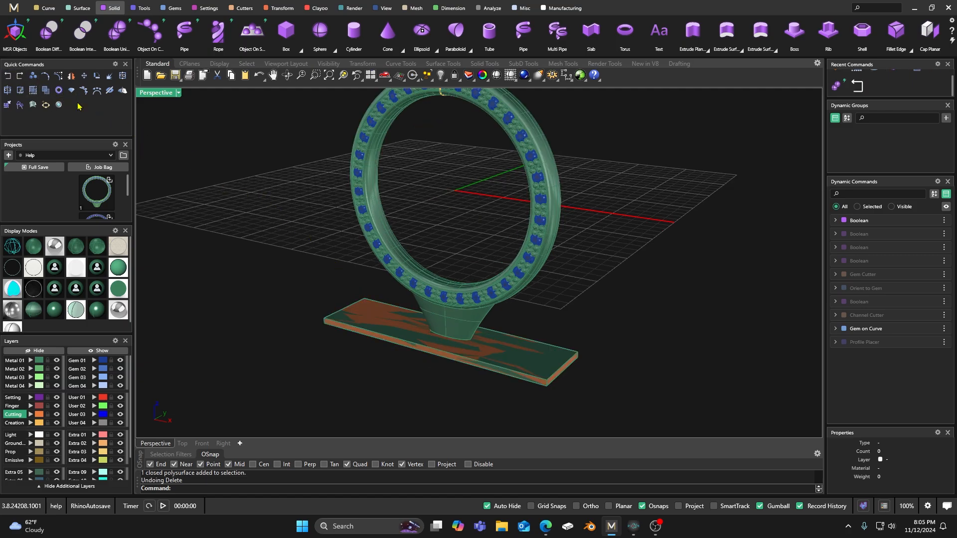
left_click(8, 76)
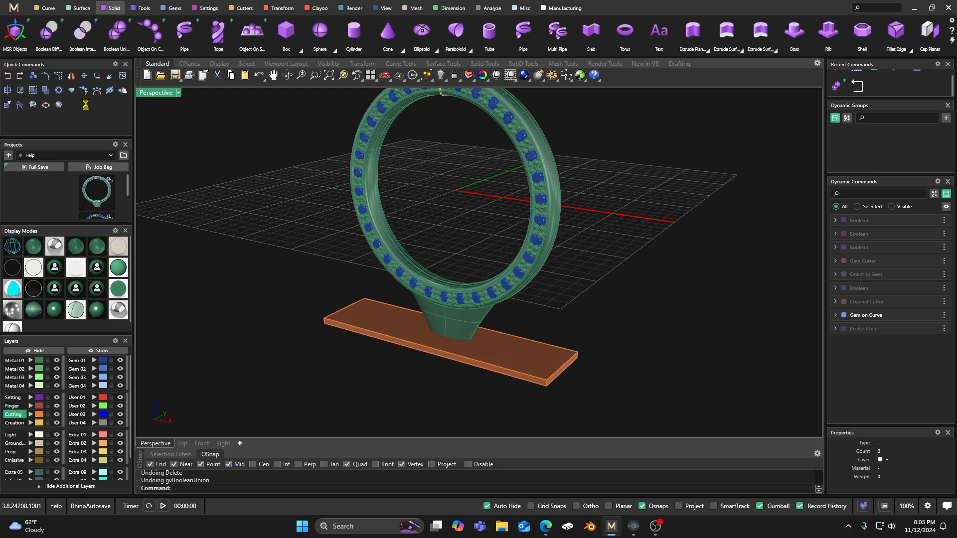
left_click(374, 316)
key("Escape")
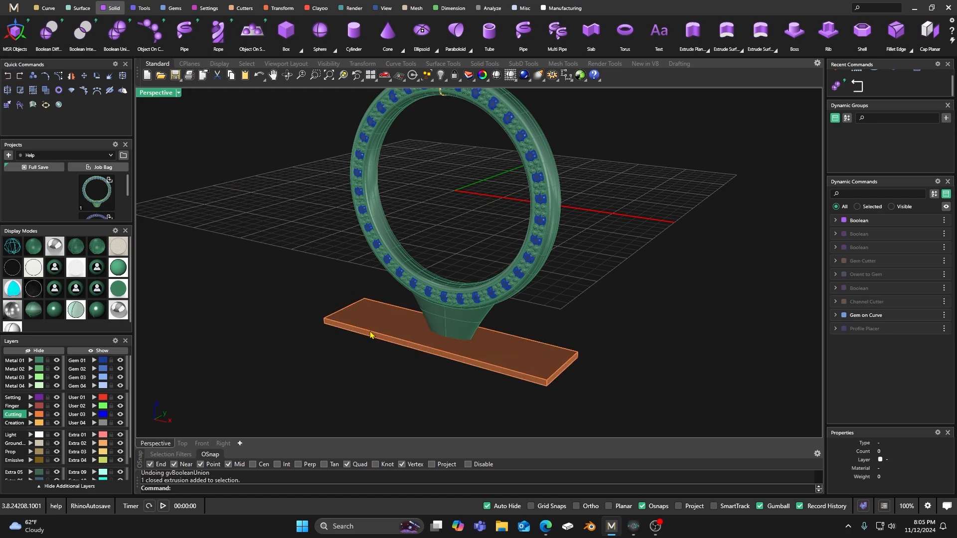
Step: Select all the gems on the Gem 01 layer and delete them from the ring
right_click_drag(371, 335, 365, 295)
scroll(409, 291, "down", 5)
right_click_drag(383, 217, 368, 226)
left_click(94, 360)
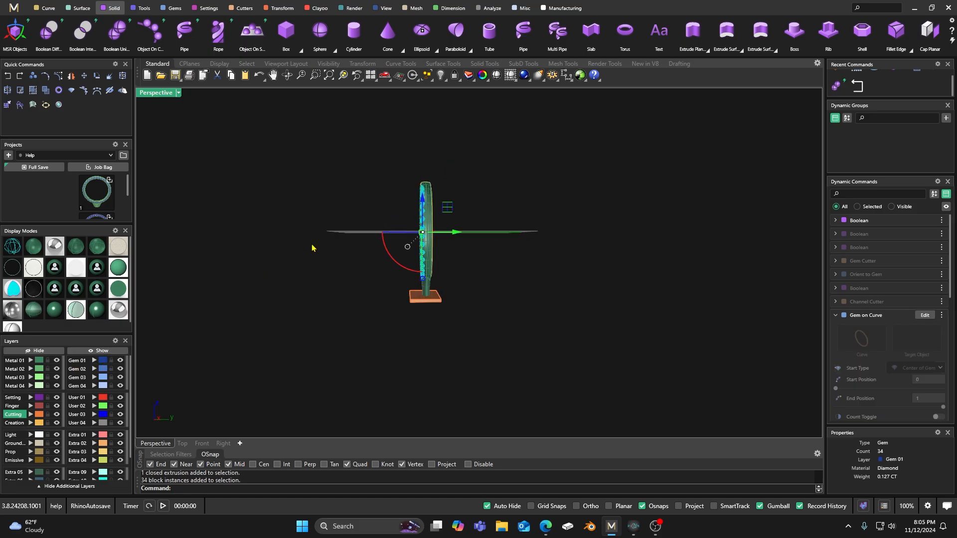
key("Delete")
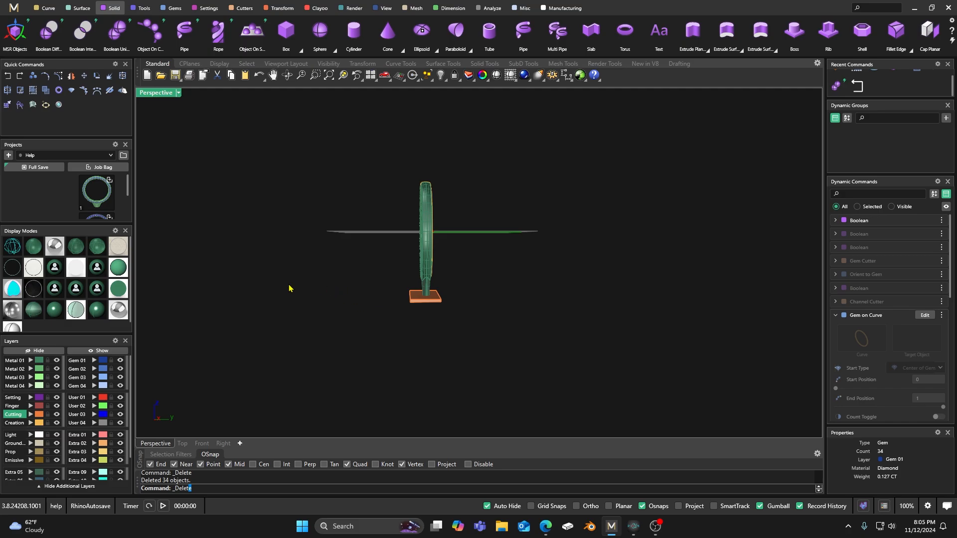
Step: Select the ring's rail and profile curves on the Creation layer and delete them
right_click_drag(305, 284, 308, 283)
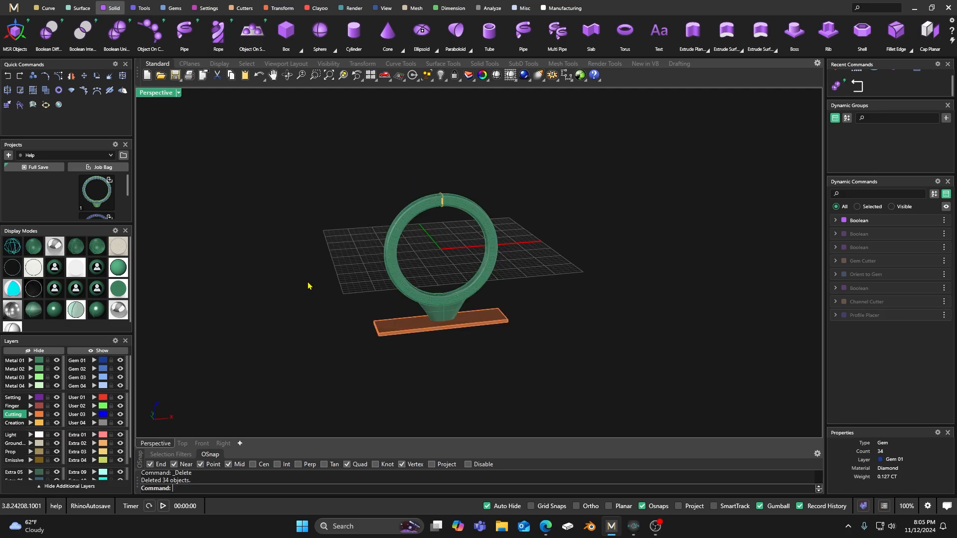
right_click_drag(351, 317, 507, 270)
scroll(506, 269, "up", 3)
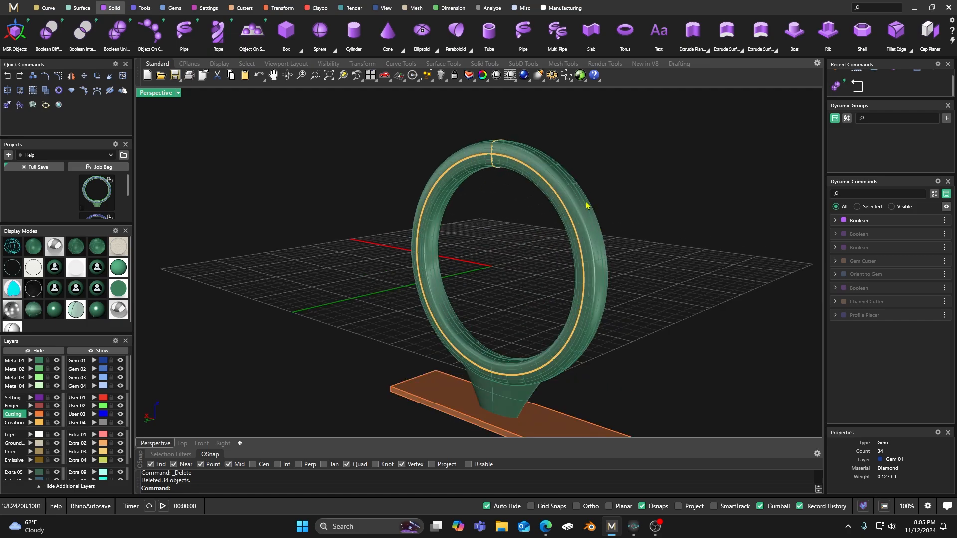
left_click(39, 423)
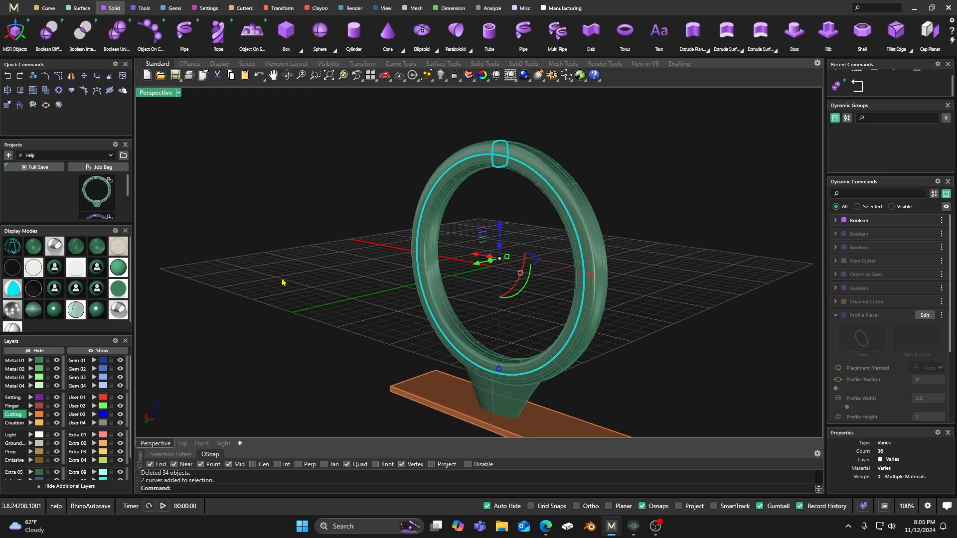
key("Delete")
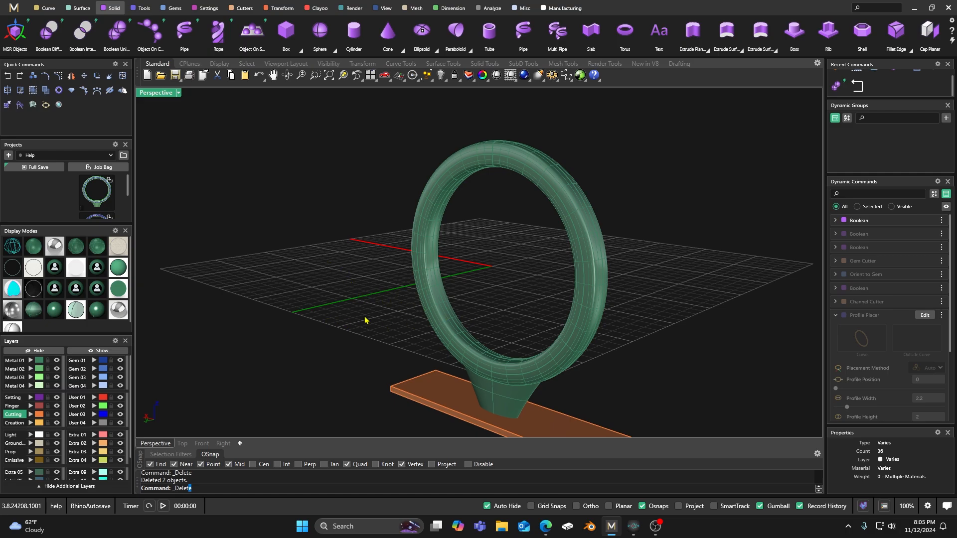
Step: Select the ring with its stem and show it in all four viewports, focusing on the stem and plate in the Right view
scroll(365, 319, "down", 3)
right_click_drag(468, 329, 366, 316)
scroll(571, 197, "up", 3)
scroll(476, 232, "down", 3)
right_click_drag(462, 216, 398, 254)
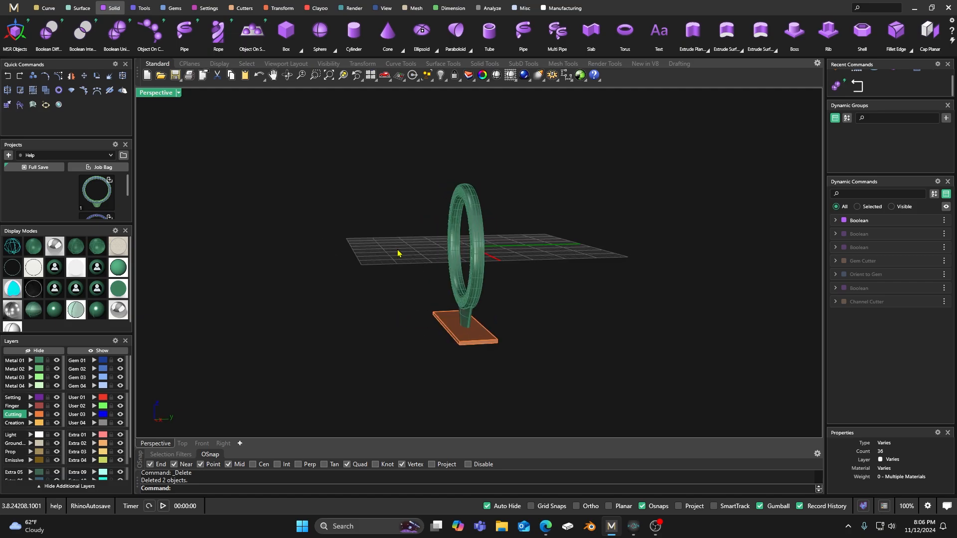
left_click(473, 191)
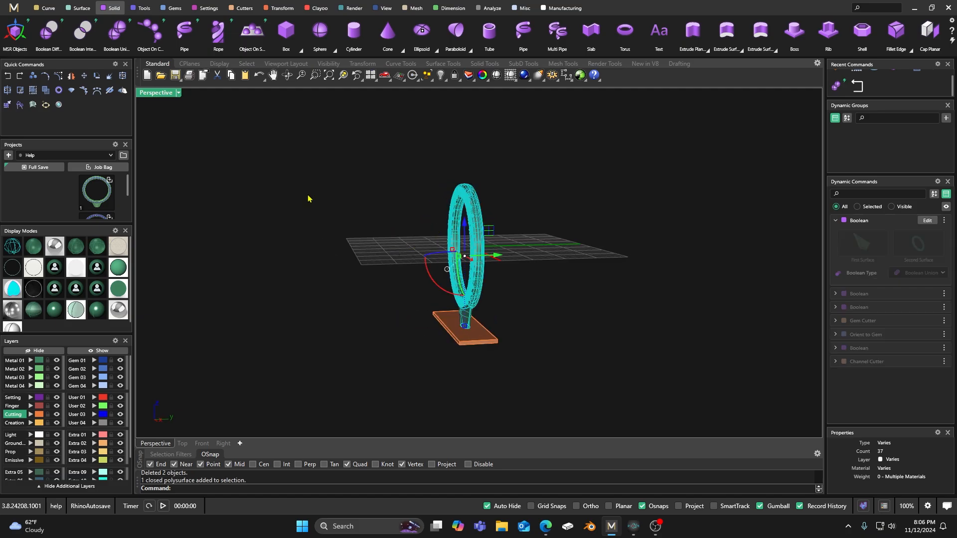
double_click(156, 93)
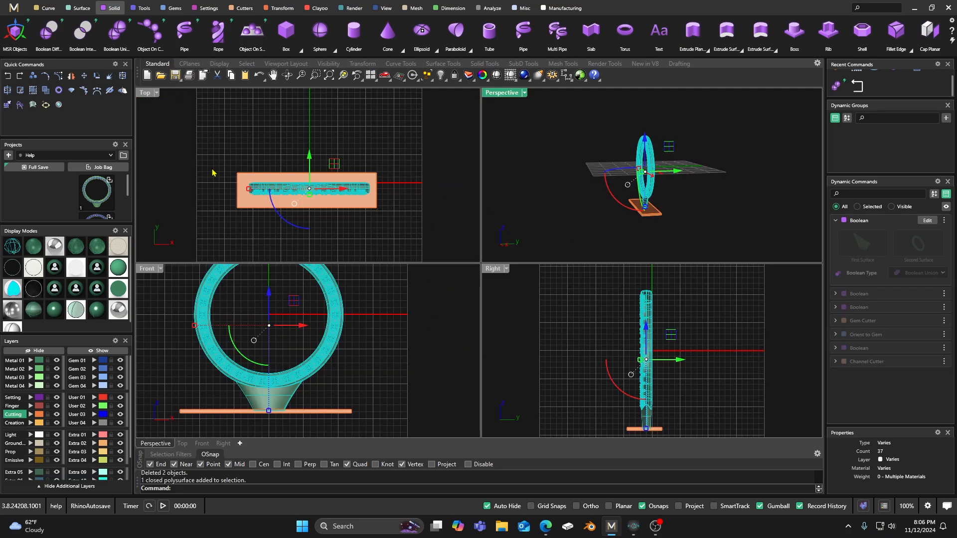
scroll(632, 342, "down", 6)
scroll(629, 393, "up", 6)
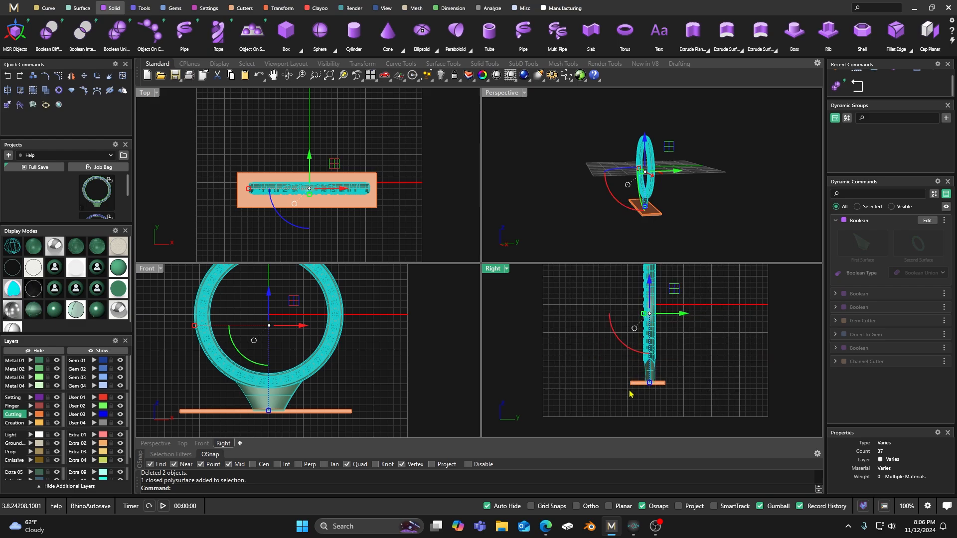
left_click(624, 349)
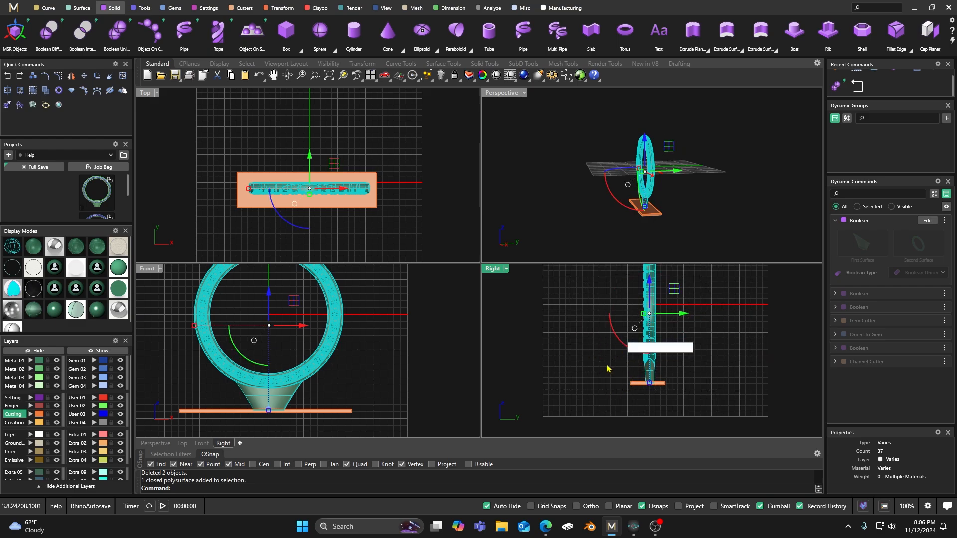
key("Return")
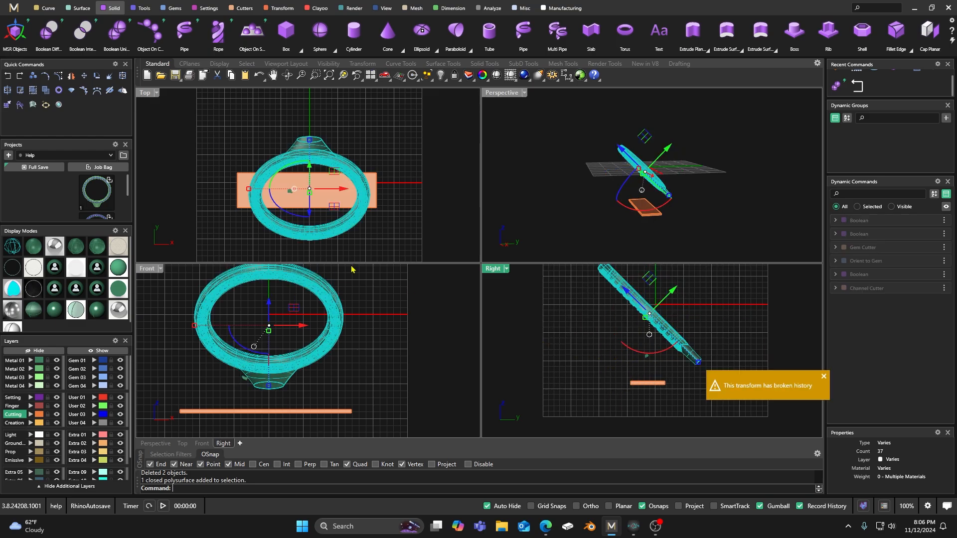
left_click(7, 75)
Step: Tilt the ring diagonally toward positive Y in the Right view and move it so the stem end sits on the base plate
left_click(623, 348)
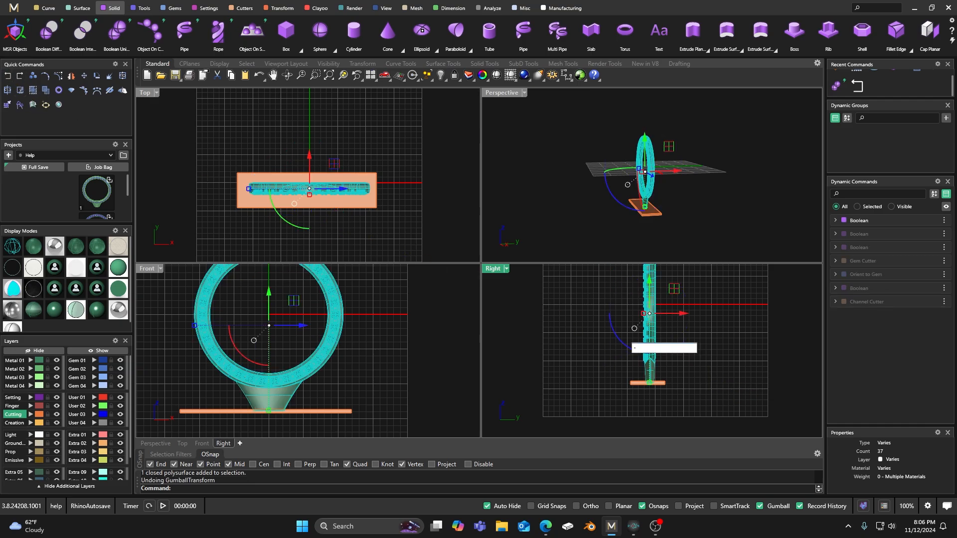
key("Return")
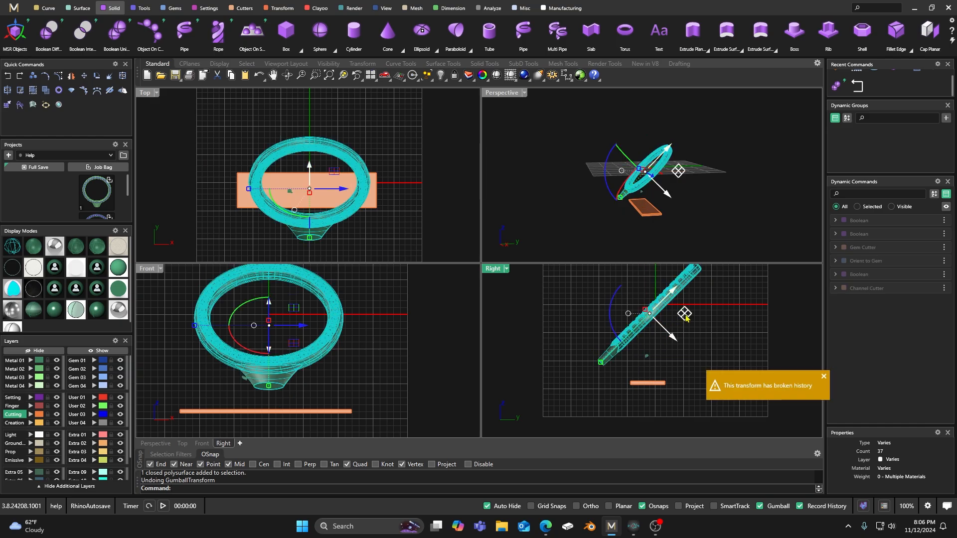
left_click_drag(686, 318, 732, 337)
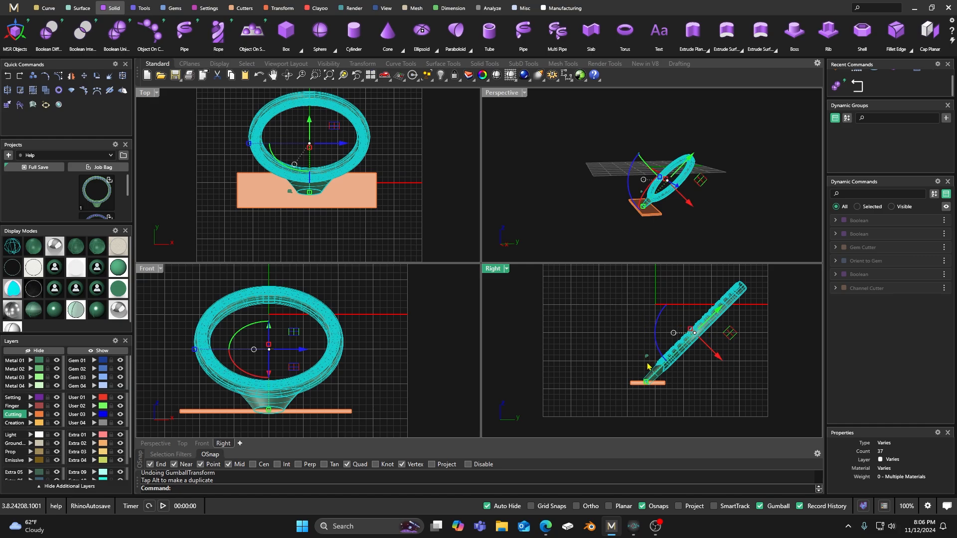
Step: Delete the small stray polysurface floating beside the stem in the Right view
scroll(648, 363, "up", 20)
left_click_drag(604, 312, 649, 351)
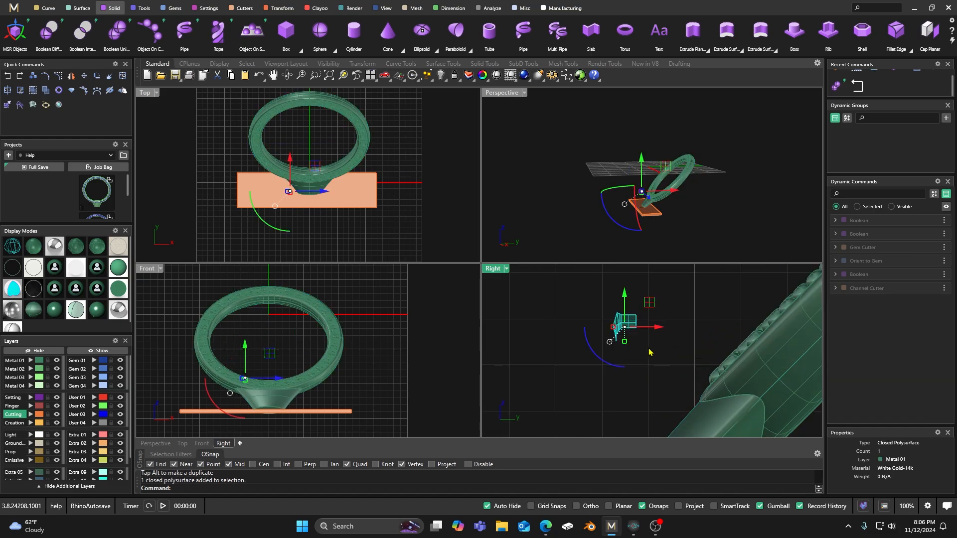
key("Delete")
Step: Lower the base plate slightly beneath the tilted stem in the enlarged Perspective view
double_click(502, 93)
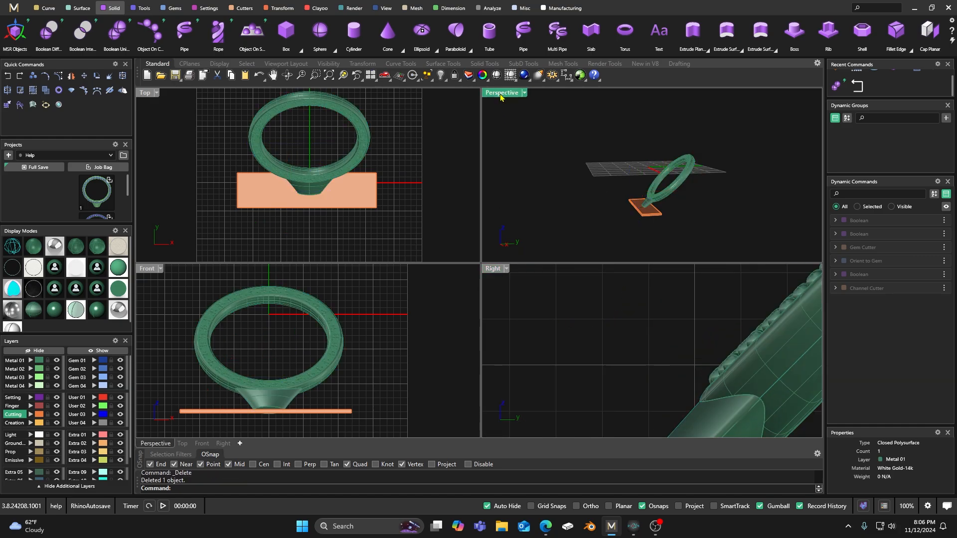
scroll(495, 345, "up", 3)
scroll(515, 368, "up", 6)
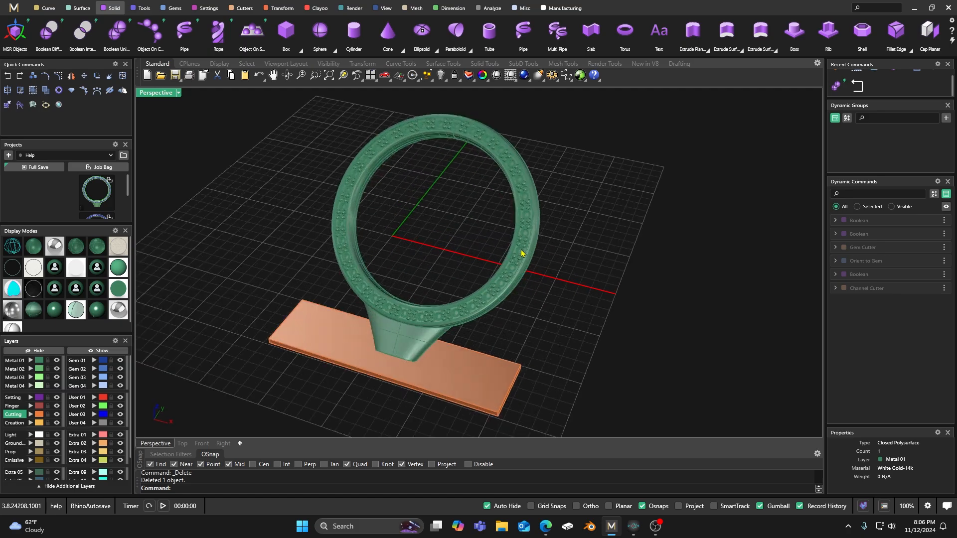
scroll(508, 349, "down", 2)
right_click_drag(507, 352, 430, 299)
scroll(412, 295, "down", 3)
scroll(413, 376, "up", 6)
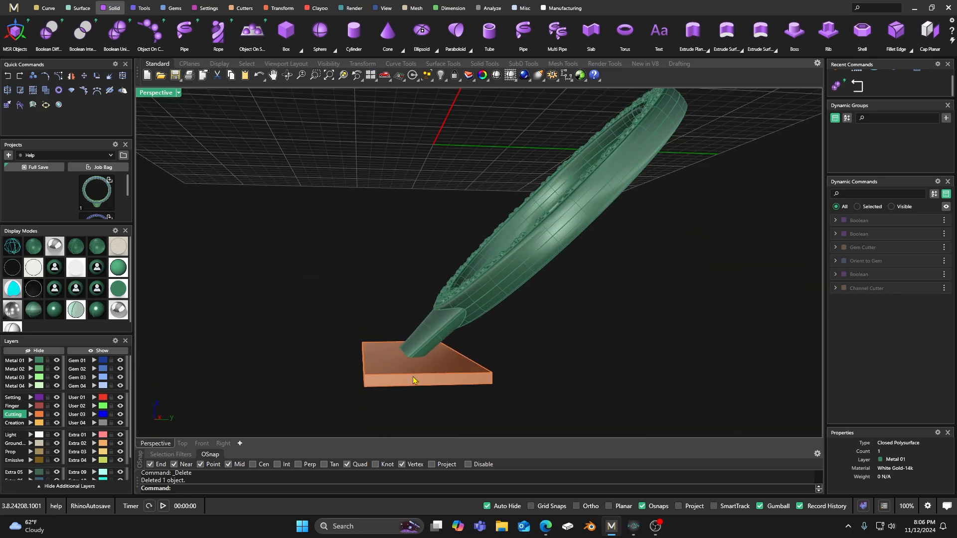
right_click_drag(413, 376, 406, 344)
left_click(417, 376)
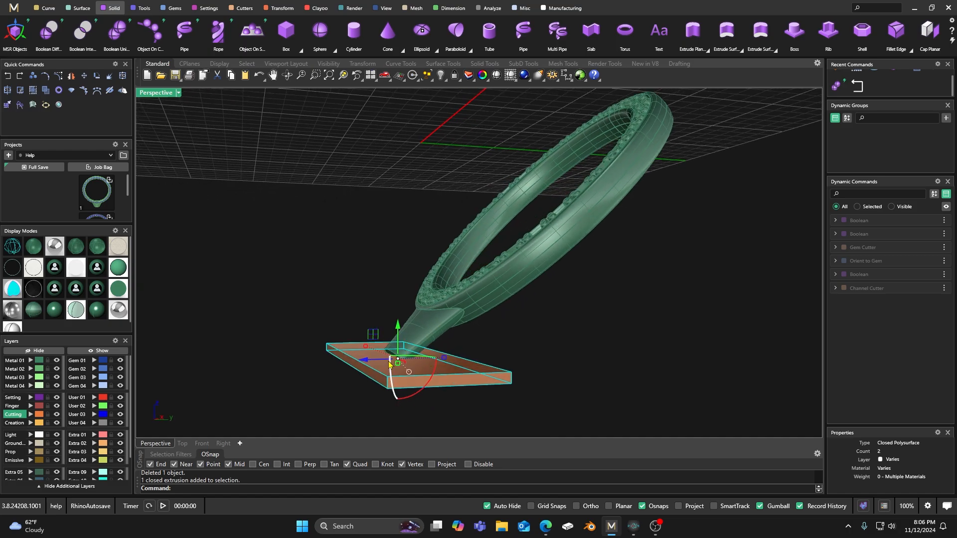
mouse_move(404, 398)
right_mouse_down()
mouse_move(391, 387)
mouse_move(429, 377)
mouse_move(400, 385)
right_mouse_up()
scroll(414, 398, "up", 7)
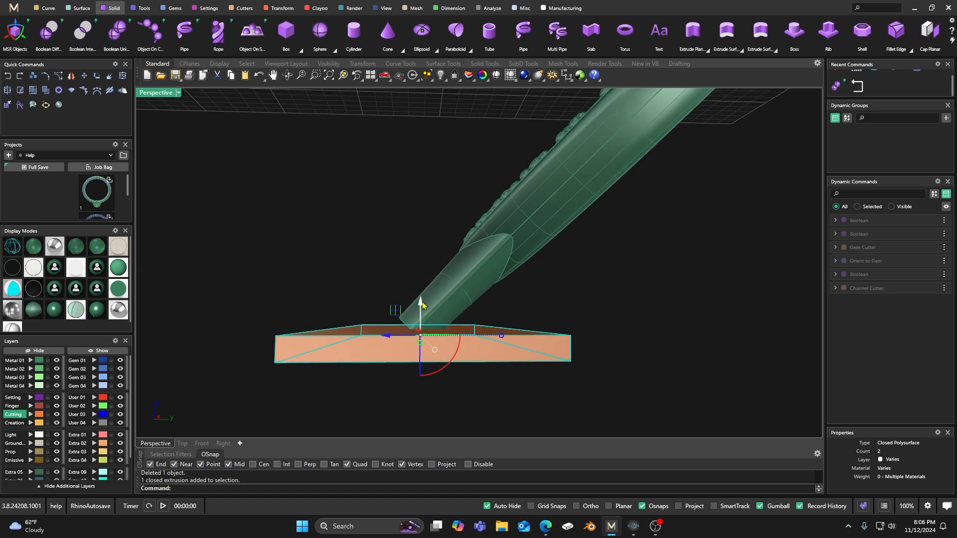
left_click_drag(421, 303, 394, 310)
left_click(393, 309)
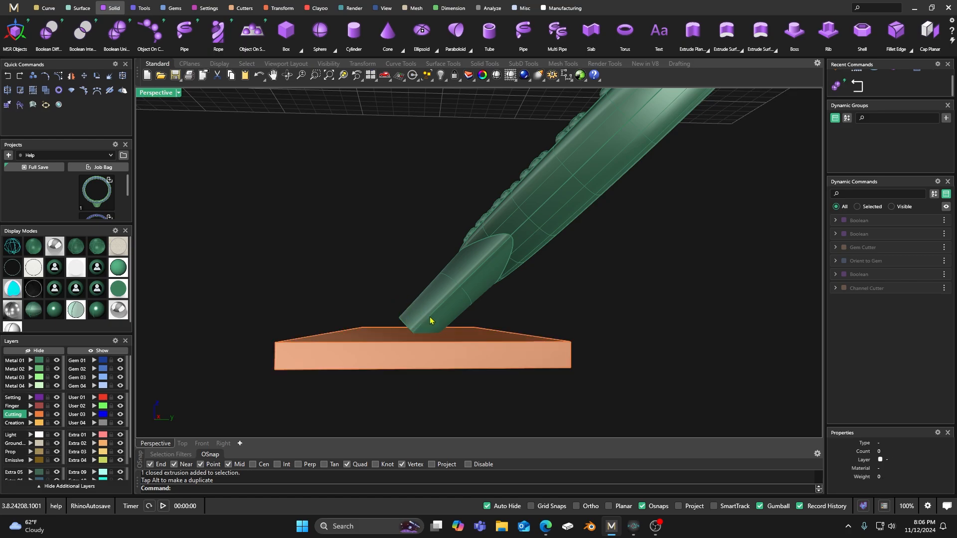
Step: Scale the base plate vertically to make it thicker
left_click(422, 356)
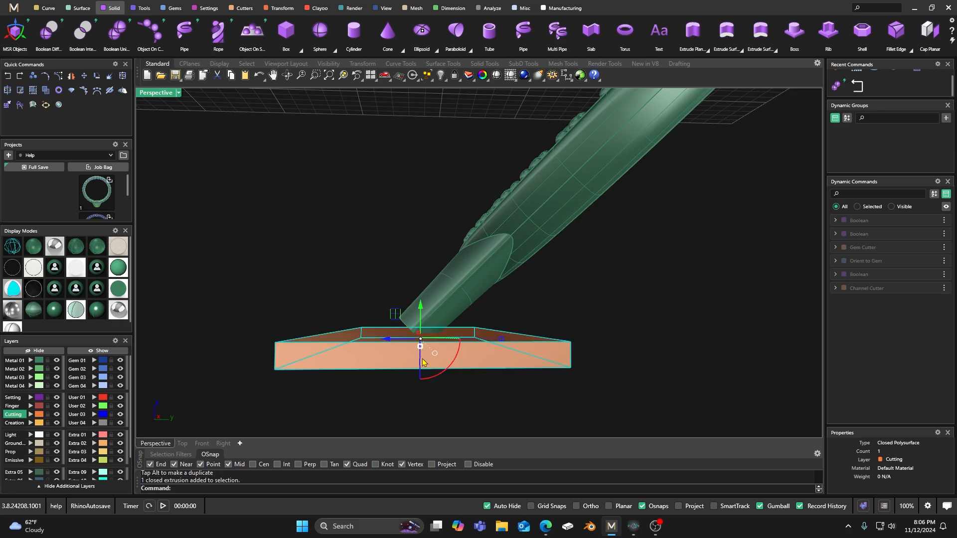
scroll(423, 363, "up", 5)
left_click_drag(421, 346, 421, 349)
left_click(415, 229)
Step: Raise the thickened base plate so the tilted stem's end sinks into it, and check the overlap from several angles
scroll(428, 262, "down", 5)
right_click_drag(429, 263, 477, 293)
right_click_drag(416, 326, 345, 304)
left_click(345, 303)
left_click_drag(323, 267, 324, 254)
right_click_drag(352, 301, 307, 342)
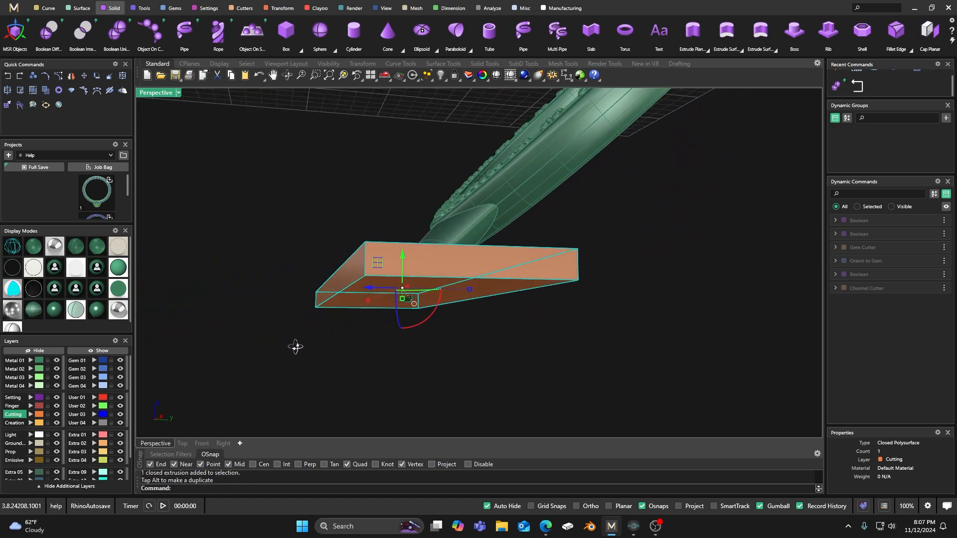
left_click(284, 249)
right_click_drag(284, 250, 328, 273)
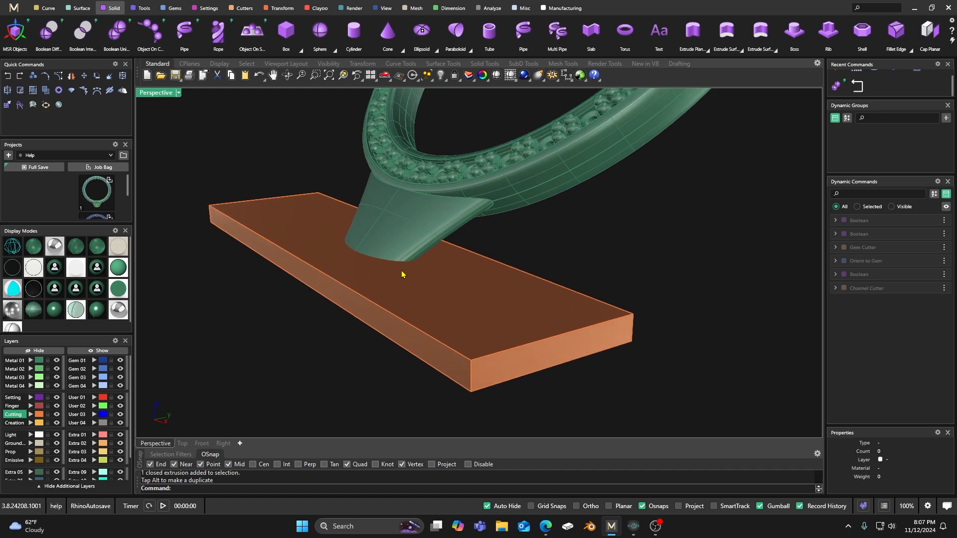
right_click_drag(390, 312, 374, 289)
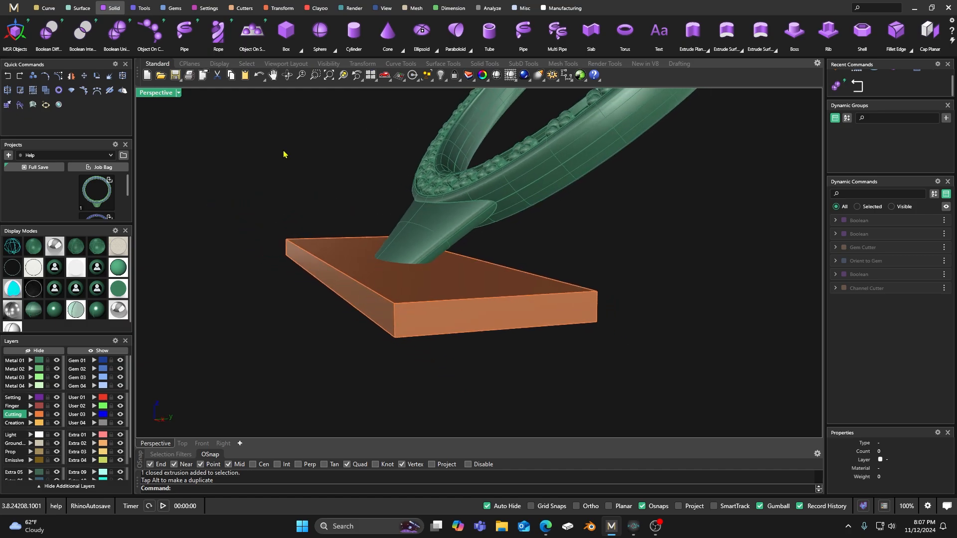
Step: Subtract the base plate from the ring and stem with a Boolean Difference, and view the plate's underside
left_click(49, 30)
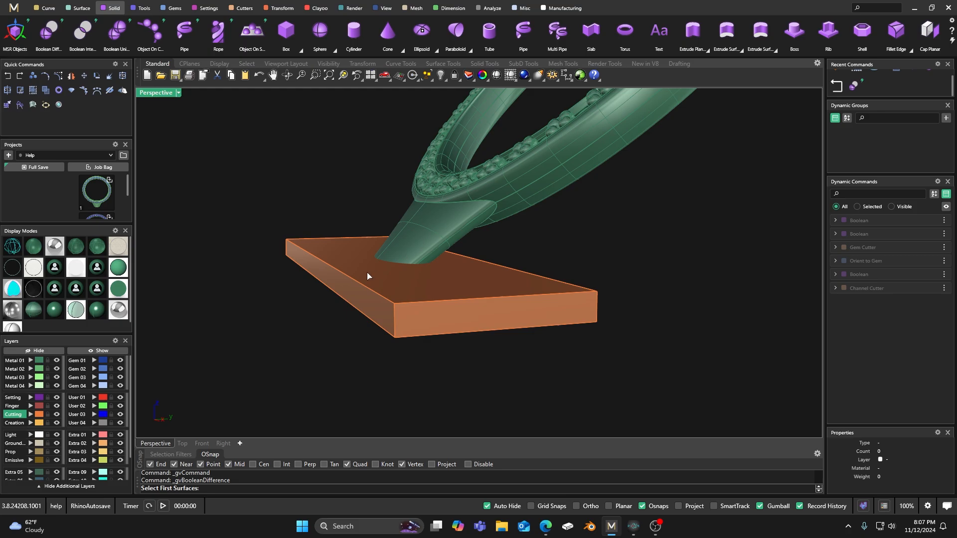
left_click(433, 238)
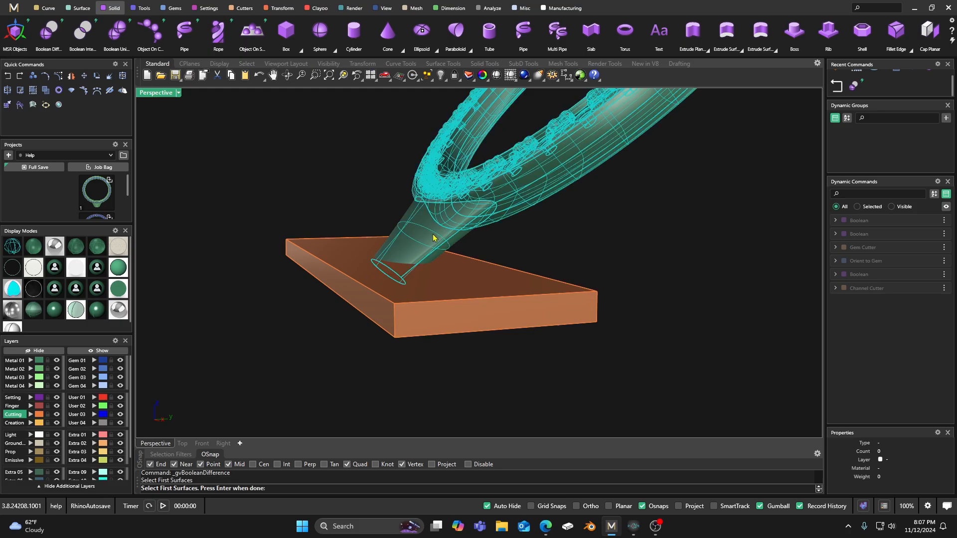
key("Return")
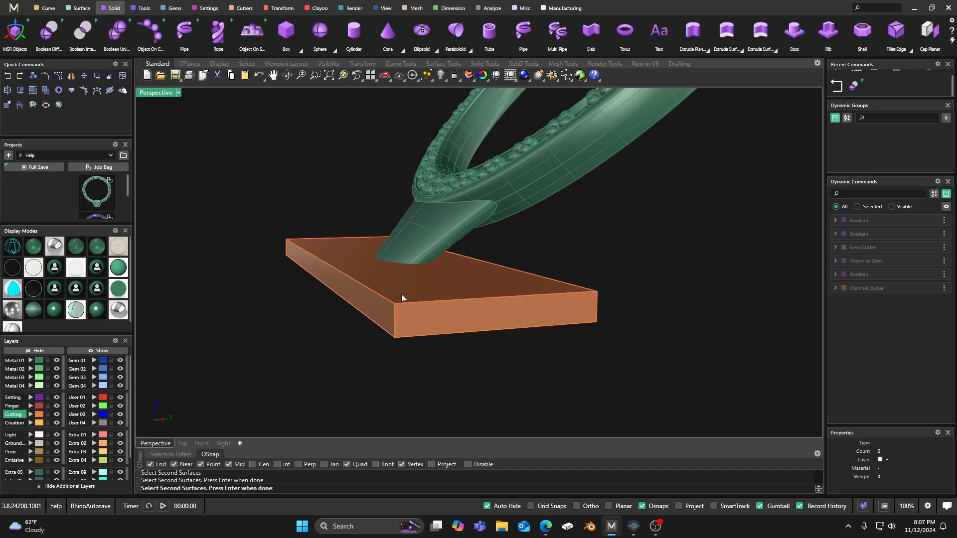
left_click(401, 298)
key("Return")
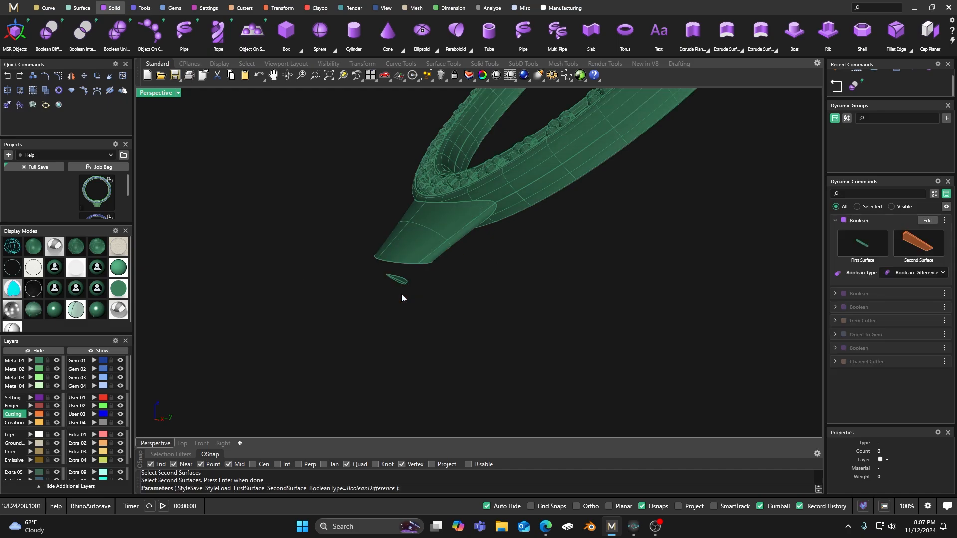
key("Return")
right_click_drag(397, 316, 376, 330)
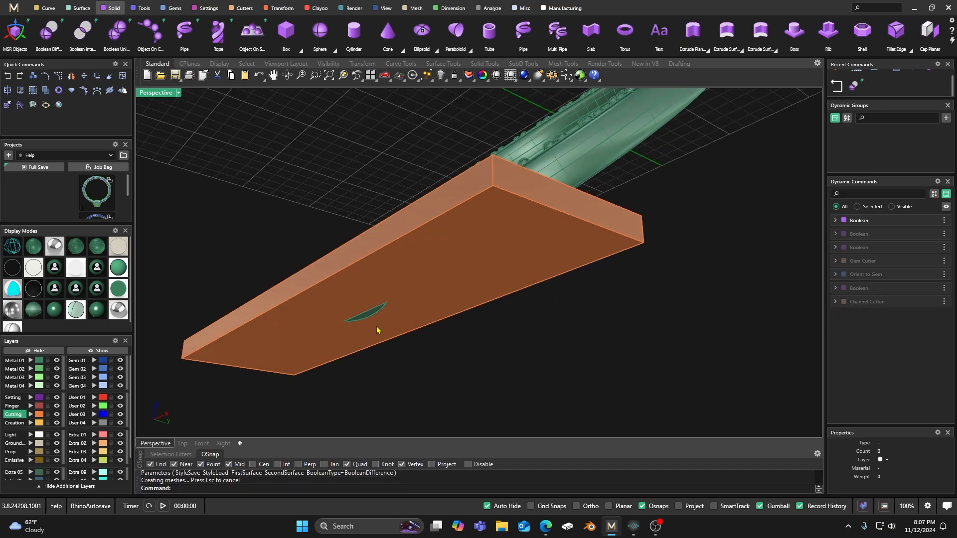
Step: Ungroup the Boolean Difference result and delete the leftover stem sliver beneath the base plate
left_click(371, 320)
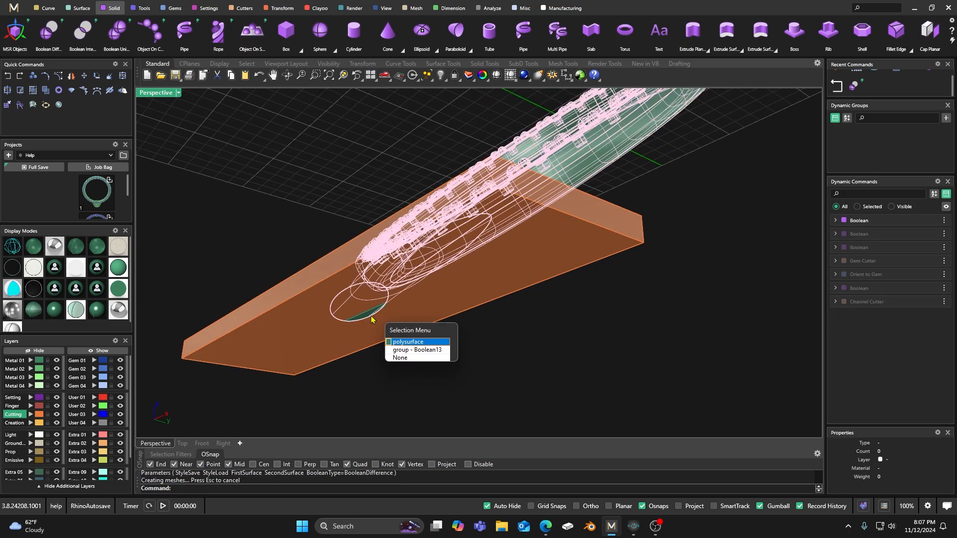
left_click(403, 350)
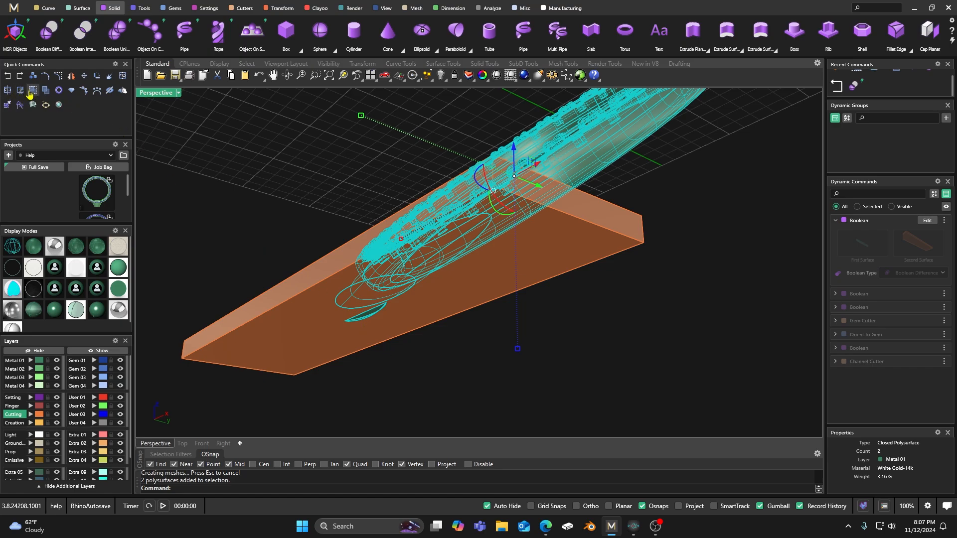
left_click(46, 92)
left_click(372, 316)
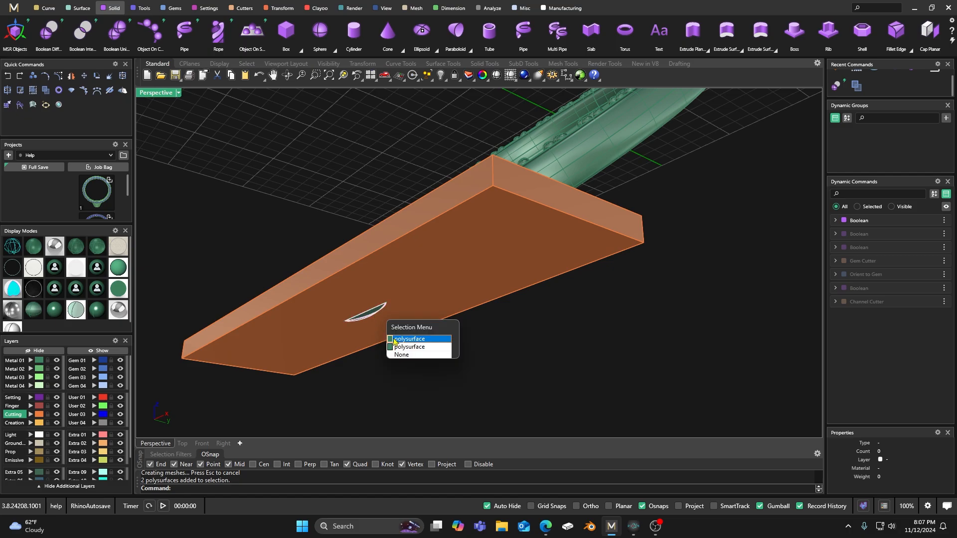
left_click(405, 343)
key("Delete")
Step: Ungroup the Boolean objects and delete the original uncut ring-and-stem polysurface that overlaps the trimmed one
left_click(374, 314)
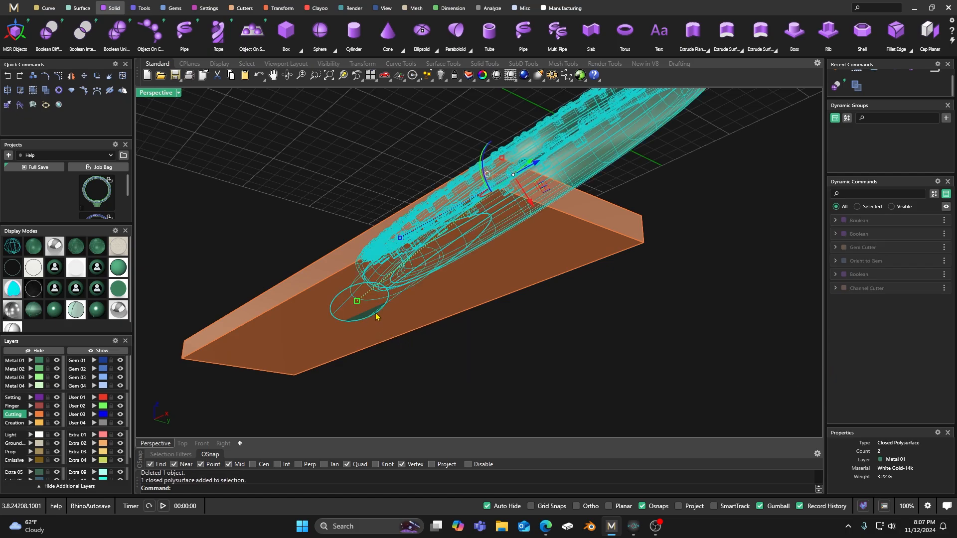
left_click(371, 324)
key("ctrl+shift+g")
right_click_drag(393, 376, 412, 326)
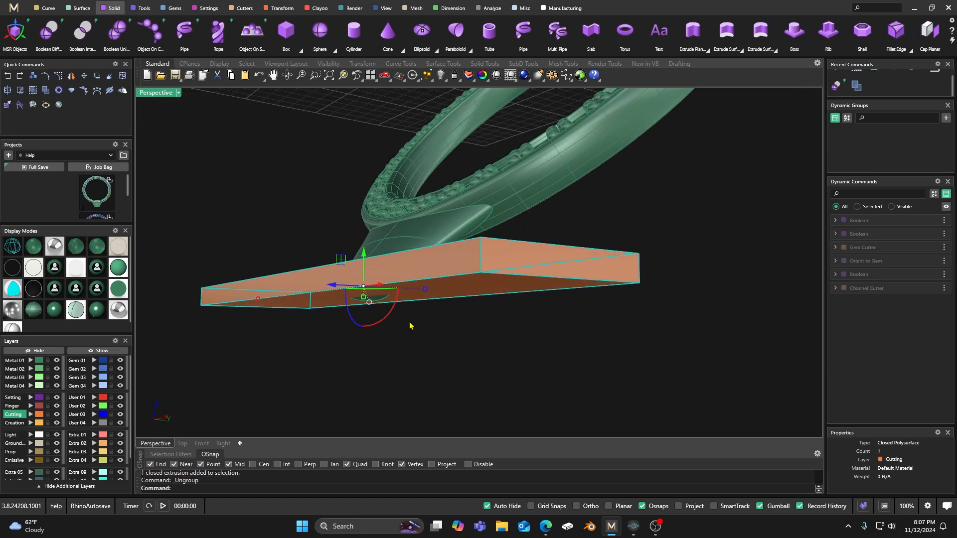
left_click(471, 220)
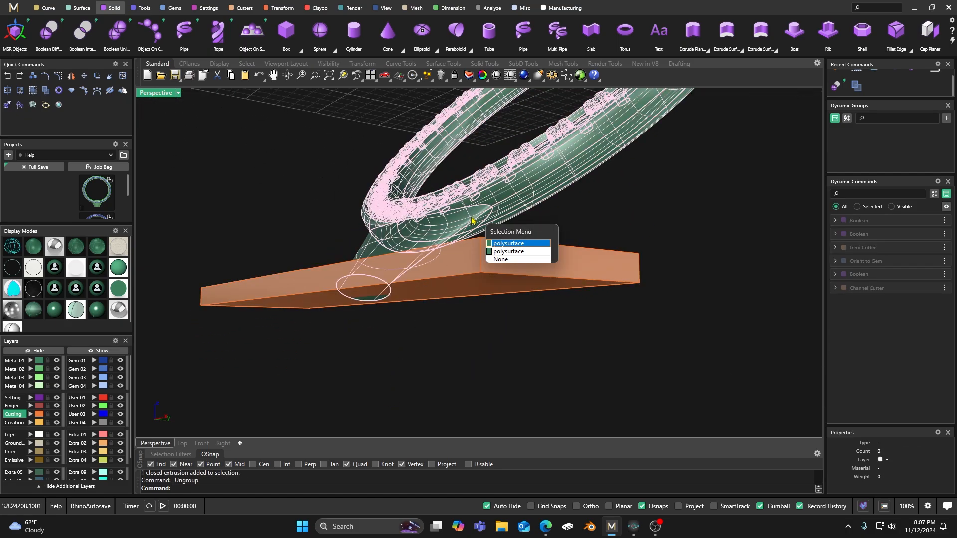
left_click(504, 244)
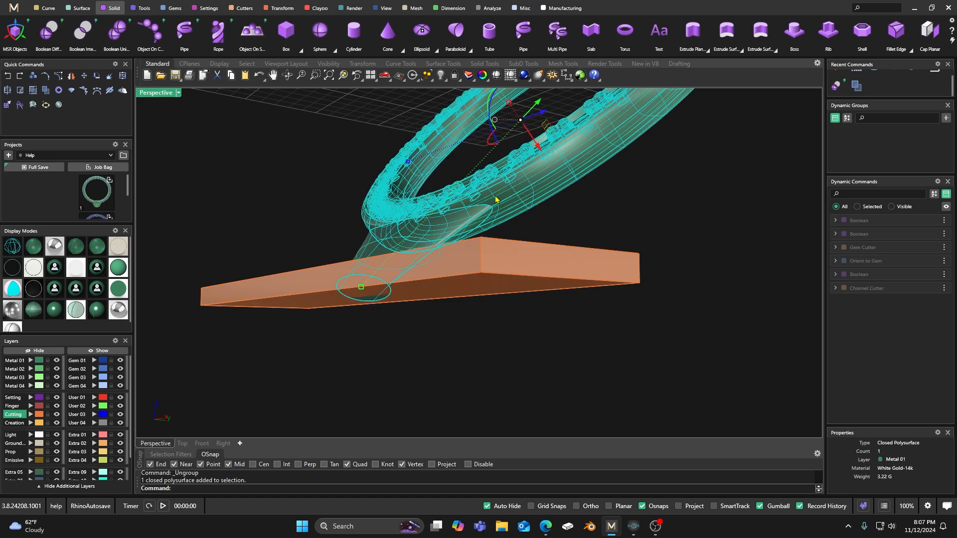
key("Delete")
Step: Check the trimmed stem against the base plate by selecting the ring and the plate separately
right_click_drag(399, 297, 380, 255)
left_click(381, 254)
left_click(572, 199)
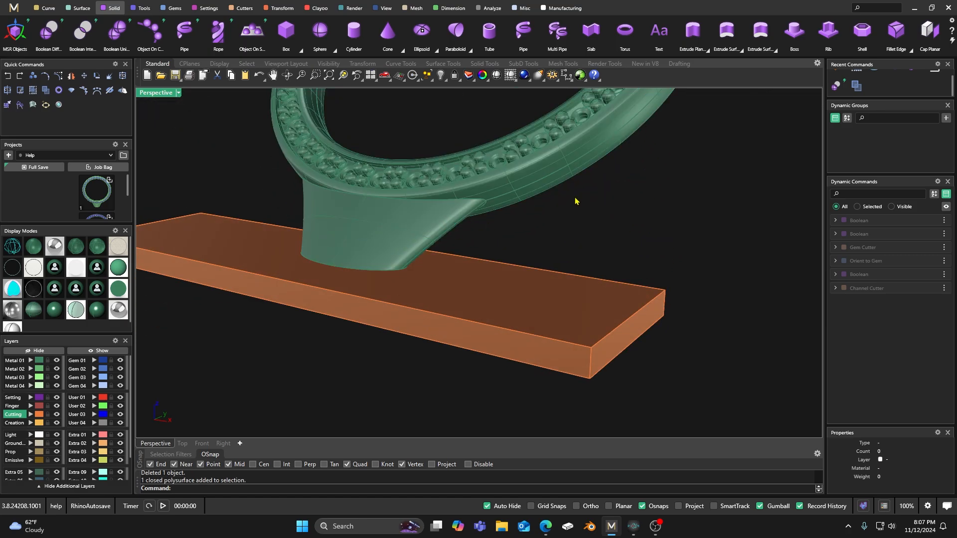
left_click(562, 175)
left_click(596, 214)
left_click(551, 287)
left_click(594, 235)
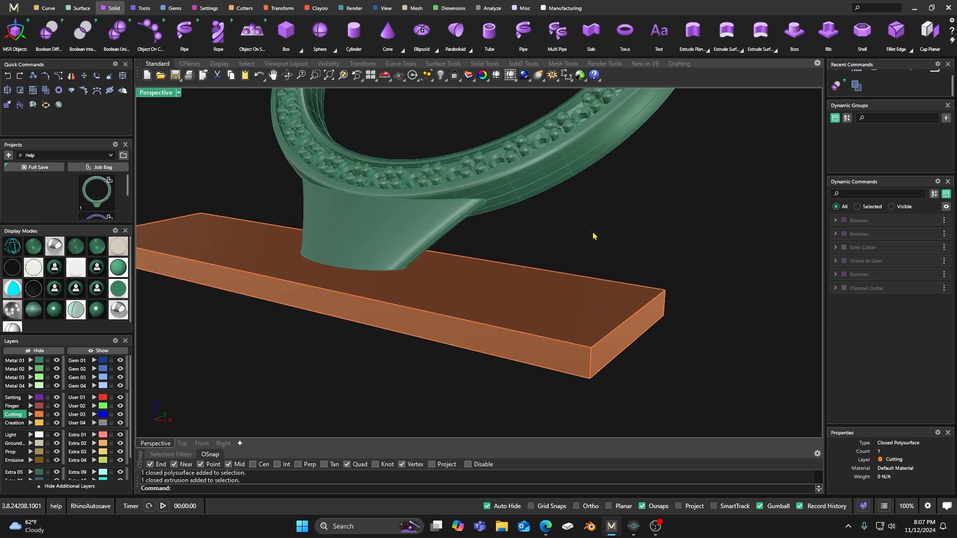
Step: Merge the trimmed ring and stem with the base plate using a Boolean Union
scroll(556, 295, "down", 5)
right_click_drag(527, 282, 555, 282)
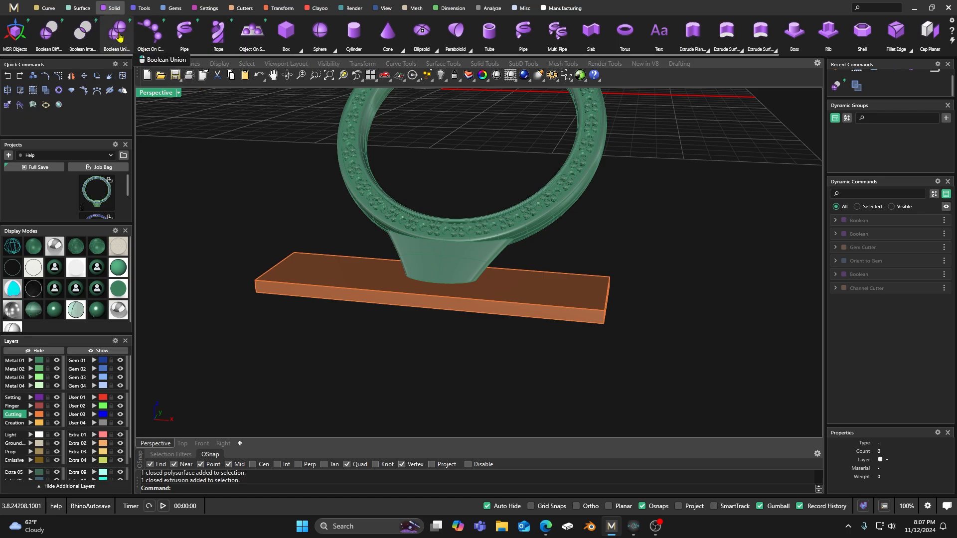
left_click(117, 32)
left_click(419, 253)
key("Return")
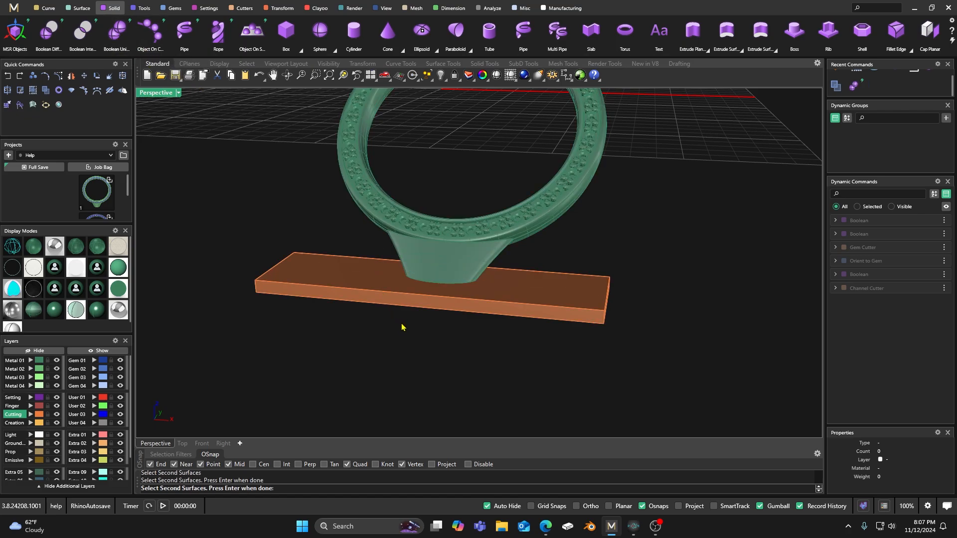
key("Return")
key("Return")
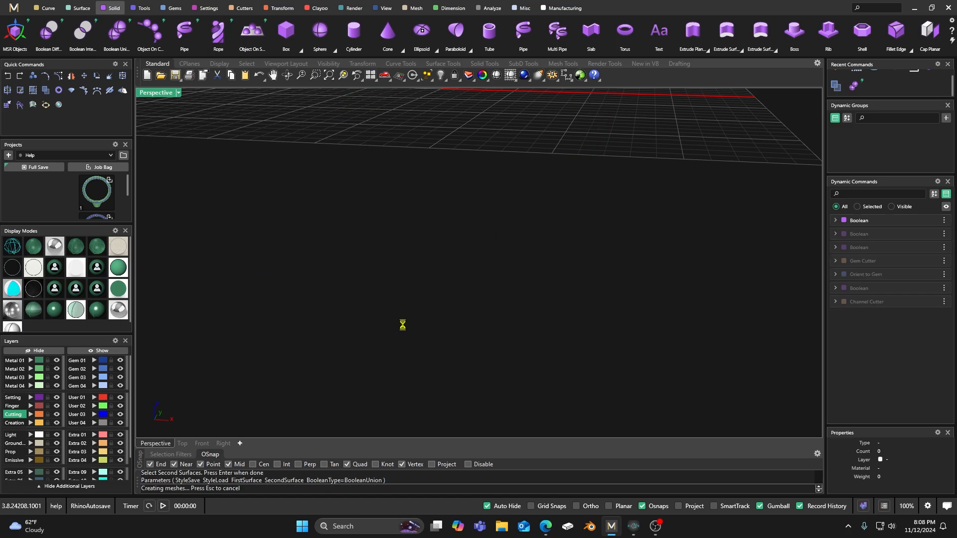
Step: Try deleting the original base plate extrusion after checking the merged piece, and undo the deletion
left_click(319, 298)
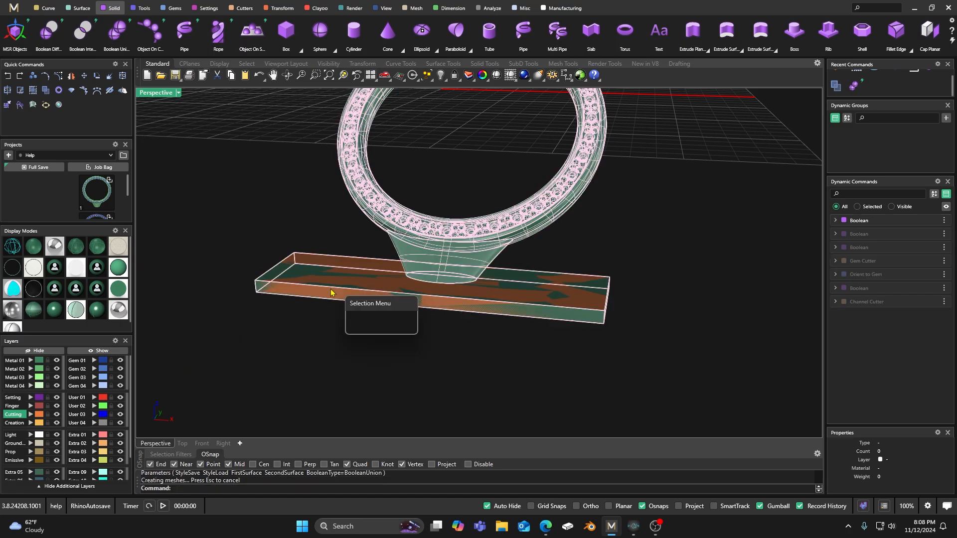
left_click(367, 325)
key("Delete")
scroll(376, 365, "down", 3)
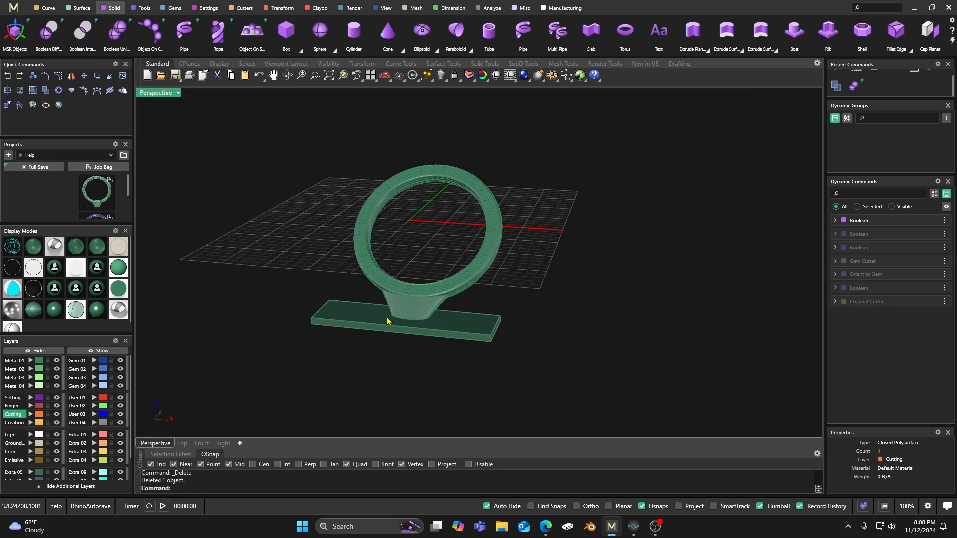
left_click(383, 322)
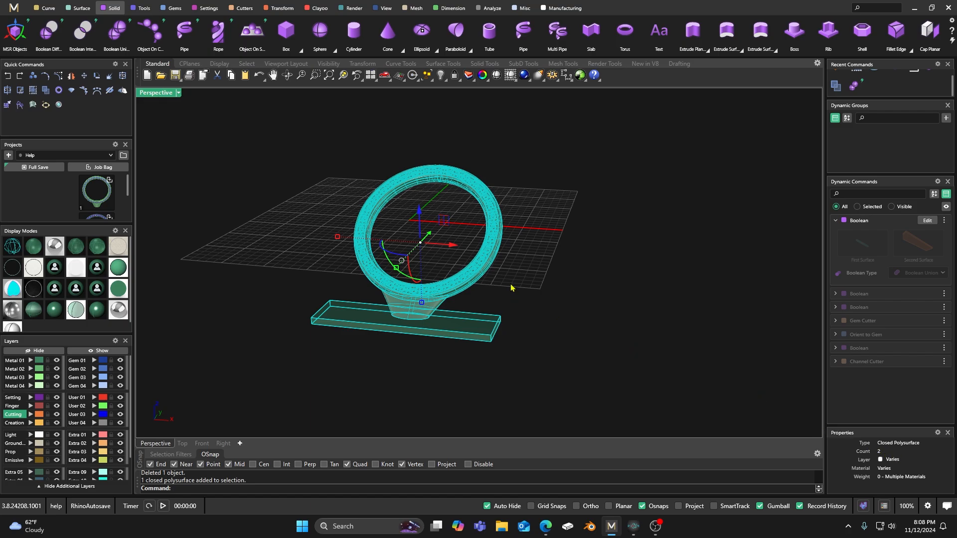
left_click(543, 305)
scroll(391, 171, "up", 6)
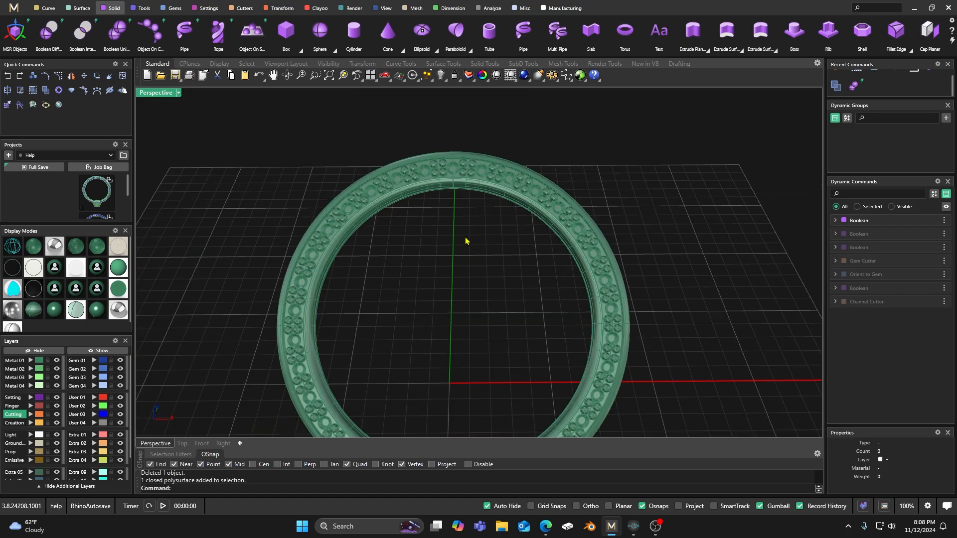
scroll(466, 241, "down", 3)
right_click_drag(454, 235, 398, 287)
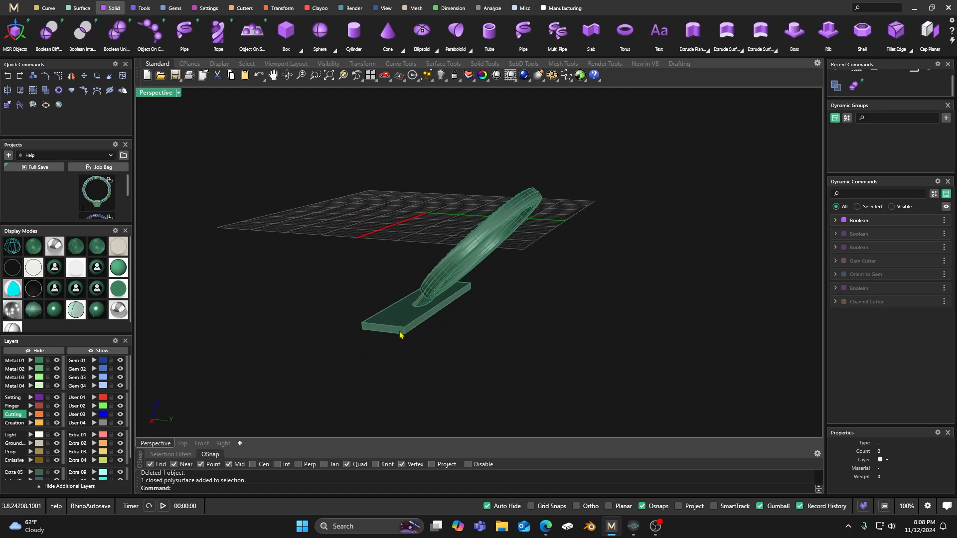
left_click(7, 75)
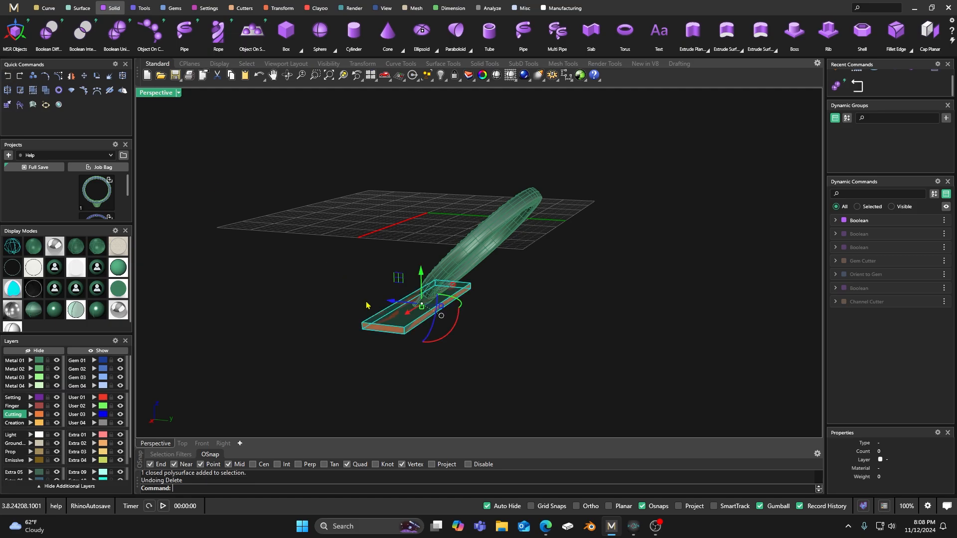
Step: Scale the base plate extrusion wider in the direction the ring leans and shift it beneath the tilted ring
right_click_drag(461, 341, 519, 352)
left_click_drag(423, 312, 482, 316)
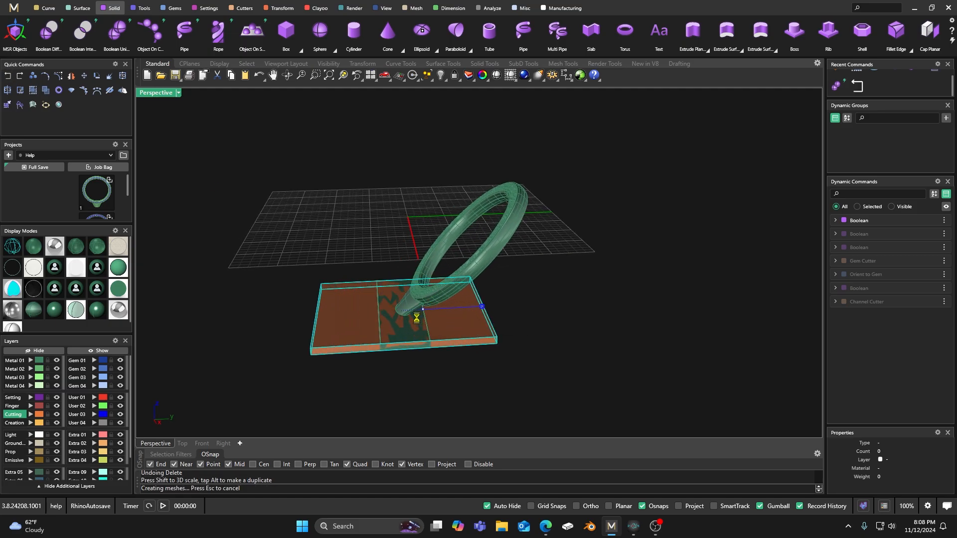
left_click_drag(367, 315, 432, 310)
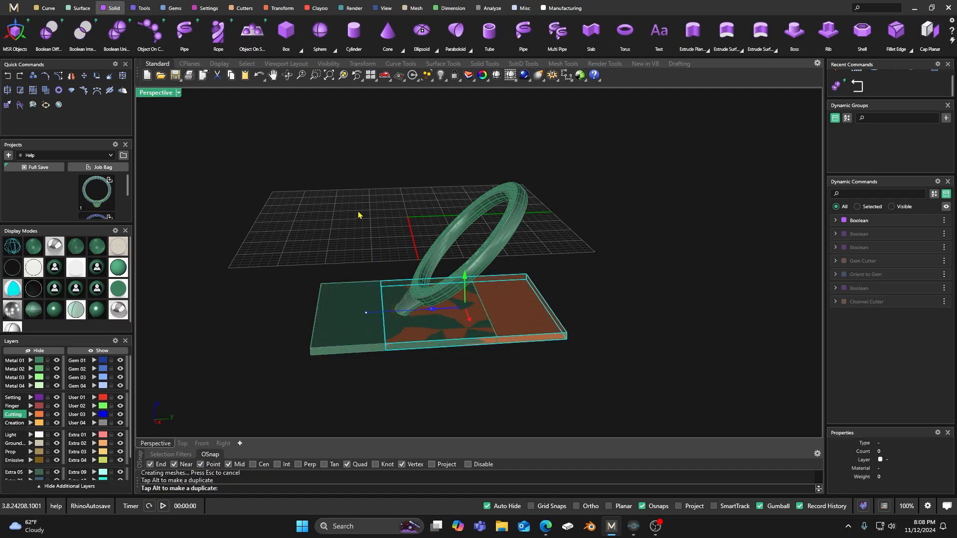
right_click_drag(359, 214, 397, 224)
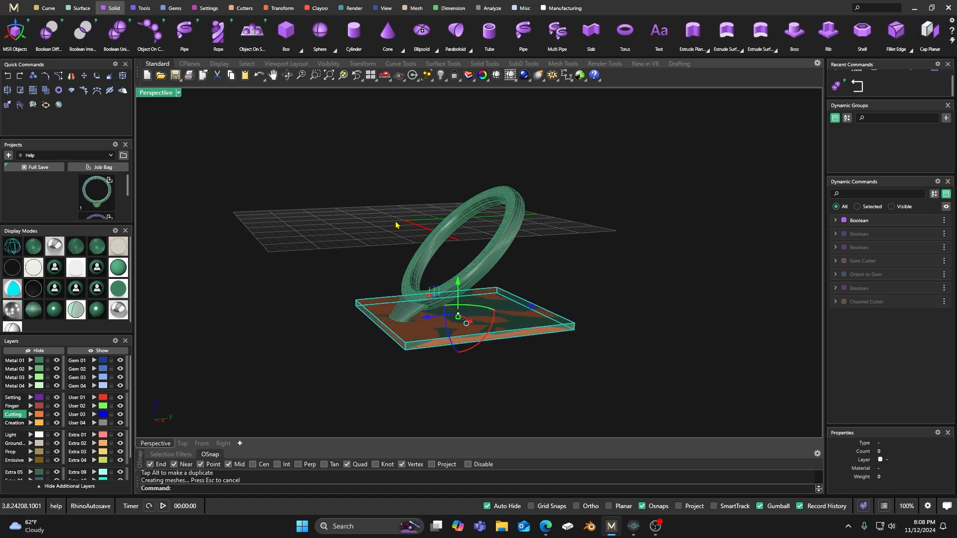
left_click(396, 226)
scroll(426, 339, "up", 6)
right_click_drag(435, 325, 431, 320)
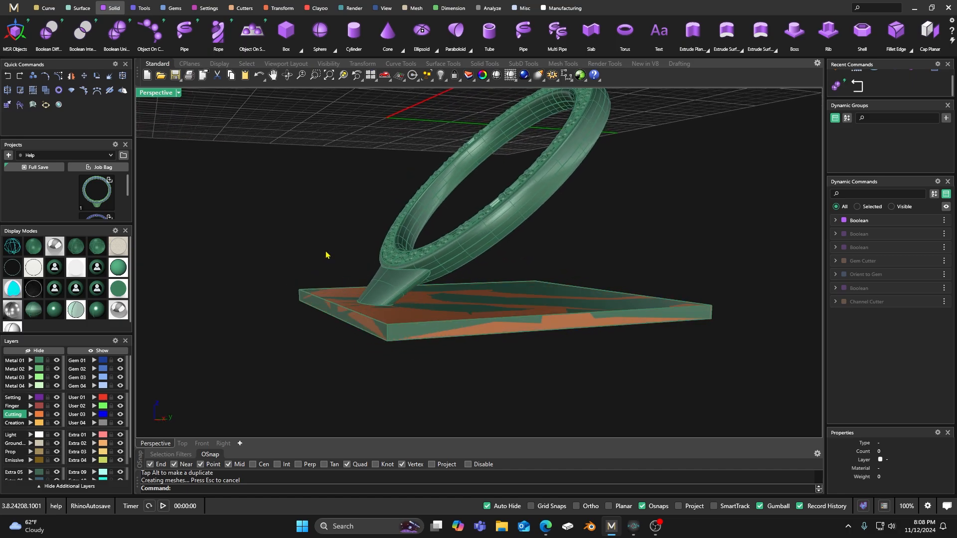
Step: Hide the original base plate extrusion and show it again
left_click(407, 319)
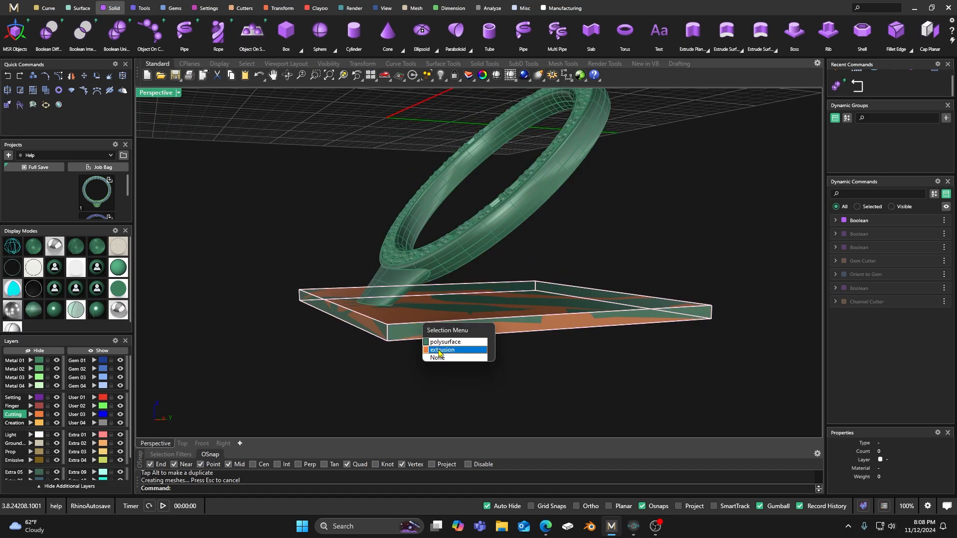
left_click(440, 350)
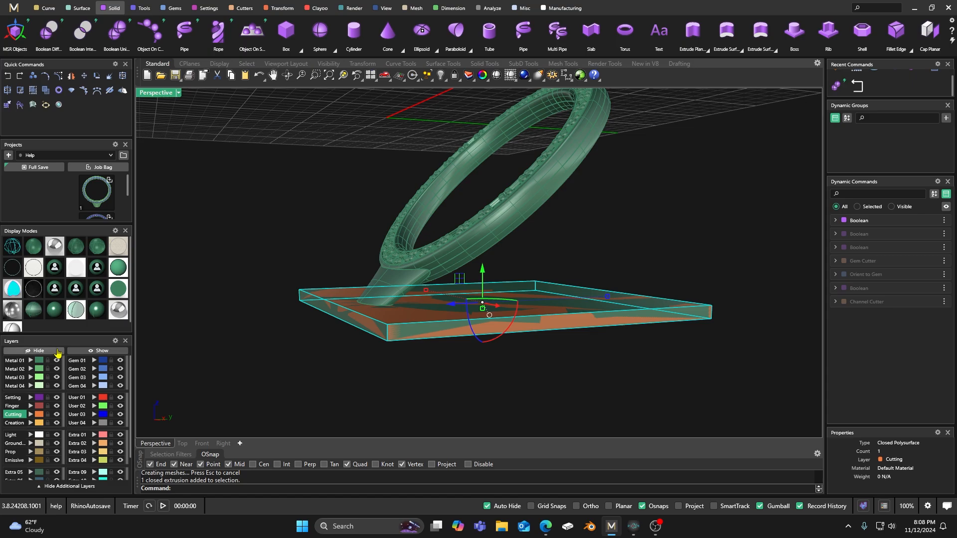
left_click(56, 353)
left_click(90, 353)
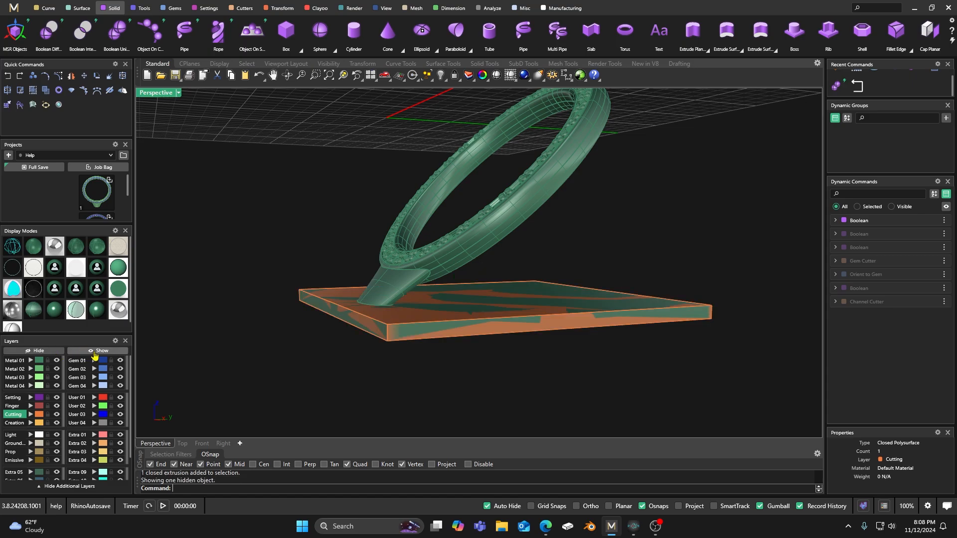
left_click(323, 344)
Step: Delete the original base plate extrusion that overlaps the plate of the Boolean Union result
left_click(460, 333)
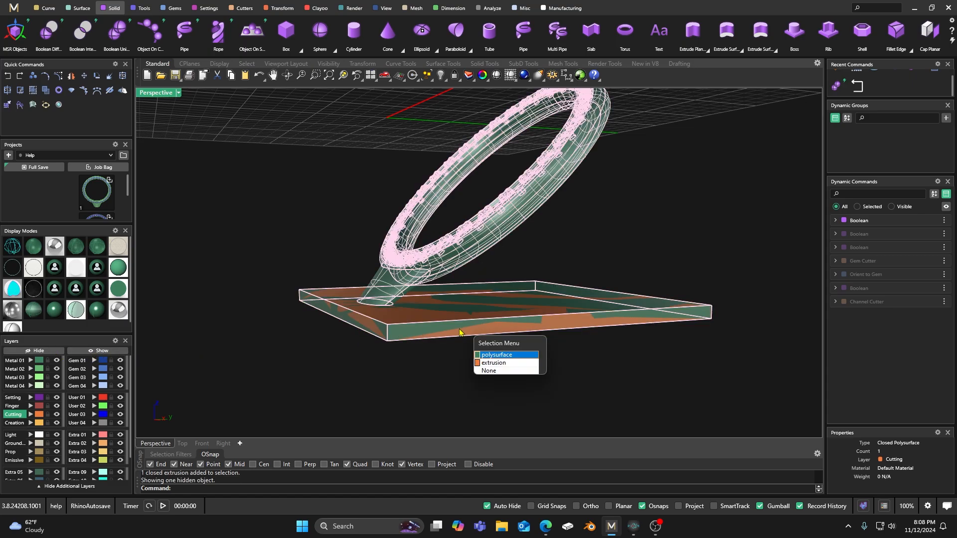
left_click(493, 363)
key("Delete")
Step: Examine the ring and its widened base from several angles for remaining overlapping objects
right_click_drag(478, 368, 465, 291)
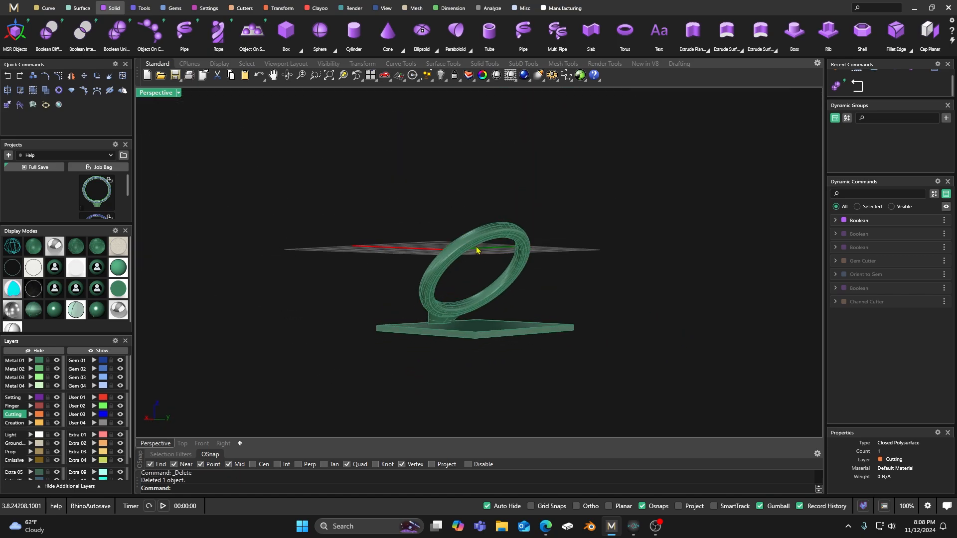
mouse_move(477, 250)
right_mouse_down()
mouse_move(439, 305)
mouse_move(438, 337)
mouse_move(495, 317)
mouse_move(510, 269)
right_mouse_up()
right_click_drag(429, 286, 443, 310)
scroll(442, 310, "down", 4)
left_click(443, 311)
left_click(335, 289)
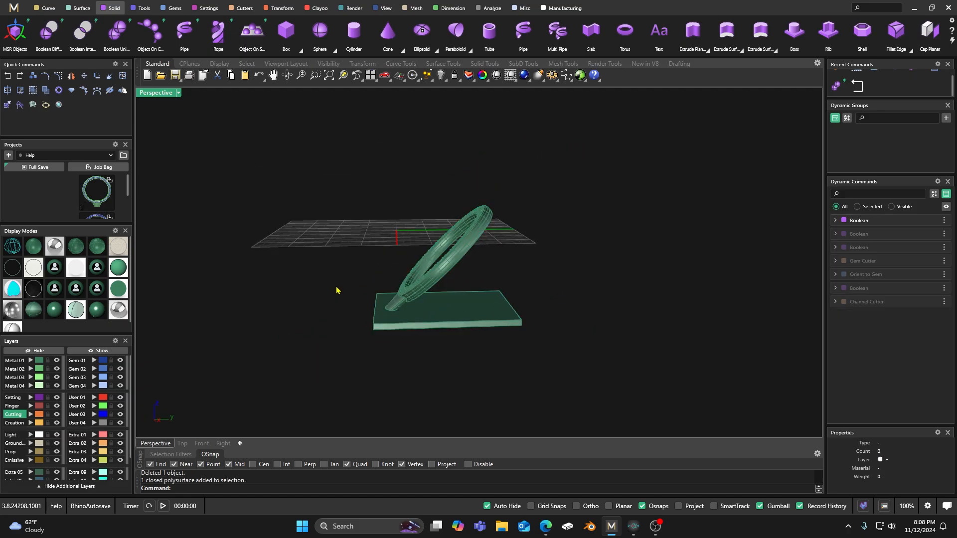
right_click_drag(335, 292, 453, 287)
left_click(384, 335)
left_click(427, 293)
Step: Delete the separate ring-and-stem polysurface overlapping the union, and select the remaining merged piece to check it
left_click(491, 269)
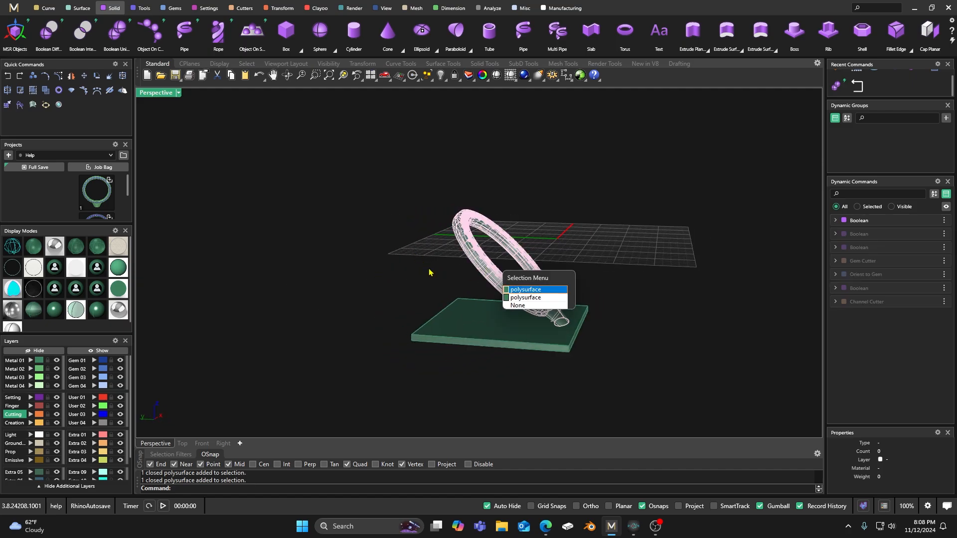
left_click(523, 294)
key("Delete")
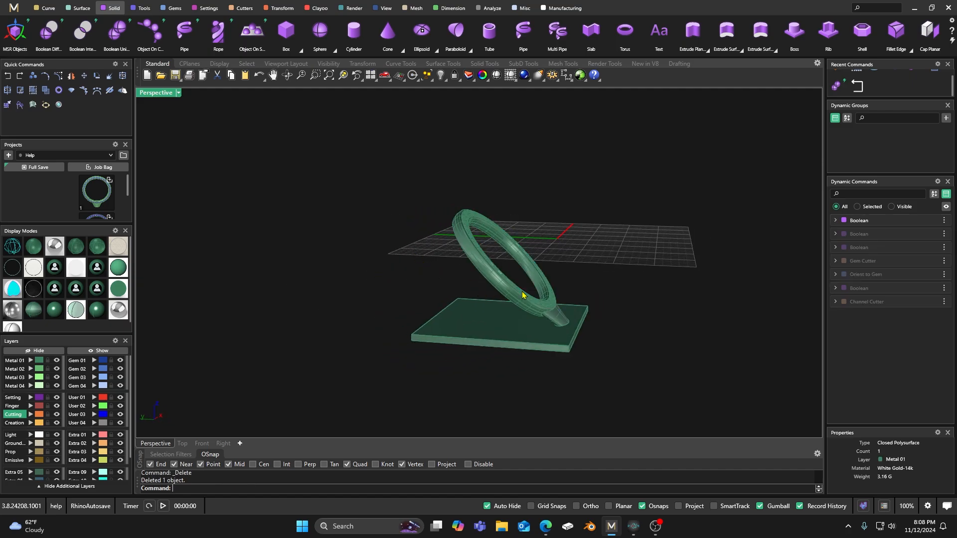
left_click(513, 302)
key("Escape")
left_click(461, 313)
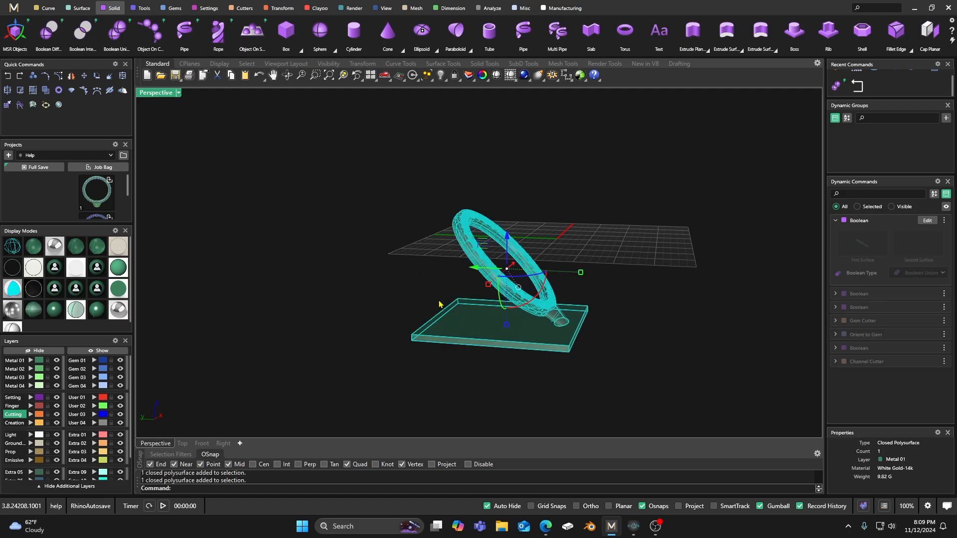
left_click(439, 302)
Step: Inspect the merged ring and plate, and use Super Select's Select Last Object option
right_click_drag(457, 318, 379, 331)
scroll(476, 335, "down", 4)
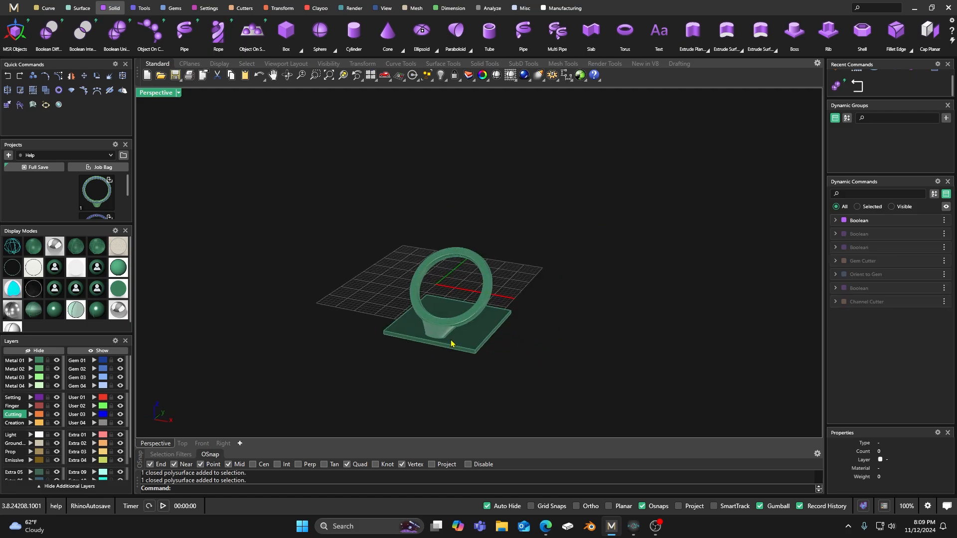
scroll(474, 339, "up", 4)
left_click(473, 341)
left_click(591, 305)
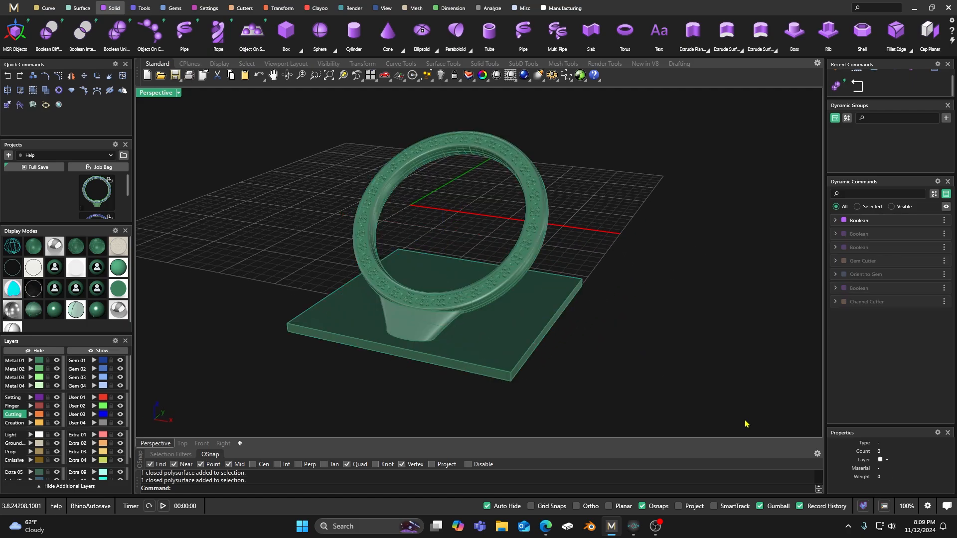
left_click(865, 509)
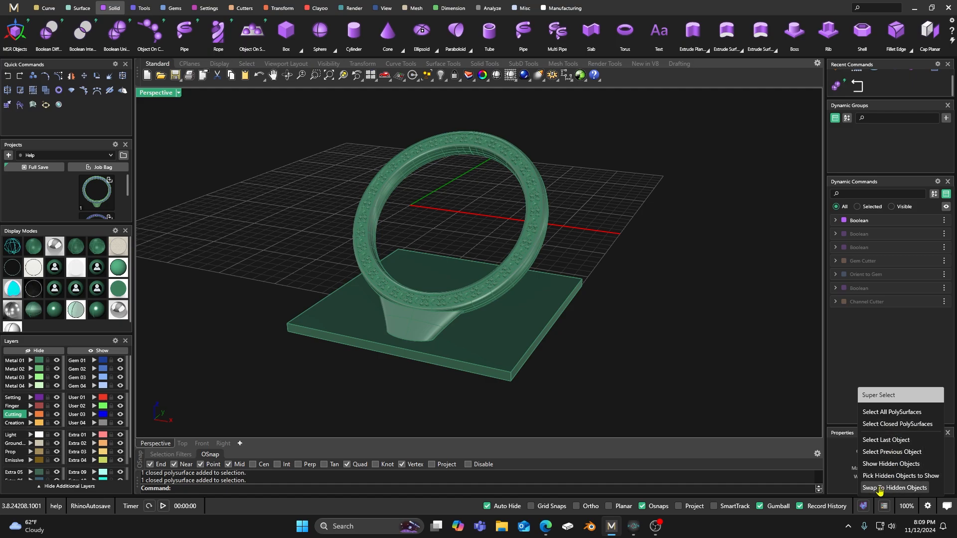
left_click(887, 439)
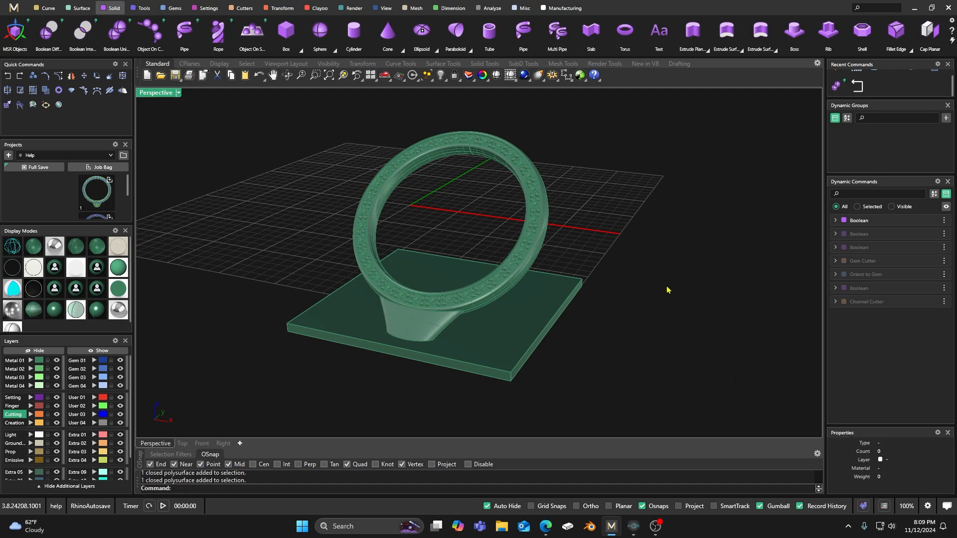
left_click(274, 218)
Step: Switch the Perspective view to a glossy metallic display mode and frame the ring with its base
scroll(333, 276, "down", 4)
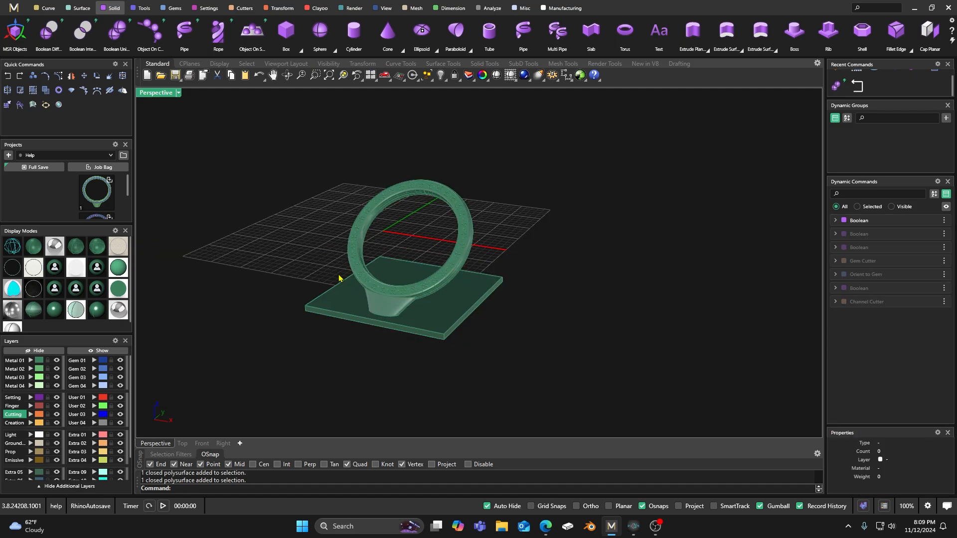
right_click_drag(340, 280, 369, 274)
scroll(388, 245, "up", 7)
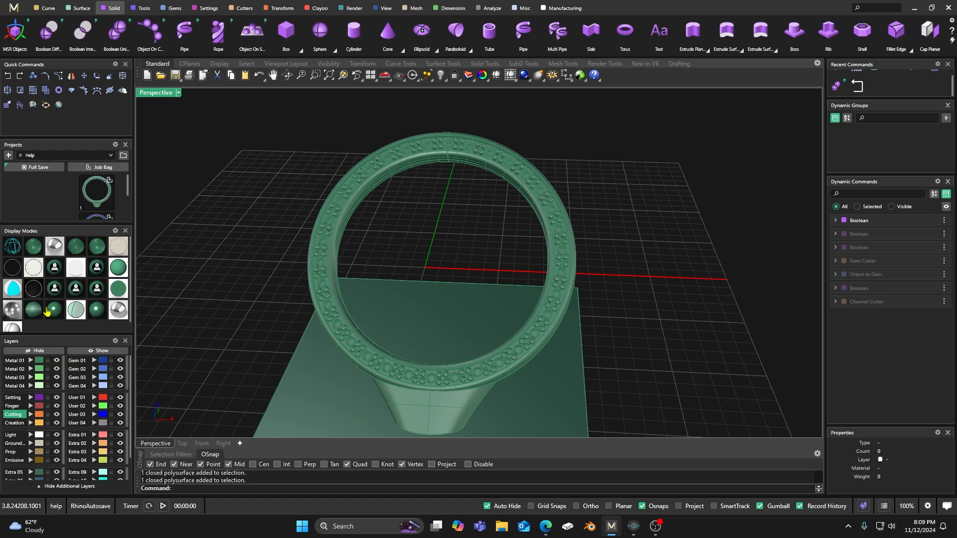
left_click(47, 309)
scroll(521, 250, "down", 3)
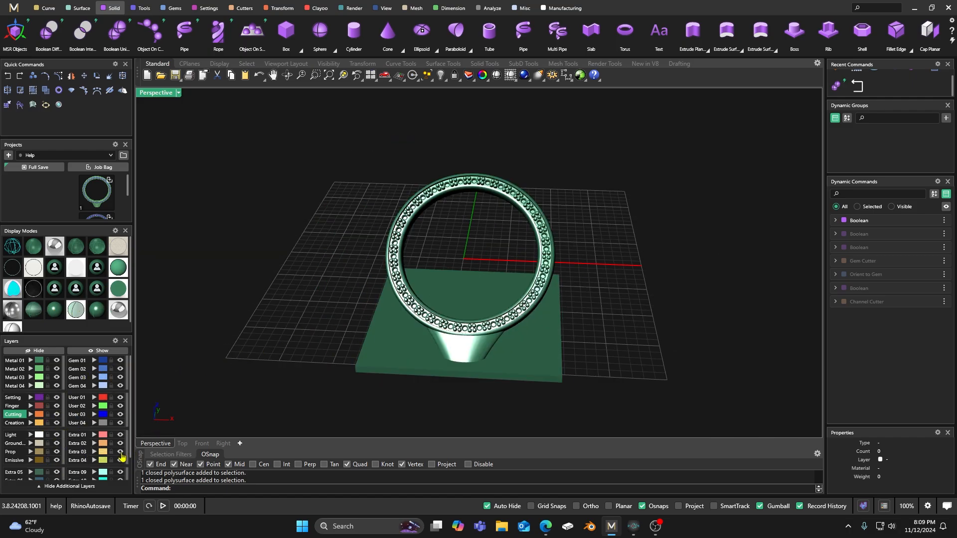
Step: Select the merged ring and plate and start saving the model as a new file
scroll(508, 284, "up", 8)
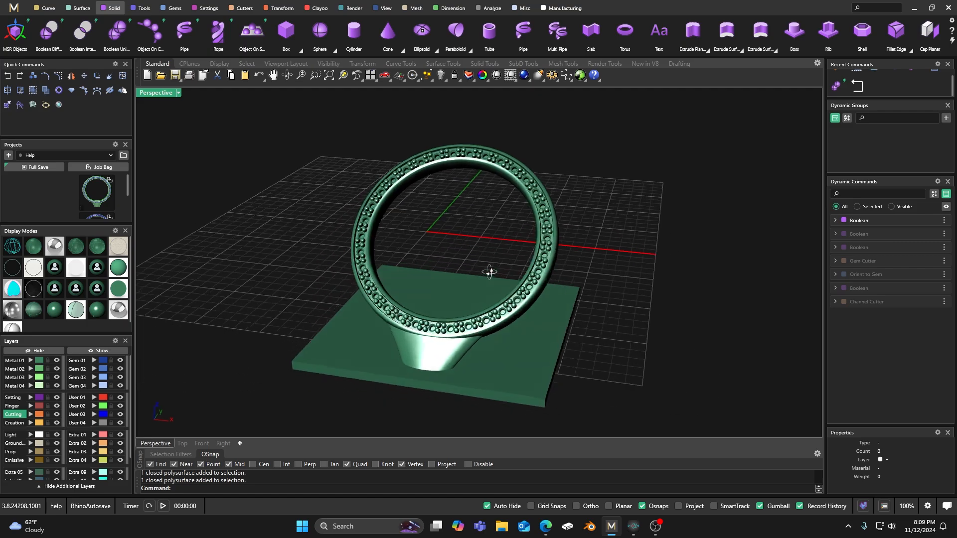
scroll(446, 331, "down", 10)
right_click_drag(445, 332, 440, 309)
scroll(451, 268, "down", 4)
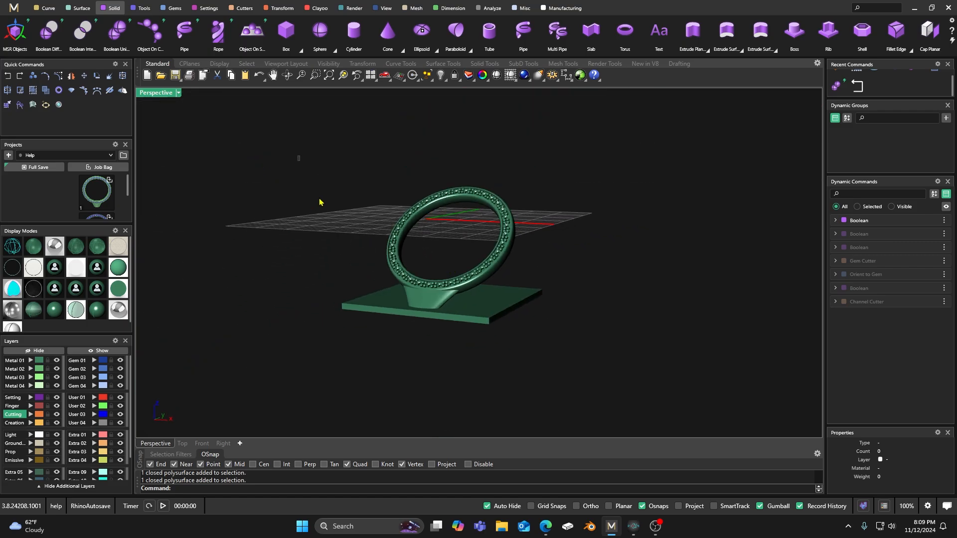
left_click_drag(320, 203, 551, 345)
left_click(16, 11)
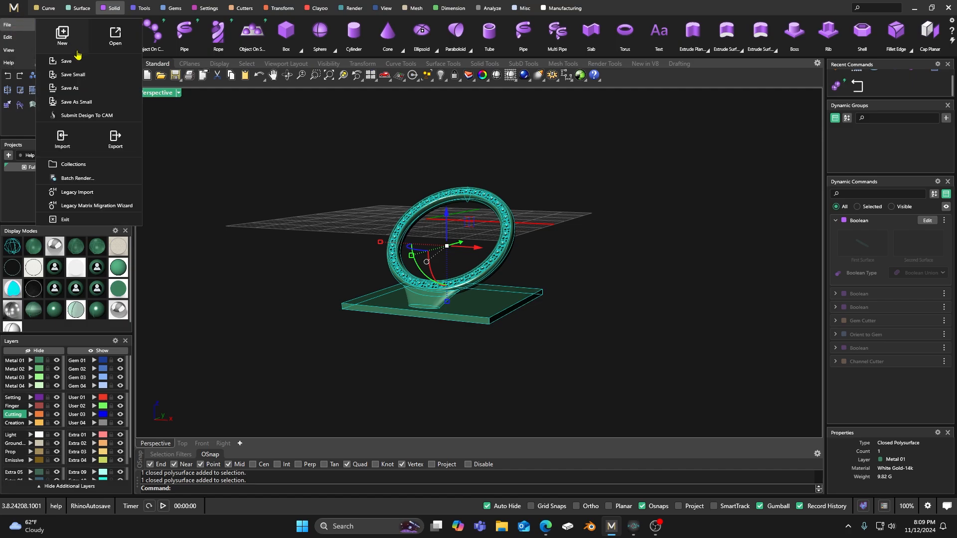
left_click(70, 88)
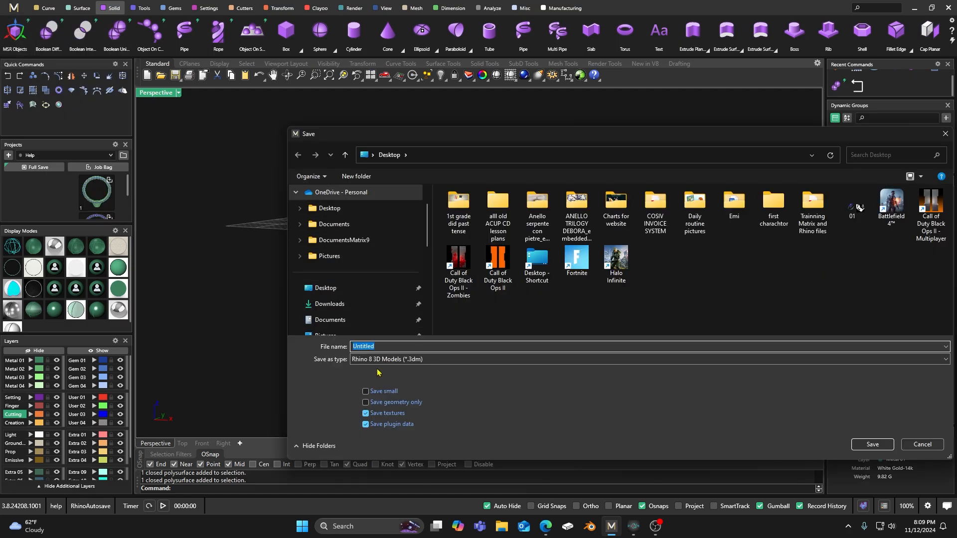
Step: Save the model to the Desktop as help1 in STL (Stereolithography) format, accepting the default binary and meshing options
left_click(343, 290)
double_click(351, 346)
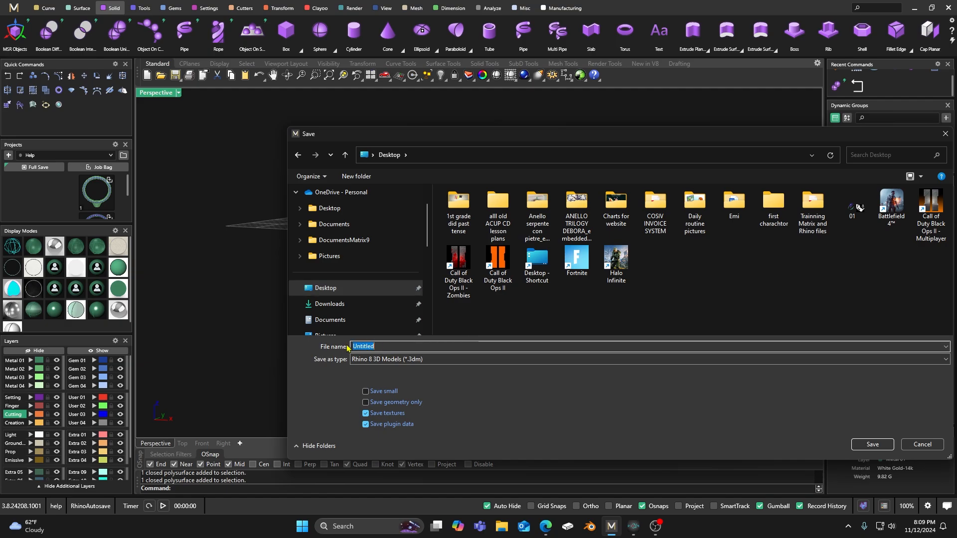
type("he")
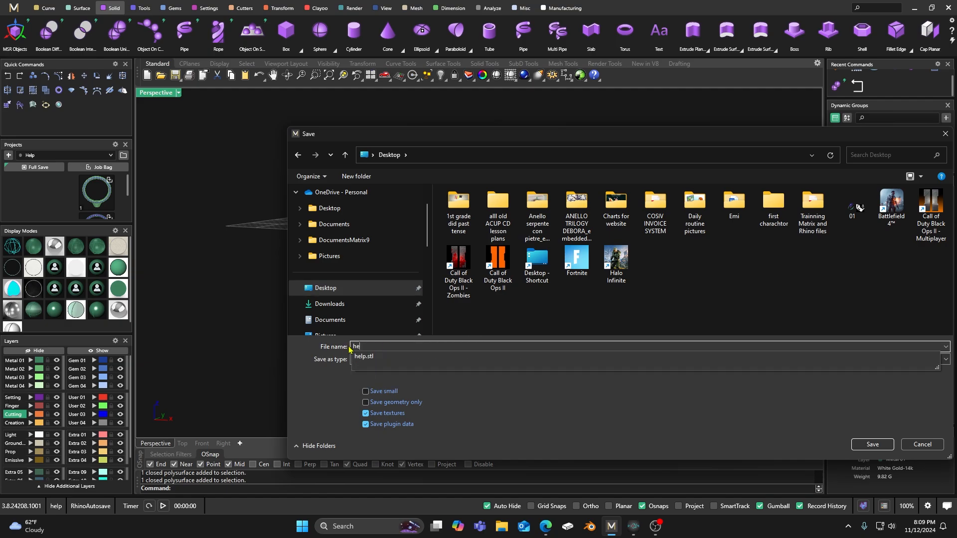
type("lp1")
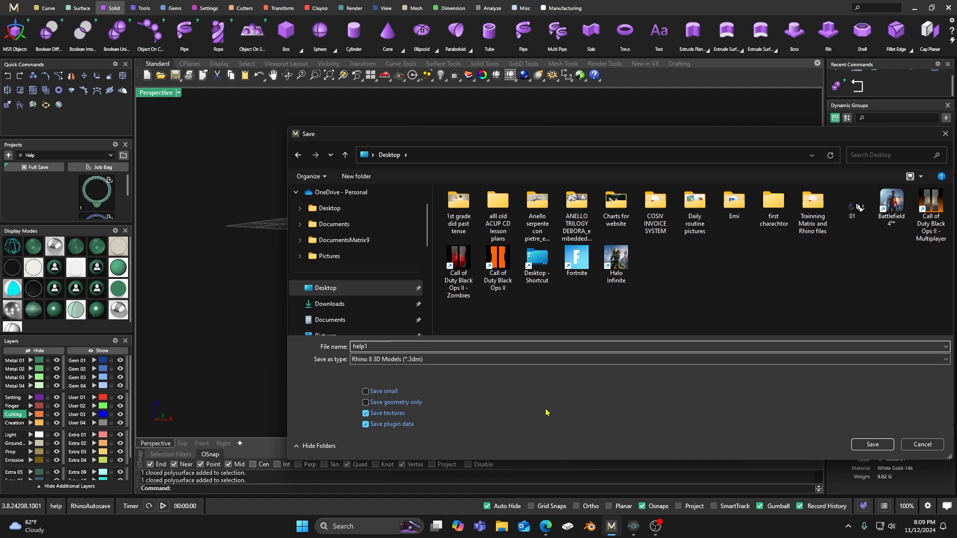
left_click(945, 359)
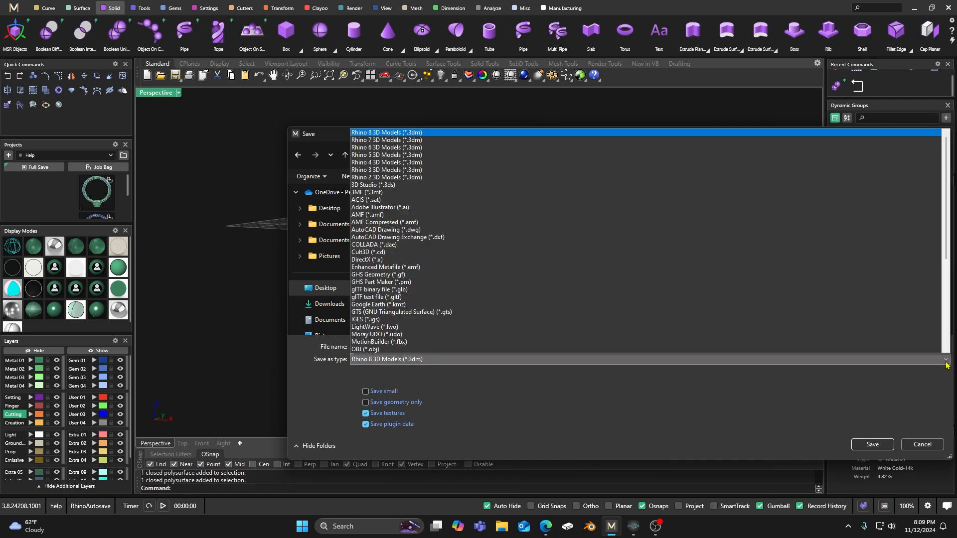
scroll(374, 229, "down", 5)
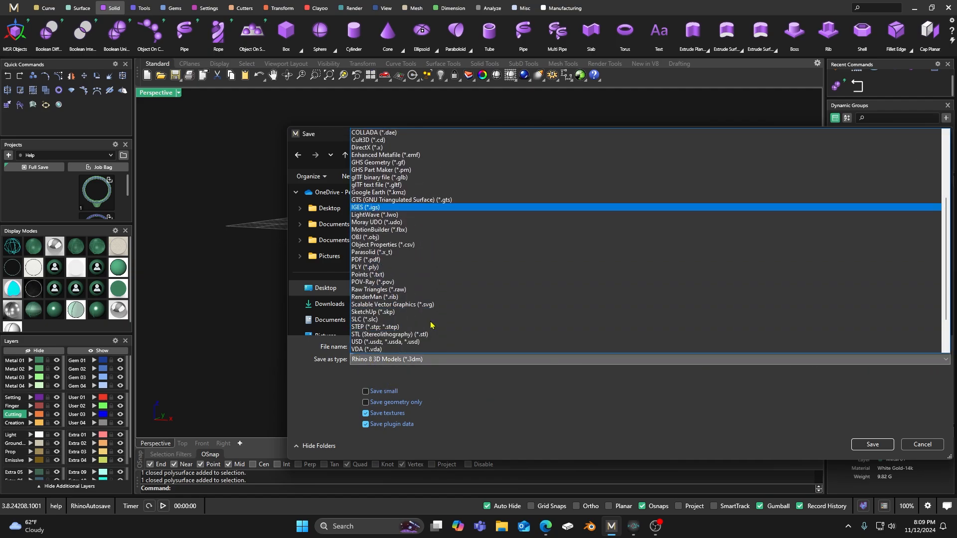
left_click(366, 335)
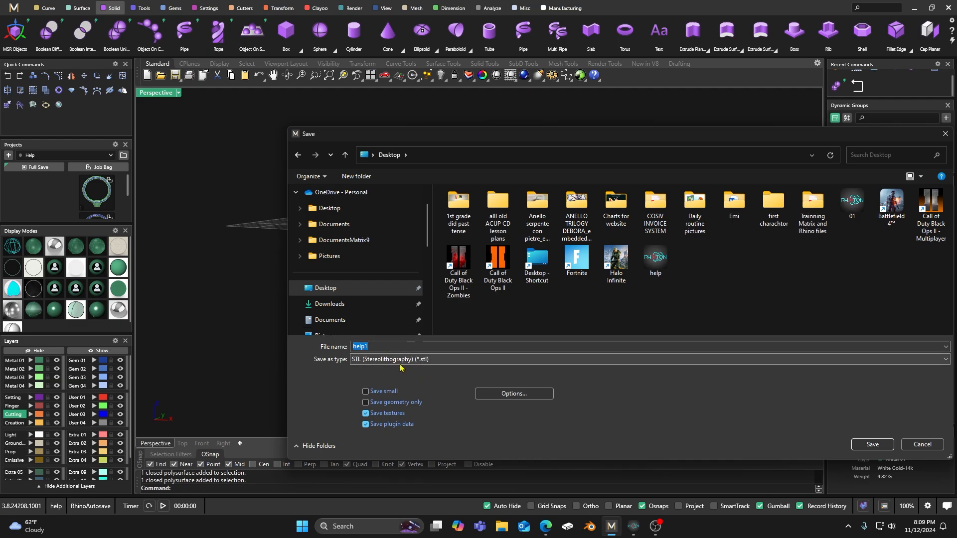
left_click(870, 444)
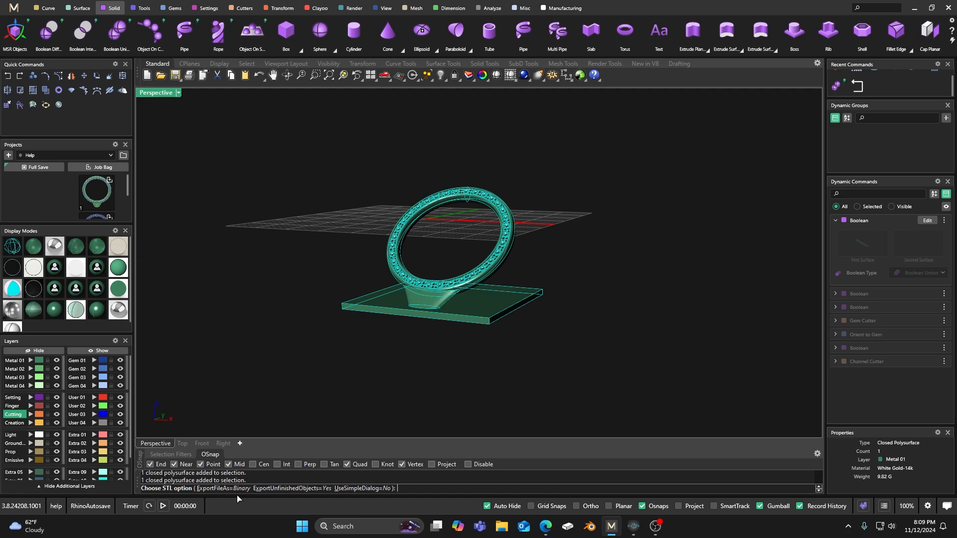
key("Return")
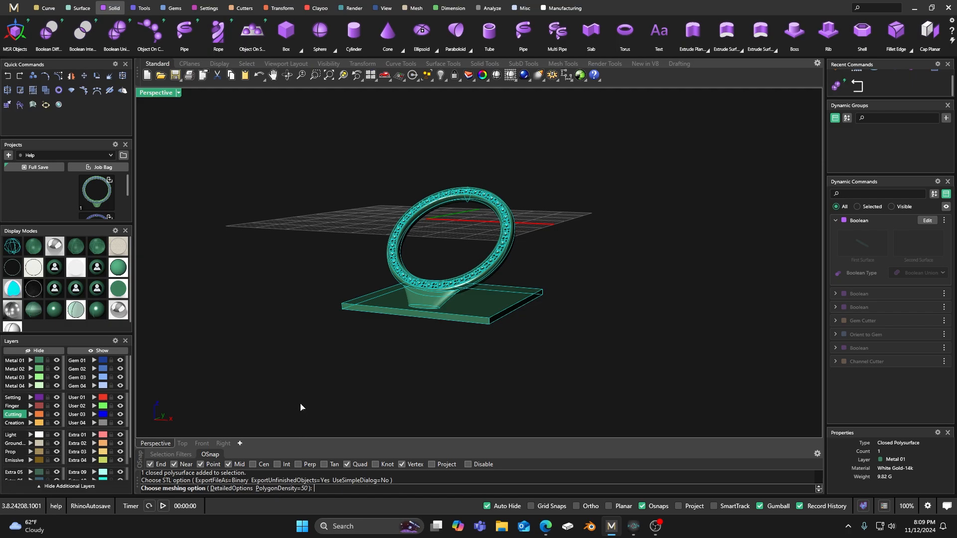
key("Return")
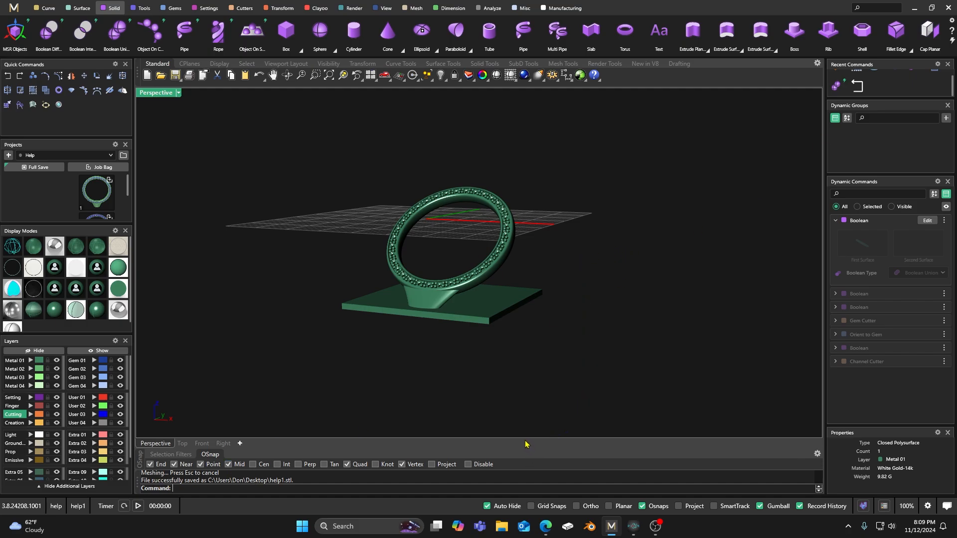
Step: Switch to Photon Workshop and inspect the ring and base on the build plate from several angles
left_click(914, 8)
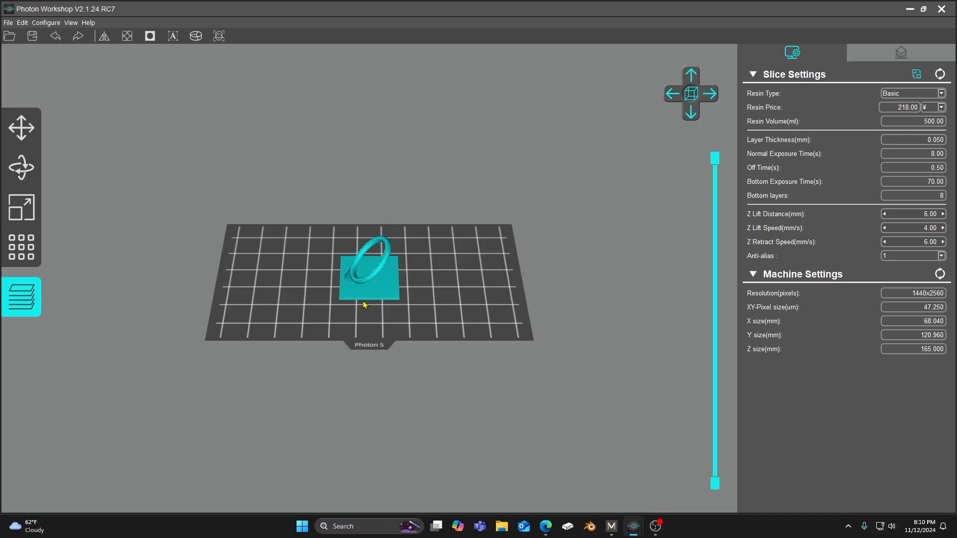
right_click_drag(364, 305, 305, 293)
scroll(381, 272, "up", 6)
scroll(388, 296, "down", 4)
scroll(352, 250, "up", 8)
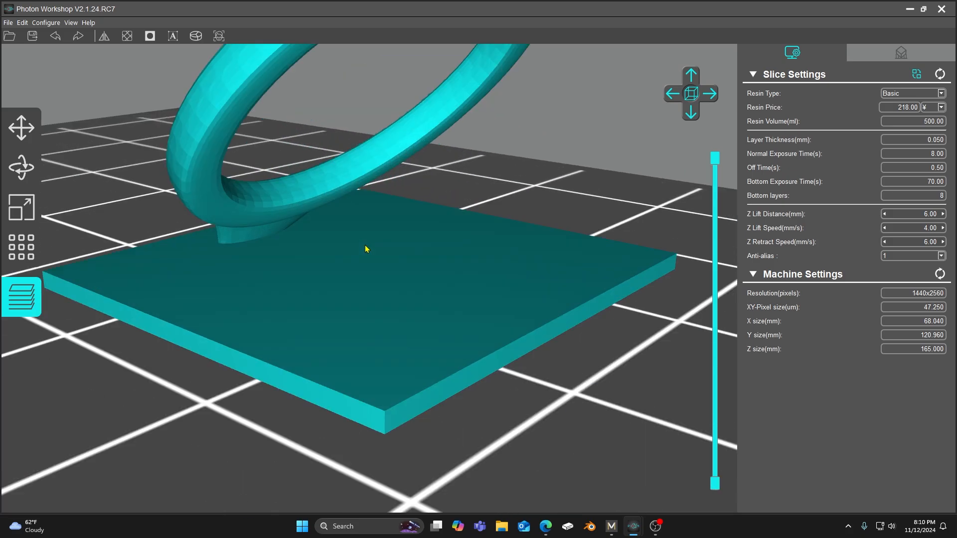
scroll(371, 260, "down", 6)
right_click_drag(382, 277, 452, 256)
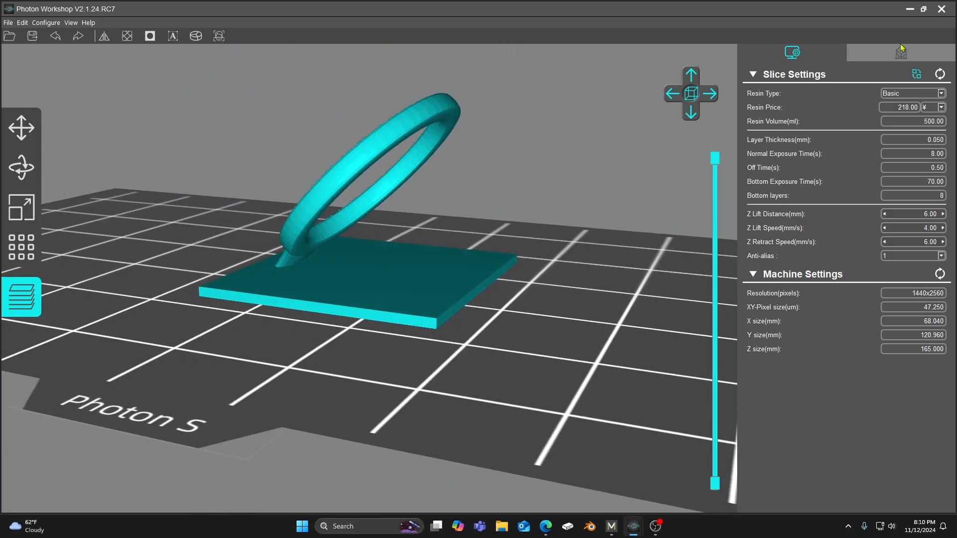
Step: Choose the Heavy support shape and manually add three supports under the raised part of the ring
left_click(917, 74)
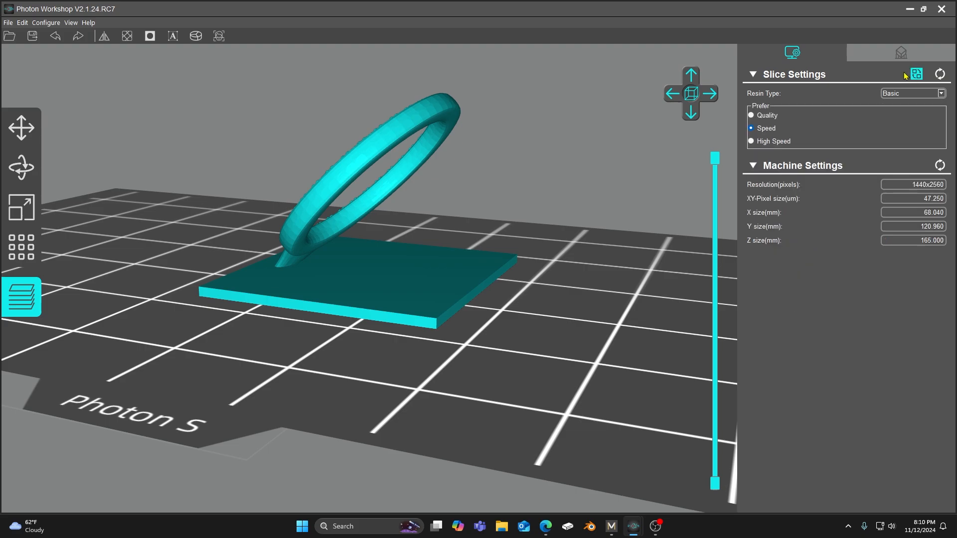
left_click(906, 56)
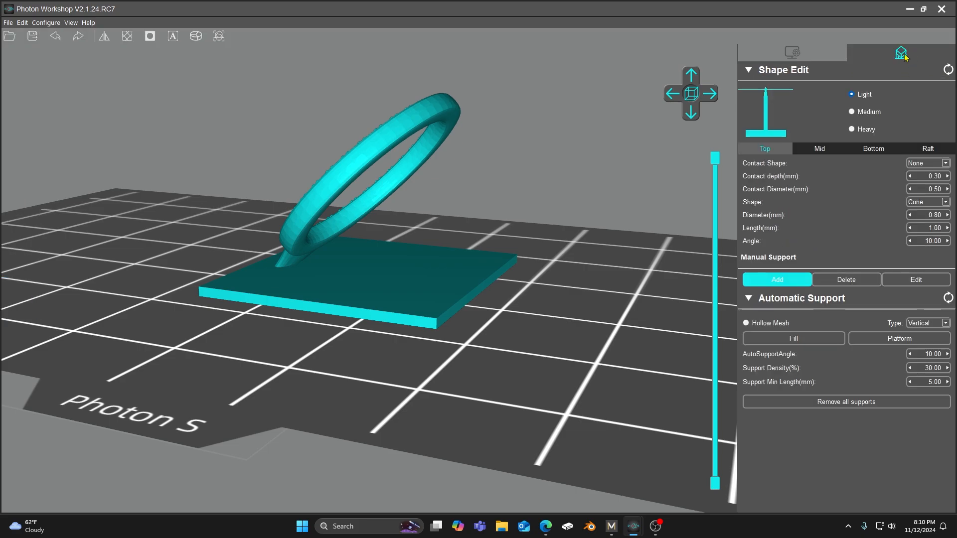
left_click(851, 129)
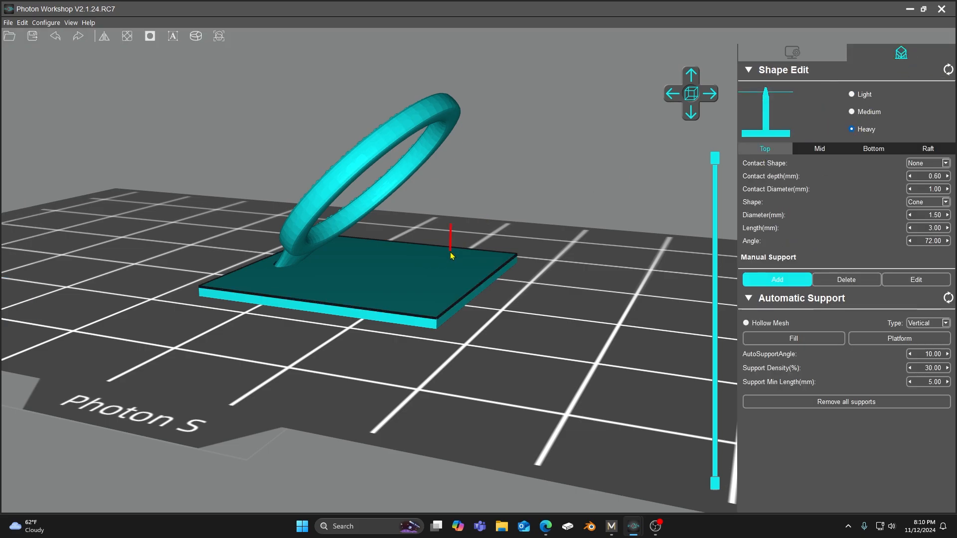
right_click_drag(460, 247, 463, 243)
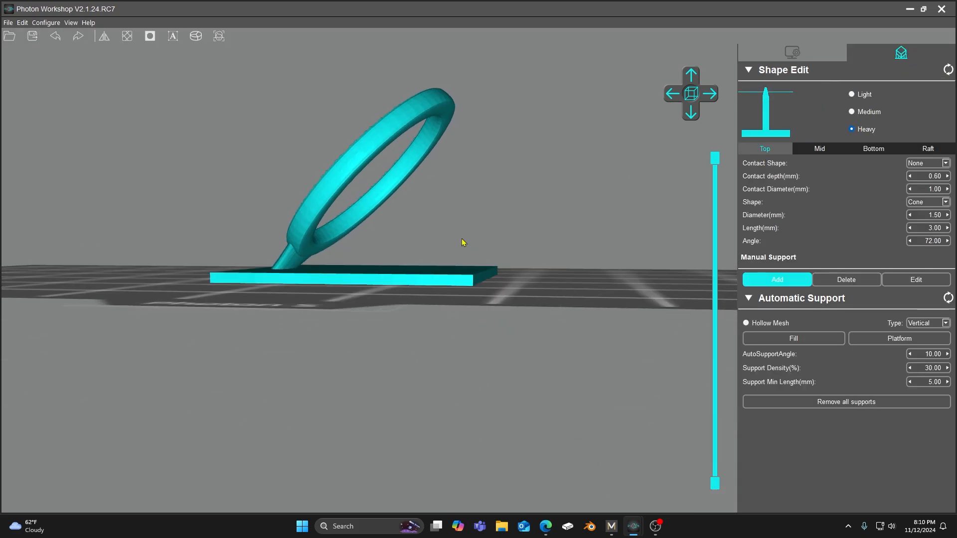
left_click(448, 116)
mouse_move(447, 166)
right_mouse_down()
mouse_move(395, 178)
mouse_move(455, 160)
right_mouse_up()
left_click(455, 161)
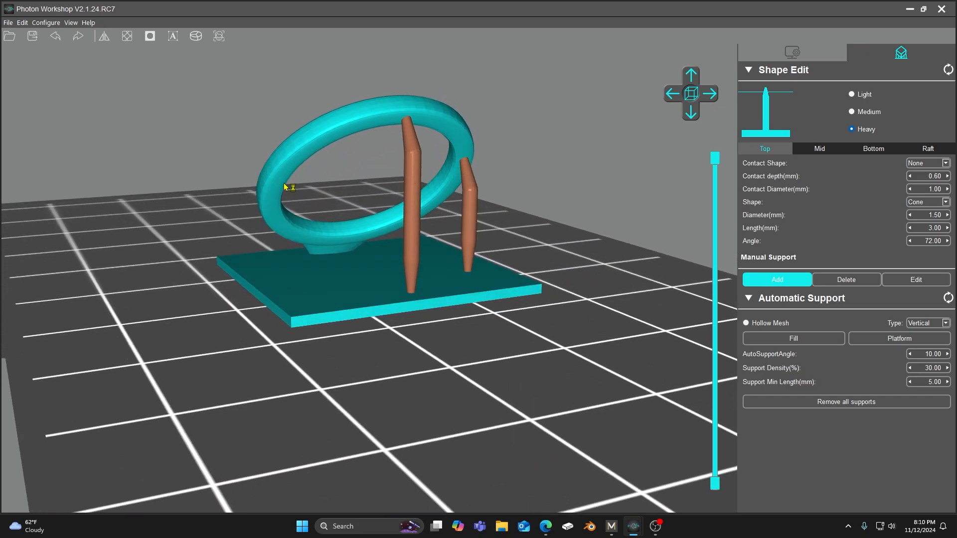
left_click(271, 196)
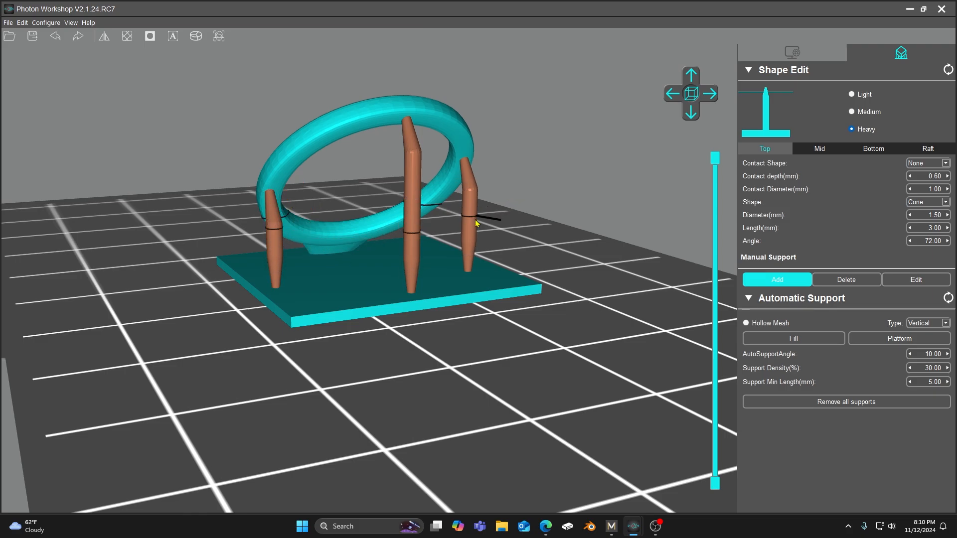
Step: Switch the support shape to Medium and add two supports under the lower part of the ring
left_click(852, 112)
right_click_drag(498, 256, 515, 246)
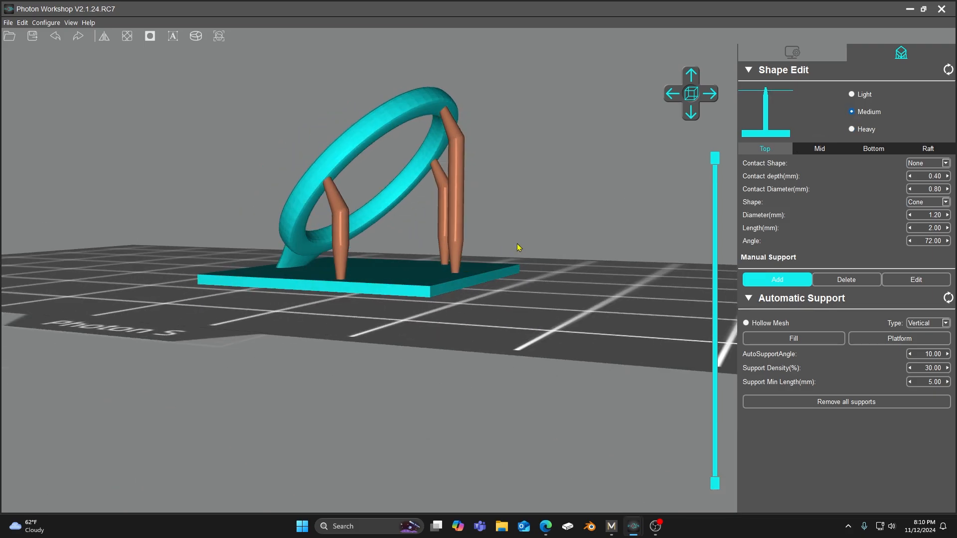
scroll(383, 225, "up", 3)
left_click(397, 173)
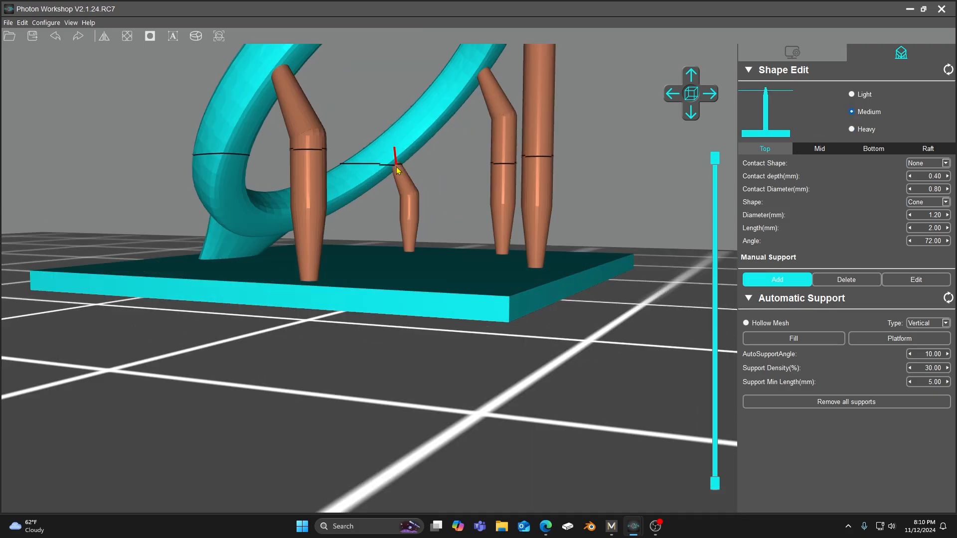
left_click(230, 214)
right_click_drag(235, 219, 270, 254)
scroll(303, 259, "down", 4)
Step: Add Medium supports between the tall ones along the ring's upper underside and beside the sprue stem
left_click(346, 153)
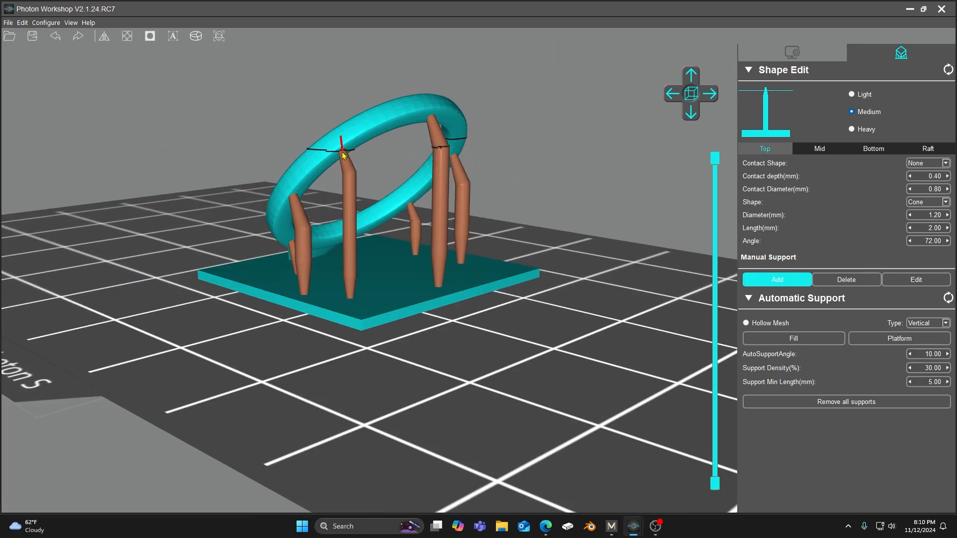
left_click(462, 132)
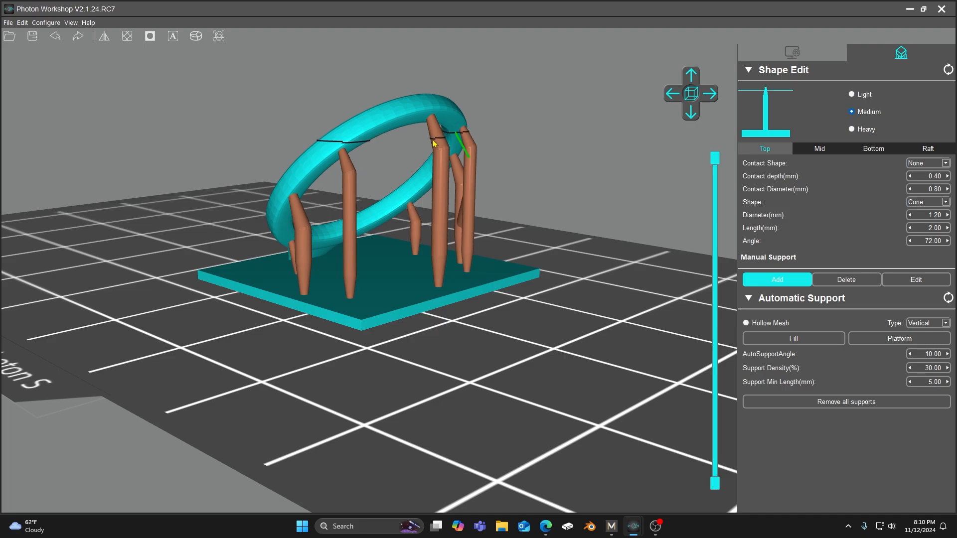
left_click(394, 123)
right_click_drag(394, 124, 375, 228)
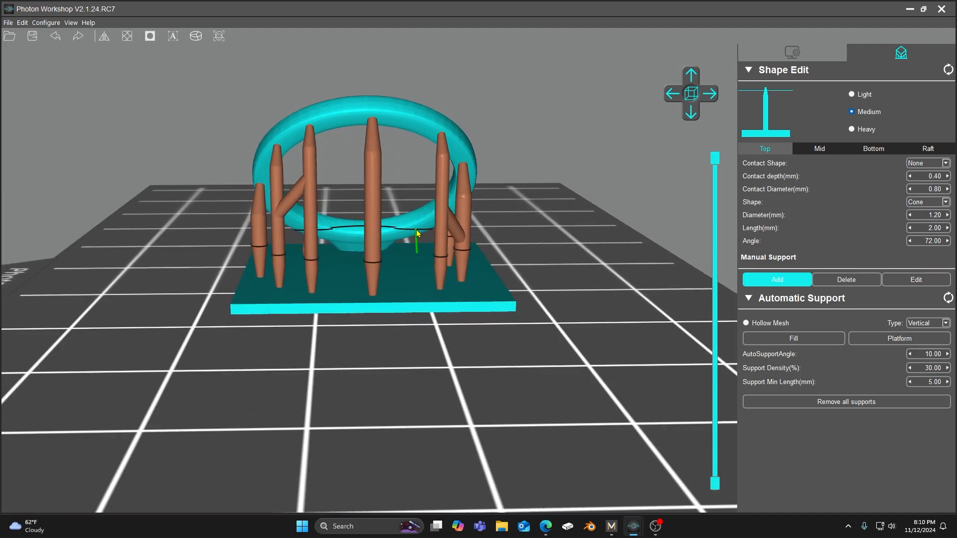
scroll(375, 230, "up", 5)
left_click(515, 138)
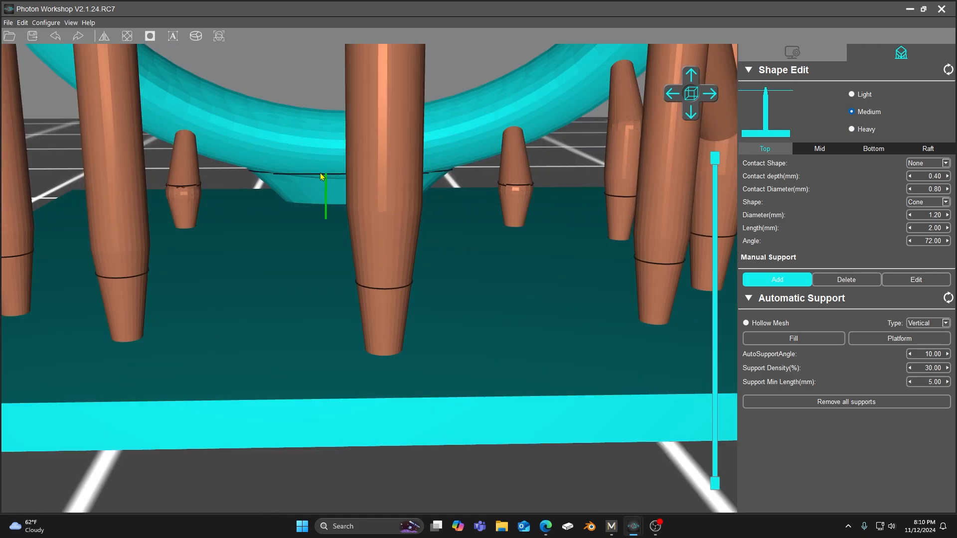
right_click_drag(323, 214, 295, 237)
scroll(296, 244, "down", 10)
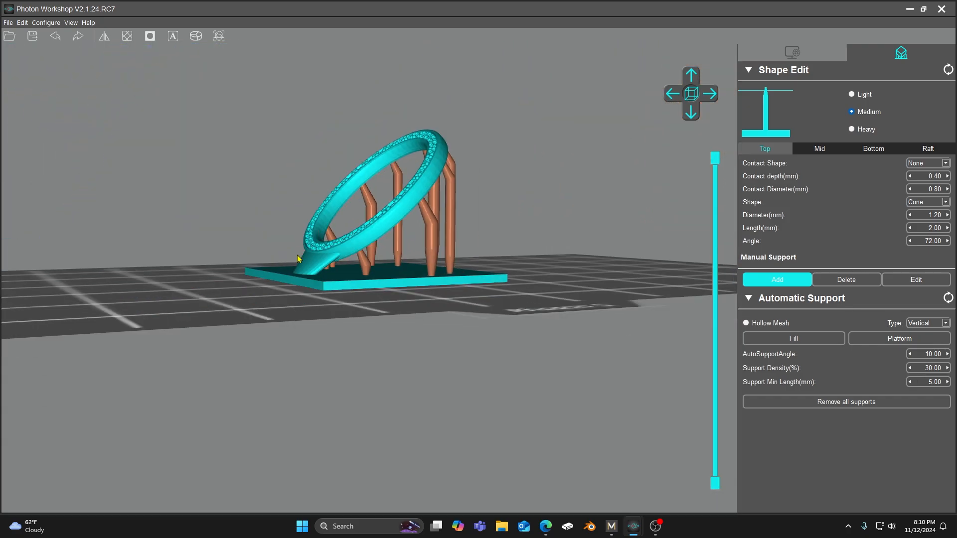
Step: Return to the slice settings and preview the layers from the base plate up to the ring's lower section
left_click(793, 52)
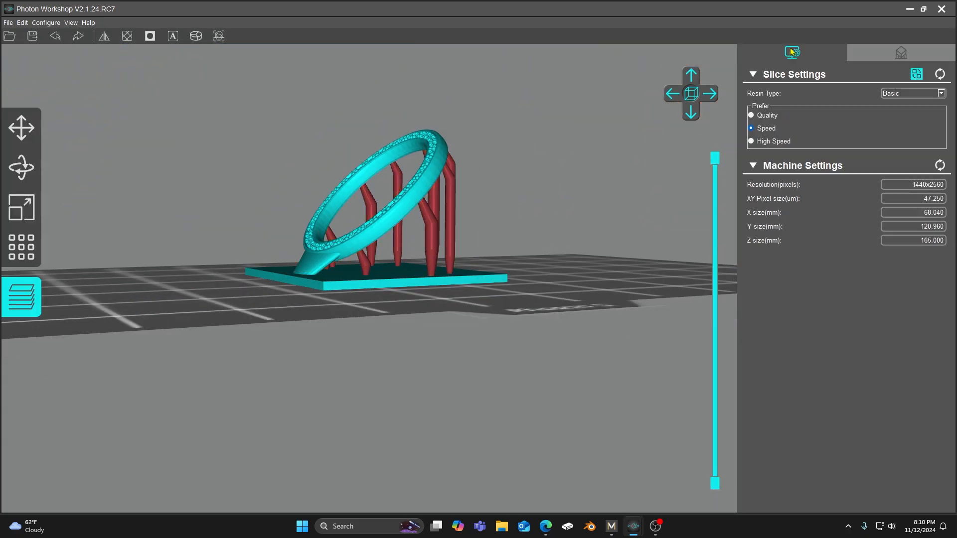
right_click_drag(467, 223, 523, 351)
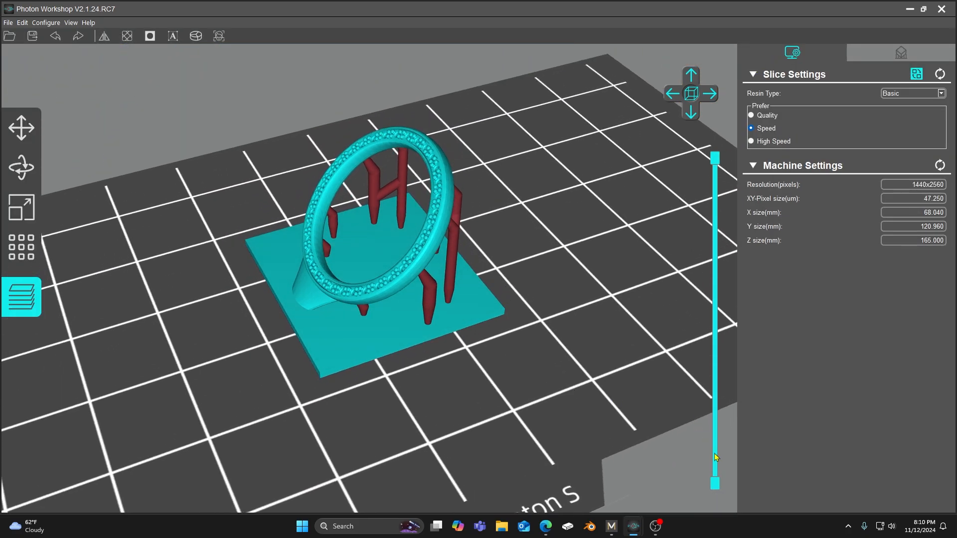
left_click_drag(722, 166, 711, 482)
scroll(482, 398, "down", 3)
scroll(360, 232, "up", 6)
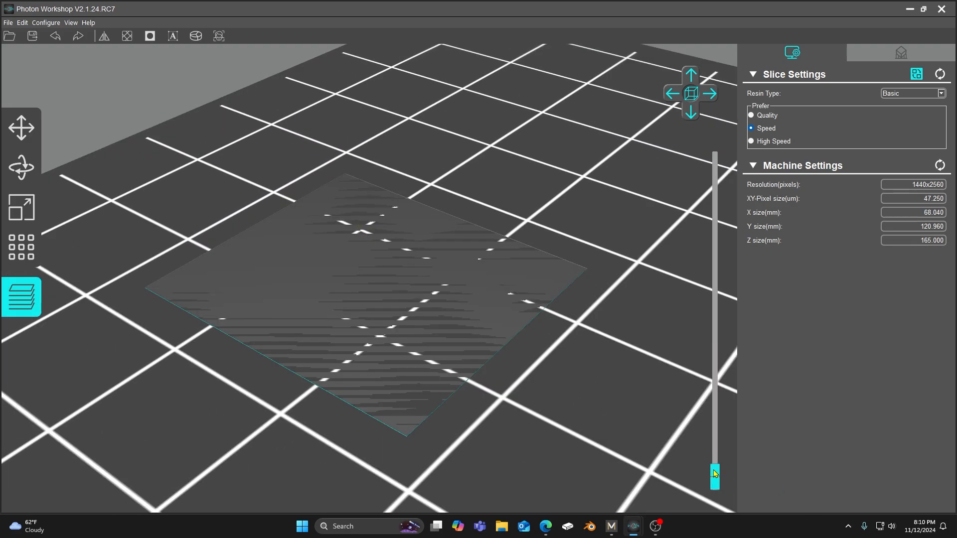
left_click_drag(715, 473, 724, 394)
Step: Examine the cut-open lower ring, its gem seats, the stem and the supports up close, moving the preview layer slightly down
scroll(269, 239, "up", 5)
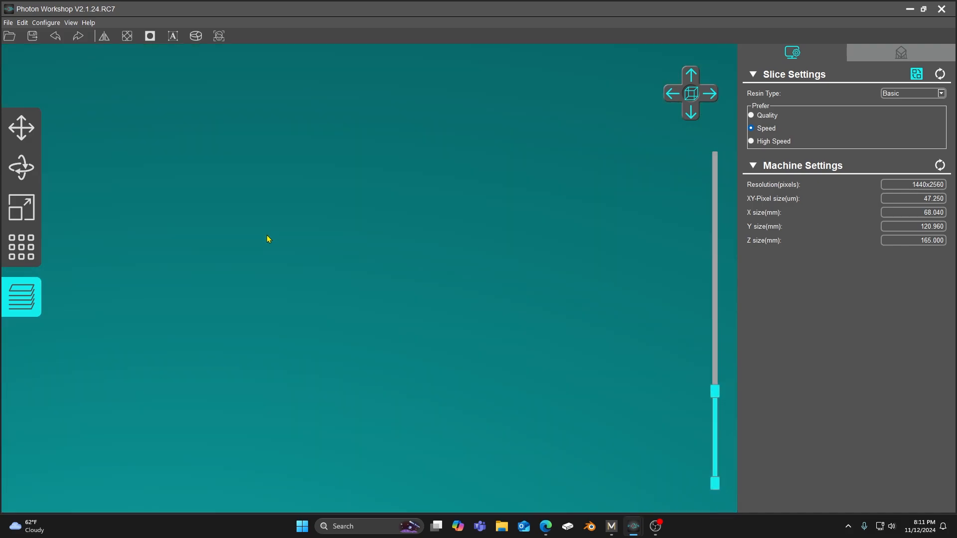
scroll(329, 247, "down", 3)
right_click_drag(324, 249, 409, 243)
scroll(407, 294, "up", 5)
scroll(417, 293, "down", 3)
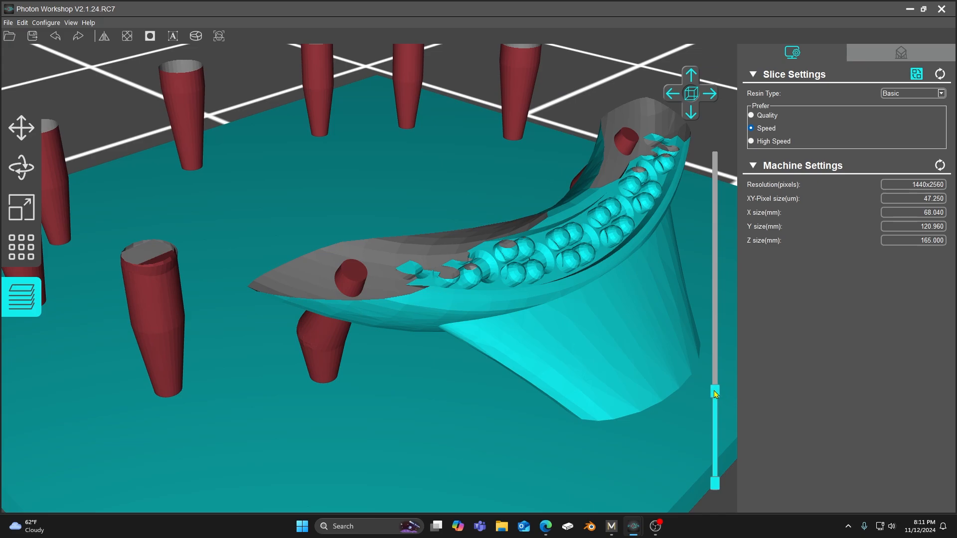
left_click_drag(716, 394, 717, 395)
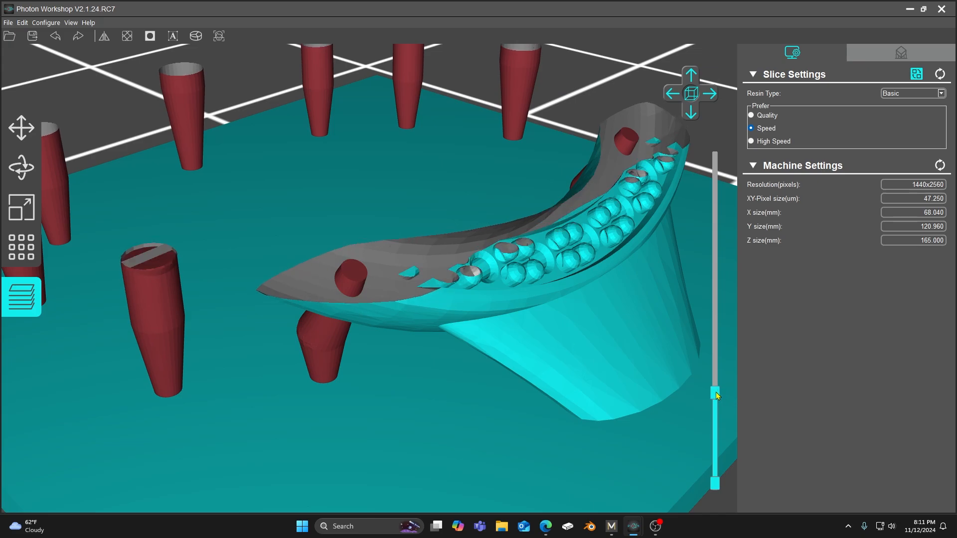
Step: Raise the layer preview to the ring's upper section and examine the cut ring and its supports from several angles
left_click_drag(717, 395, 713, 207)
scroll(609, 403, "down", 5)
mouse_move(541, 217)
left_mouse_down()
mouse_move(474, 252)
mouse_move(555, 235)
mouse_move(562, 220)
mouse_move(530, 211)
left_mouse_up()
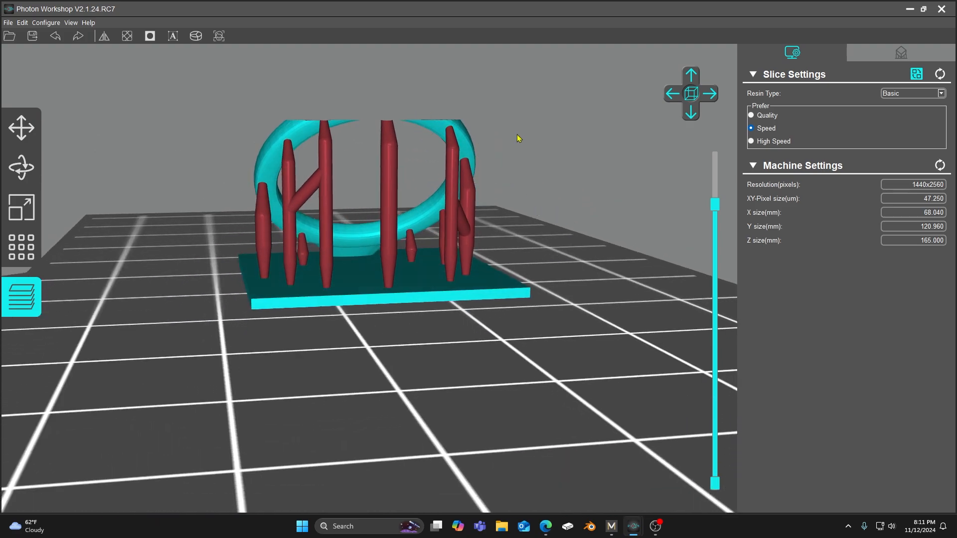
left_click_drag(518, 139, 692, 189)
Step: Return to support editing and add two Medium supports under the ring's upper arc, one on each side of the central tall support
left_click(887, 56)
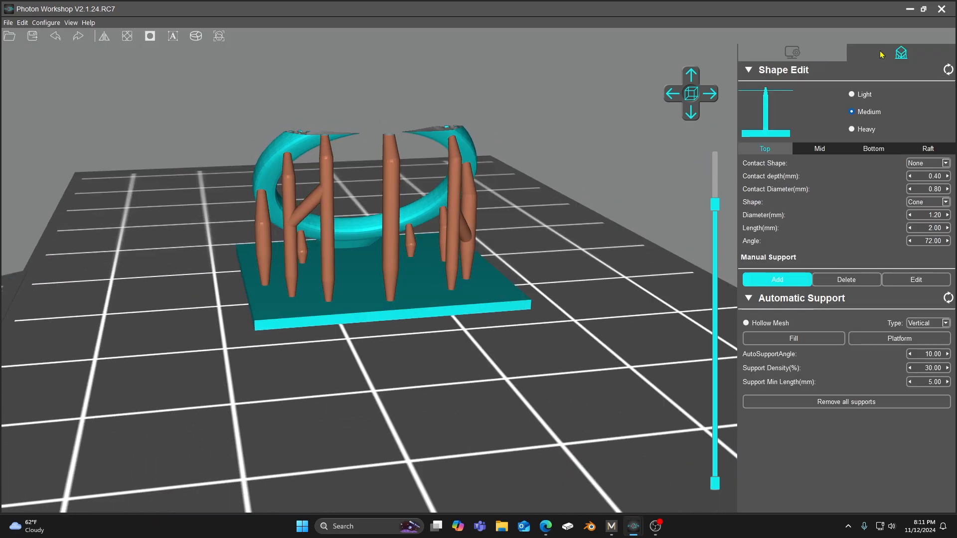
left_click(417, 139)
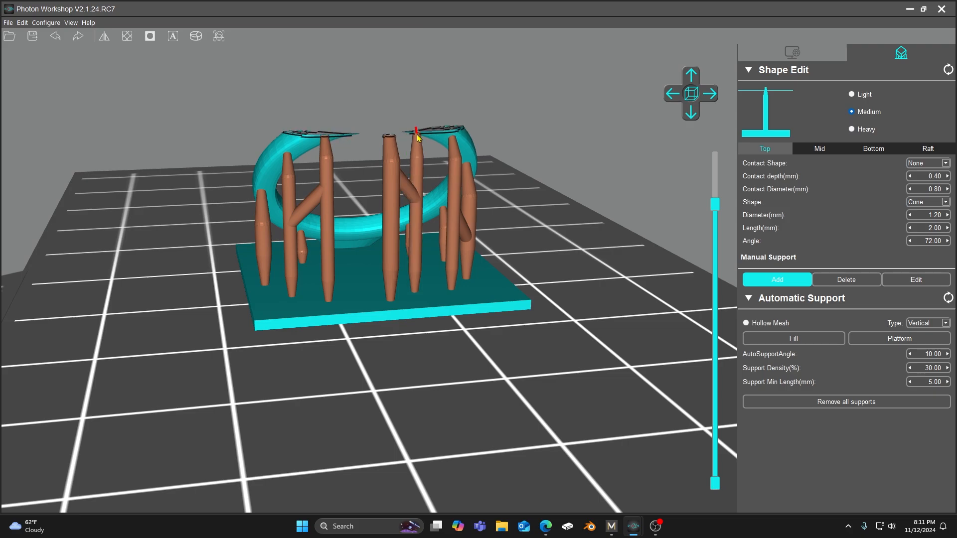
left_click(342, 138)
right_click_drag(368, 181, 672, 252)
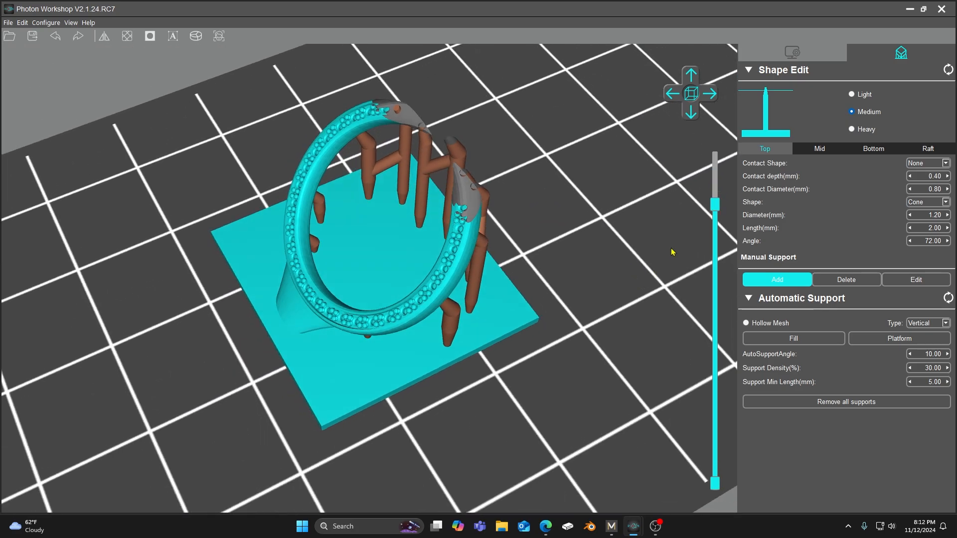
Step: Restore the layer preview to full height and examine the complete ring, base and supports from the side and front
left_click_drag(718, 204, 727, 152)
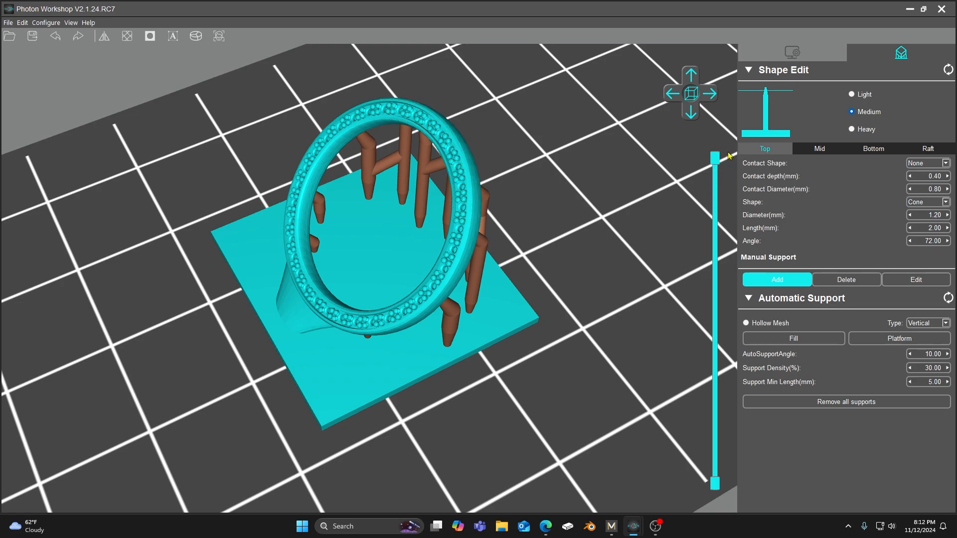
scroll(374, 277, "down", 3)
right_click_drag(374, 277, 324, 242)
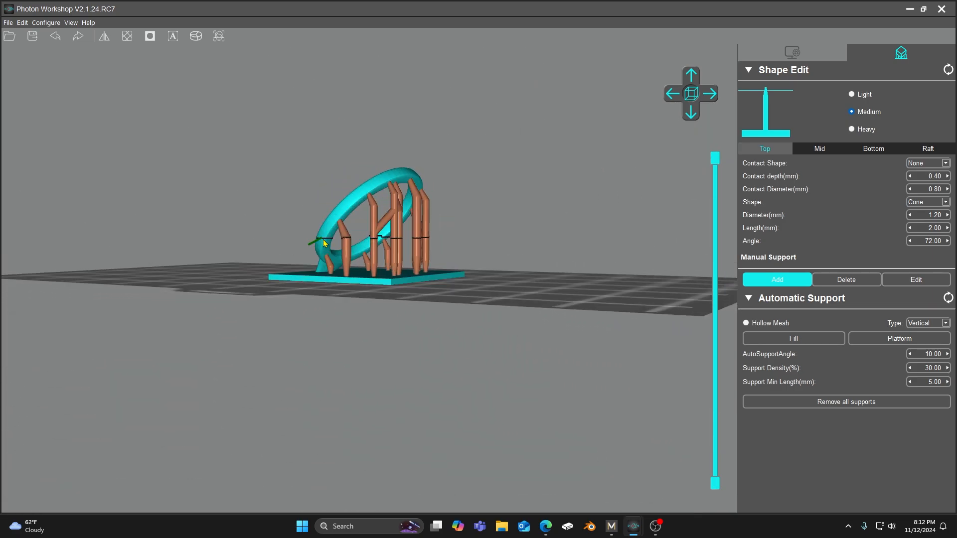
scroll(356, 253, "up", 3)
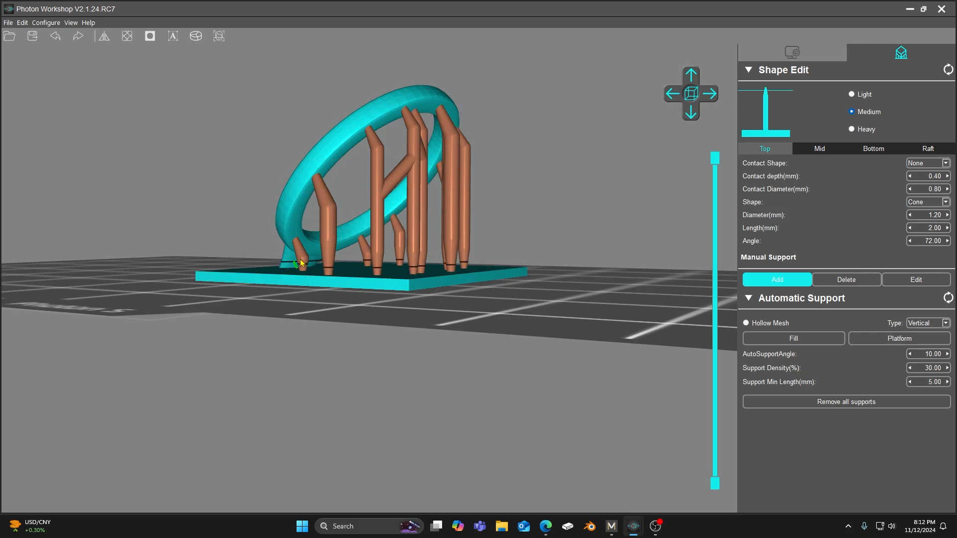
right_click_drag(294, 272, 515, 298)
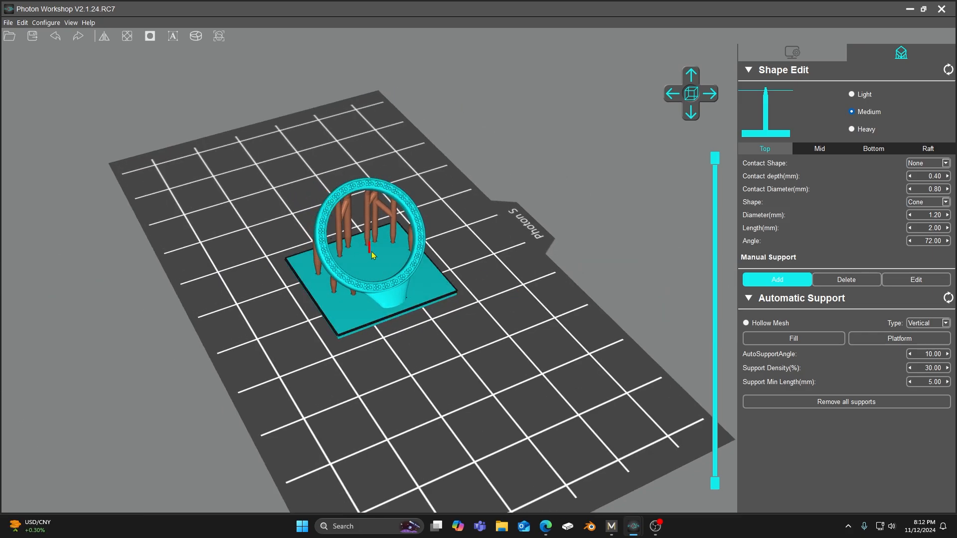
scroll(372, 239, "up", 3)
scroll(377, 196, "down", 2)
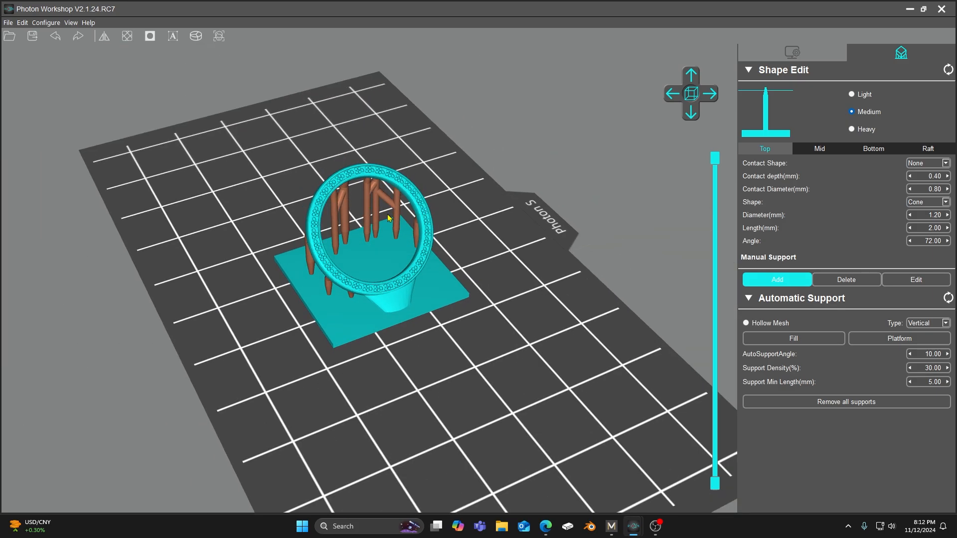
scroll(394, 242, "up", 2)
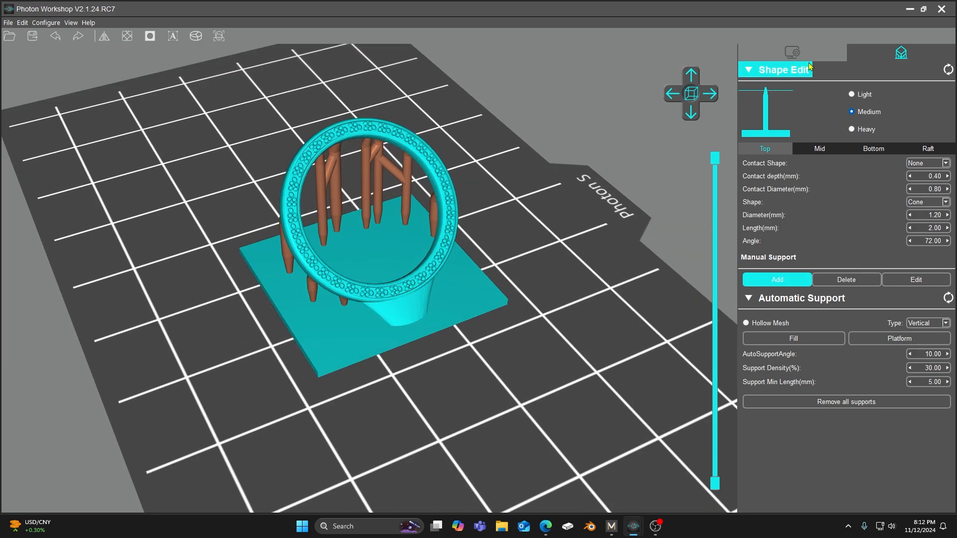
Step: Switch to MatrixGold and examine the merged ring and base, including the gem seats and beads along the band up close
left_click(611, 527)
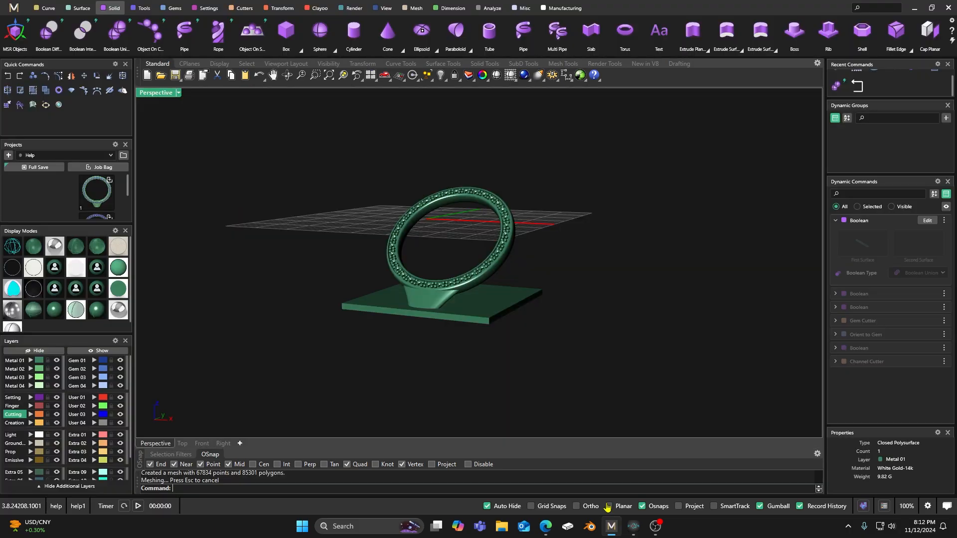
right_click_drag(506, 325, 476, 301)
scroll(429, 250, "down", 5)
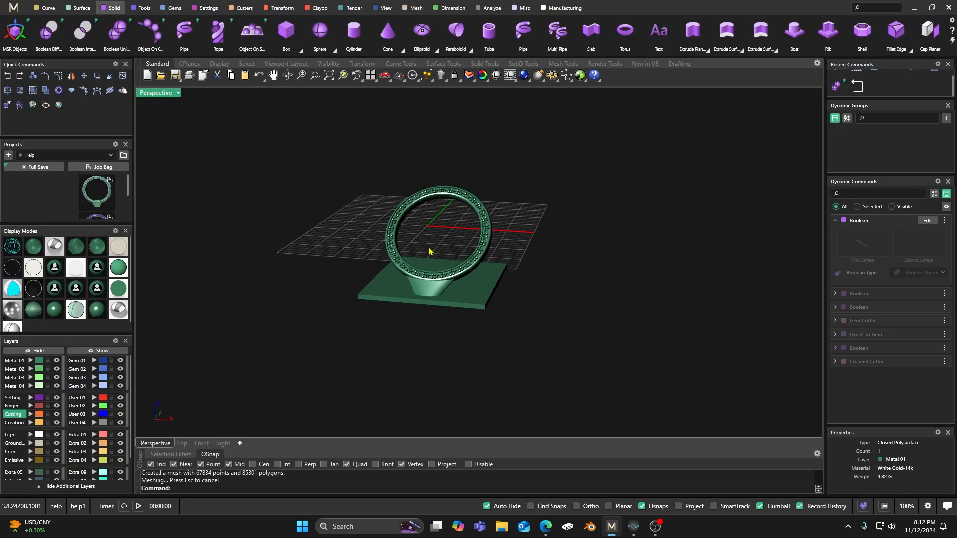
right_click_drag(429, 250, 435, 269)
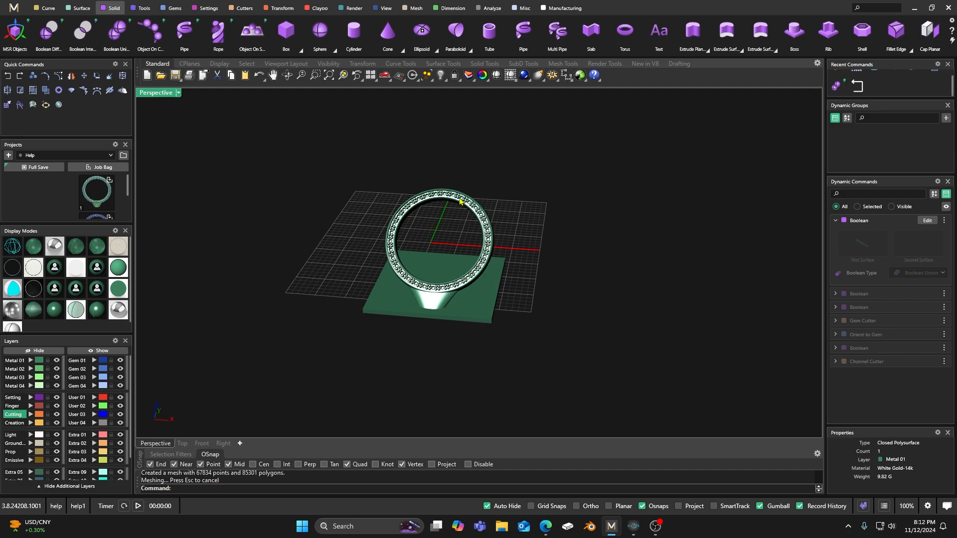
scroll(460, 201, "up", 5)
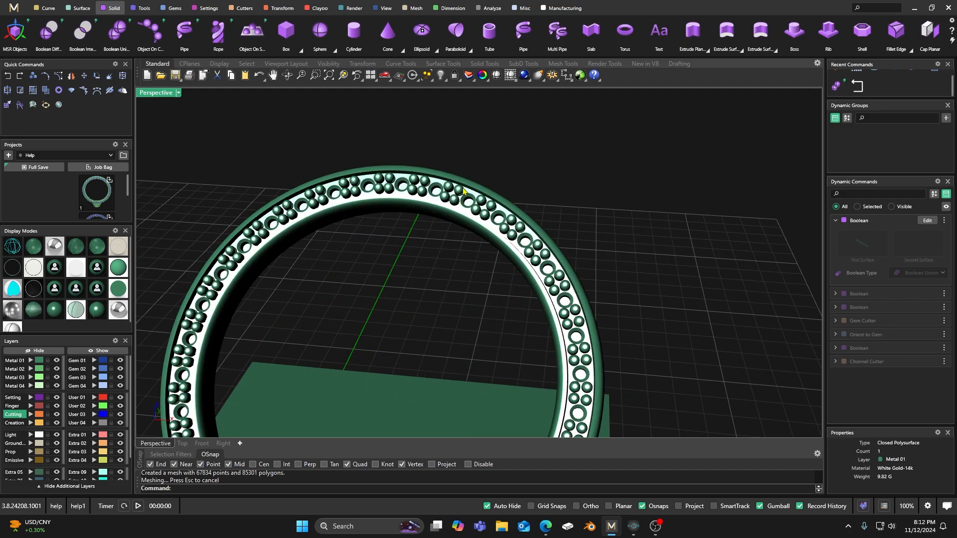
scroll(463, 190, "down", 5)
right_click_drag(453, 255, 404, 257)
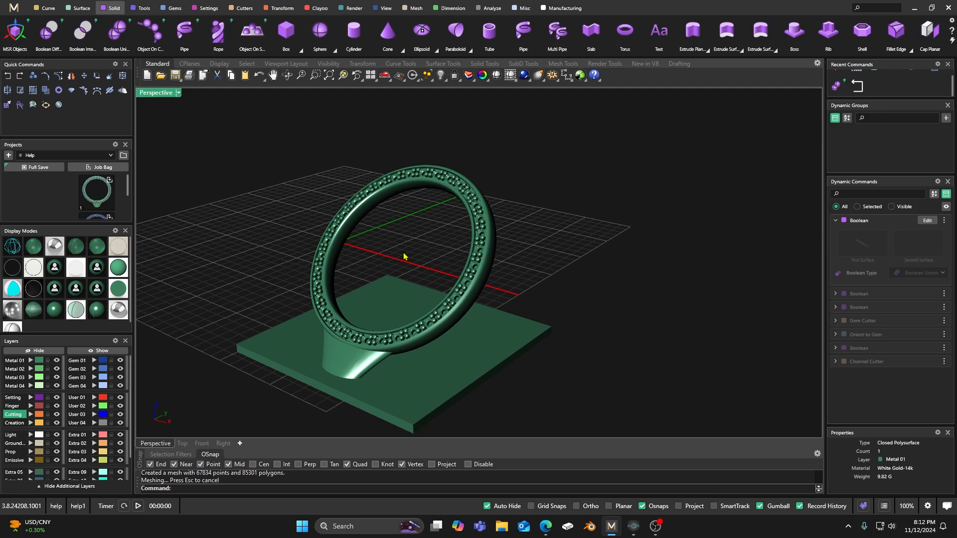